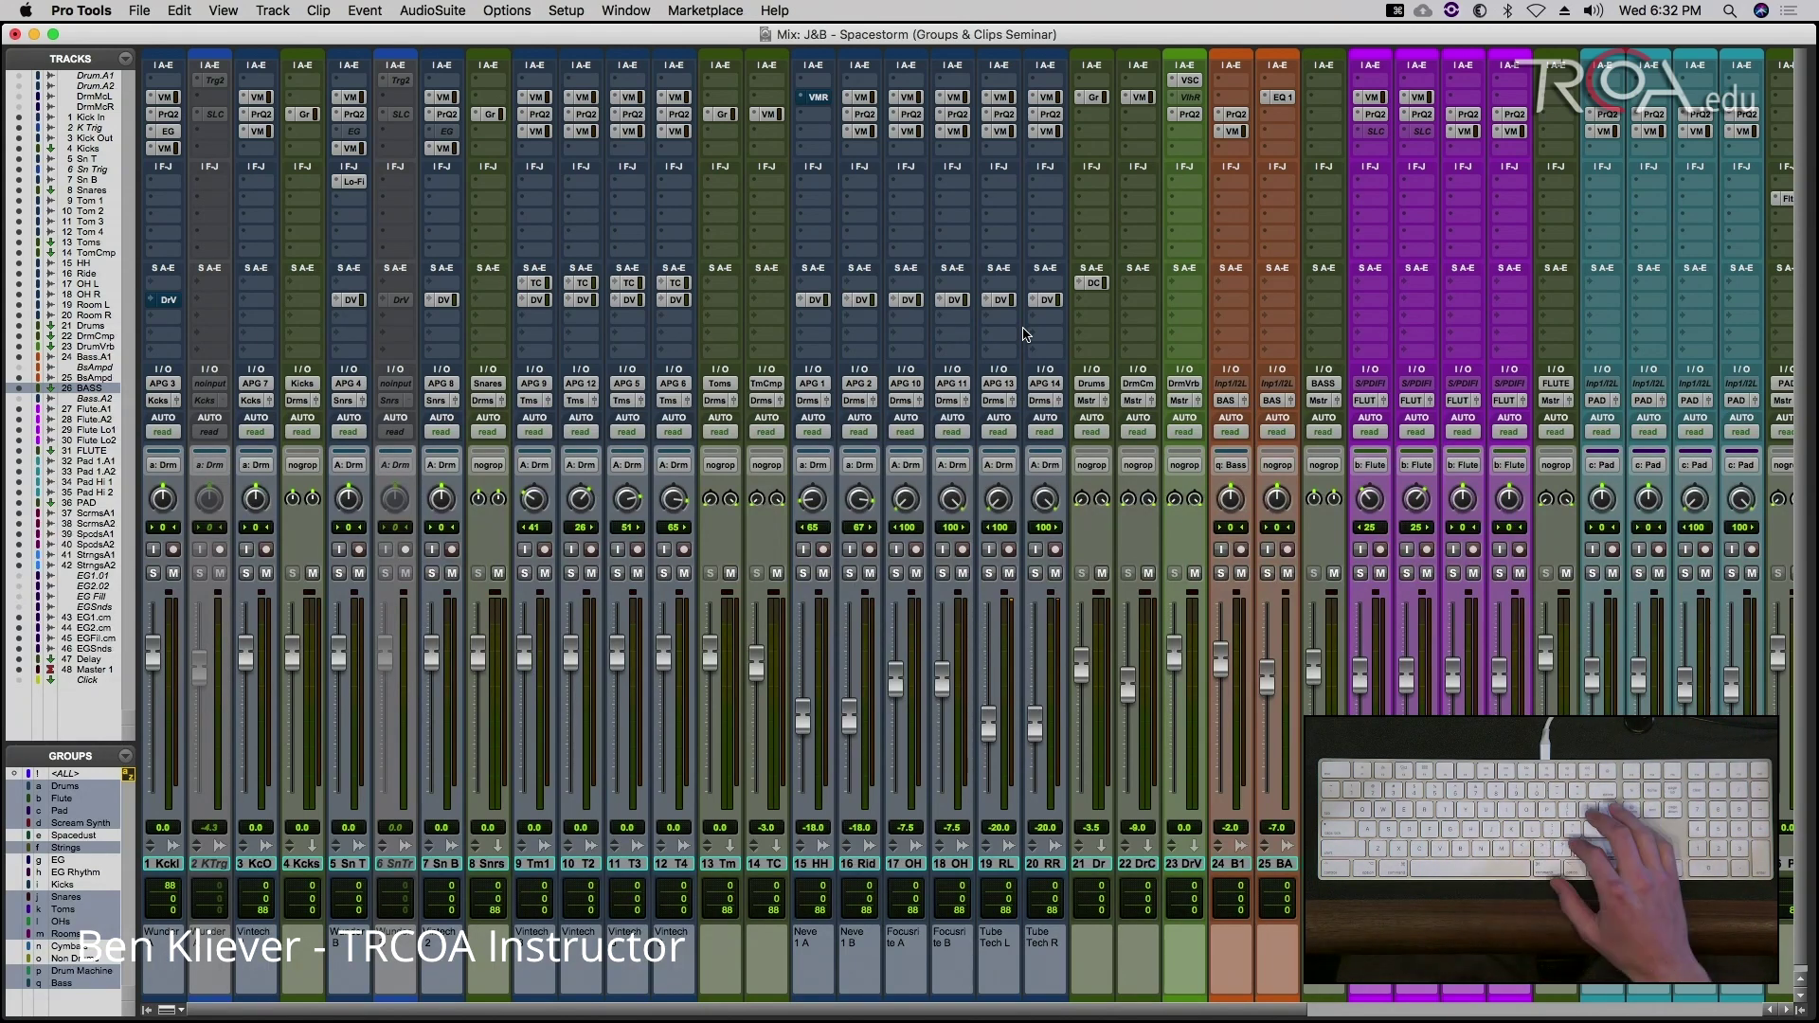
Step: Bring up the Edit window, fit the whole session in view, and look over the drum tracks
{"action": "key", "text": "super+equal"}
{"action": "key", "text": "super+equal"}
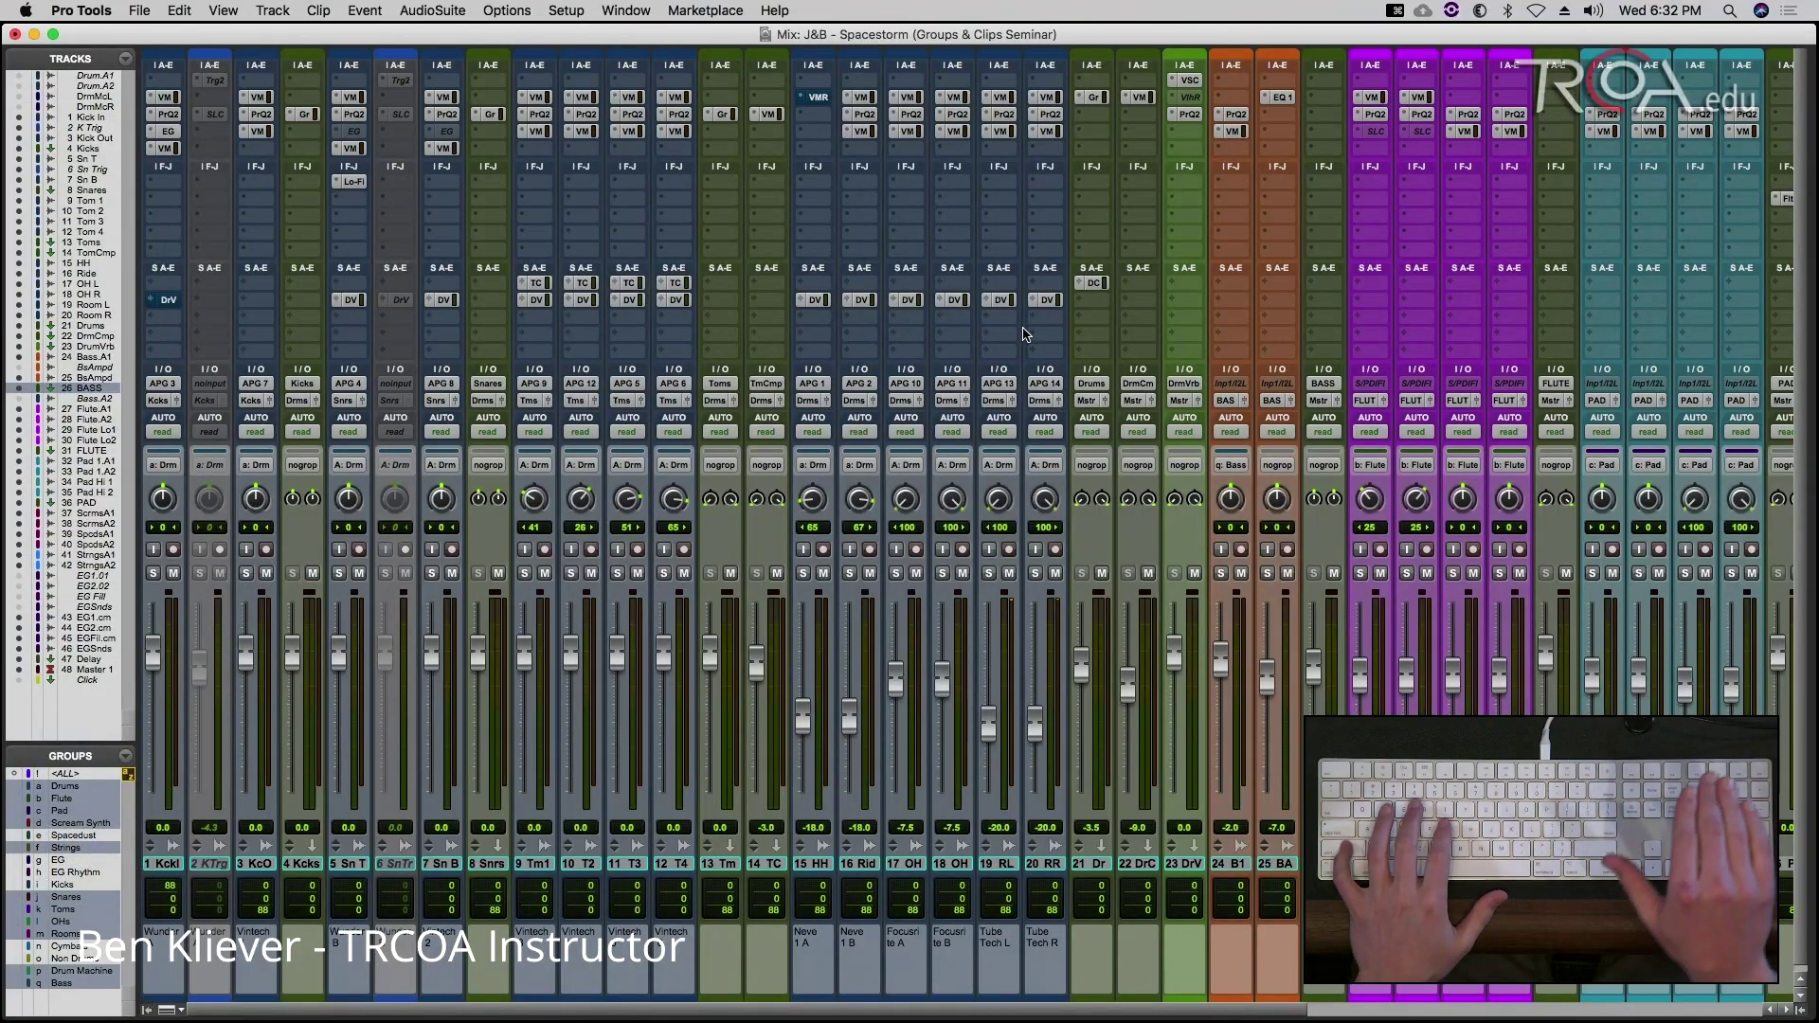
{"action": "key", "text": "super+equal"}
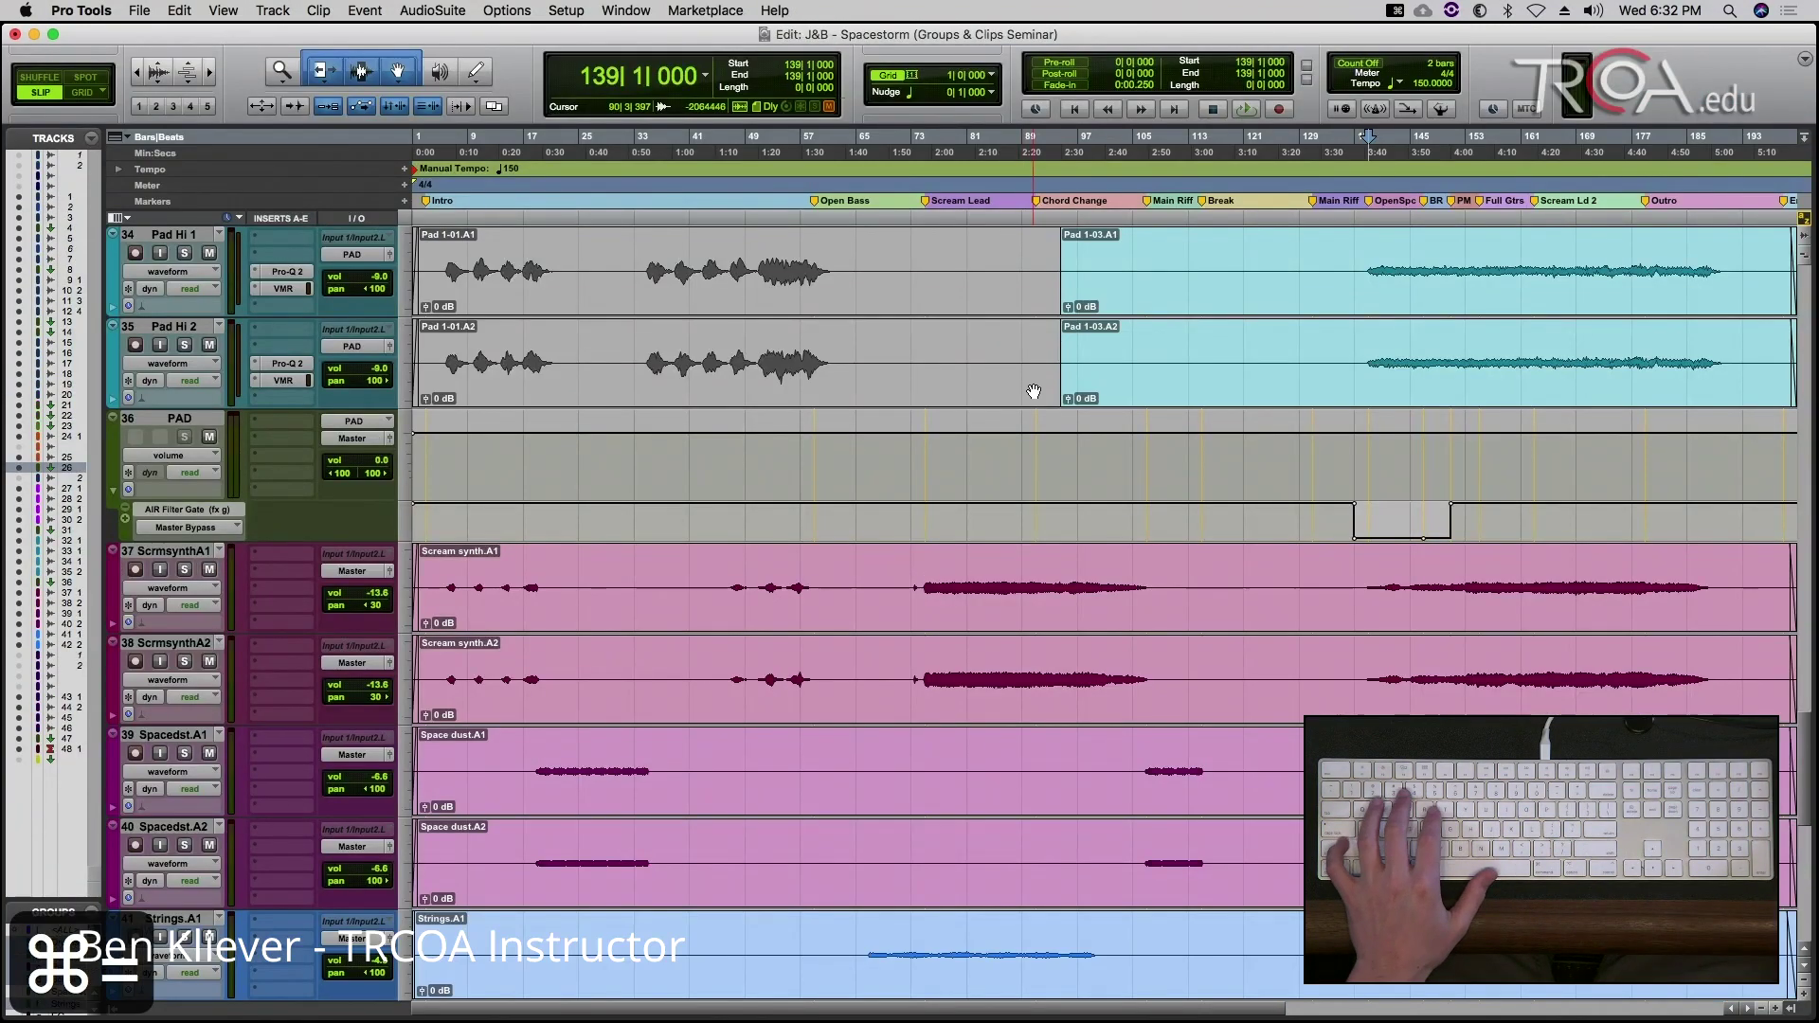
{"action": "key", "text": "alt+a"}
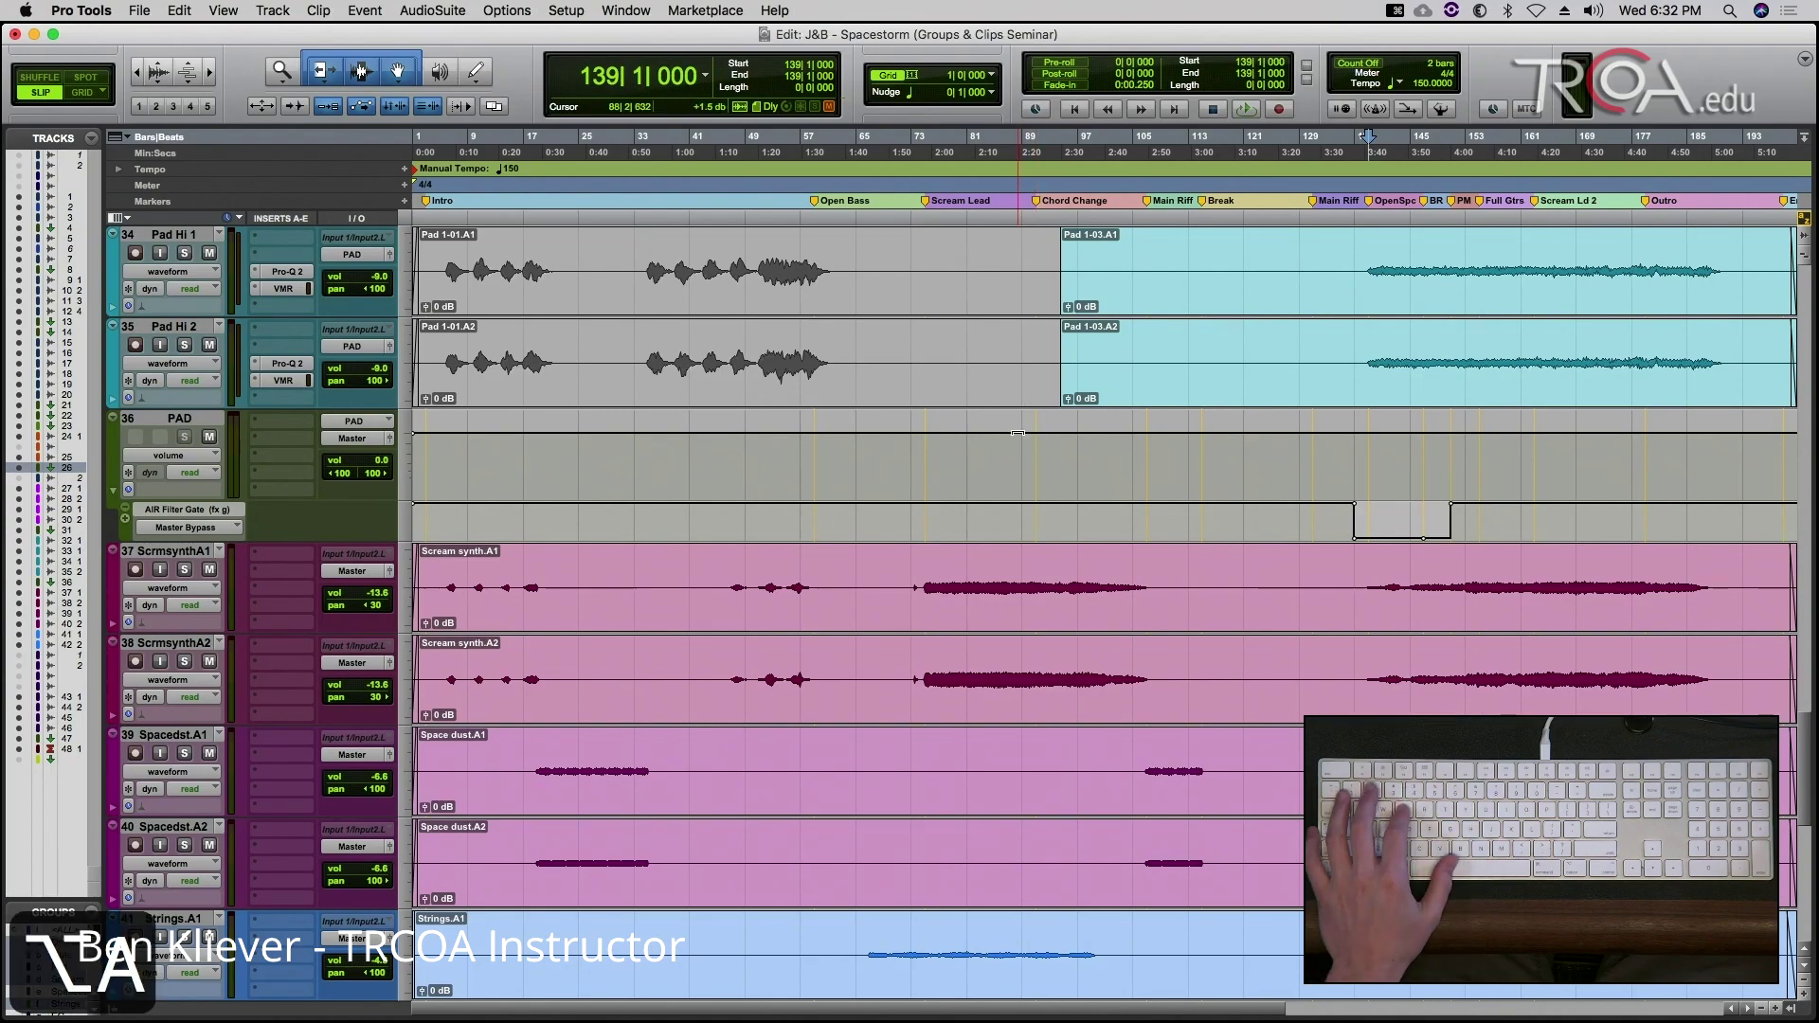
{"action": "scroll", "coordinate": [1033, 407], "scroll_direction": "up", "scroll_amount": 15}
{"action": "scroll", "coordinate": [1017, 433], "scroll_direction": "up", "scroll_amount": 16}
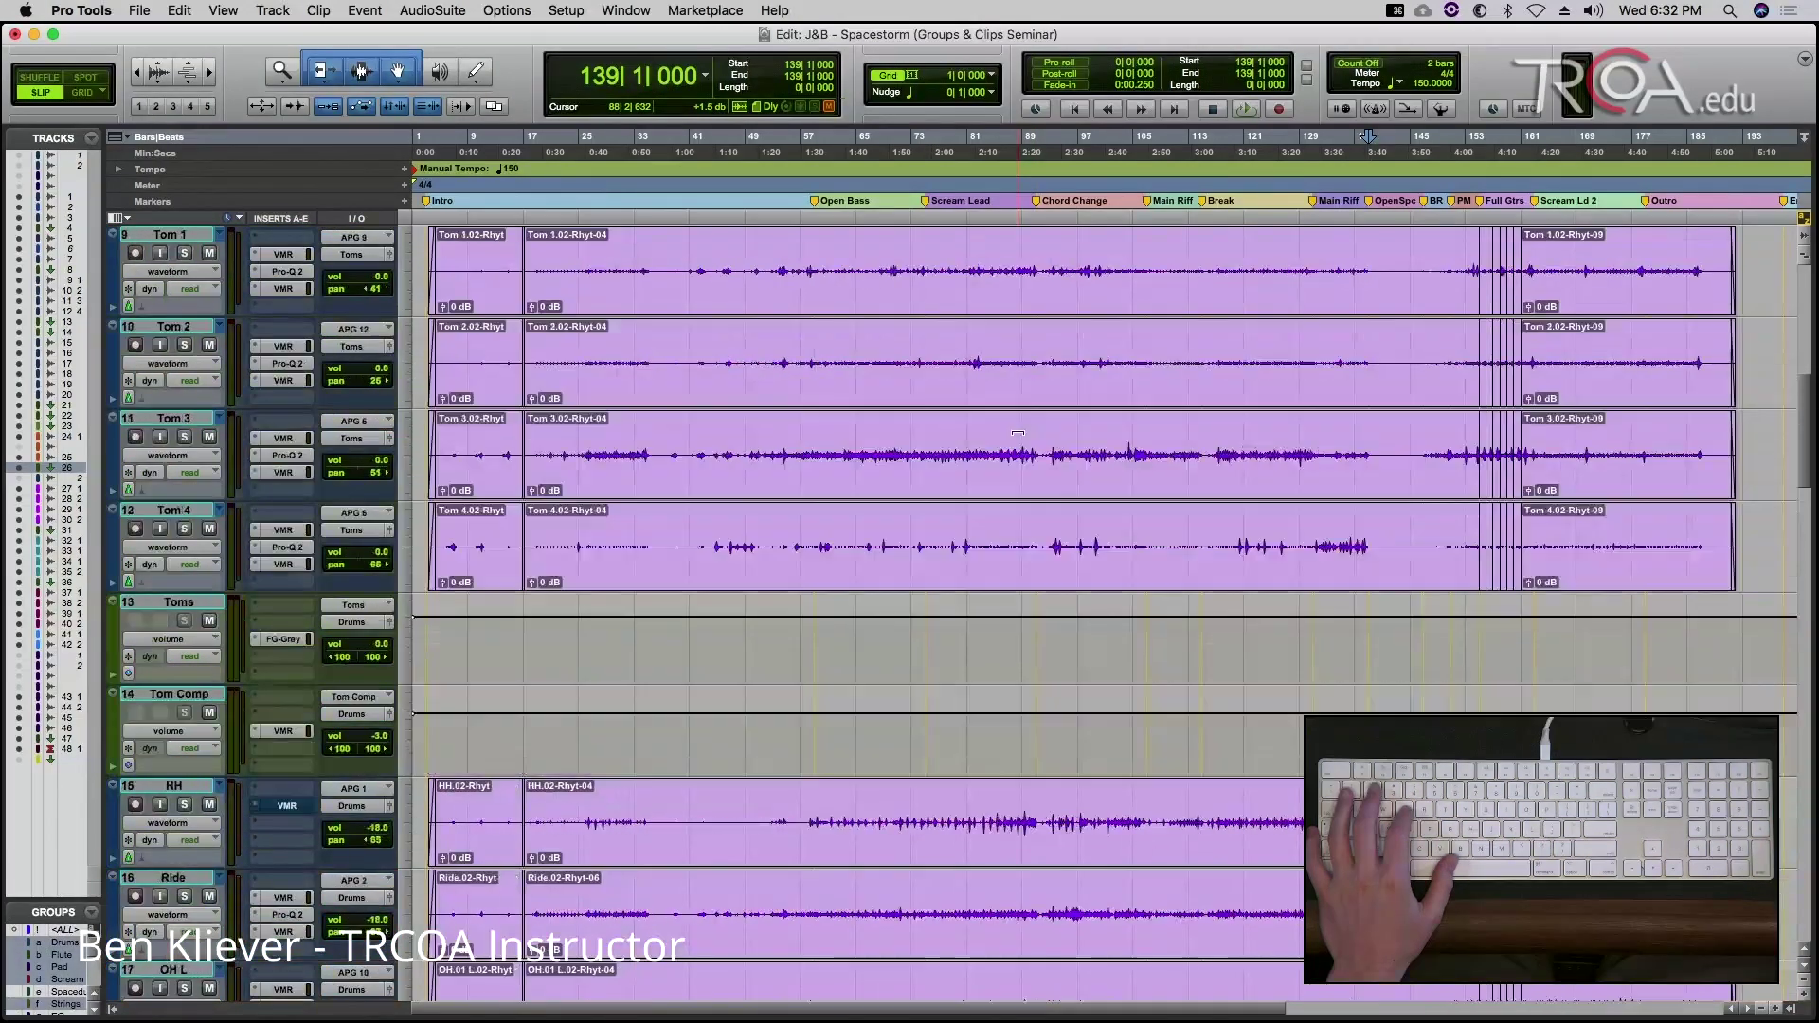
{"action": "scroll", "coordinate": [1017, 432], "scroll_direction": "down", "scroll_amount": 7}
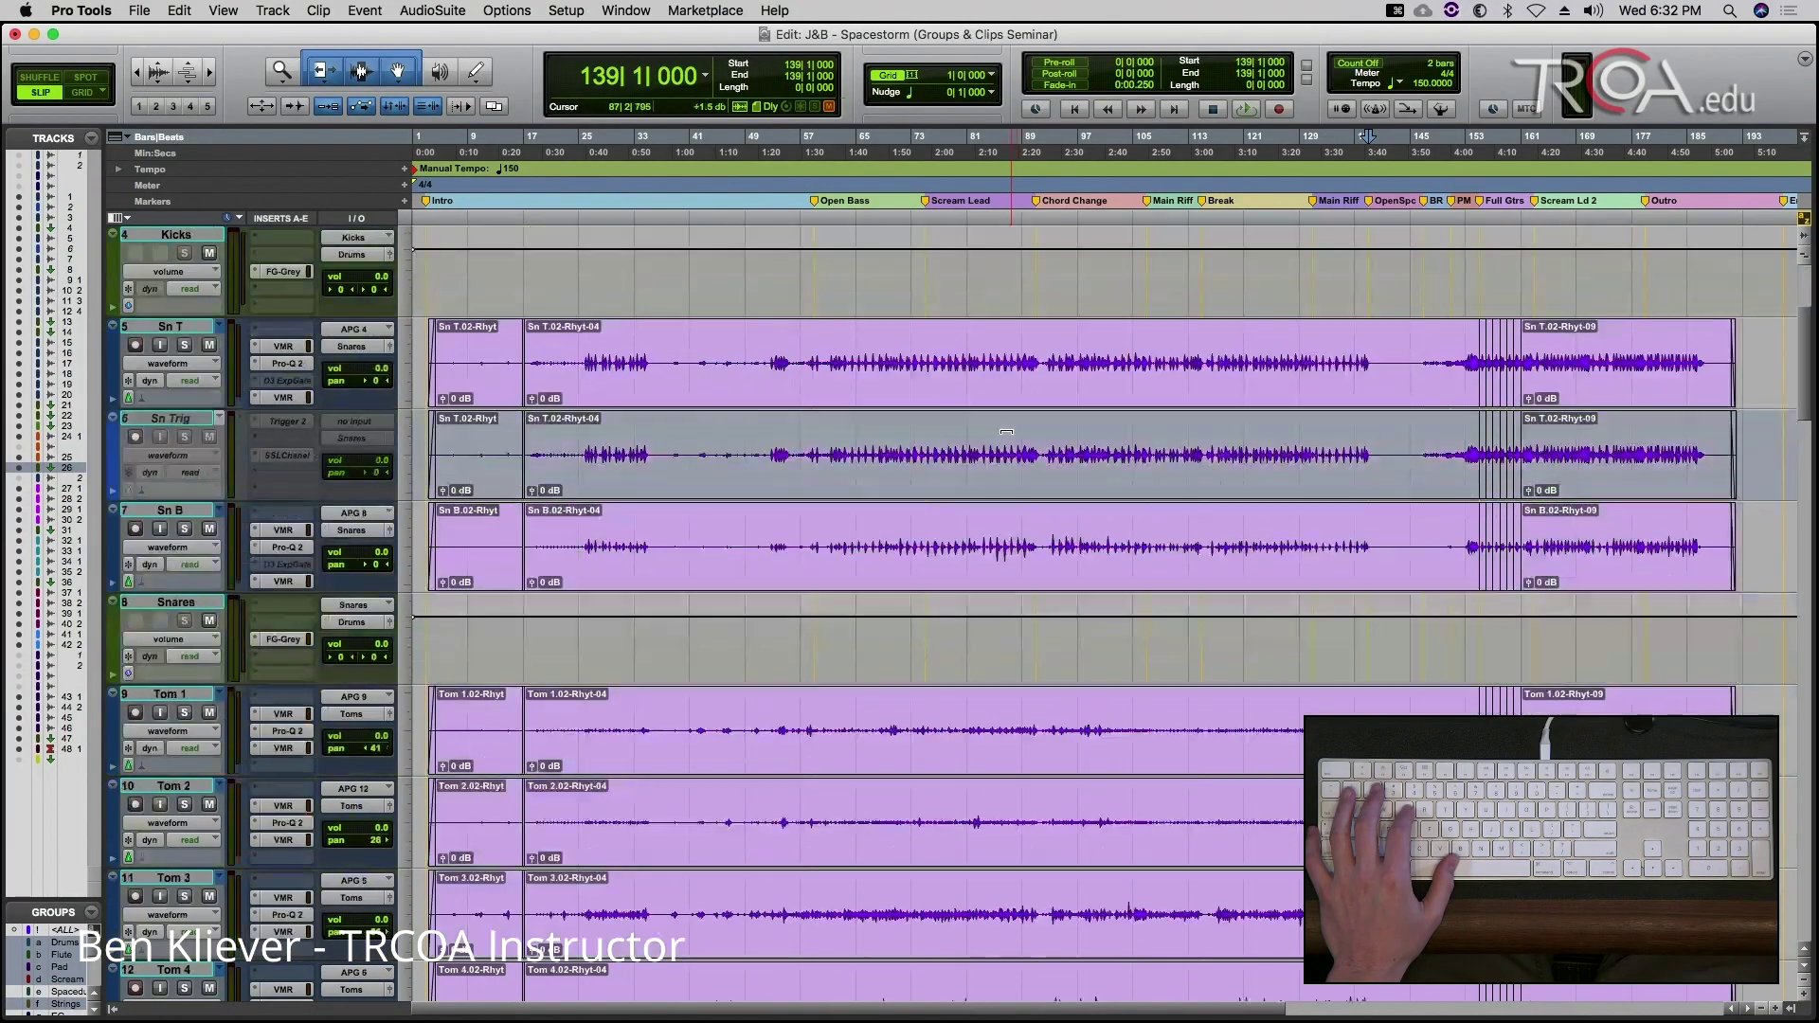
Step: Switch to the Mix window and look across the channel strips from the kicks to the master track
{"action": "key", "text": "super+equal"}
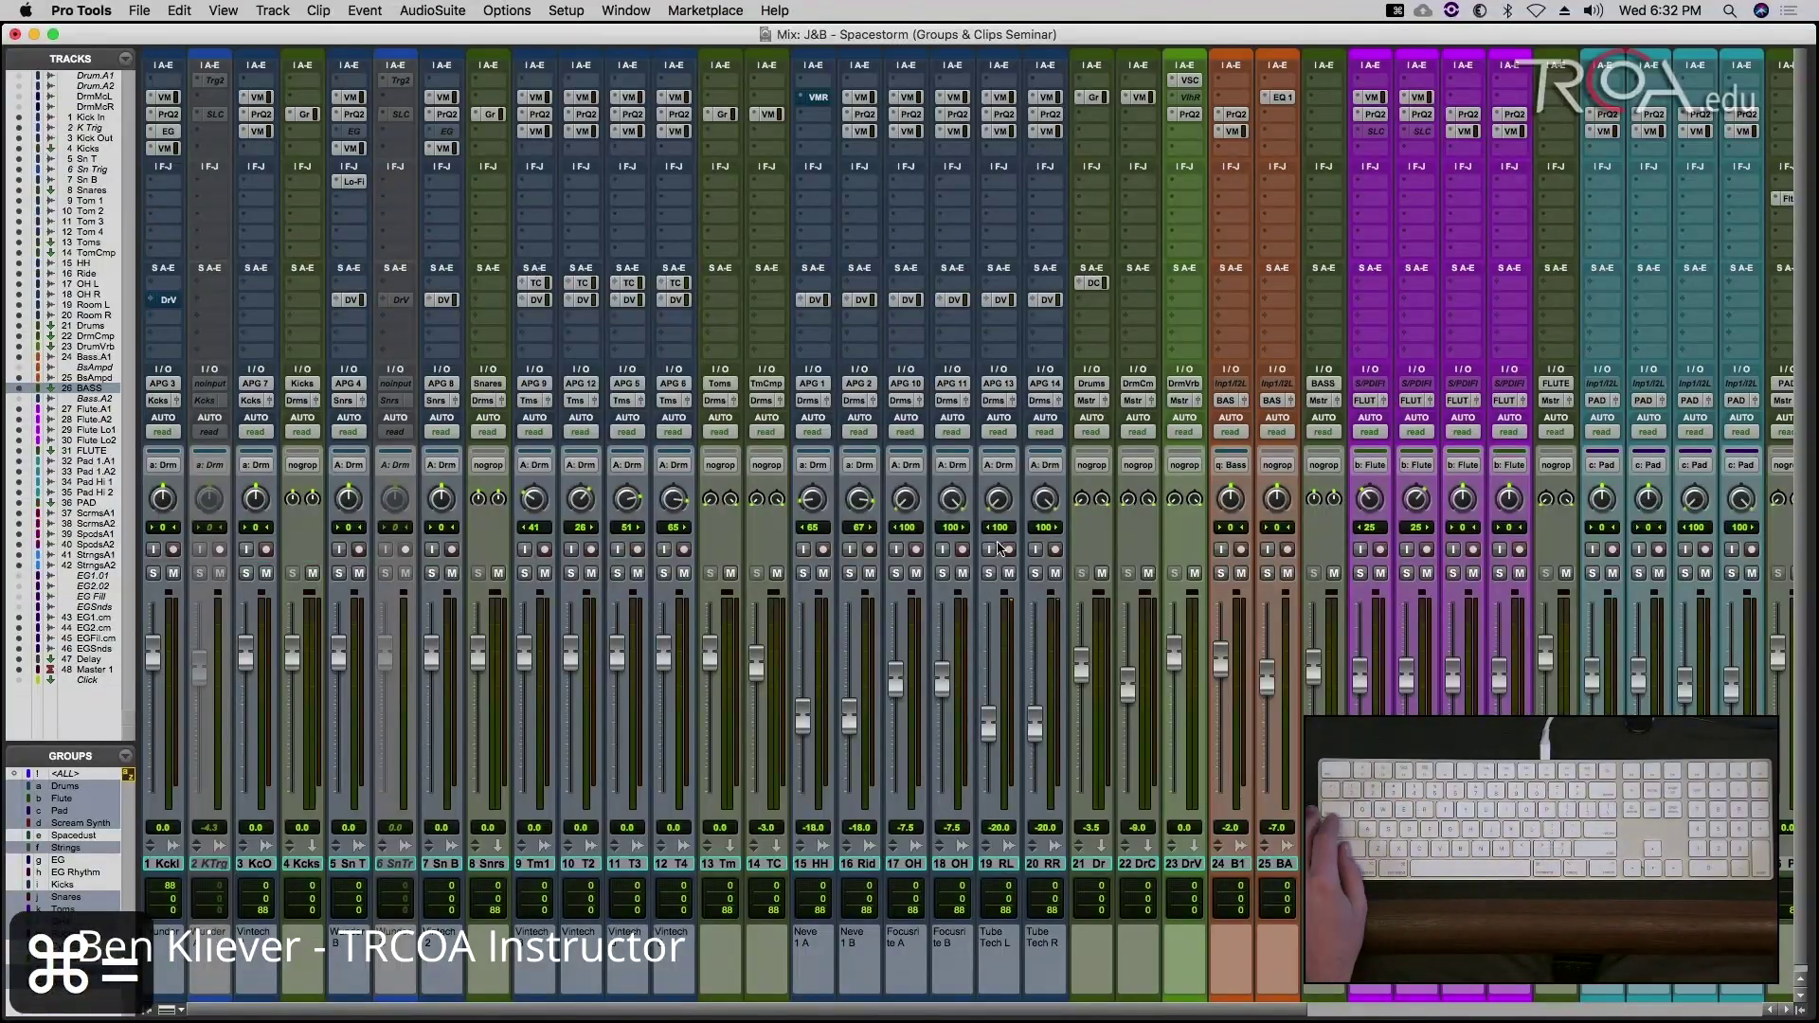
{"action": "scroll", "coordinate": [1004, 493], "scroll_direction": "right", "scroll_amount": 12}
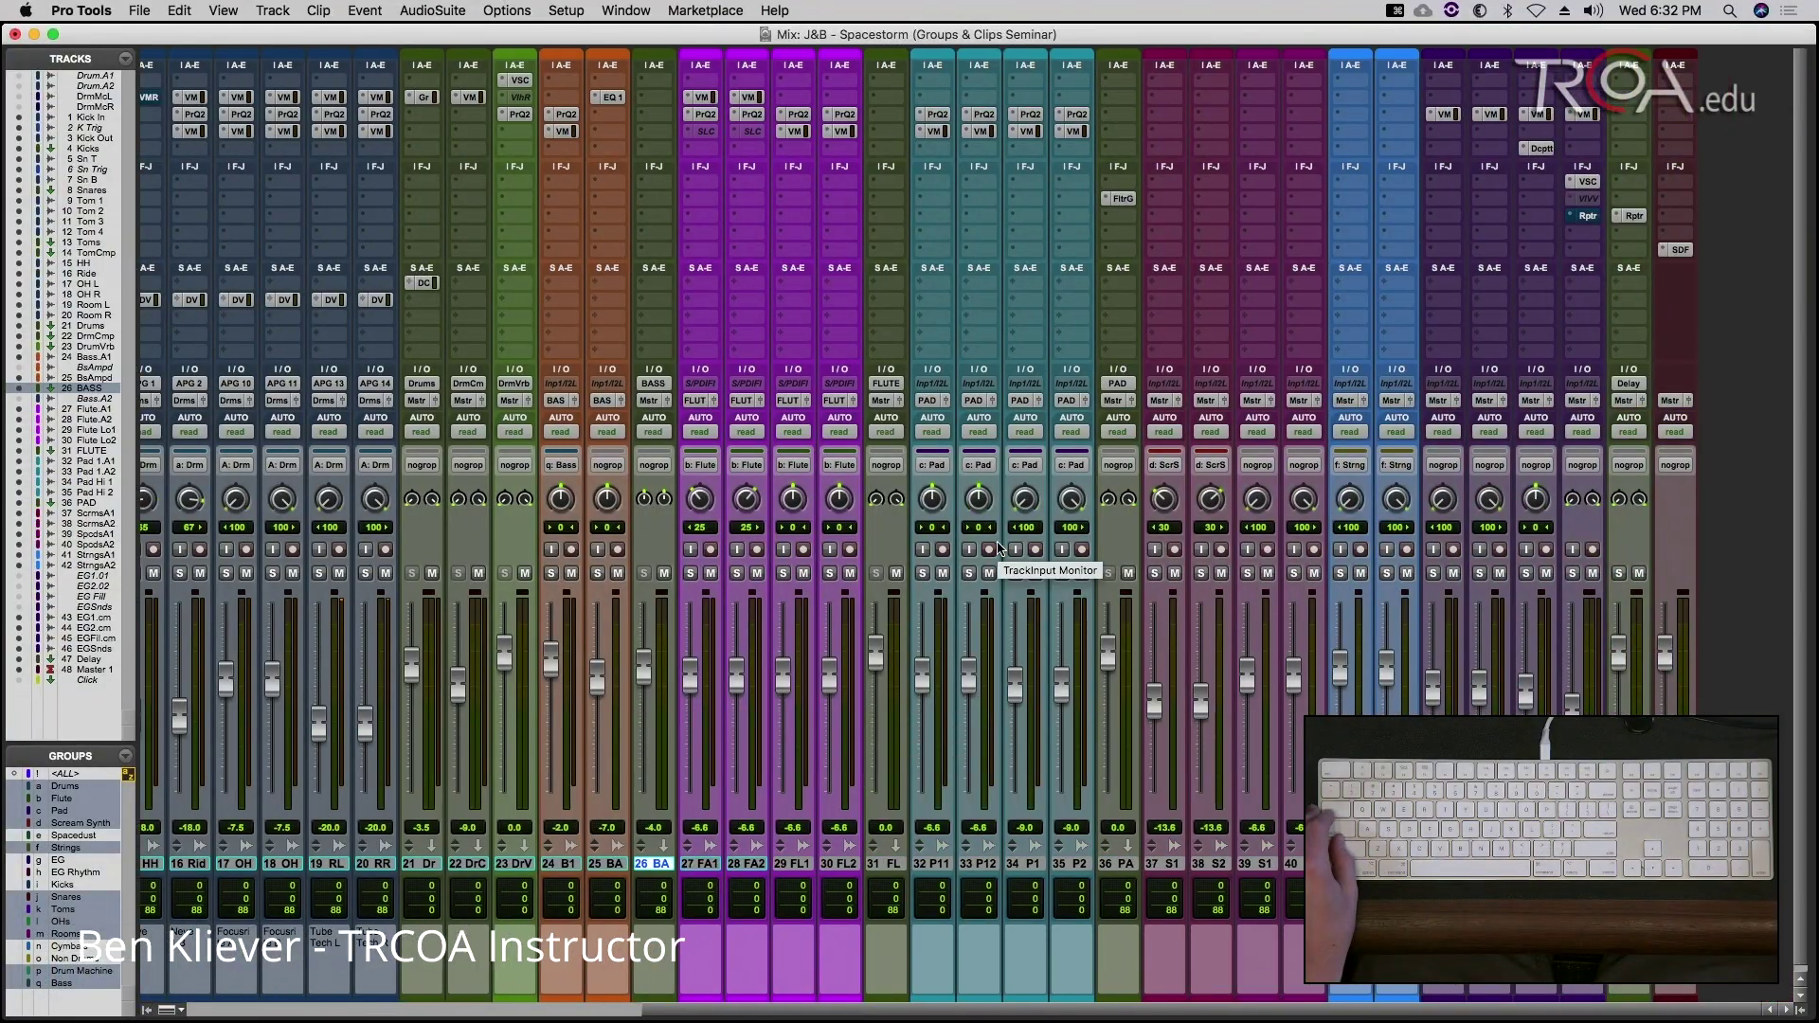
{"action": "scroll", "coordinate": [997, 548], "scroll_direction": "left", "scroll_amount": 12}
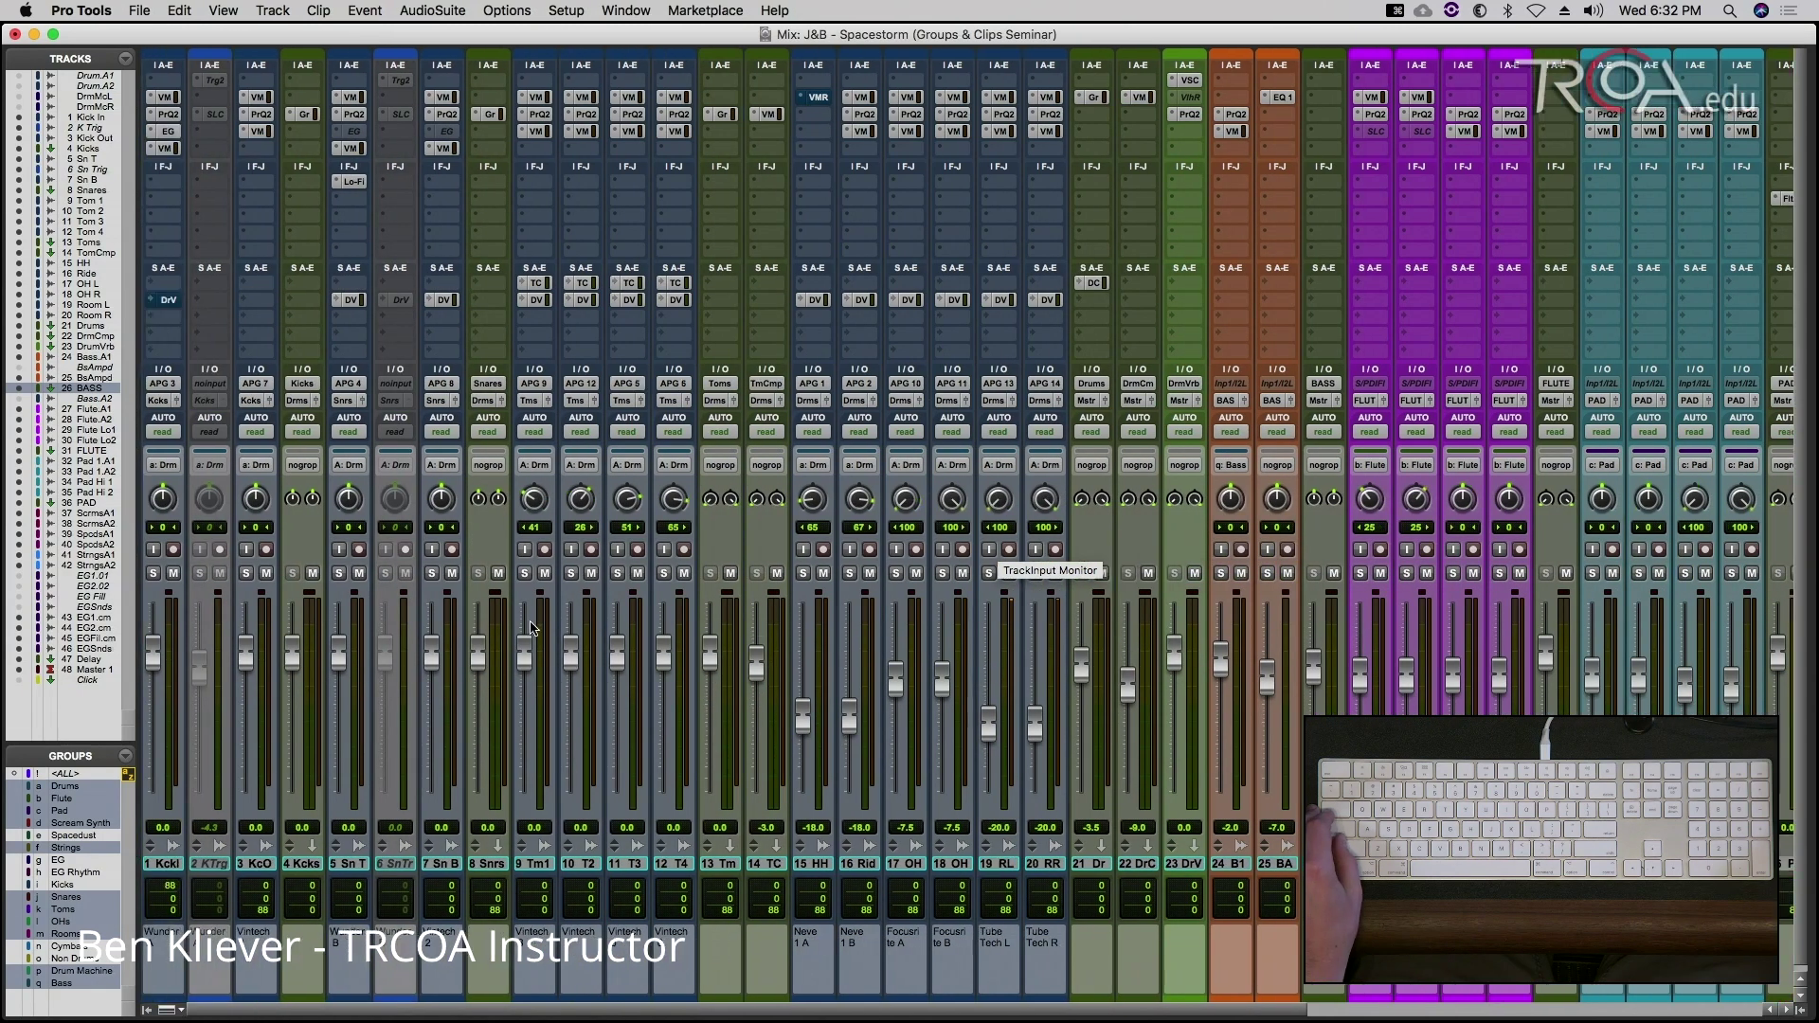
{"action": "scroll", "coordinate": [1004, 524], "scroll_direction": "right", "scroll_amount": 4}
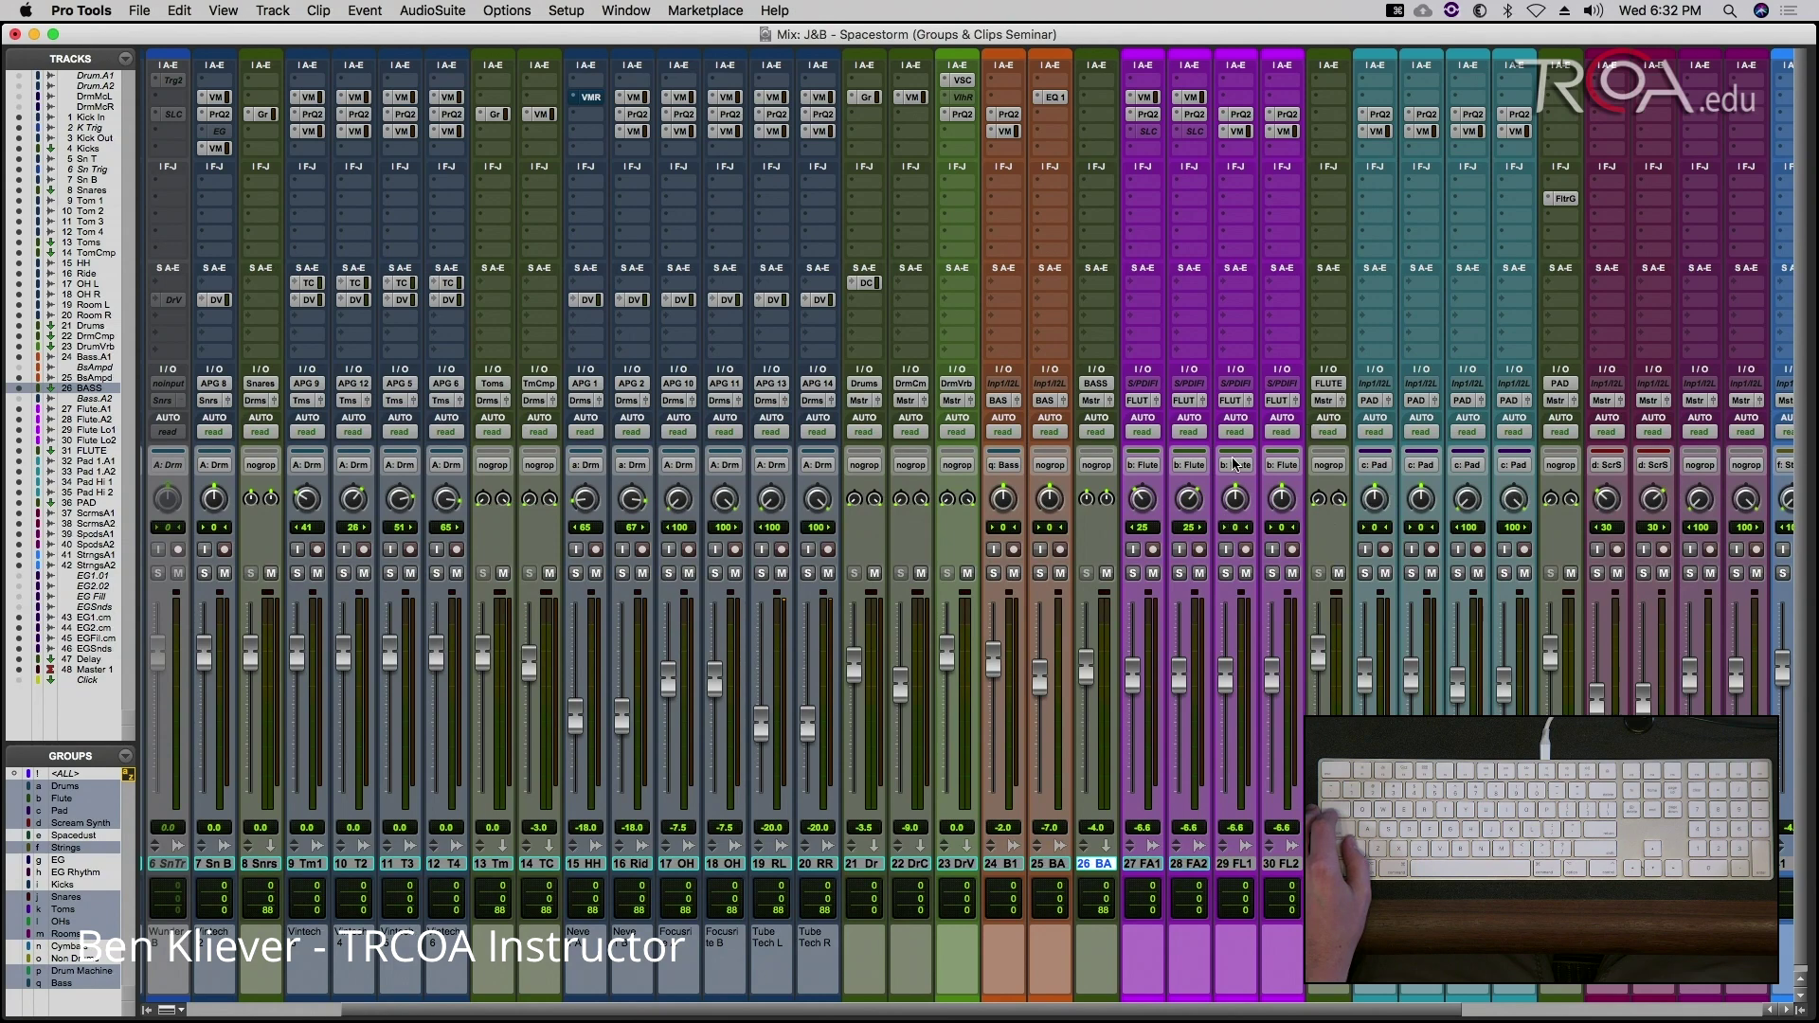
{"action": "scroll", "coordinate": [1466, 615], "scroll_direction": "right", "scroll_amount": 5}
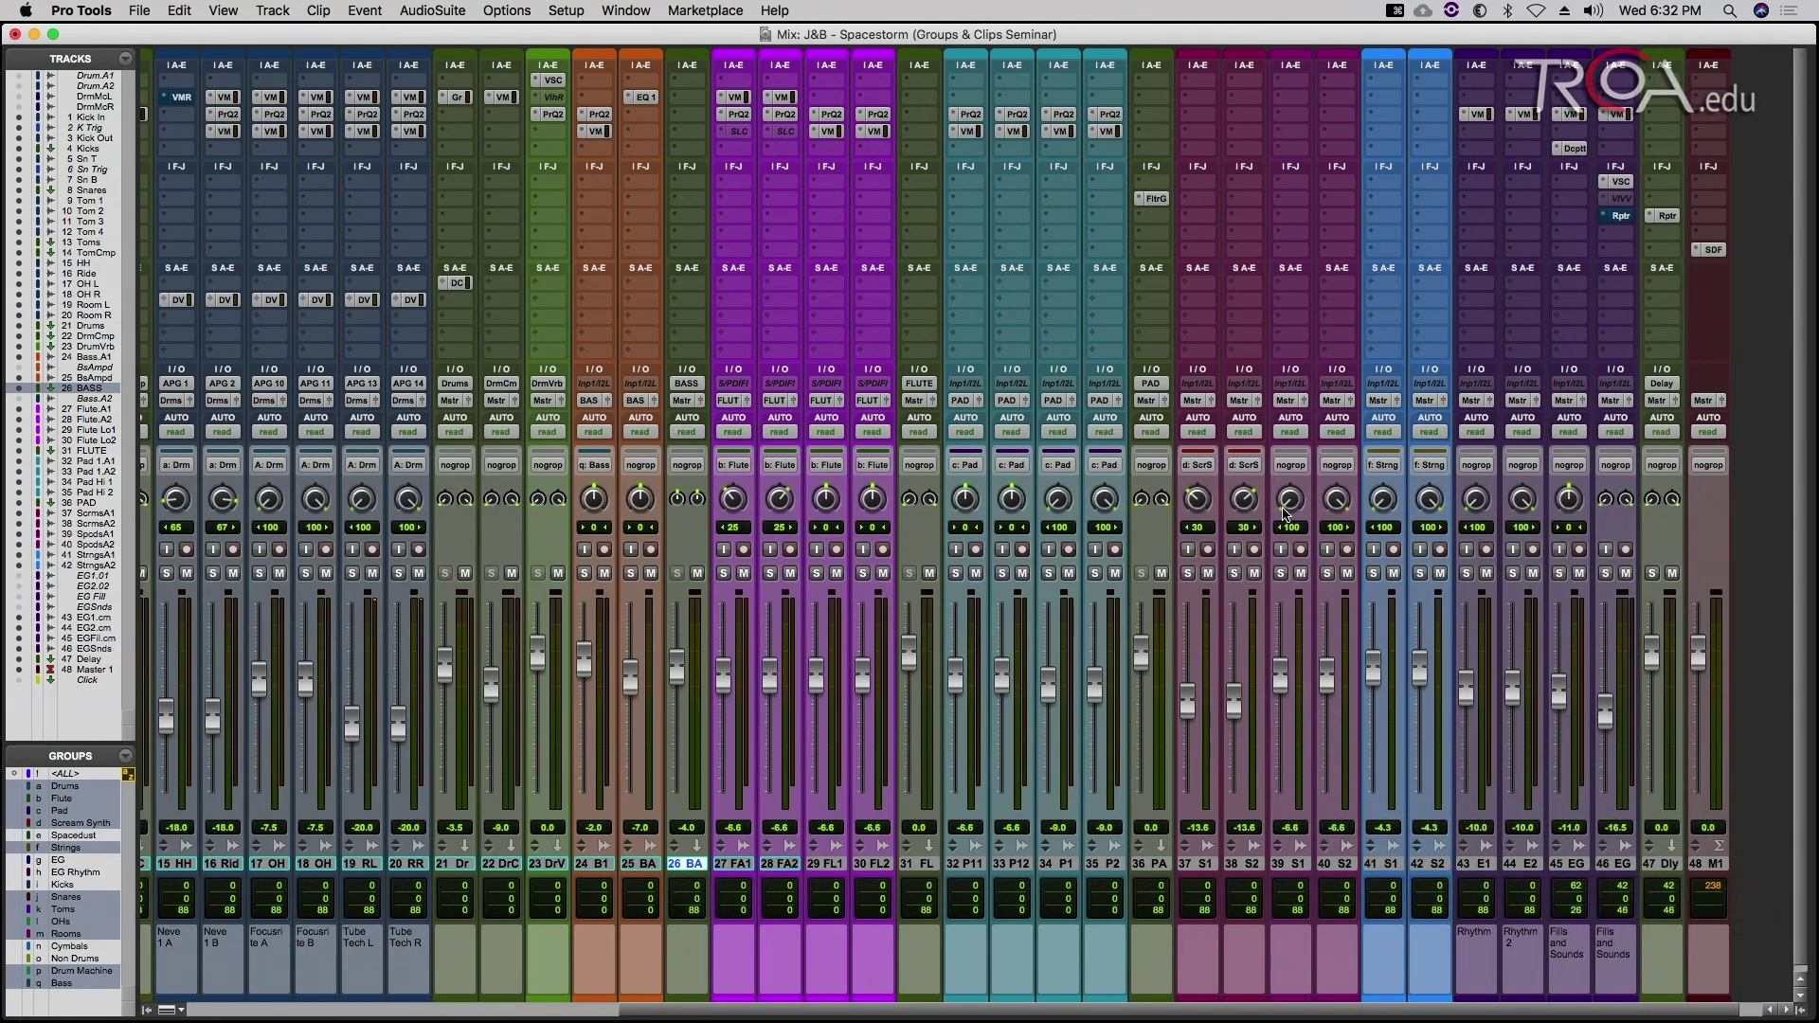
Step: Change the Mix window from narrow to wide channel strips and look through them up to the master track
{"action": "key", "text": "alt+super+m"}
{"action": "scroll", "coordinate": [1298, 545], "scroll_direction": "right", "scroll_amount": 5}
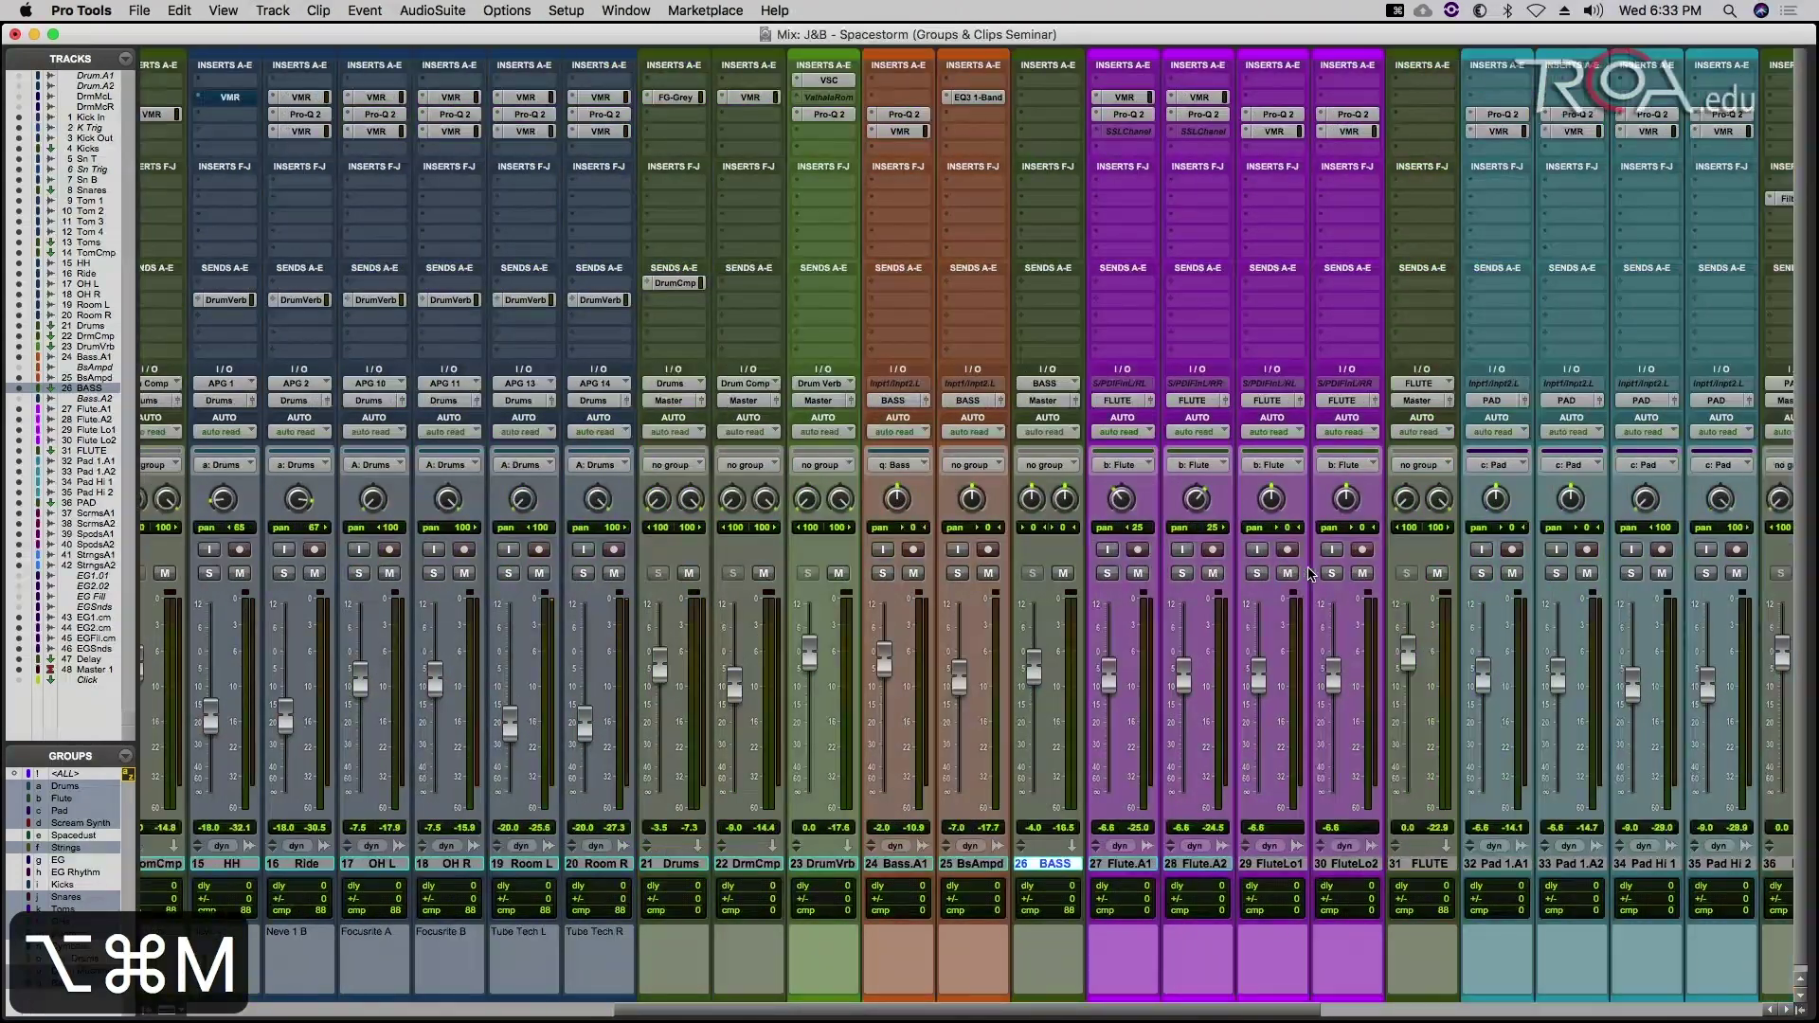
{"action": "scroll", "coordinate": [1310, 574], "scroll_direction": "right", "scroll_amount": 5}
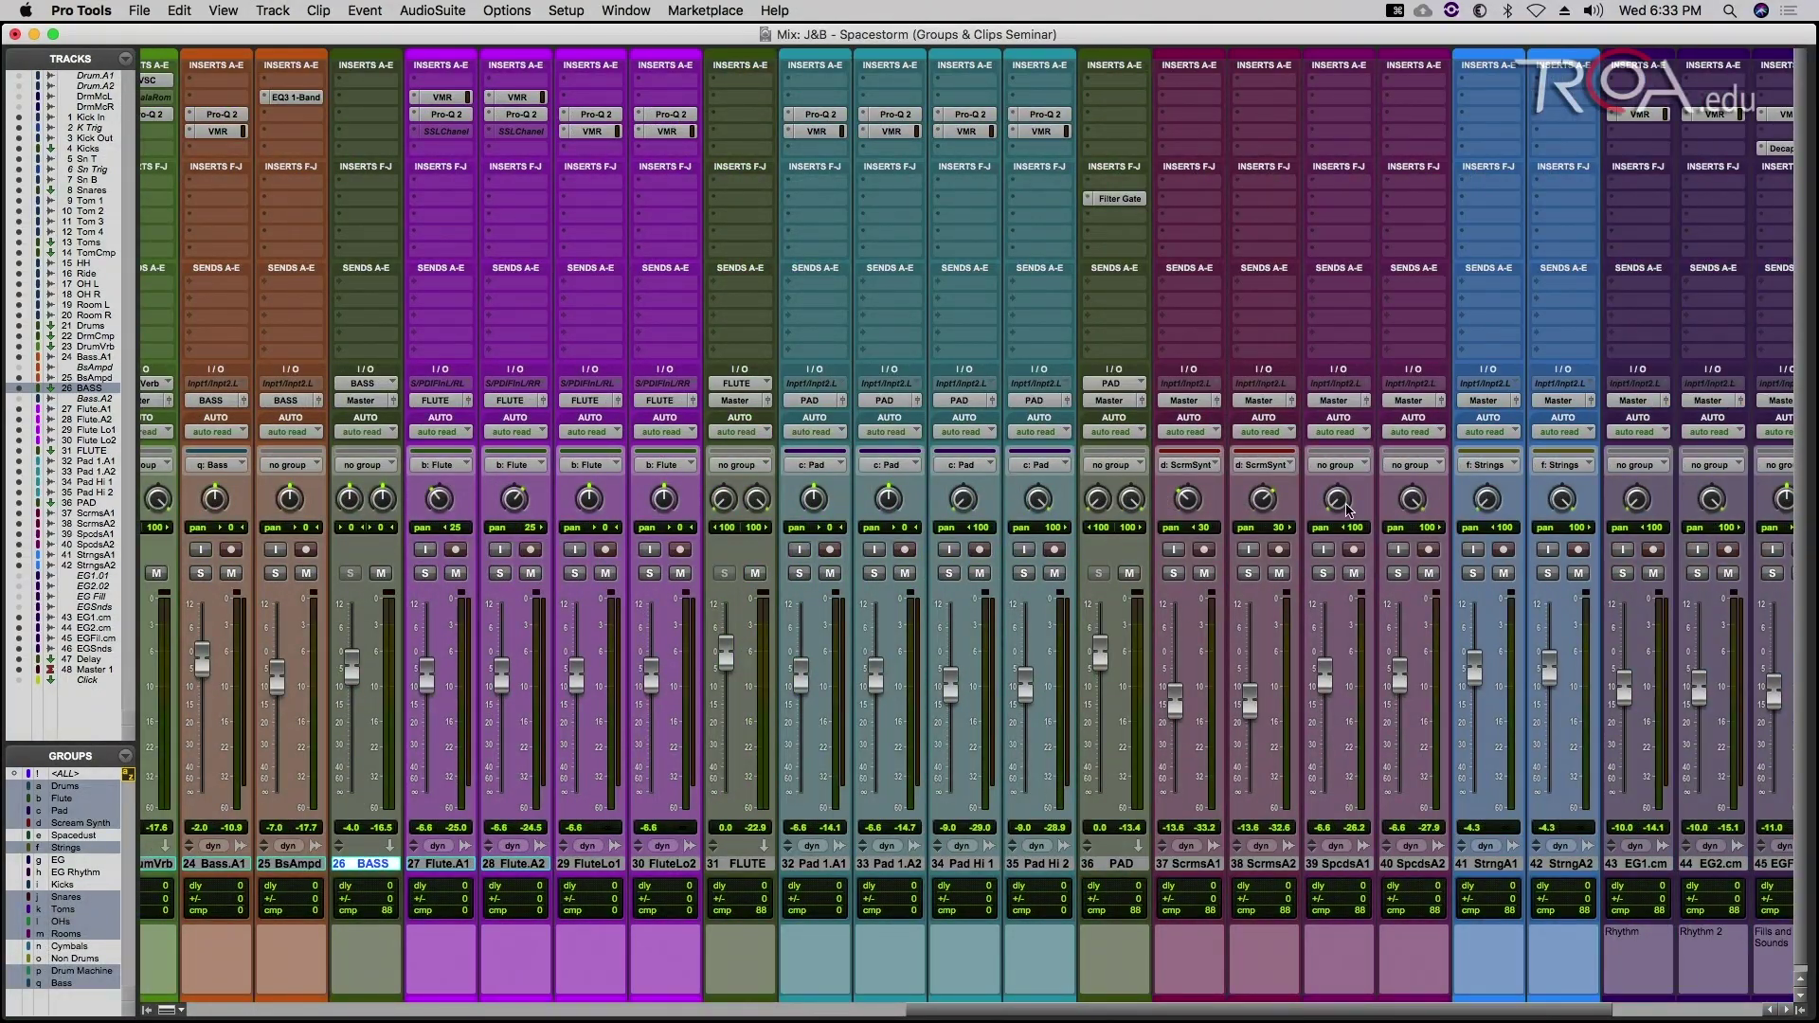
{"action": "scroll", "coordinate": [1511, 625], "scroll_direction": "right", "scroll_amount": 5}
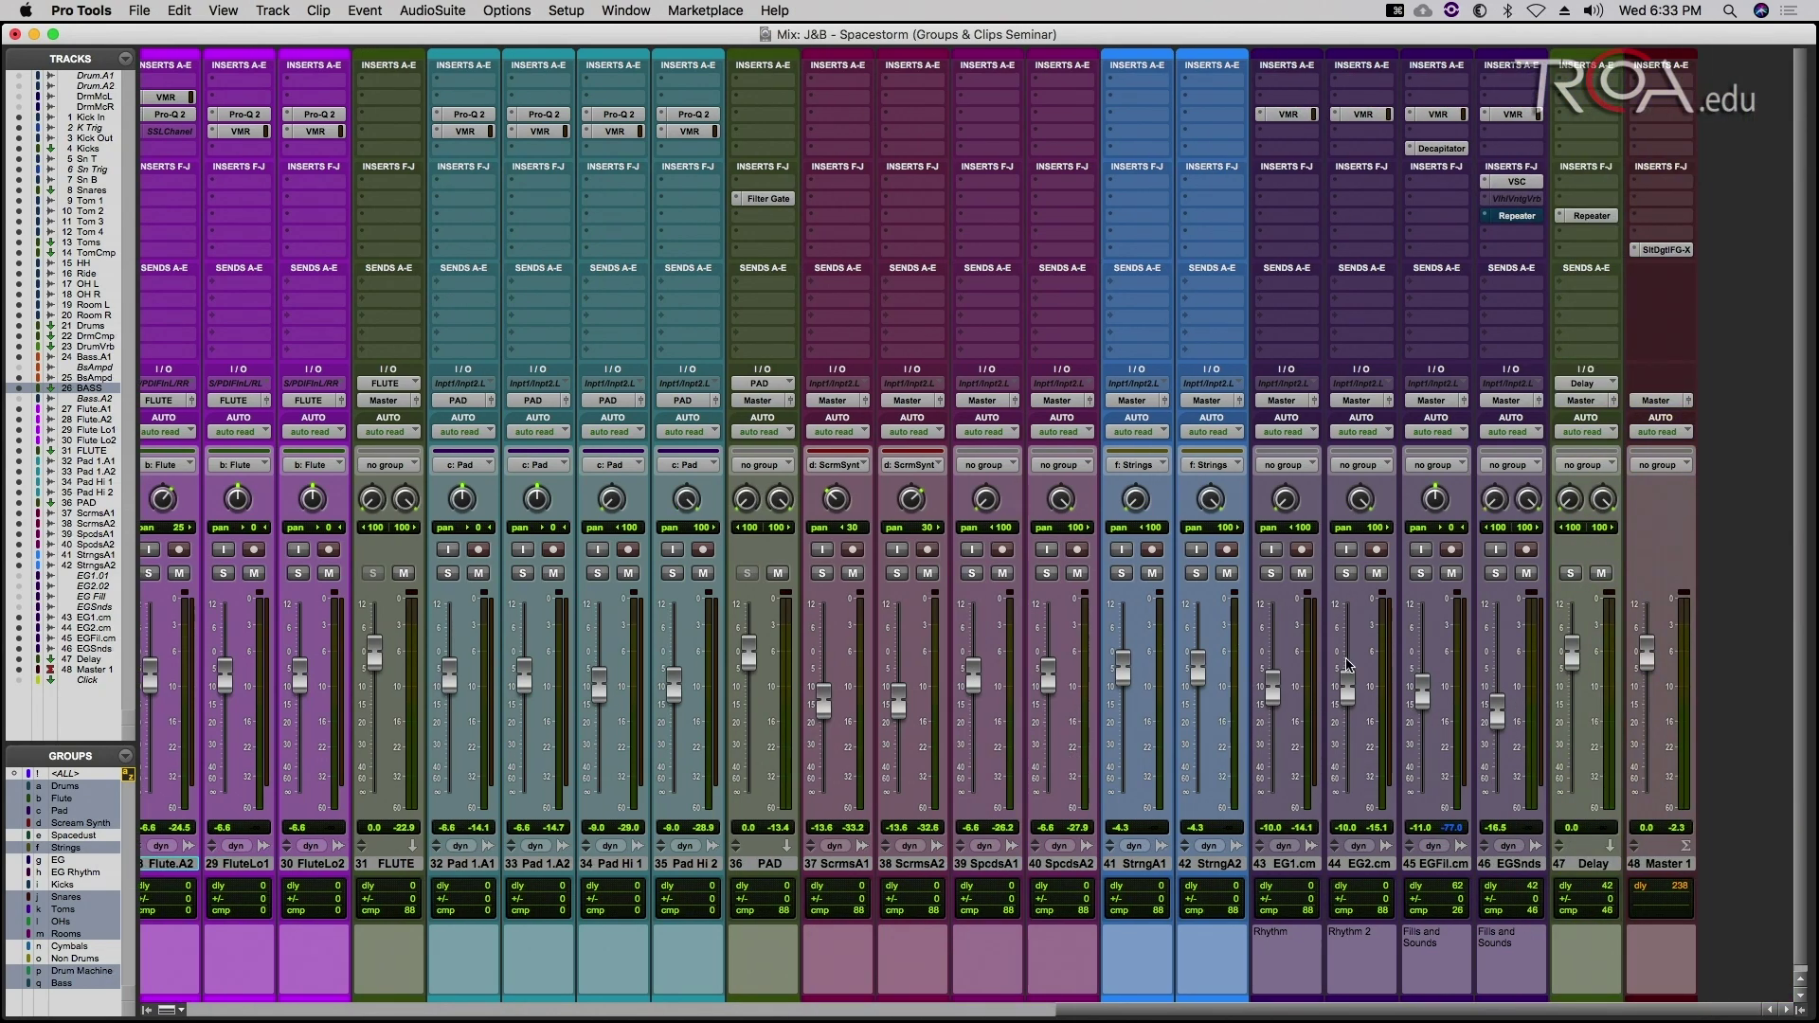
Step: Play the song in the Edit window from 138|2|894 on the BASS track, look over the drum and bass tracks, and stop playback
{"action": "key", "text": "super+equal"}
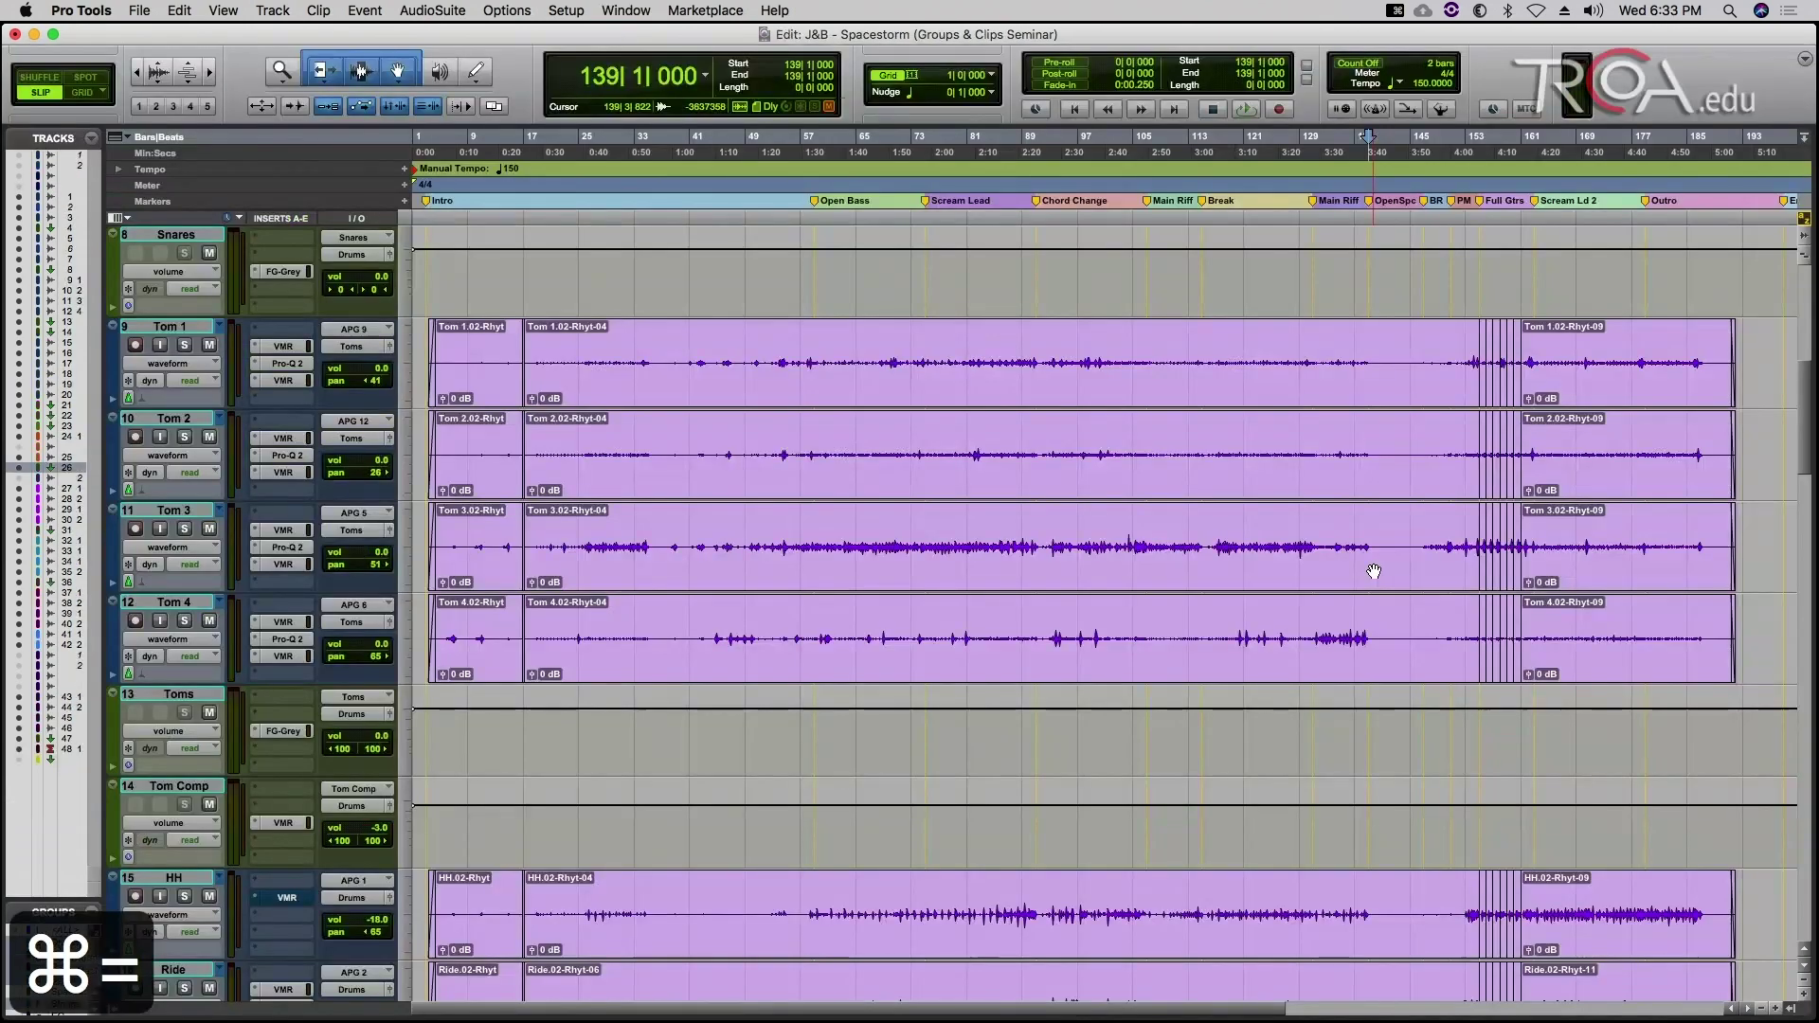
{"action": "scroll", "coordinate": [1192, 600], "scroll_direction": "down", "scroll_amount": 15}
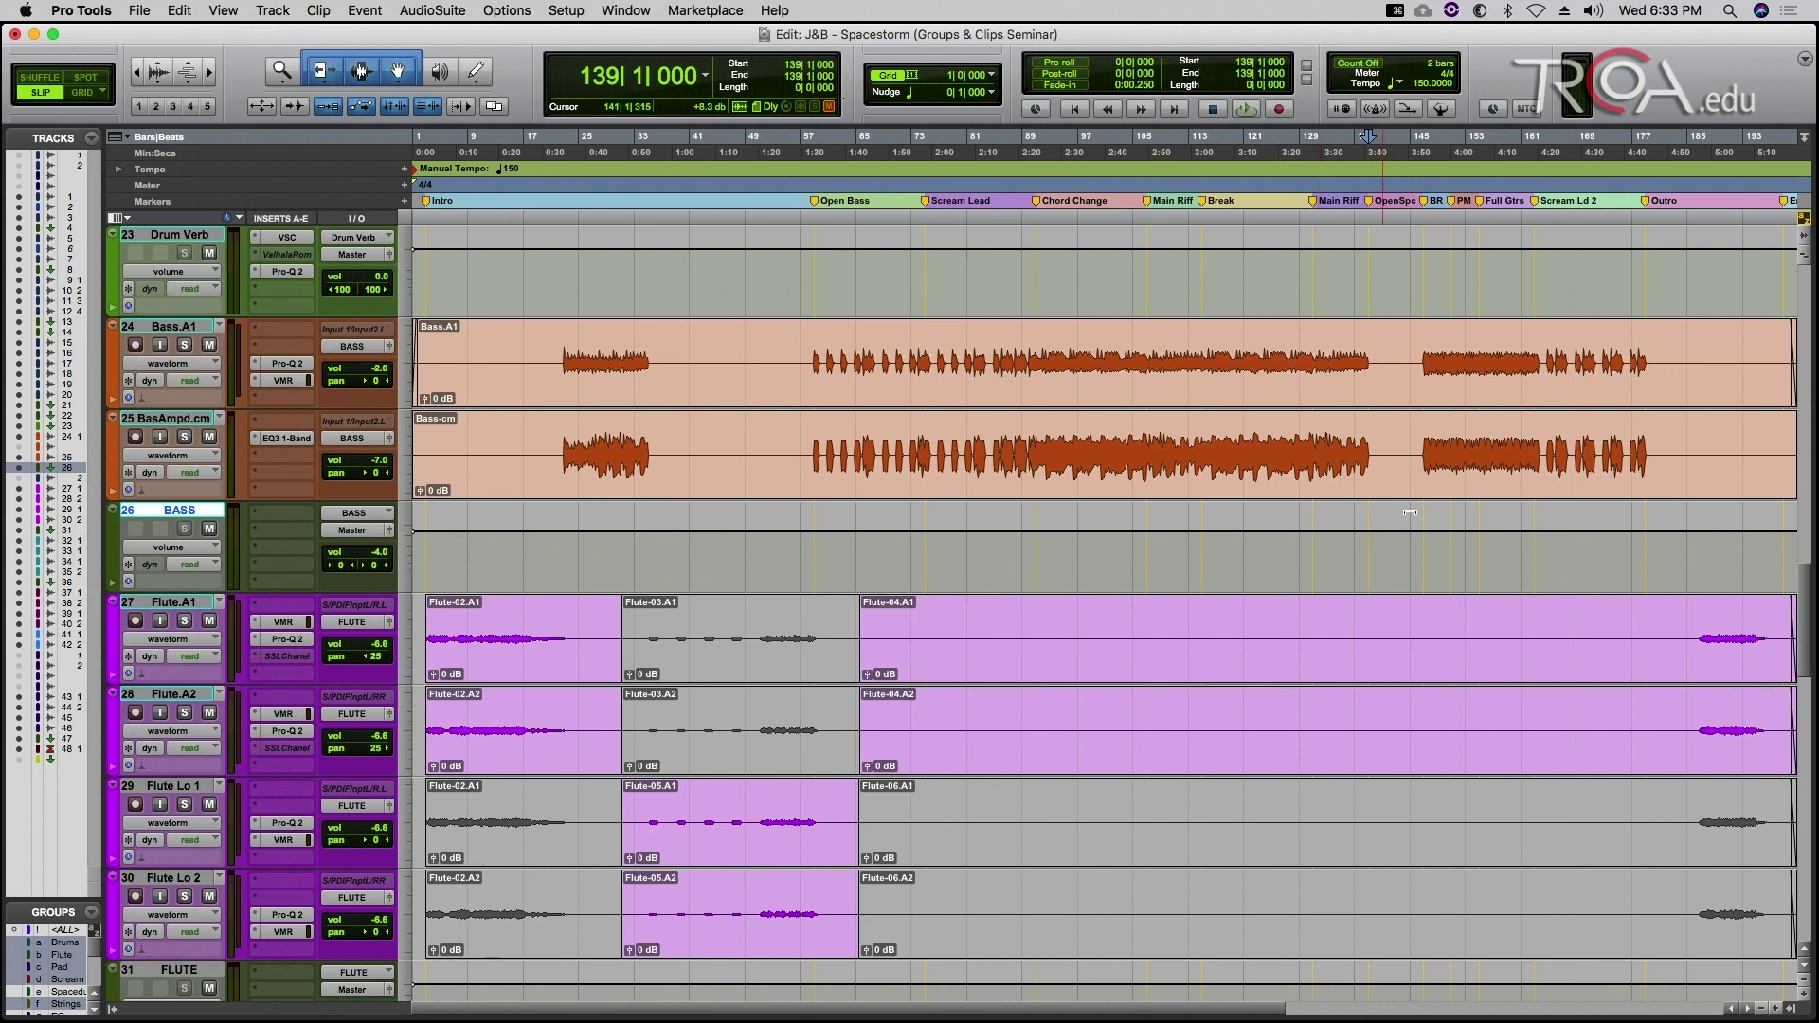
{"action": "left_click", "coordinate": [1364, 544]}
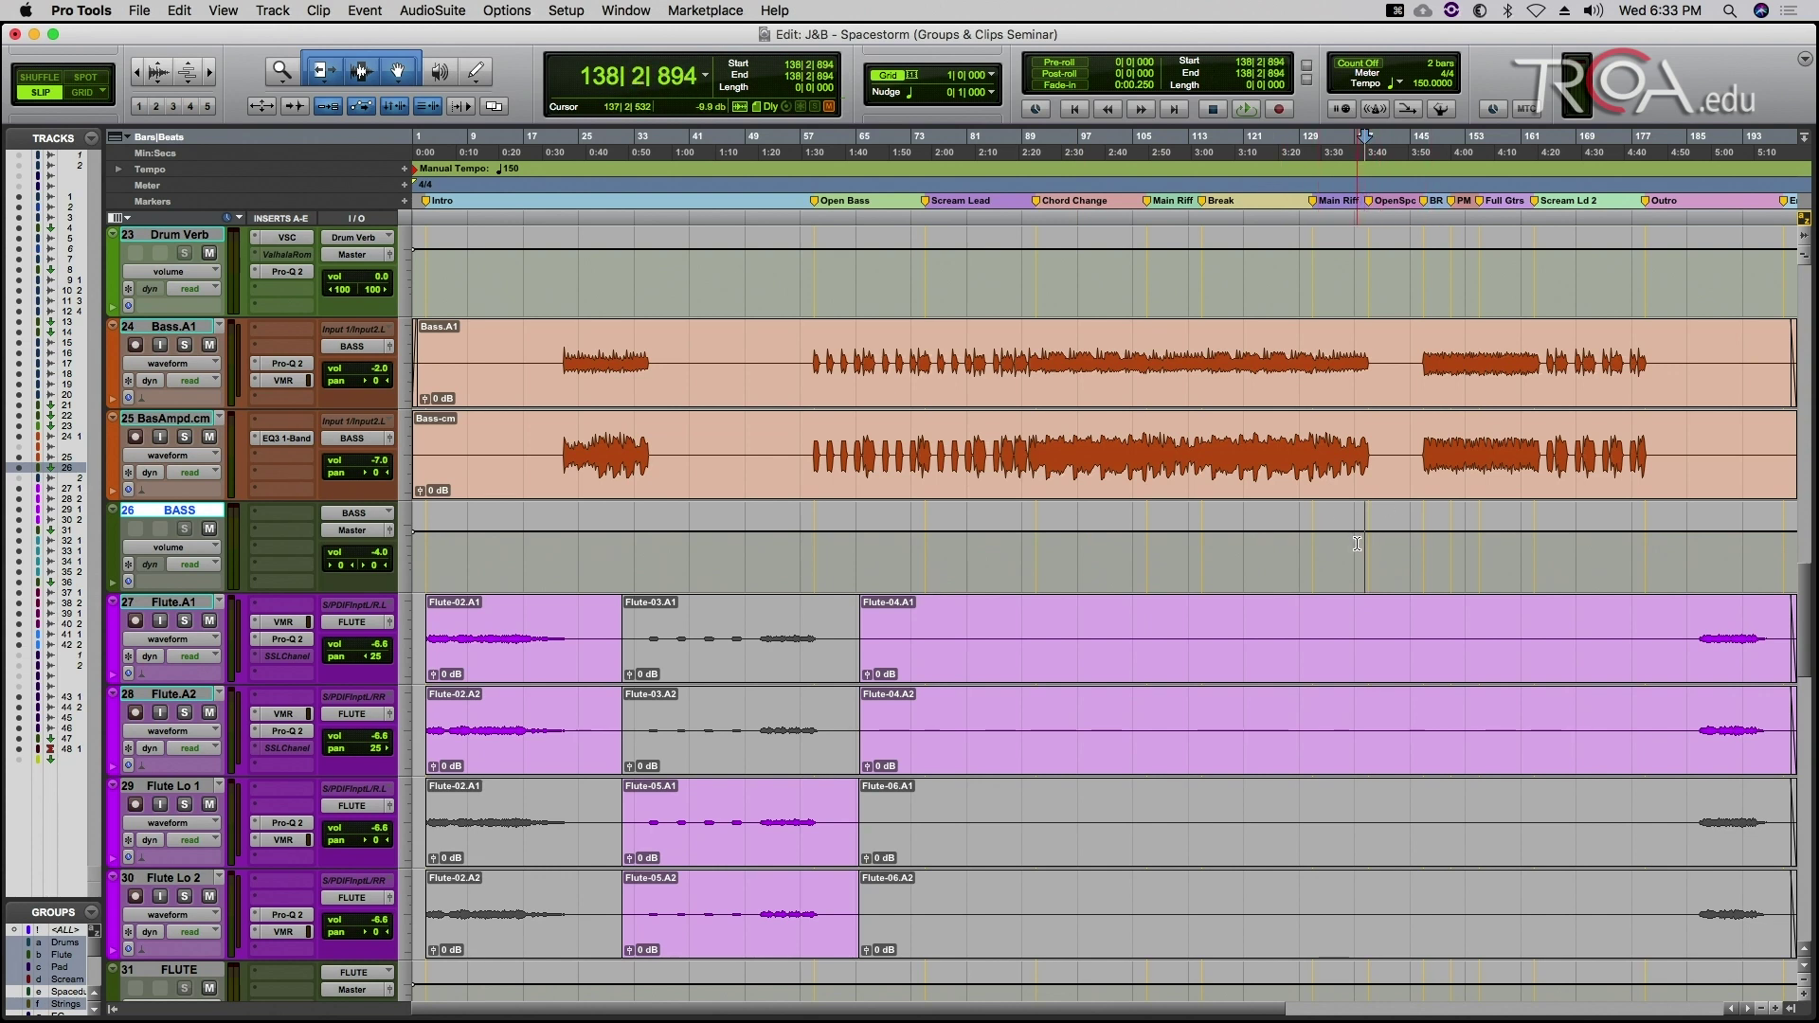
{"action": "key", "text": "space"}
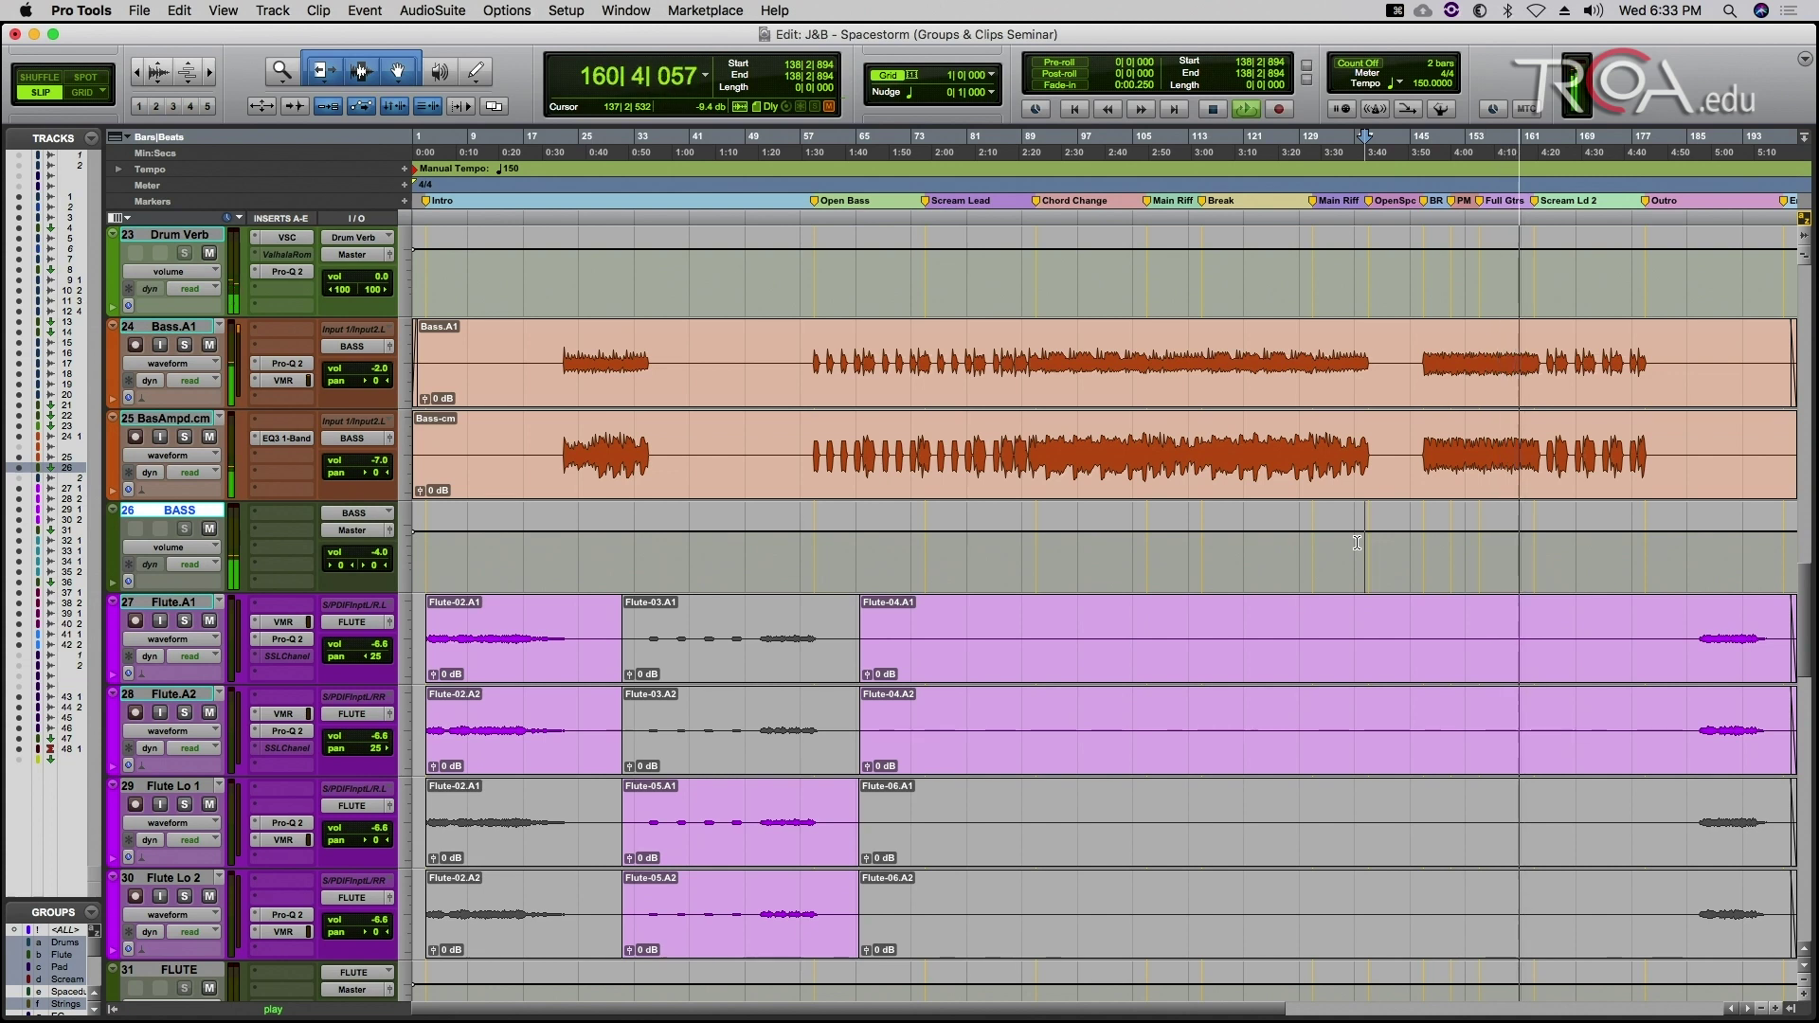
{"action": "scroll", "coordinate": [1357, 542], "scroll_direction": "up", "scroll_amount": 5}
{"action": "scroll", "coordinate": [1357, 542], "scroll_direction": "up", "scroll_amount": 3}
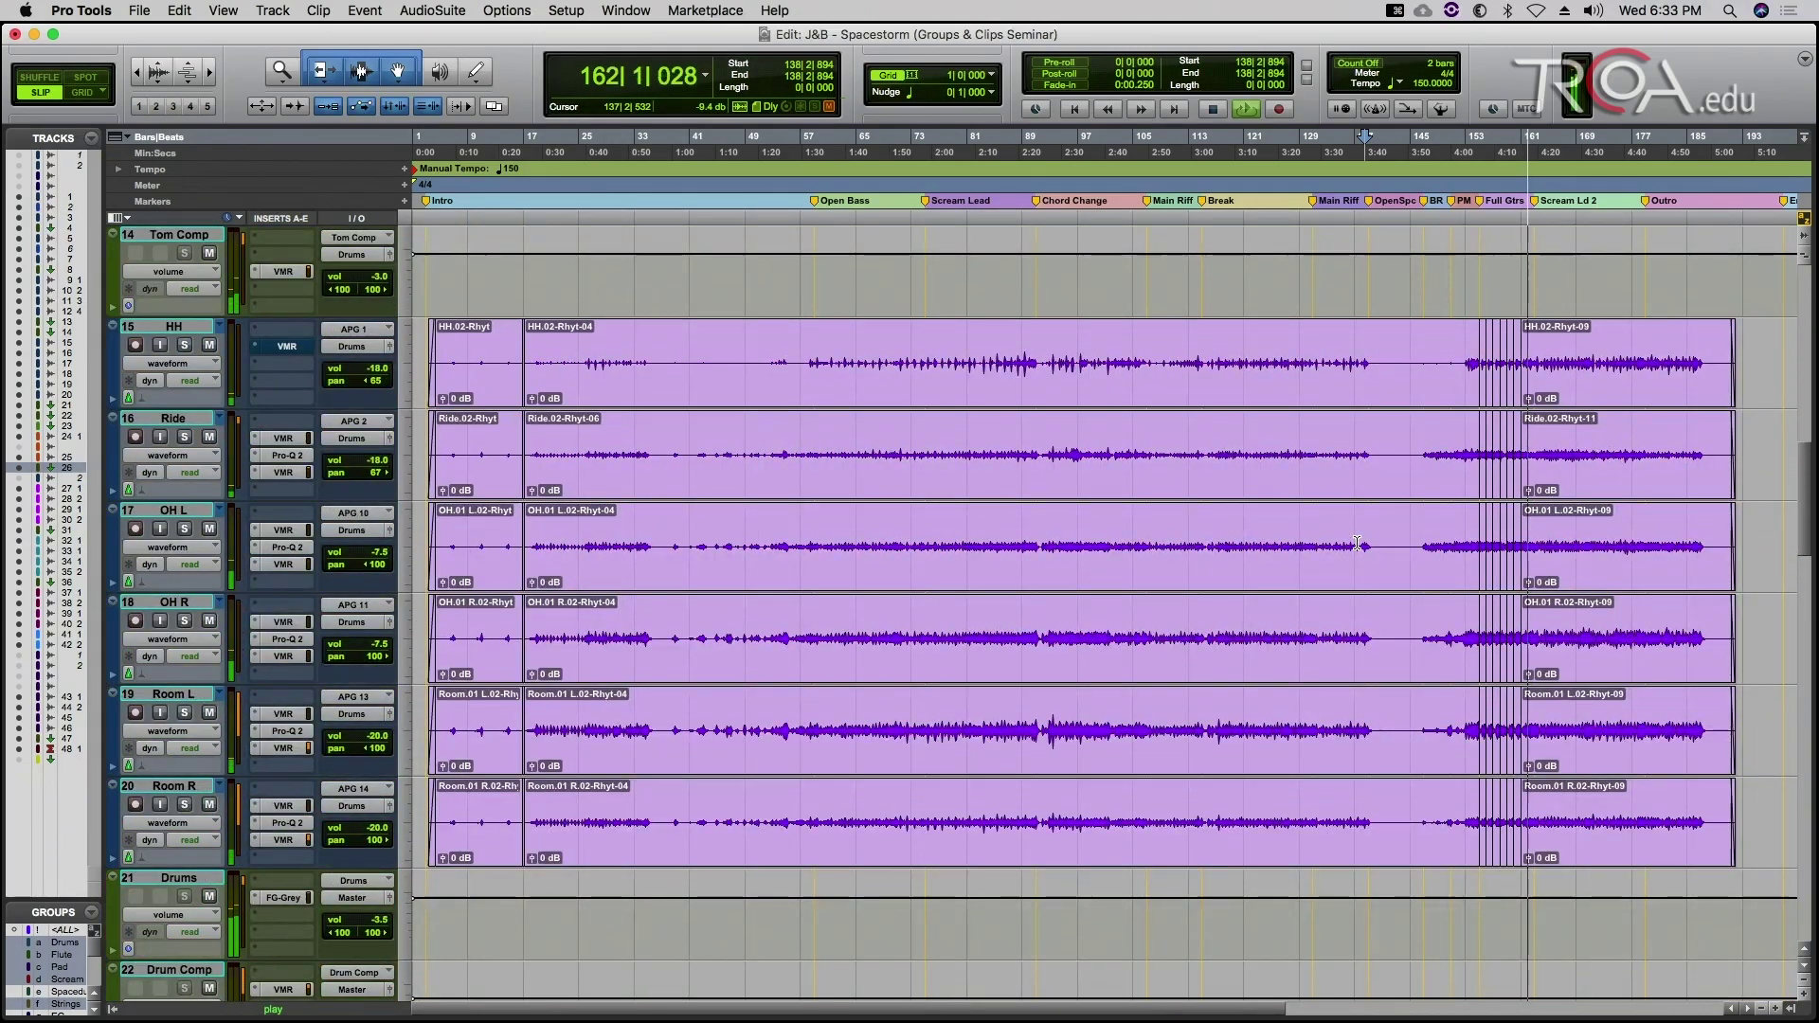
{"action": "scroll", "coordinate": [1356, 542], "scroll_direction": "down", "scroll_amount": 4}
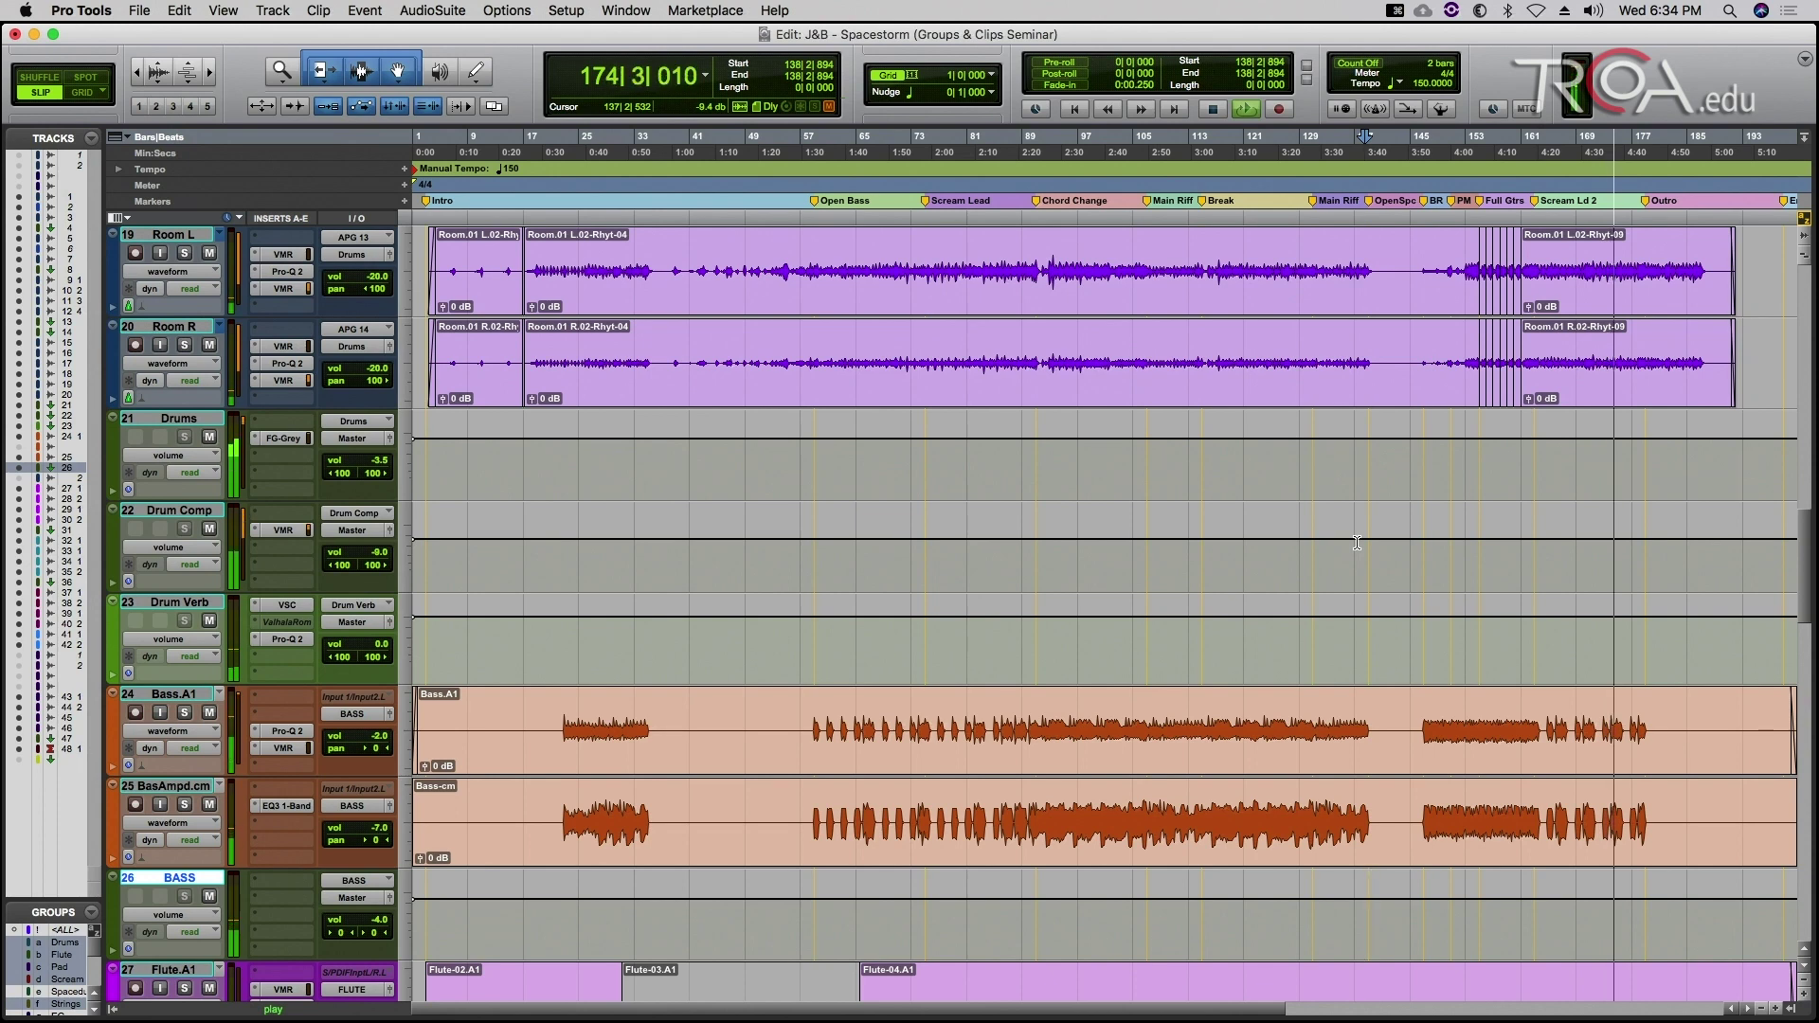
{"action": "key", "text": "space"}
{"action": "scroll", "coordinate": [1349, 562], "scroll_direction": "down", "scroll_amount": 1}
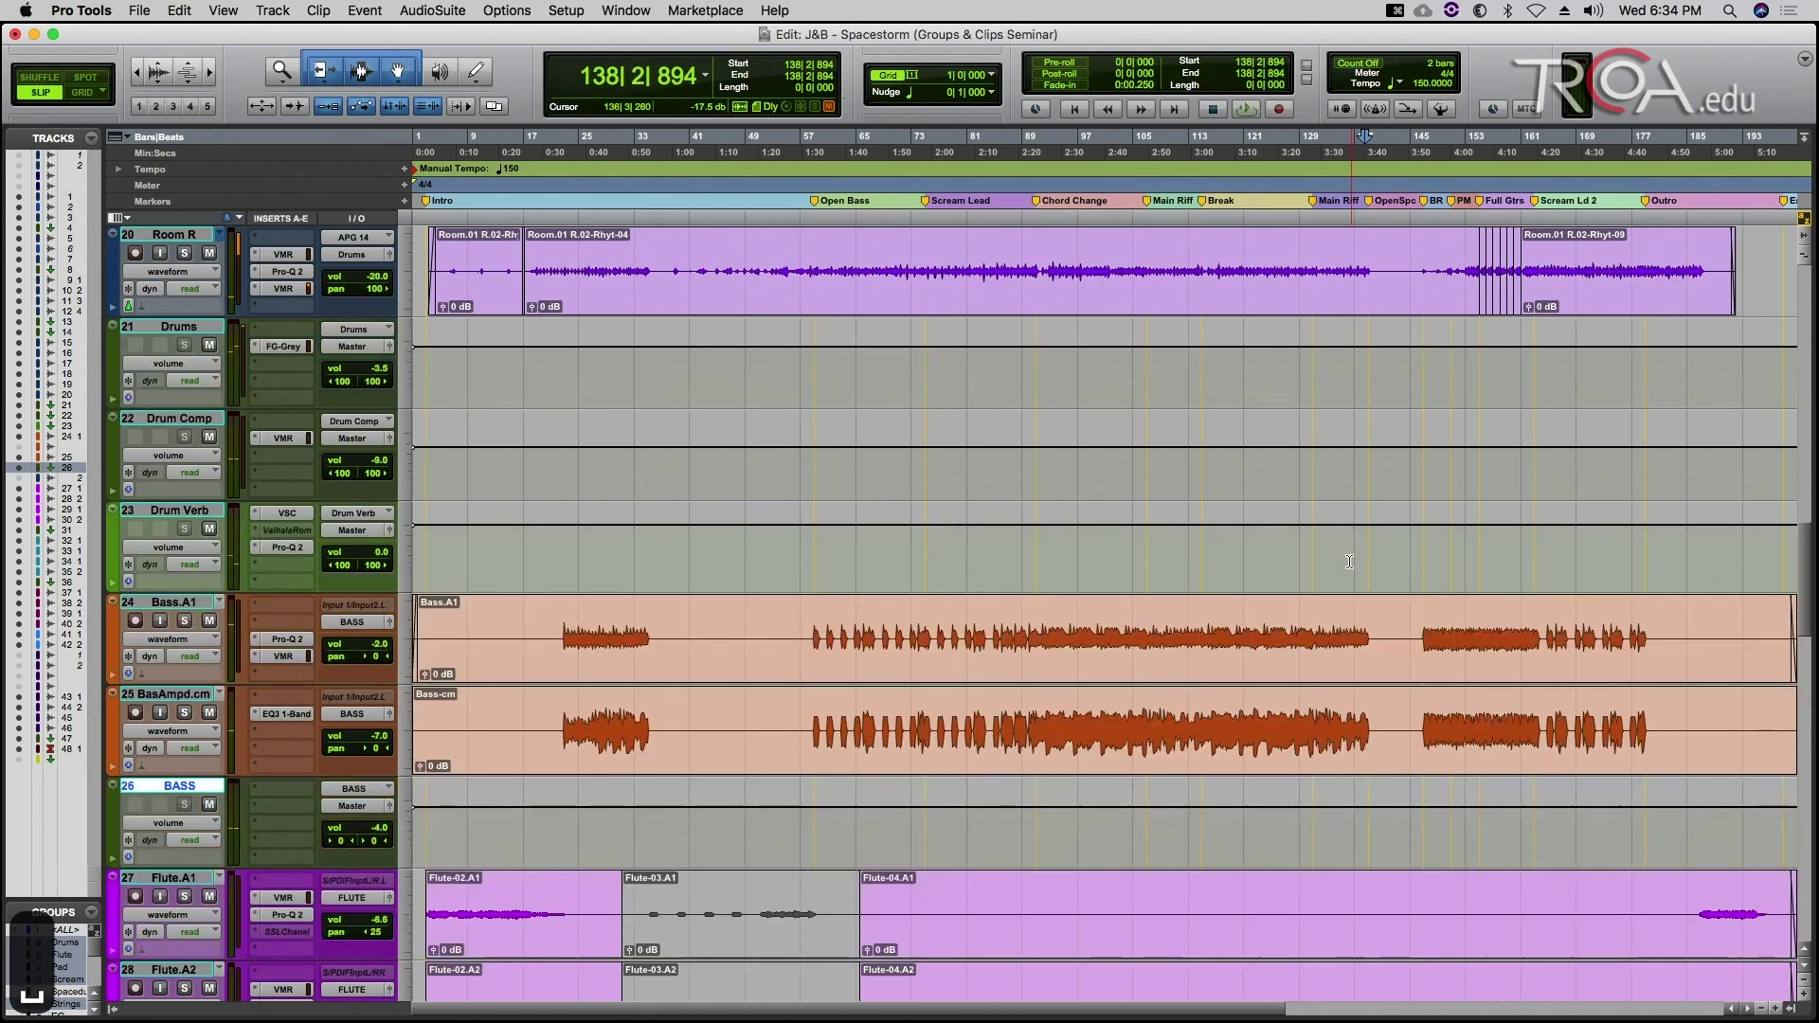
{"action": "scroll", "coordinate": [1349, 561], "scroll_direction": "down", "scroll_amount": 2}
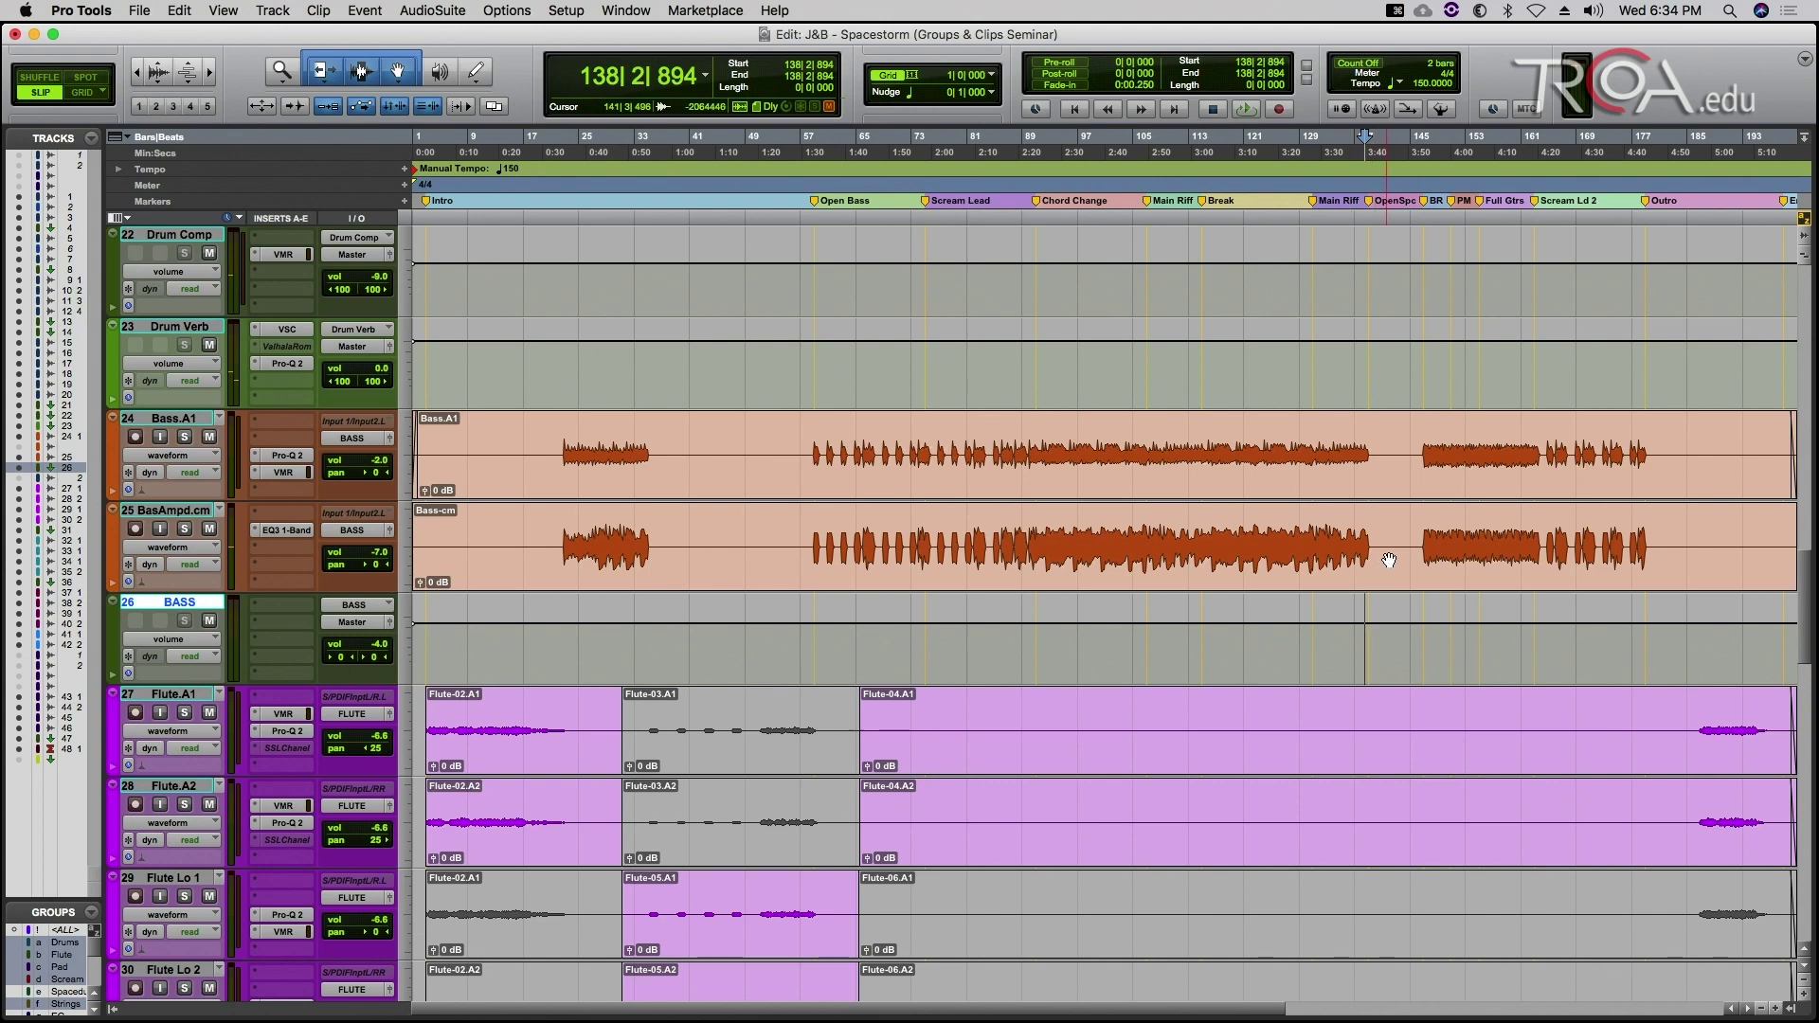
Step: Place the edit cursor at 138|4|550 on the Bass.A1 track and return to the Mix window
{"action": "left_click", "coordinate": [1367, 429]}
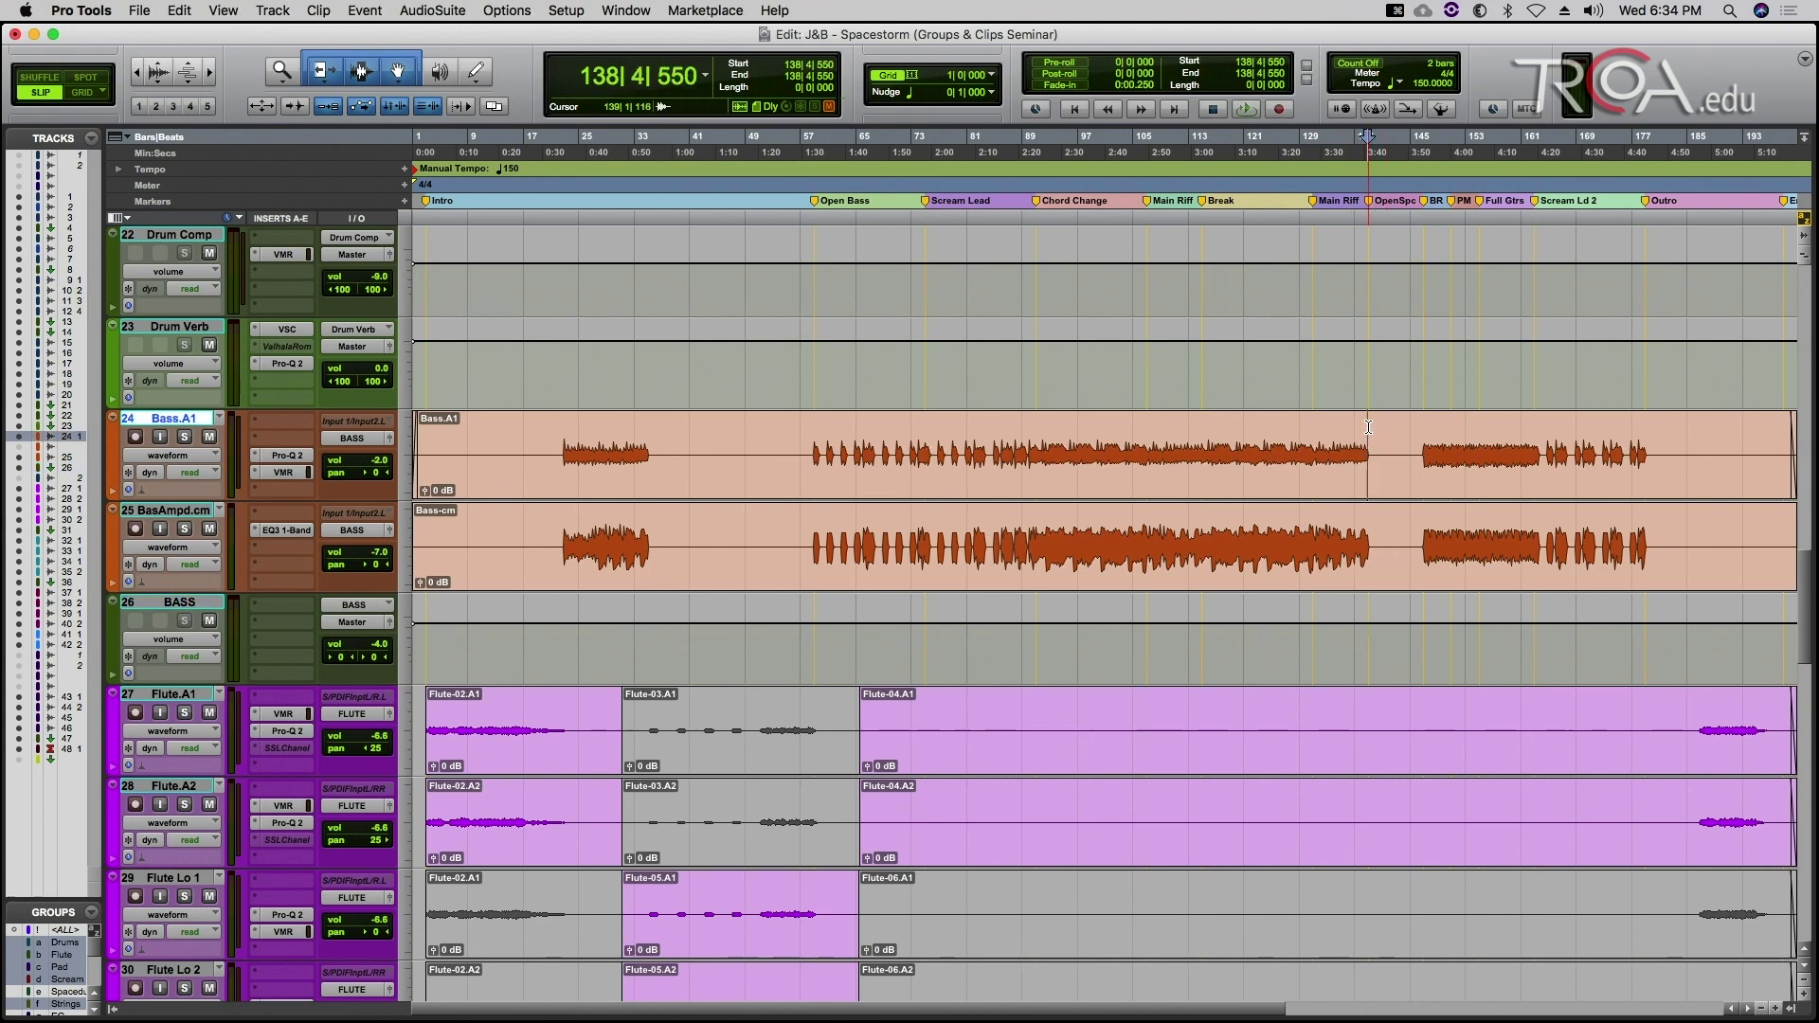
{"action": "scroll", "coordinate": [1368, 428], "scroll_direction": "right", "scroll_amount": 5}
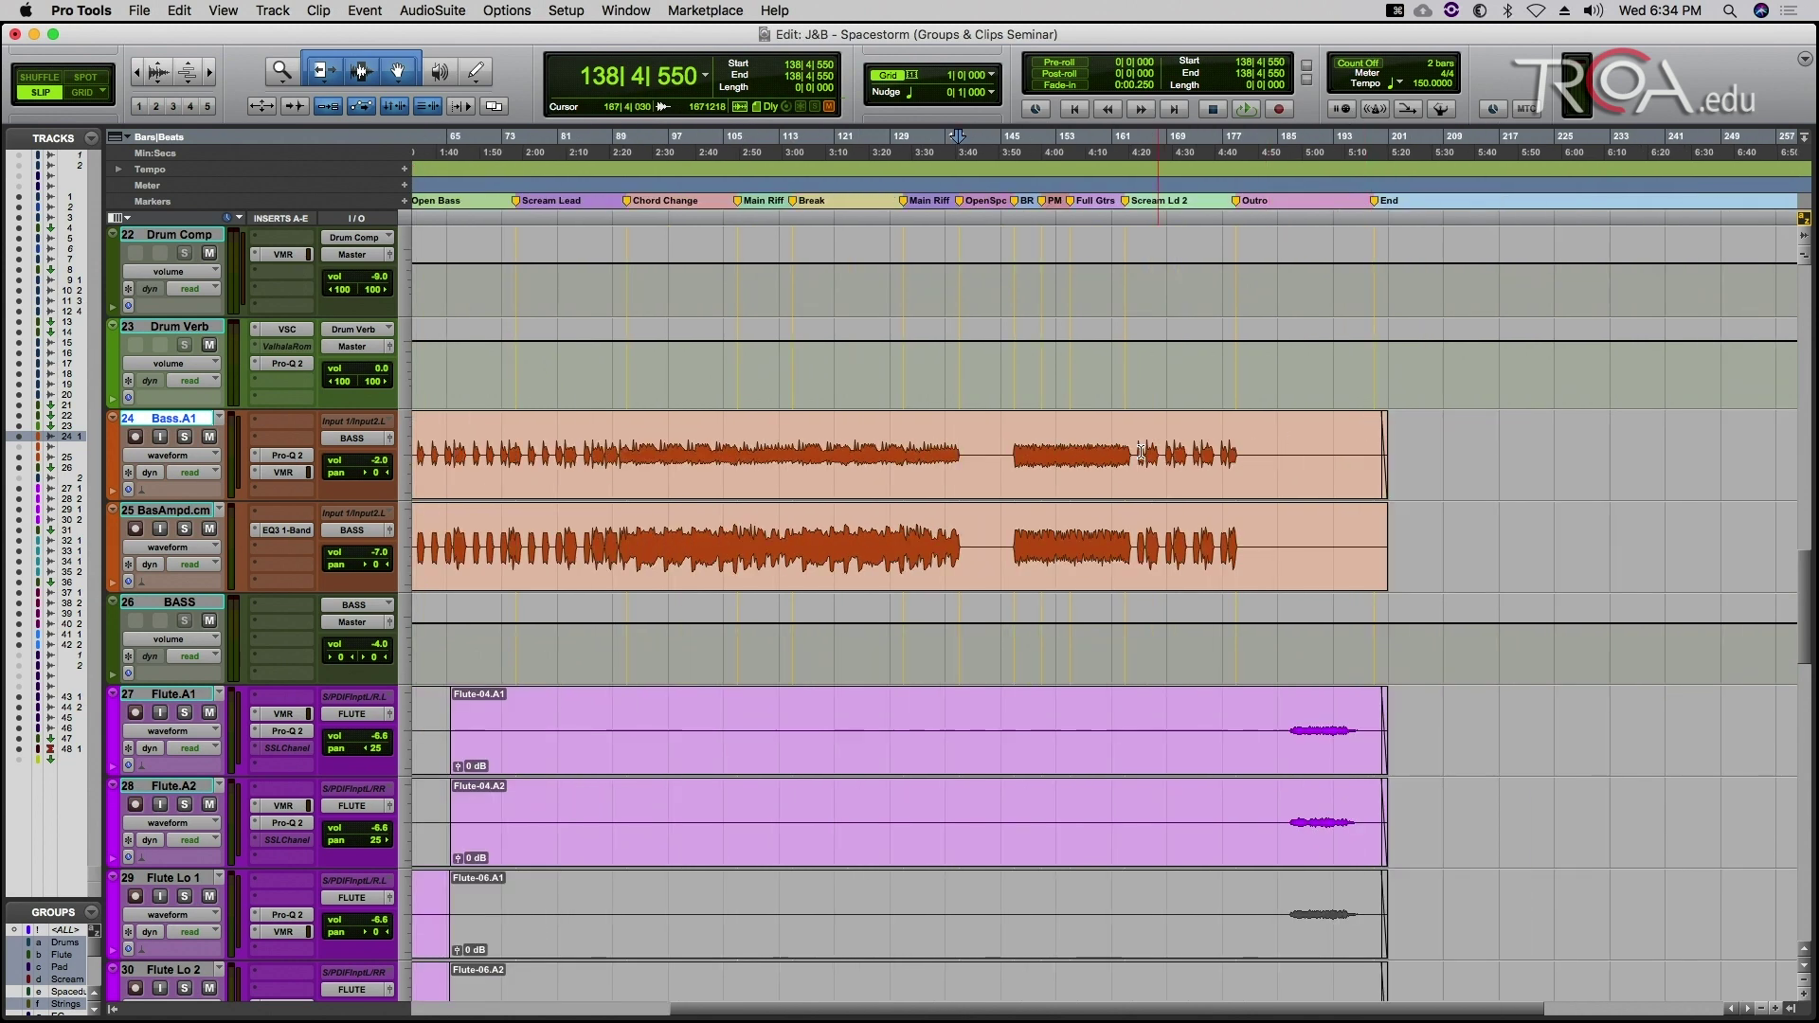
{"action": "key", "text": "super+equal"}
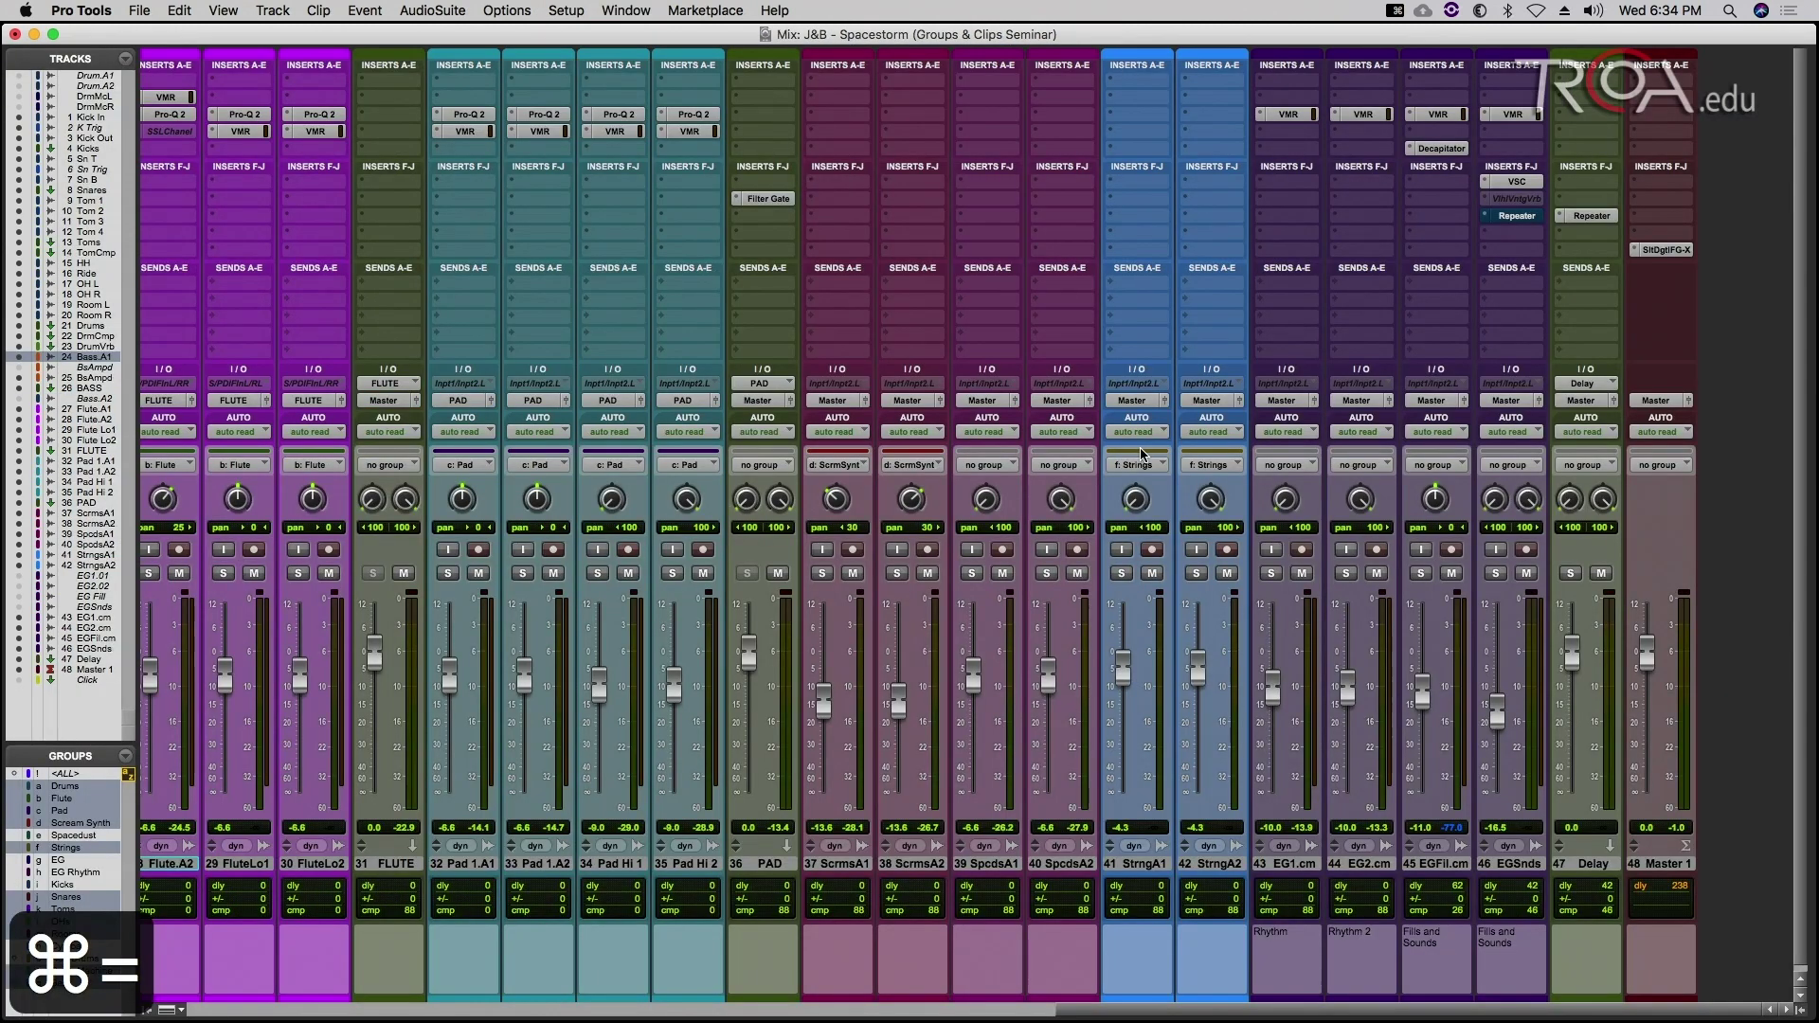
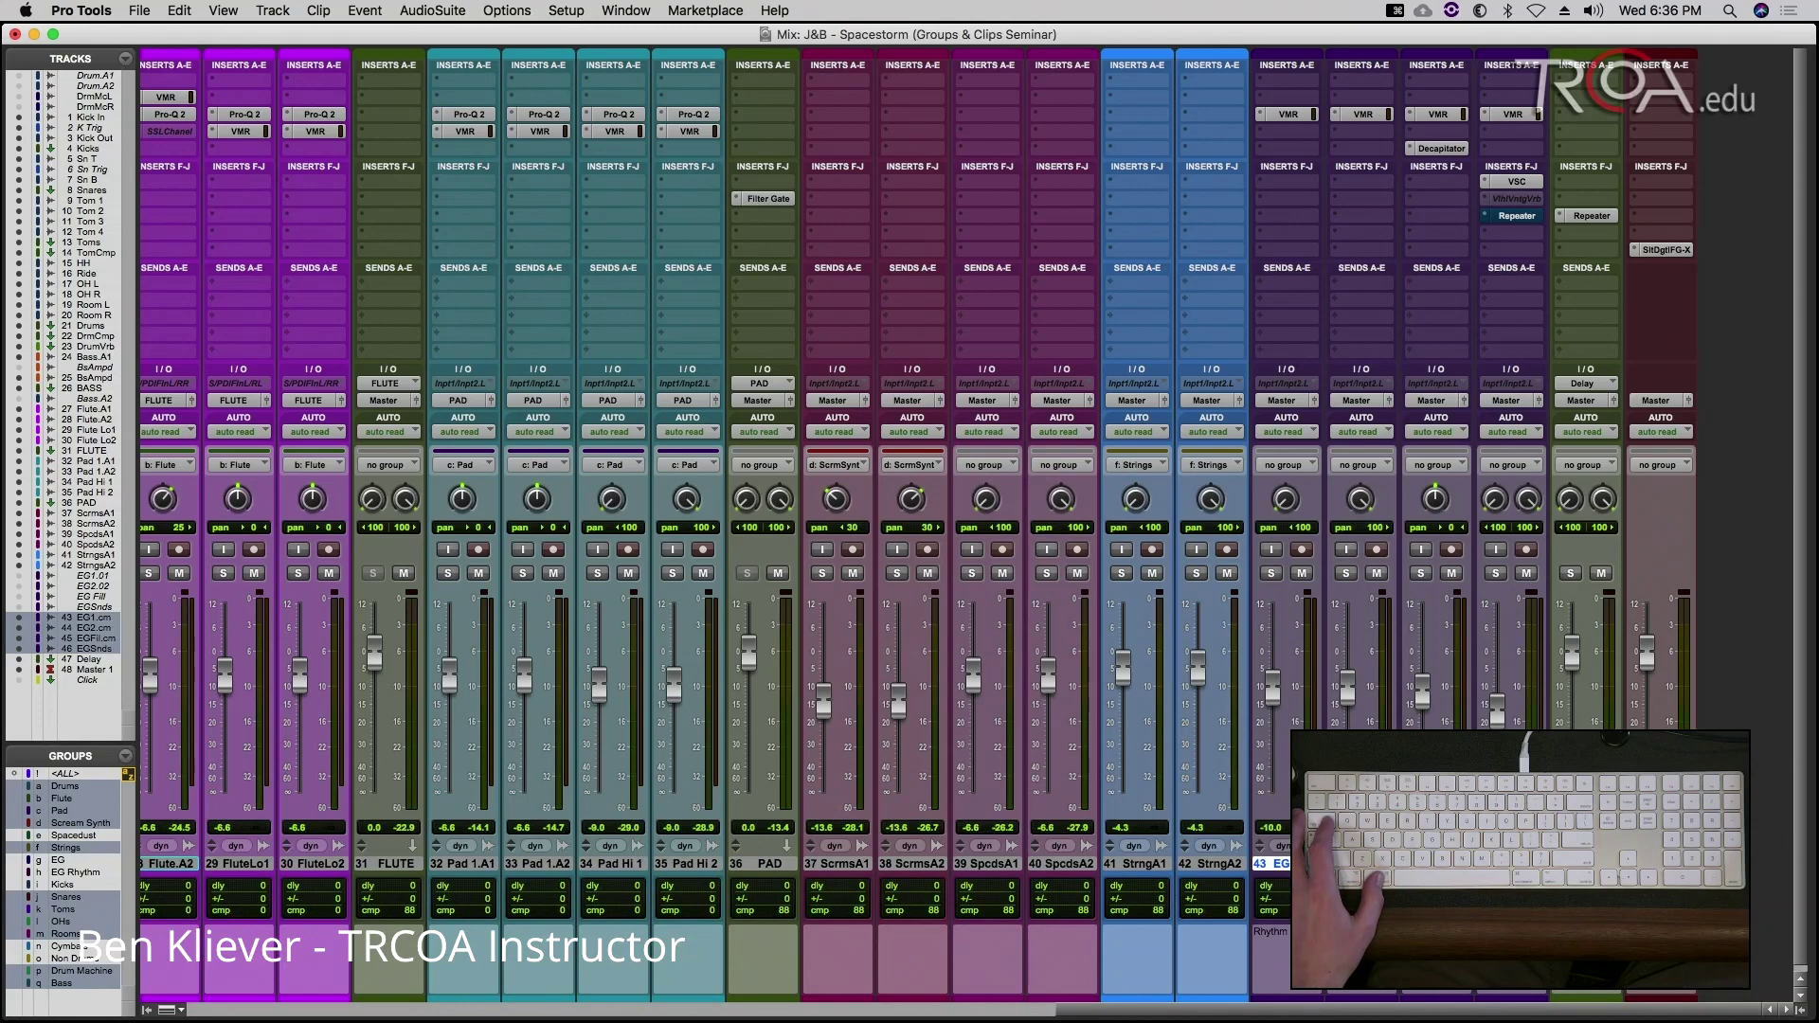
Step: Start a new Mix/Edit group from the four selected EG tracks and name it GTRS
{"action": "key", "text": "super+g"}
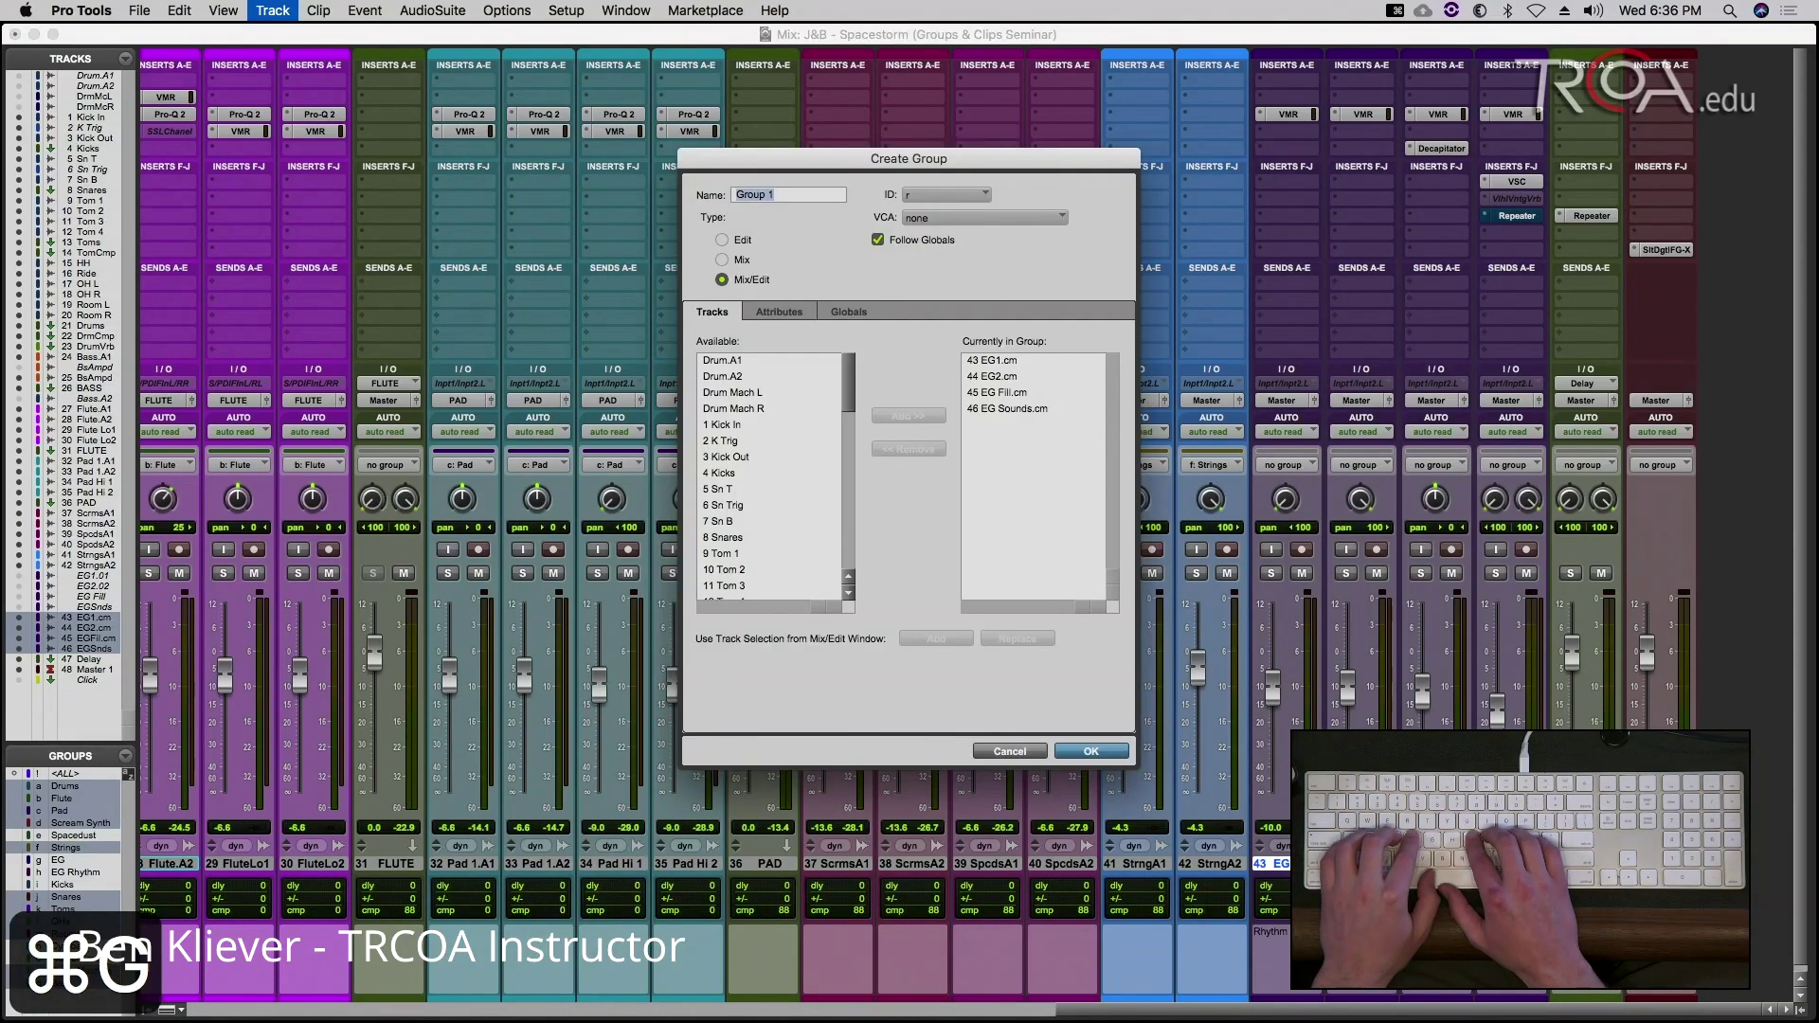
{"action": "type", "text": "Elect"}
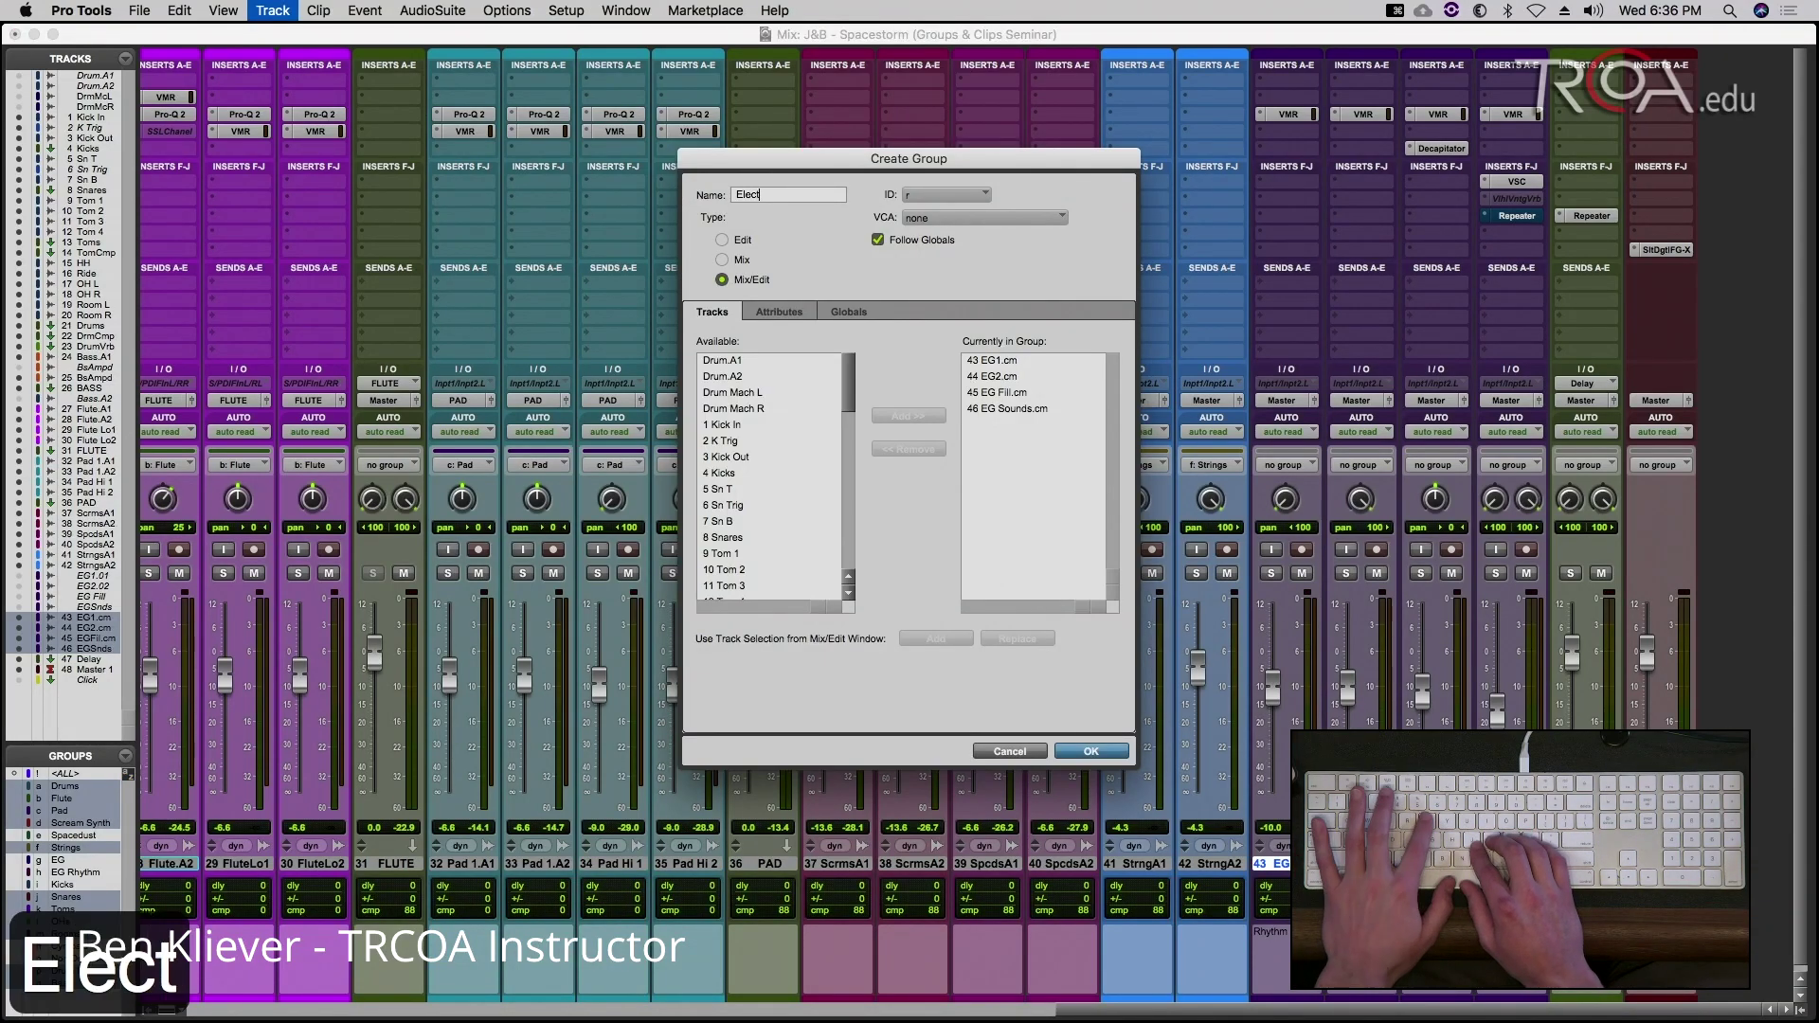
{"action": "type", "text": "ric"}
{"action": "key", "text": "BackSpace"}
{"action": "key", "text": "BackSpace"}
{"action": "key", "text": "BackSpace"}
{"action": "key", "text": "BackSpace"}
{"action": "key", "text": "BackSpace"}
{"action": "key", "text": "BackSpace"}
{"action": "key", "text": "BackSpace"}
{"action": "key", "text": "BackSpace"}
{"action": "key", "text": "BackSpace"}
{"action": "type", "text": "GTRS"}
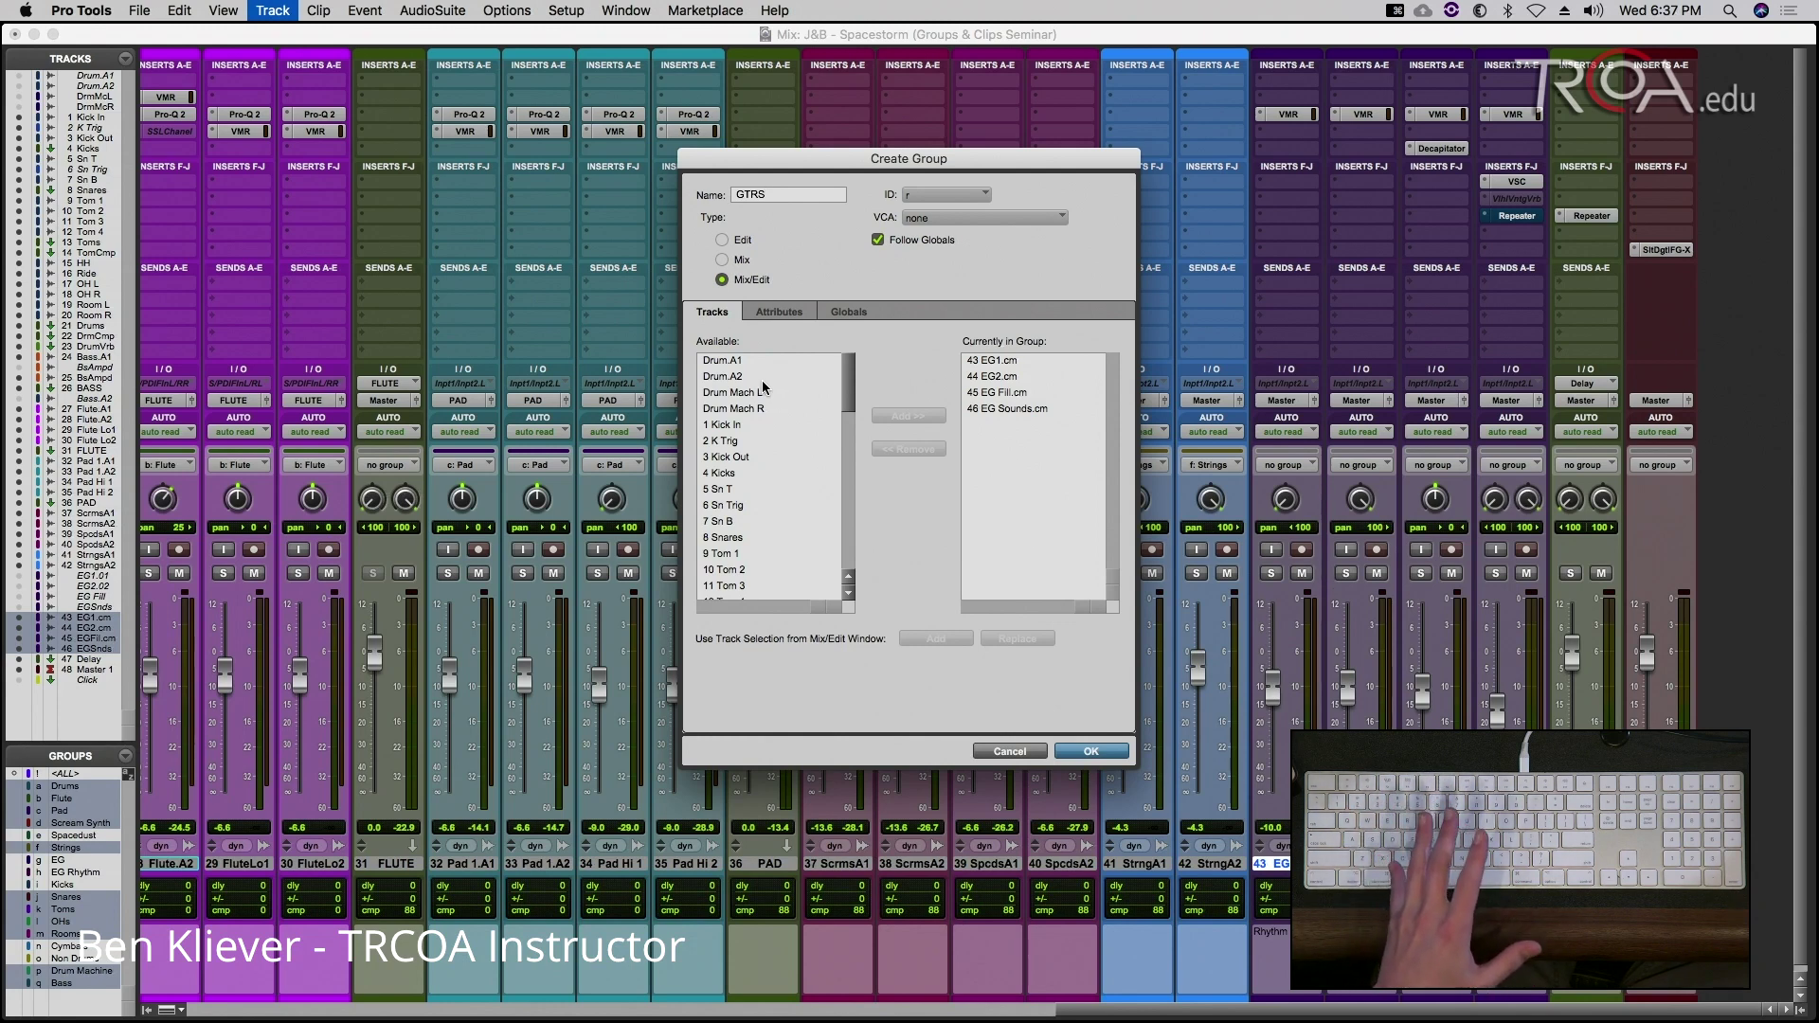
{"action": "scroll", "coordinate": [771, 384], "scroll_direction": "down", "scroll_amount": 6}
{"action": "scroll", "coordinate": [773, 392], "scroll_direction": "down", "scroll_amount": 7}
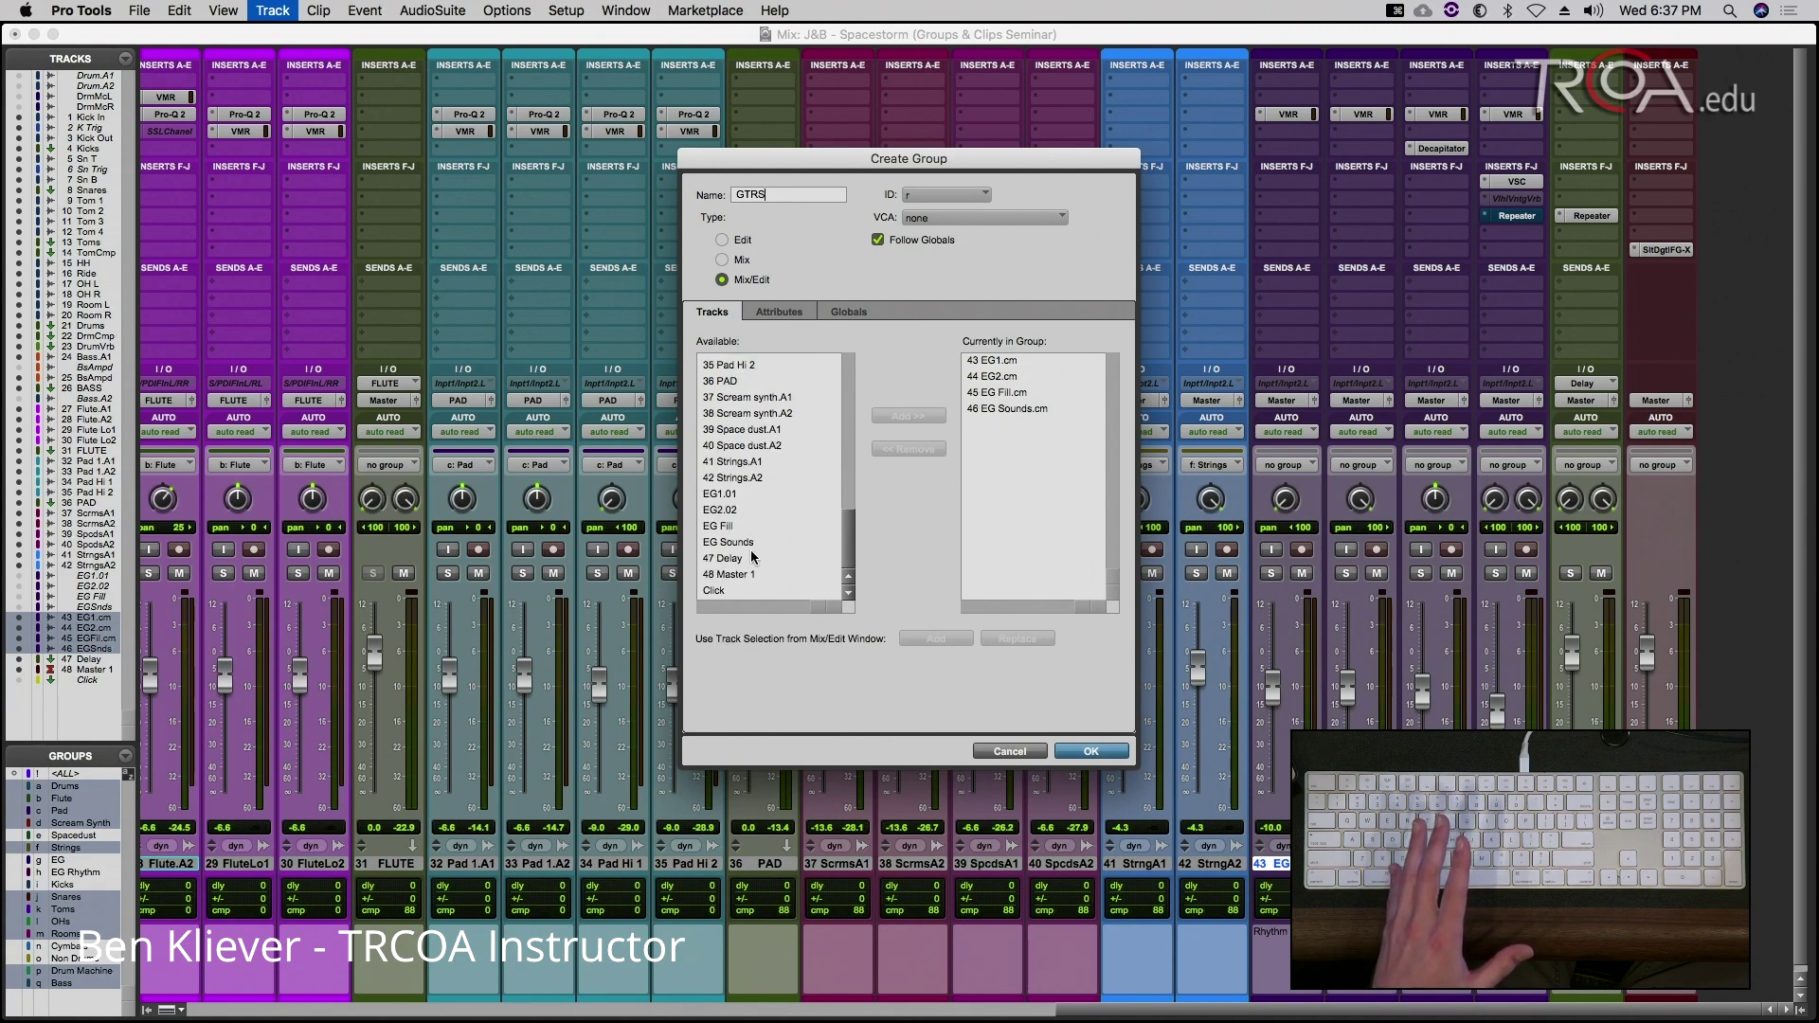
{"action": "scroll", "coordinate": [750, 549], "scroll_direction": "up", "scroll_amount": 7}
{"action": "scroll", "coordinate": [750, 549], "scroll_direction": "up", "scroll_amount": 6}
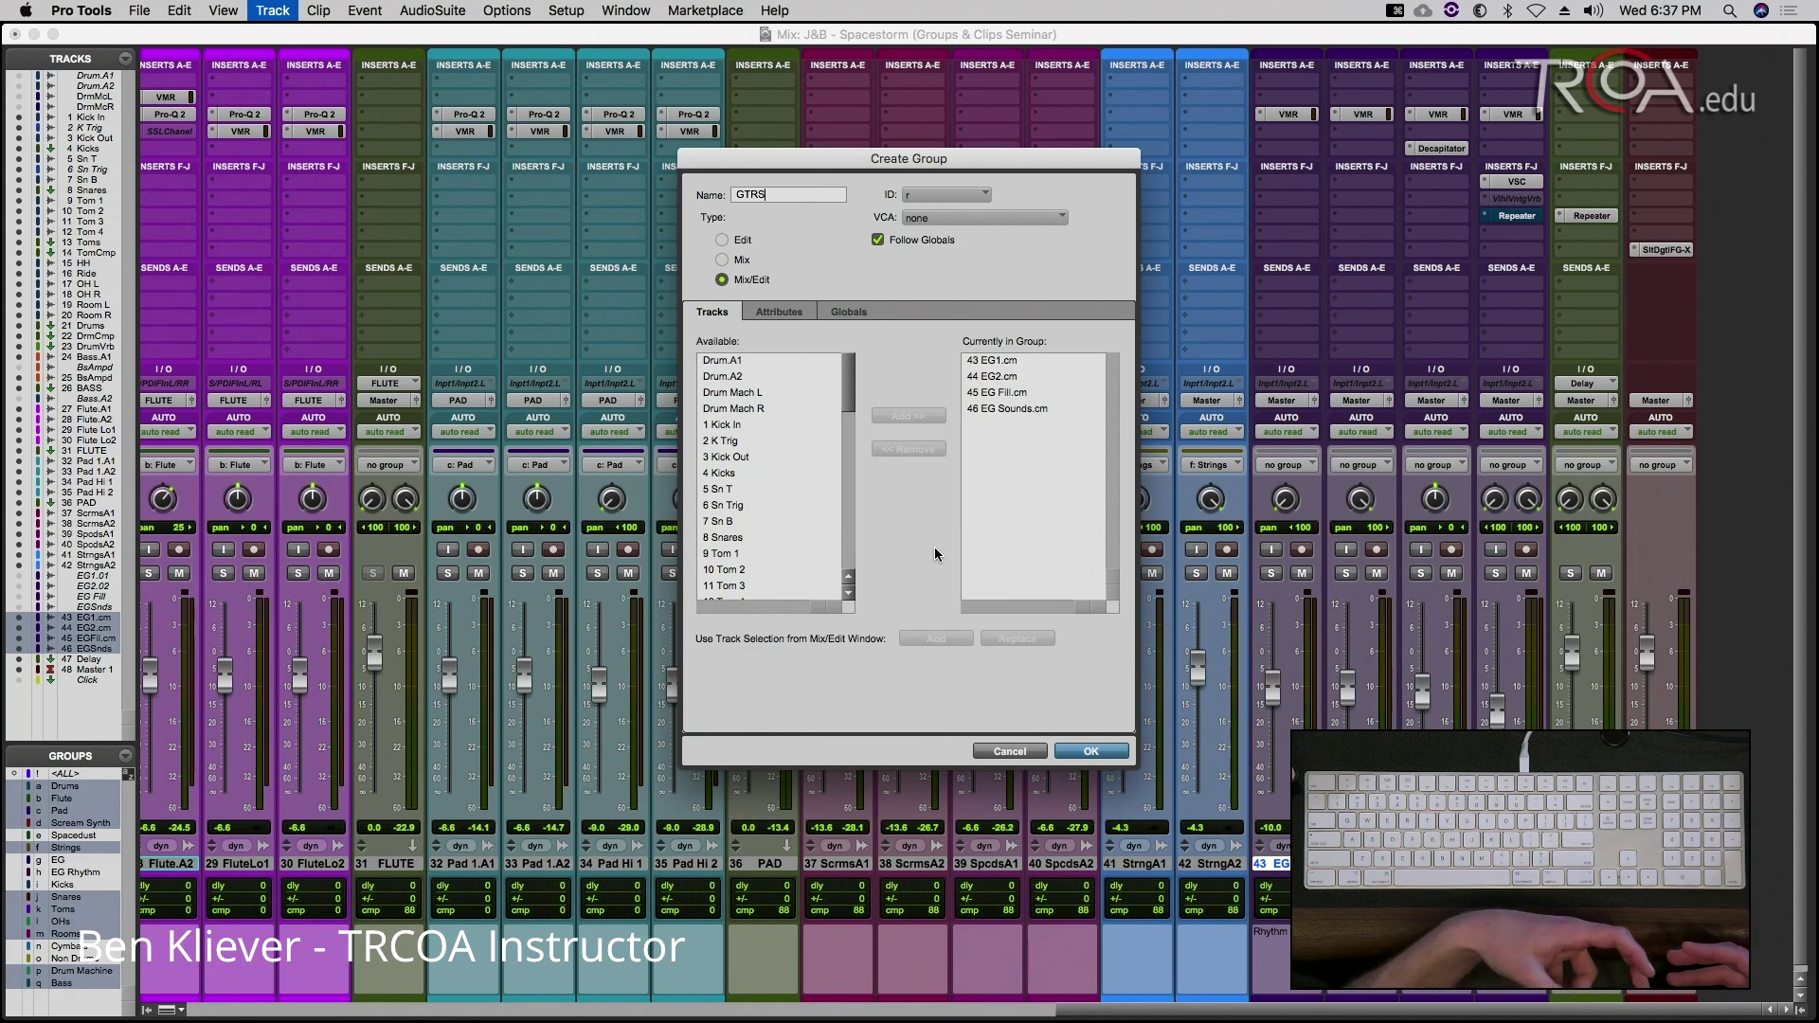
Step: Enable Level and Mute for all sends a through j in the group's global attributes and create the group
{"action": "left_click", "coordinate": [838, 315]}
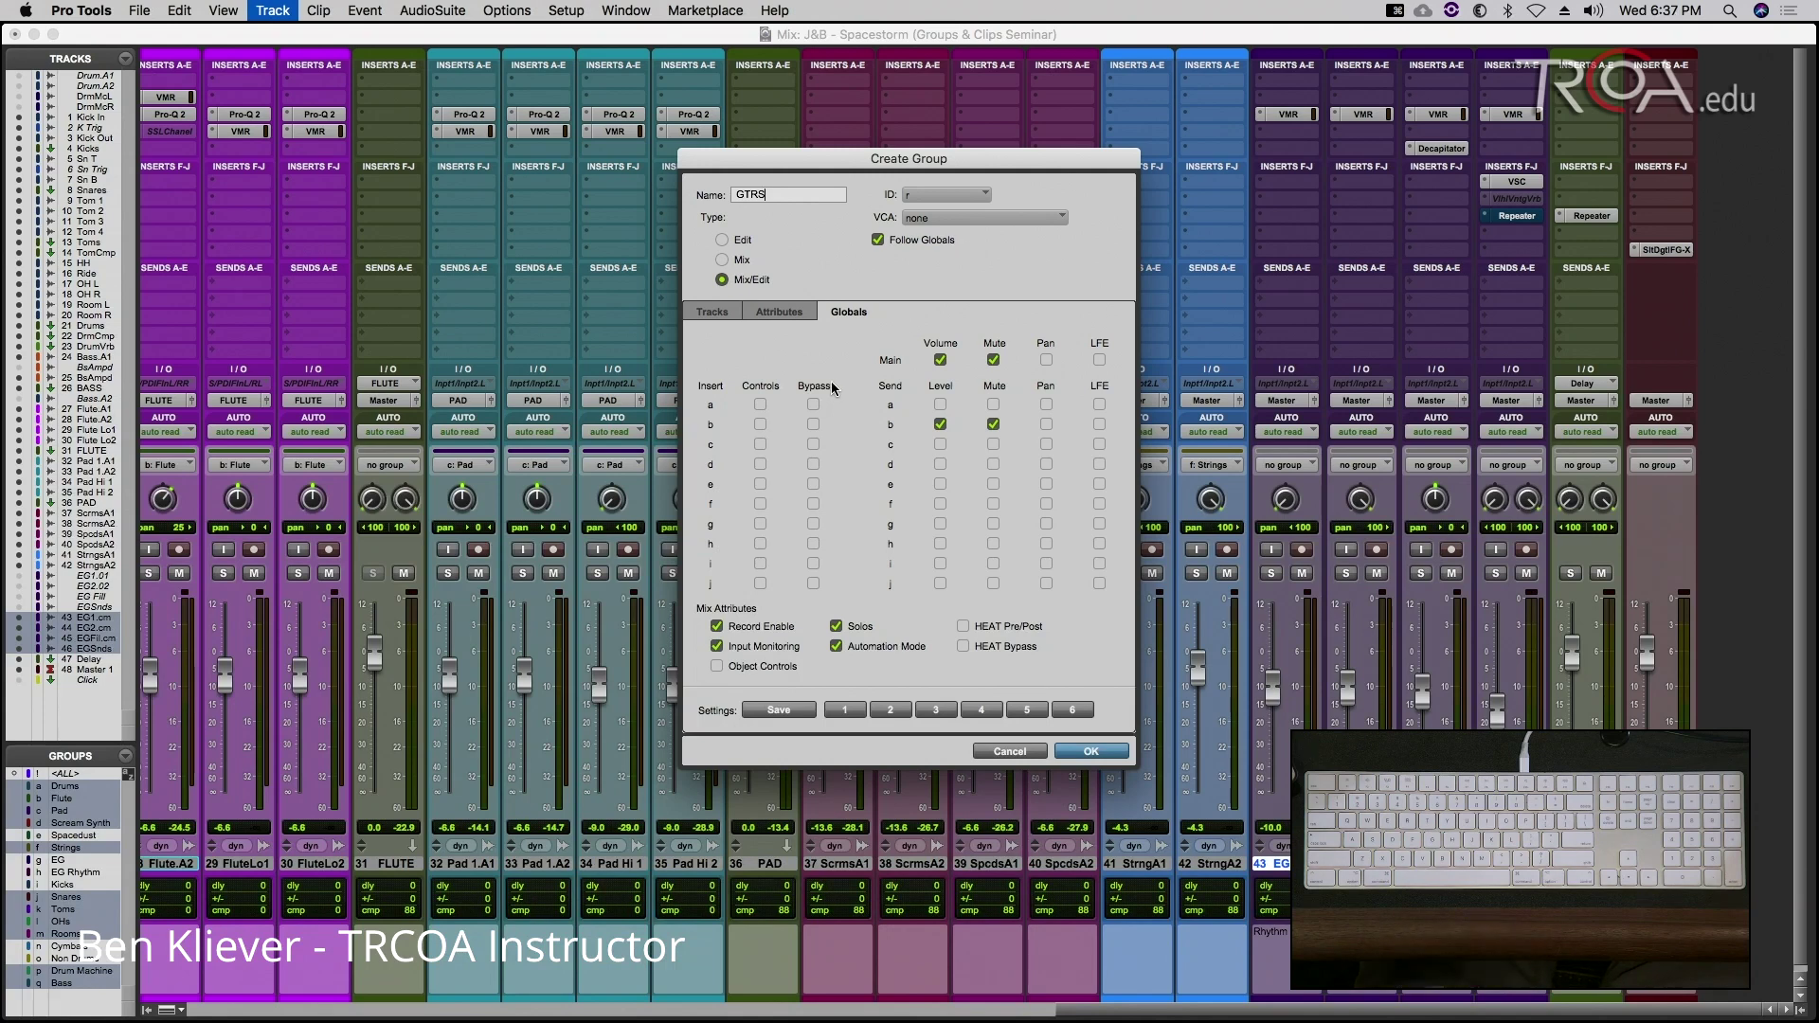
{"action": "left_click", "coordinate": [939, 405], "text": "alt"}
{"action": "left_click", "coordinate": [994, 406], "text": "alt"}
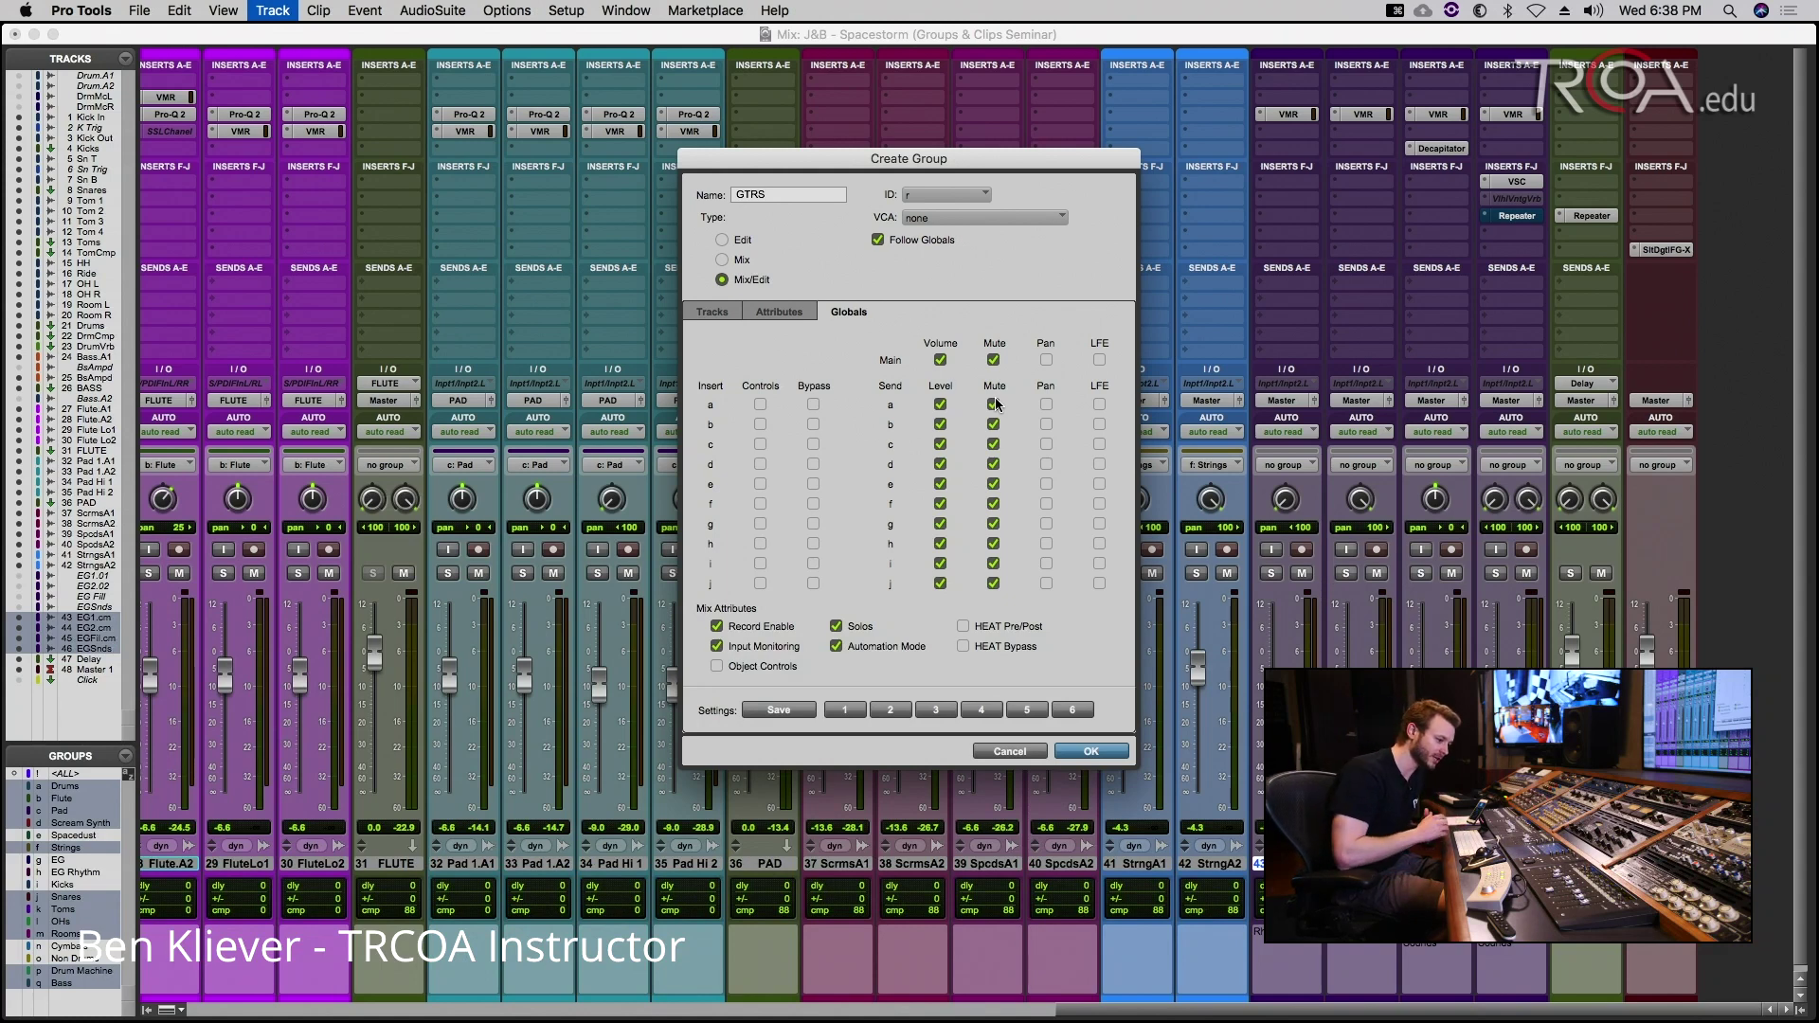
{"action": "left_click", "coordinate": [720, 312]}
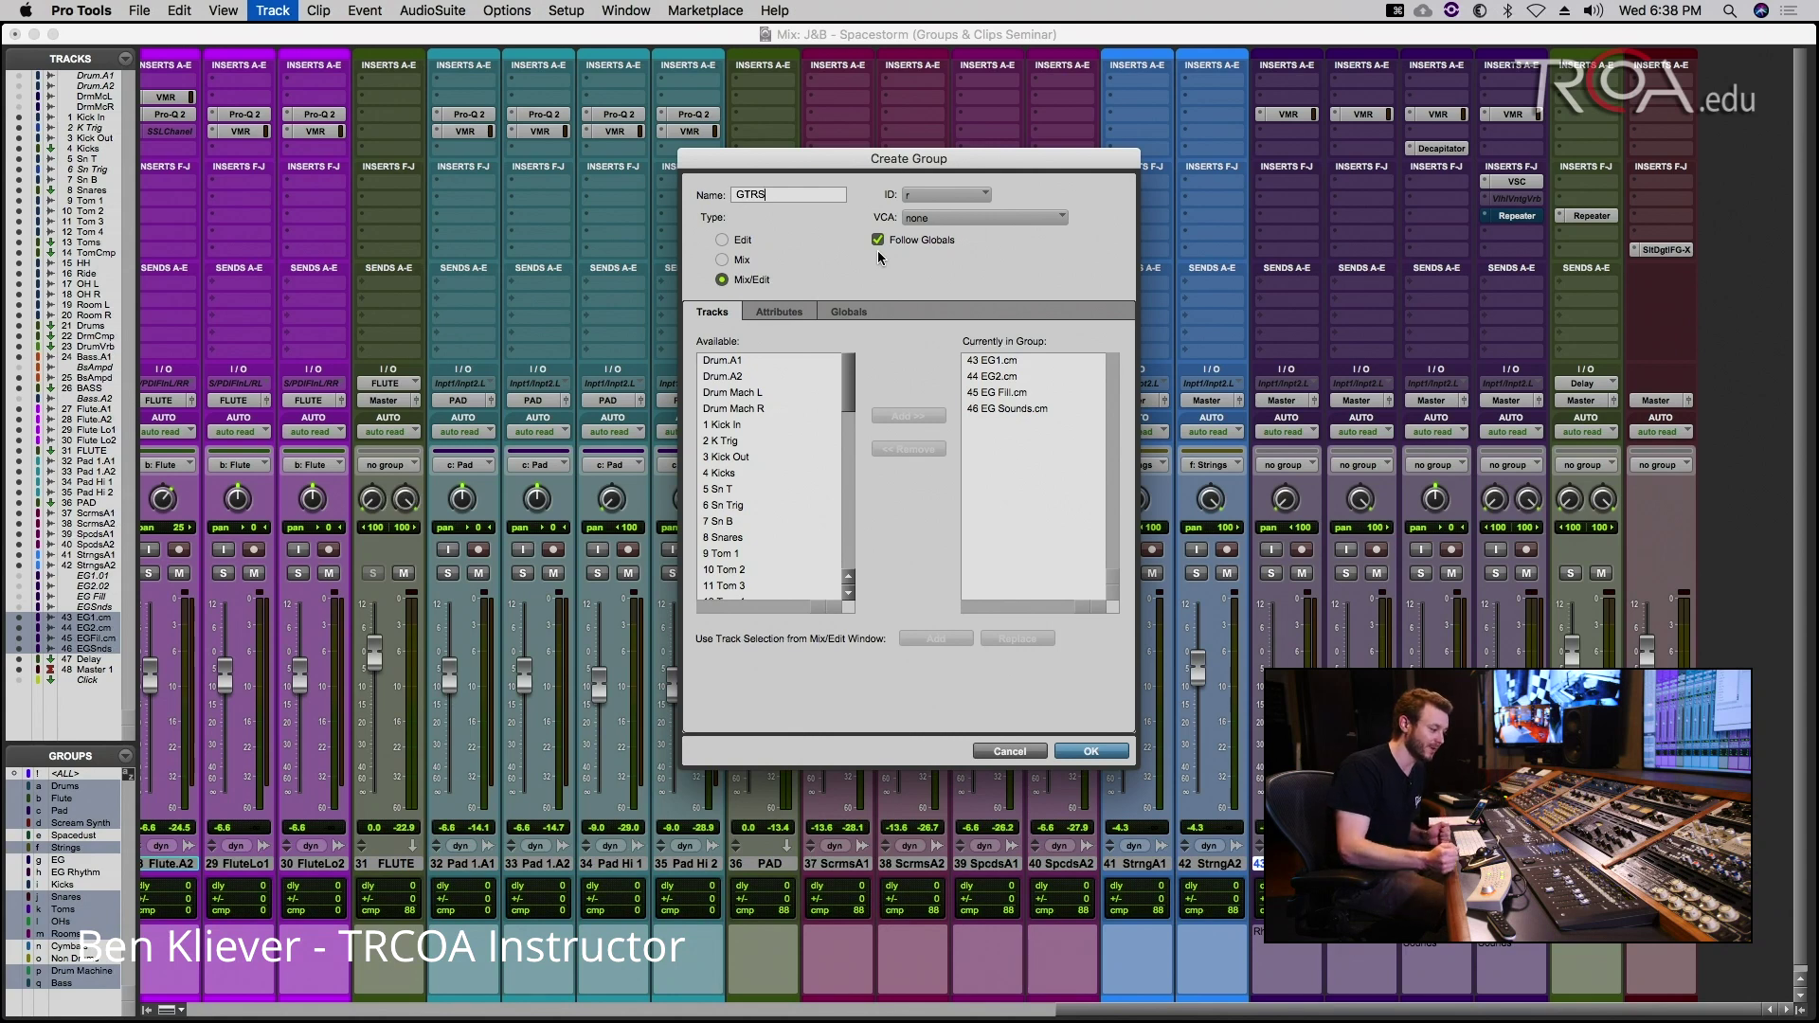
{"action": "left_click", "coordinate": [852, 309]}
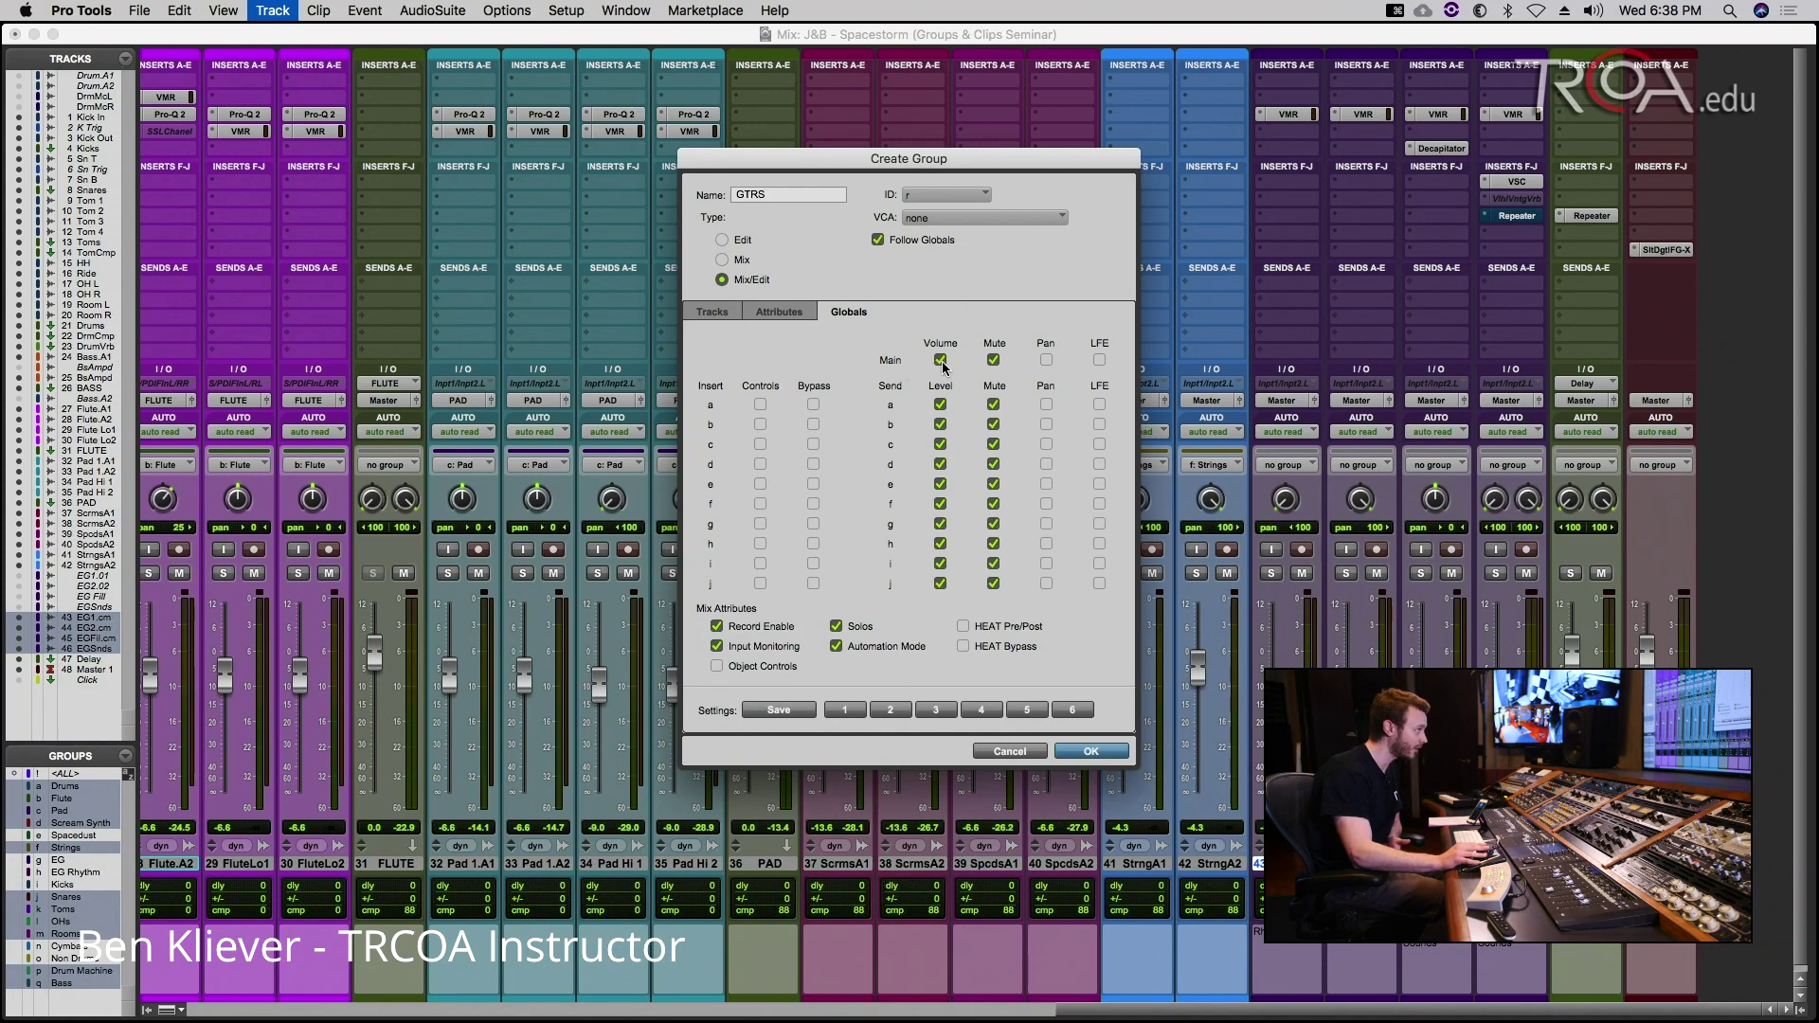
{"action": "left_click", "coordinate": [1068, 757]}
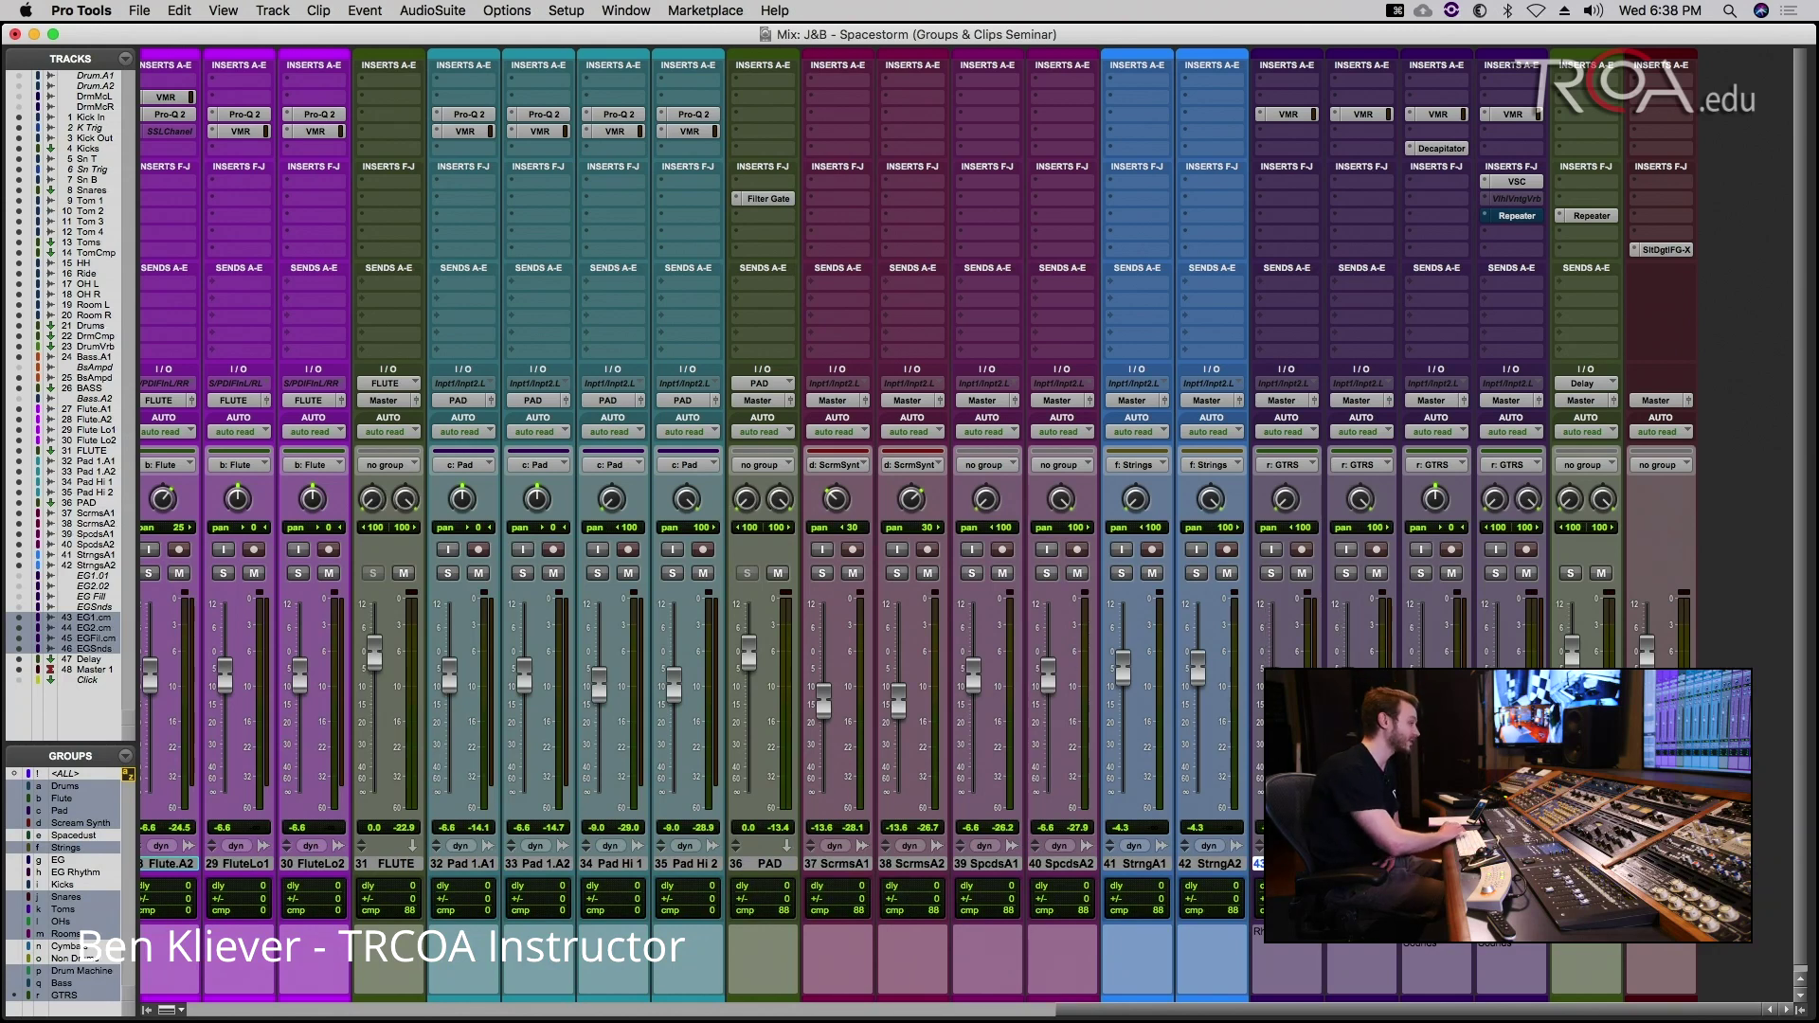
{"action": "key", "text": "super+z"}
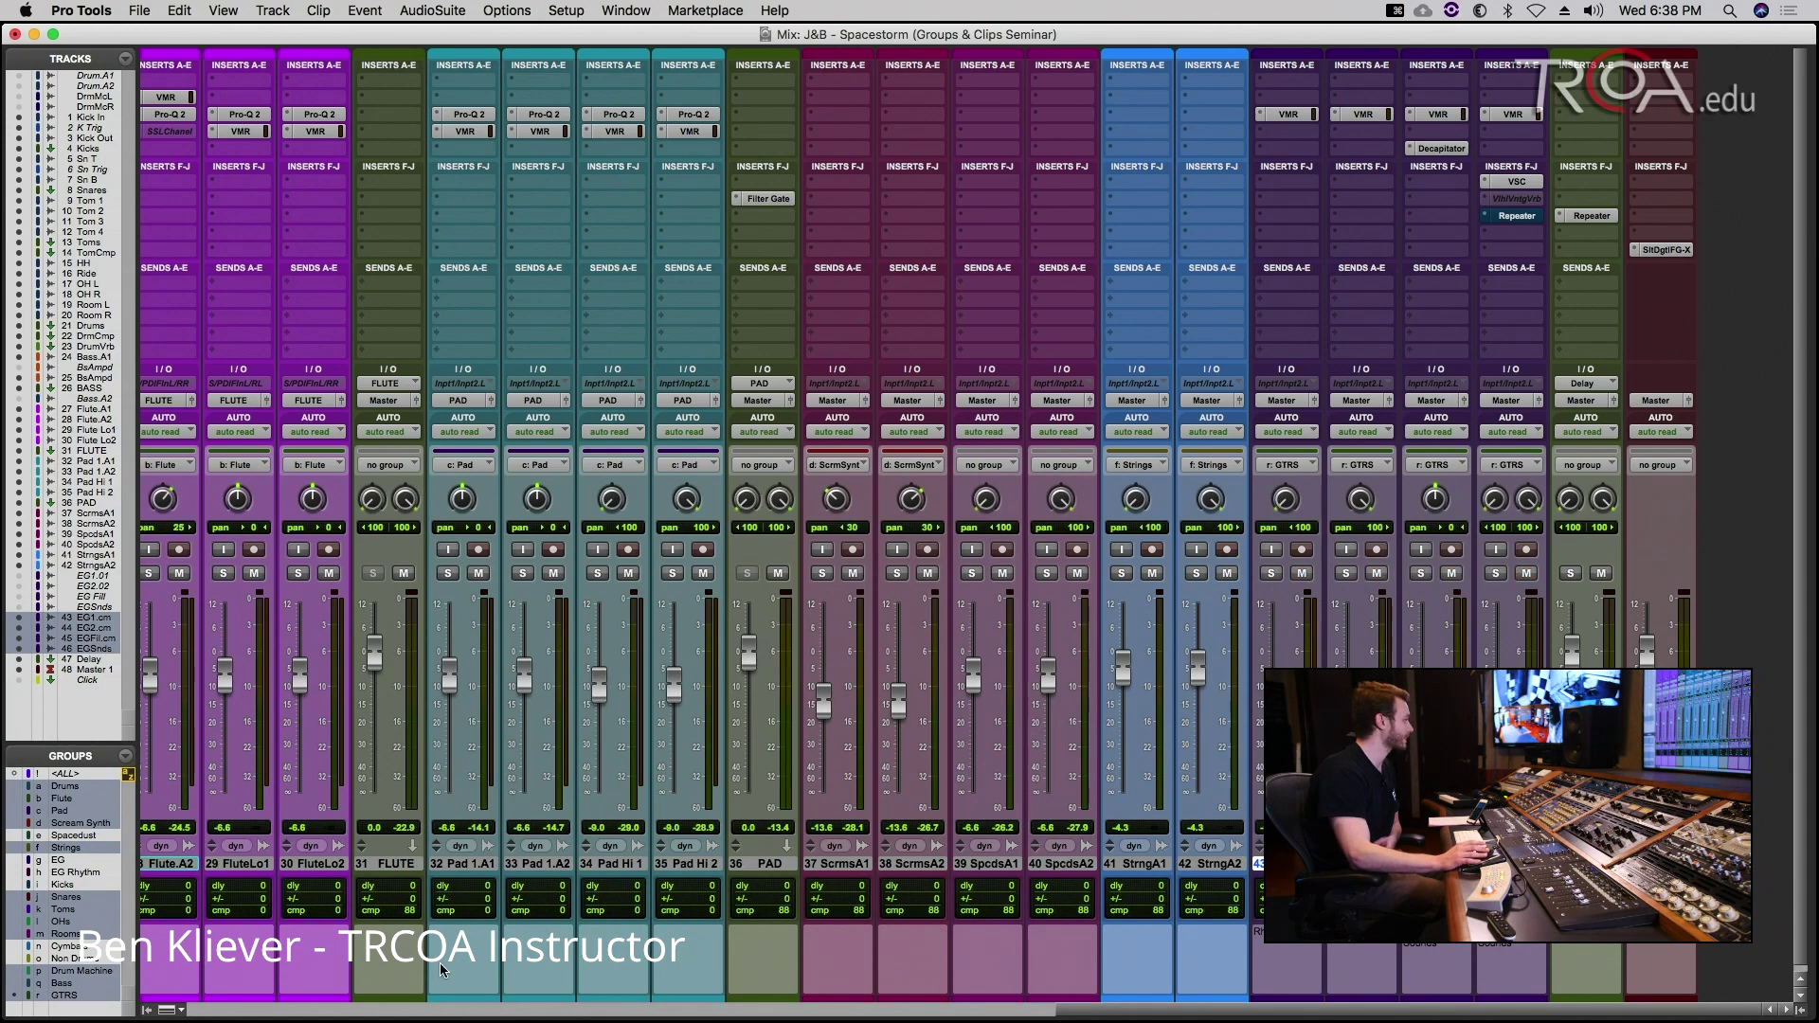
{"action": "right_click", "coordinate": [81, 996]}
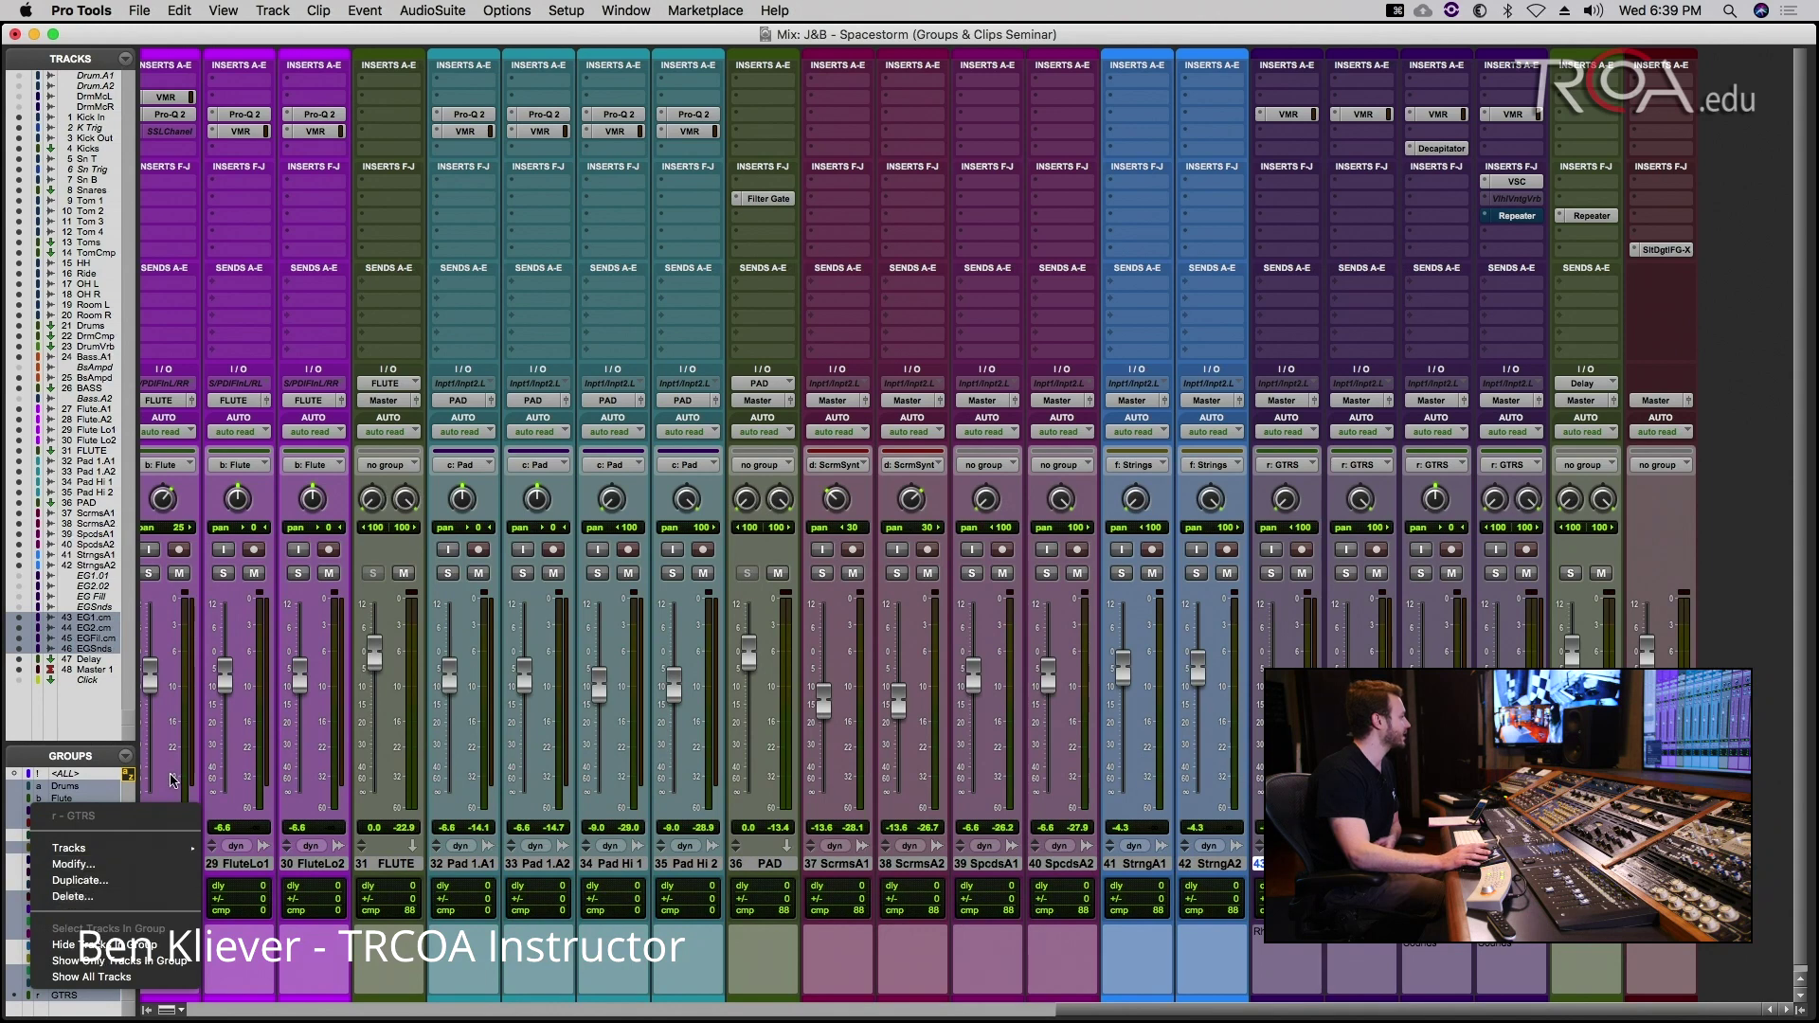
{"action": "left_click", "coordinate": [121, 726]}
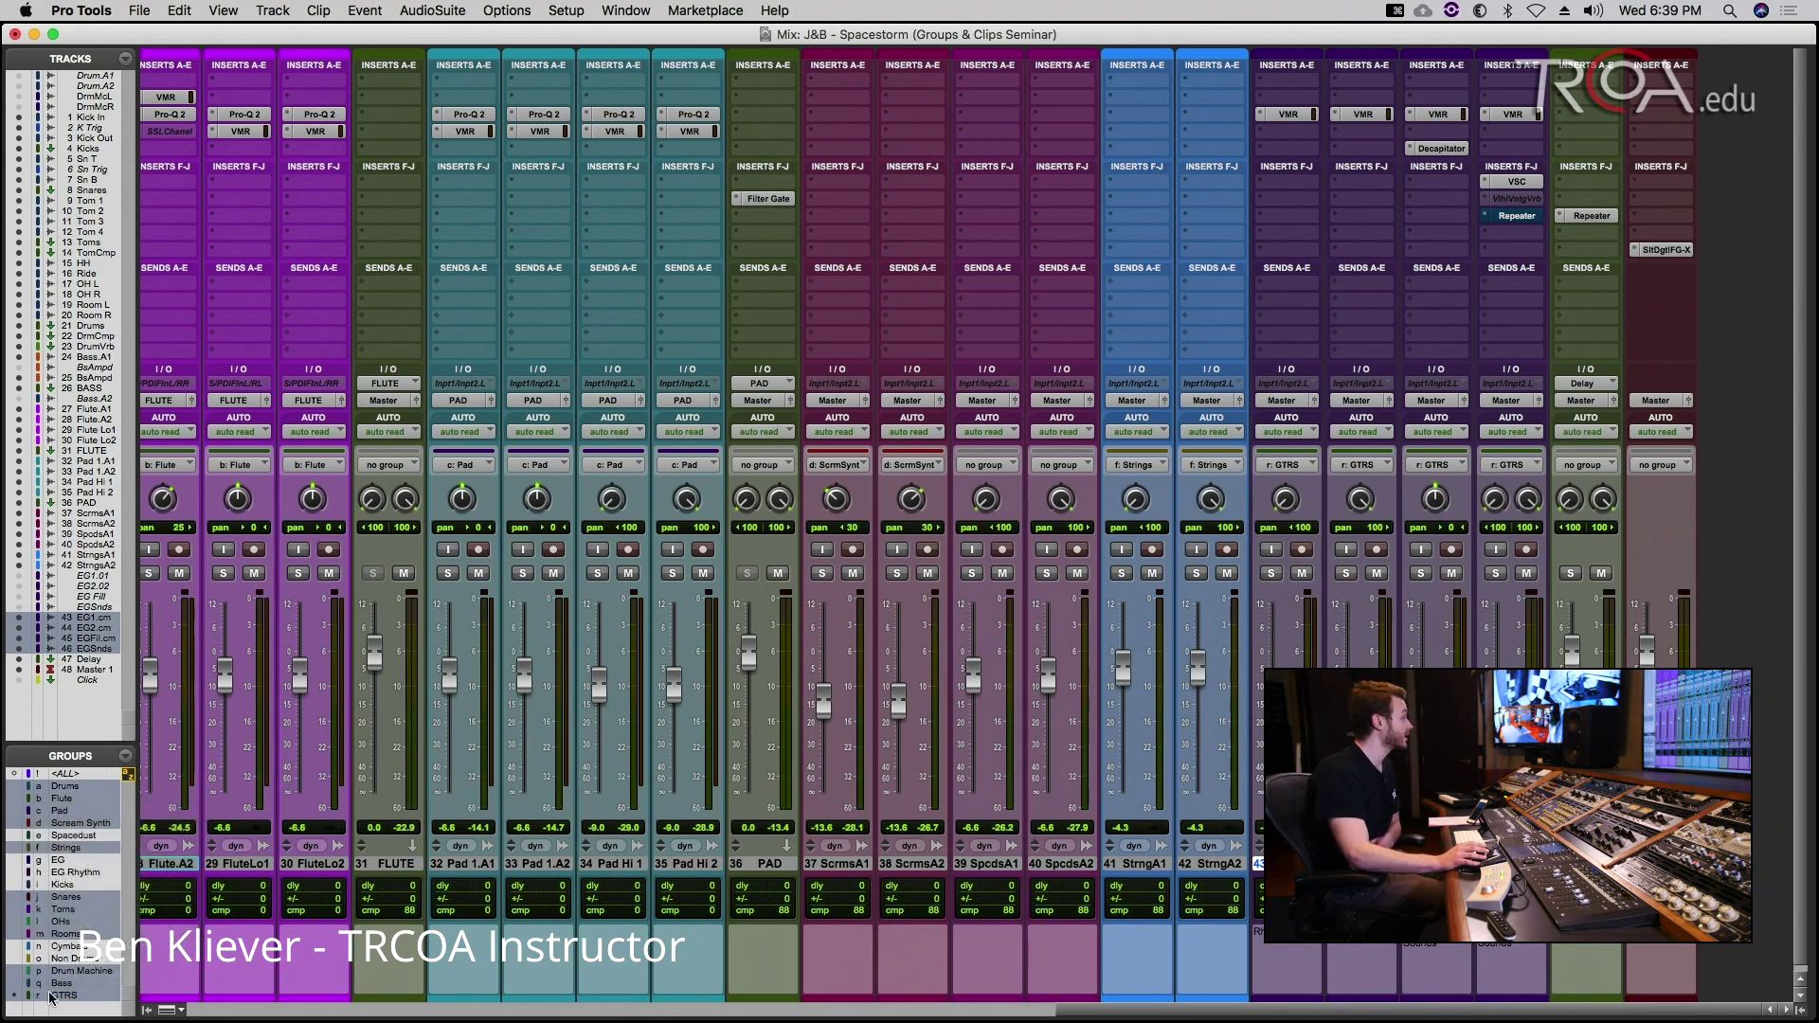
Step: Open the GTRS group's global attributes, switch Record Enable and Input Monitoring off and back on, and confirm the group settings
{"action": "right_click", "coordinate": [56, 998]}
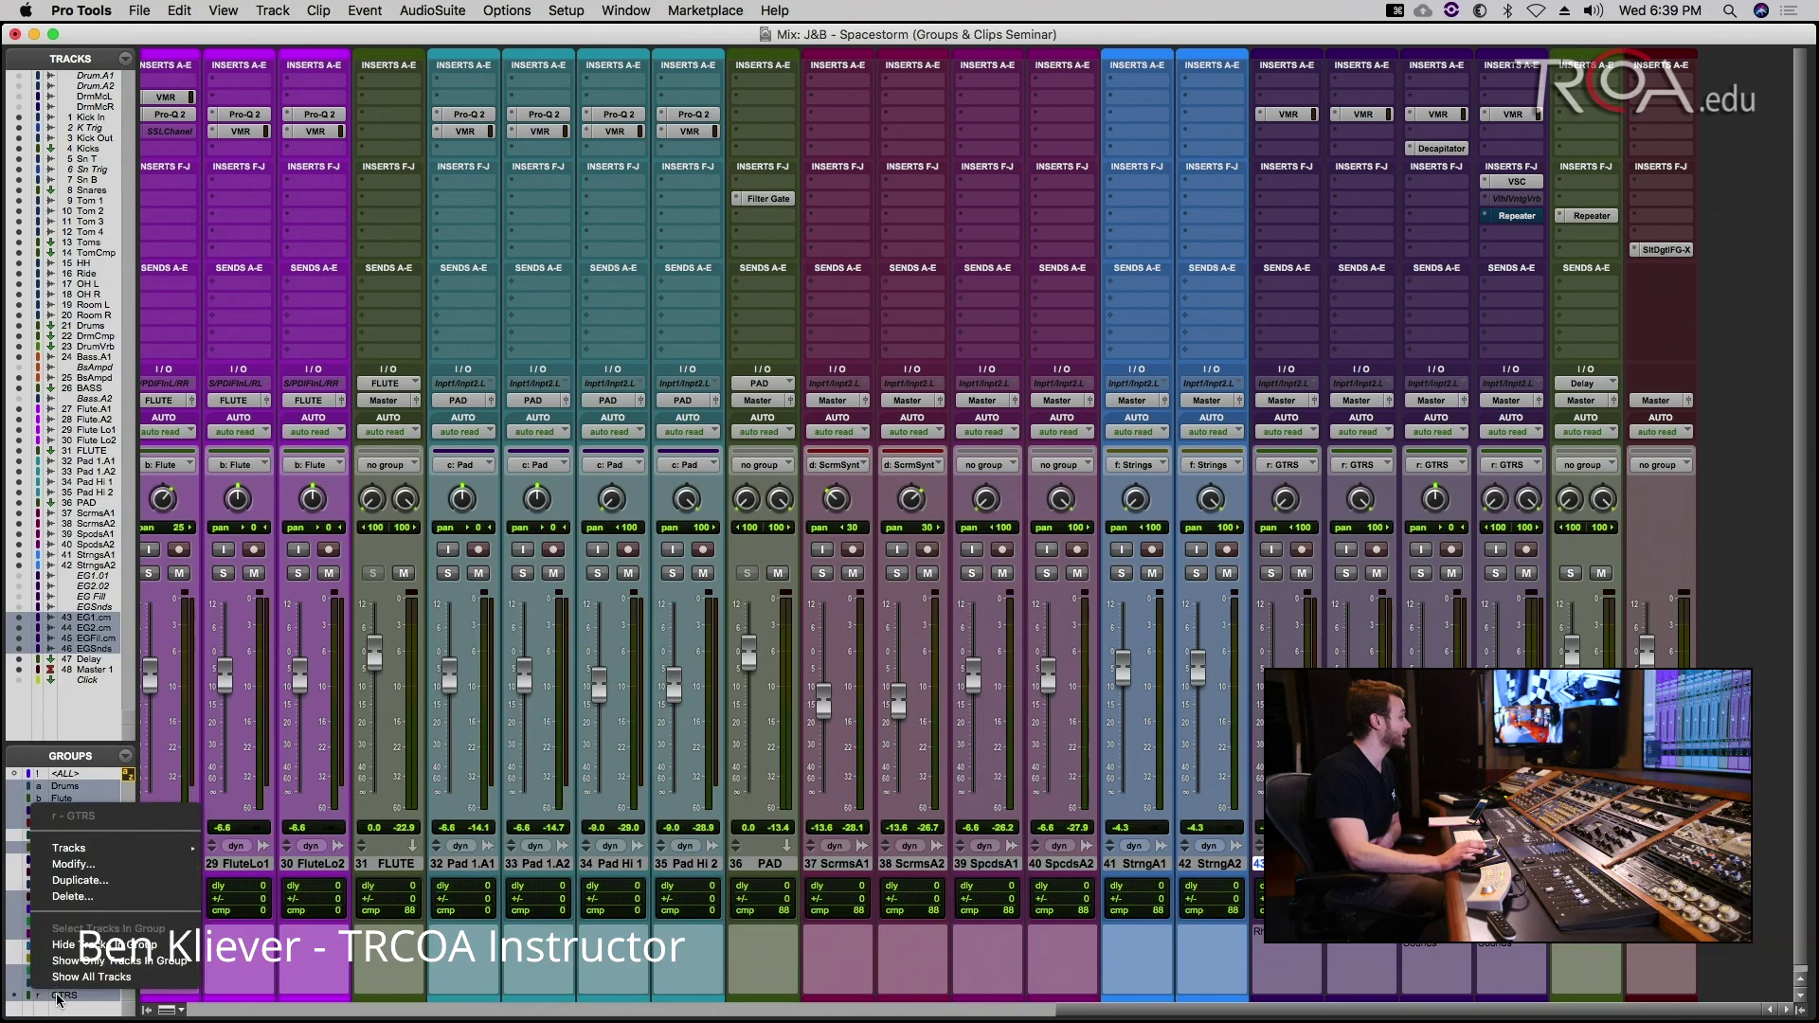
{"action": "left_click", "coordinate": [76, 865]}
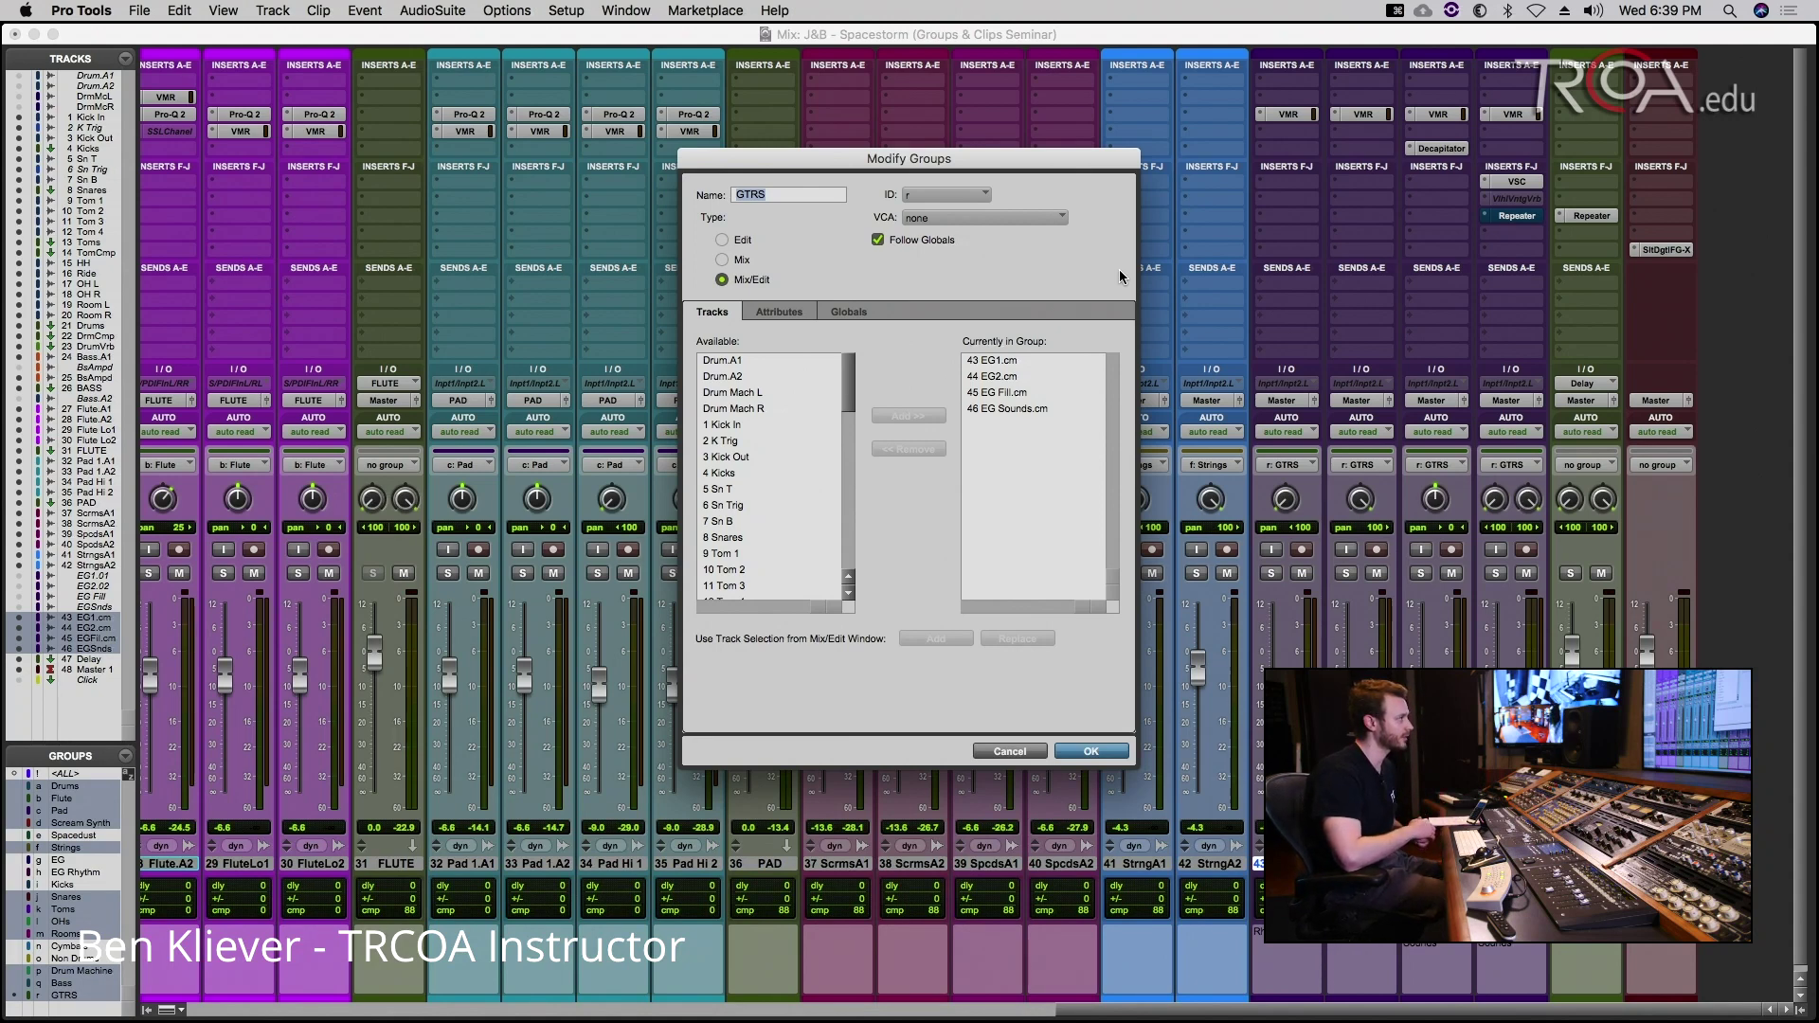
{"action": "left_click", "coordinate": [846, 317]}
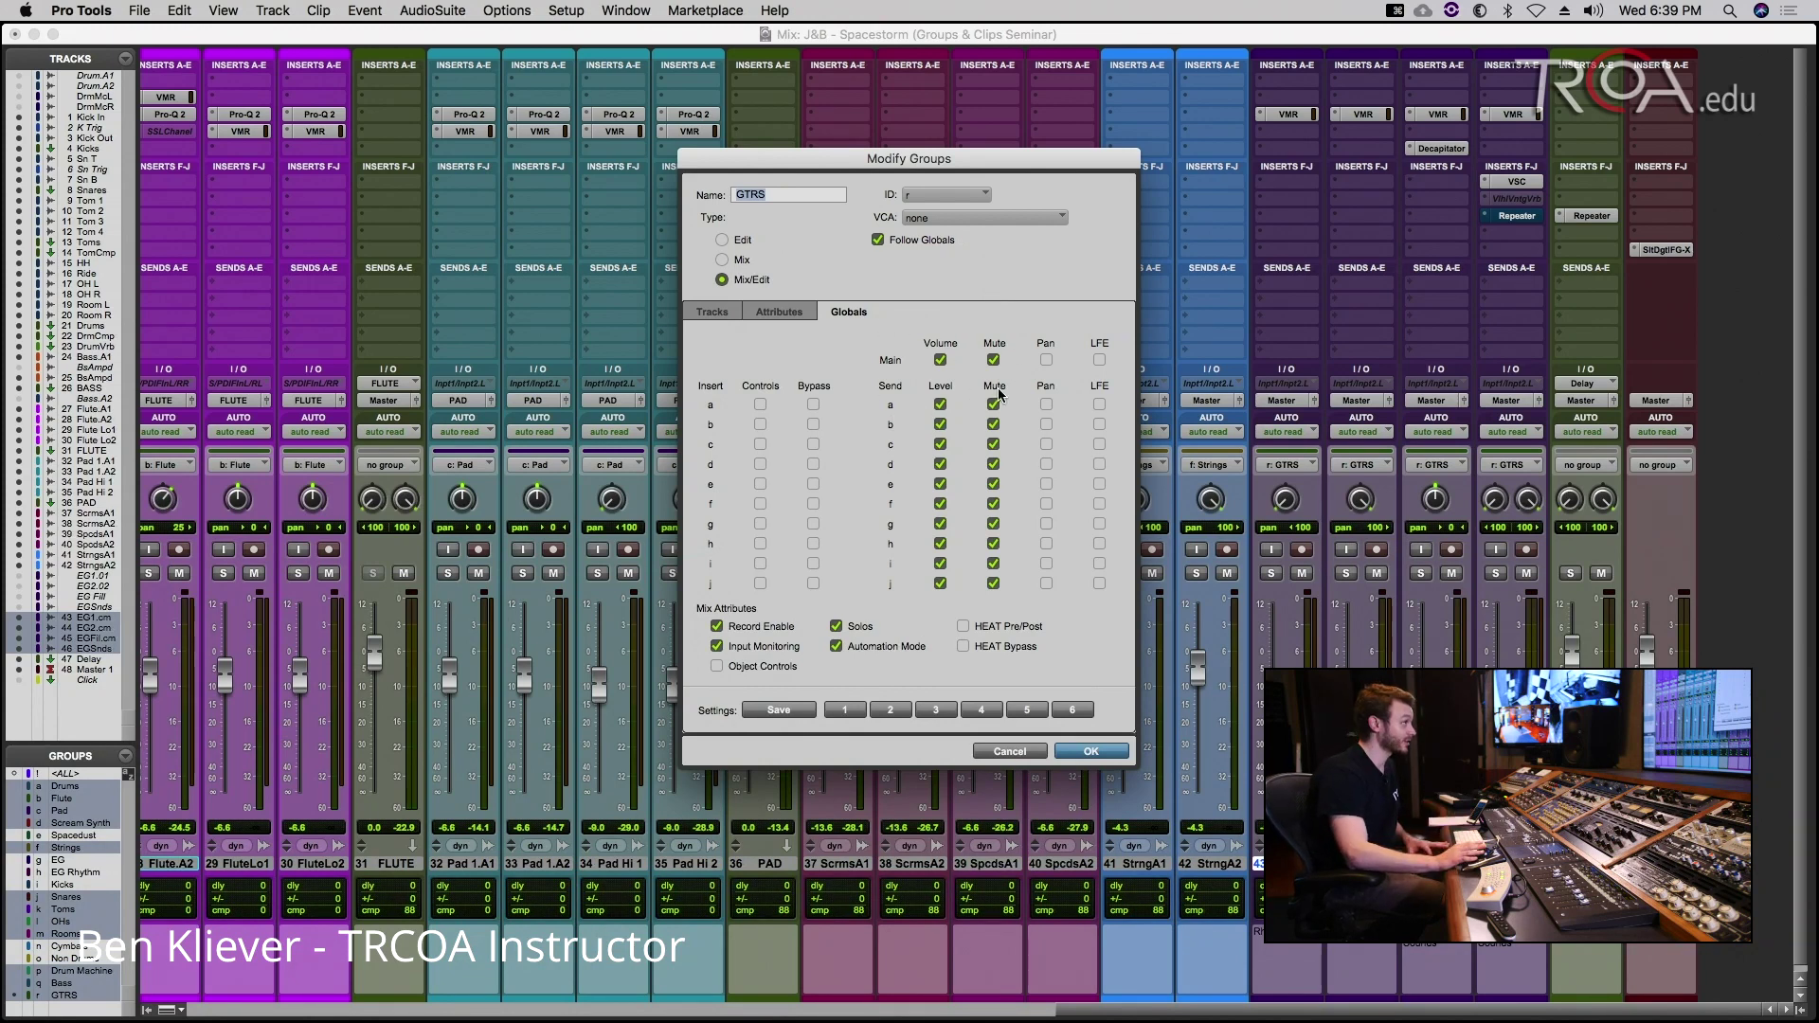
{"action": "left_click", "coordinate": [717, 626]}
{"action": "left_click", "coordinate": [717, 646]}
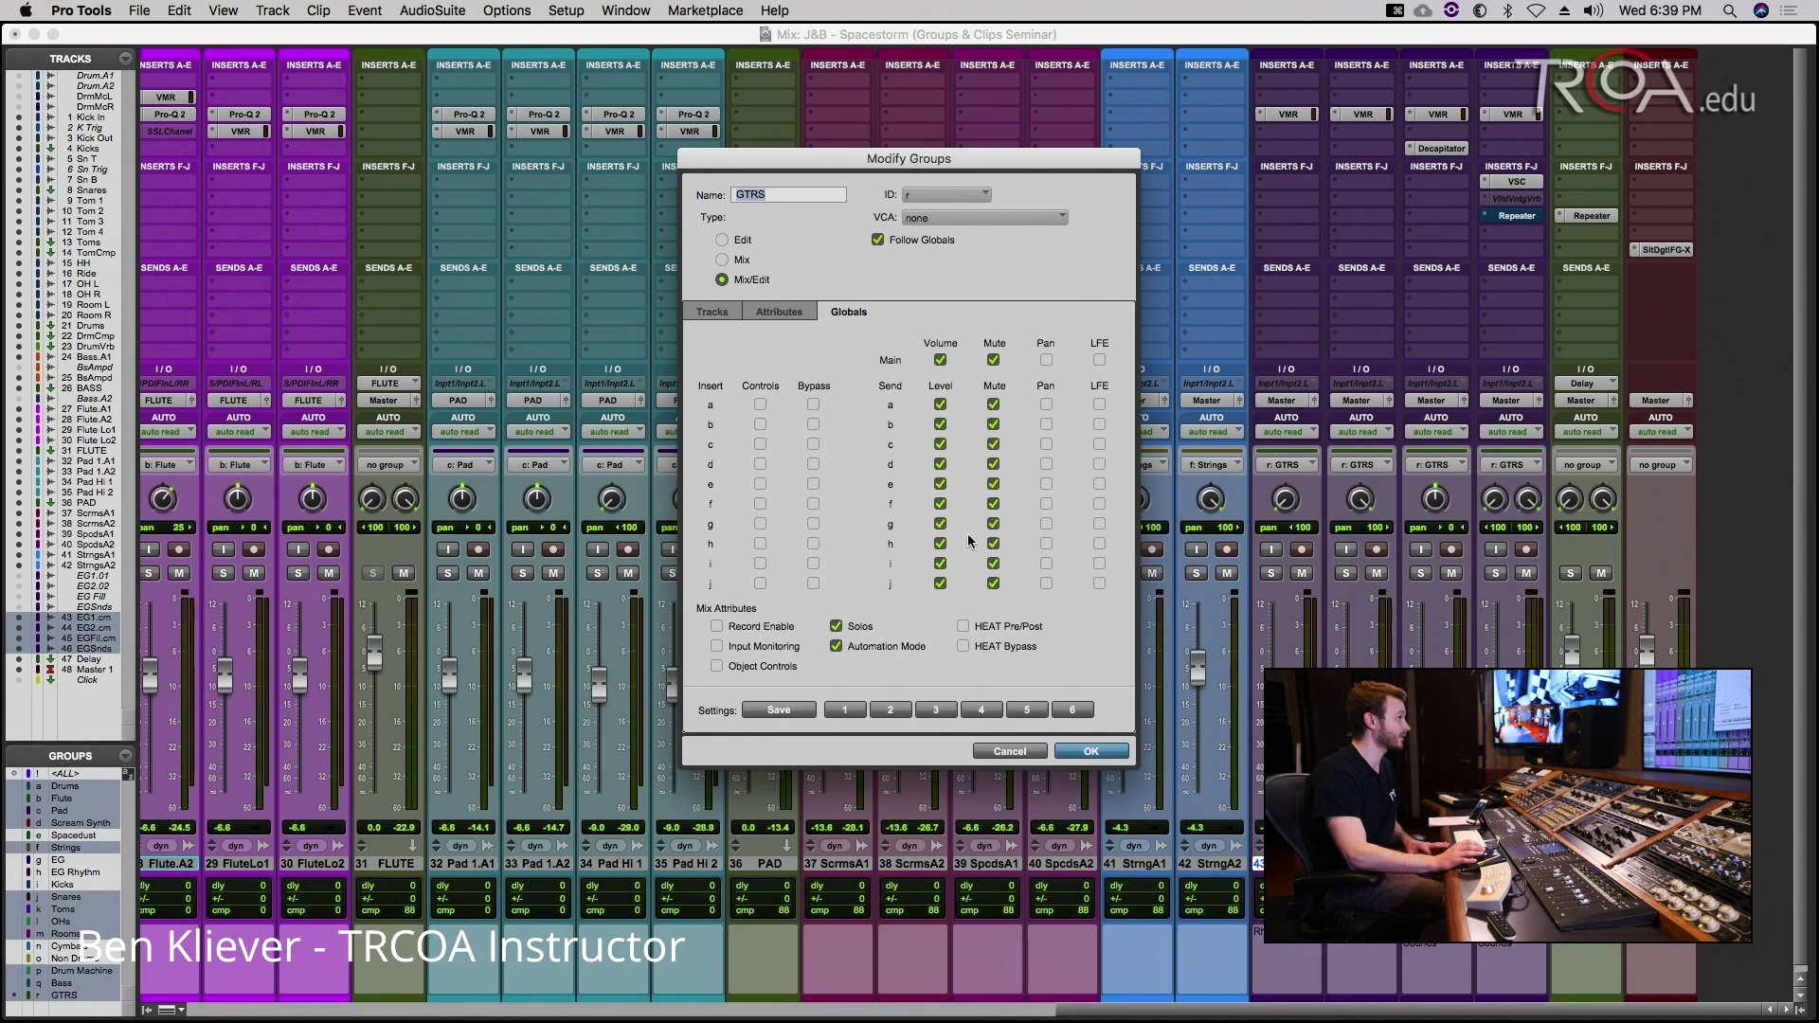
{"action": "left_click", "coordinate": [835, 646]}
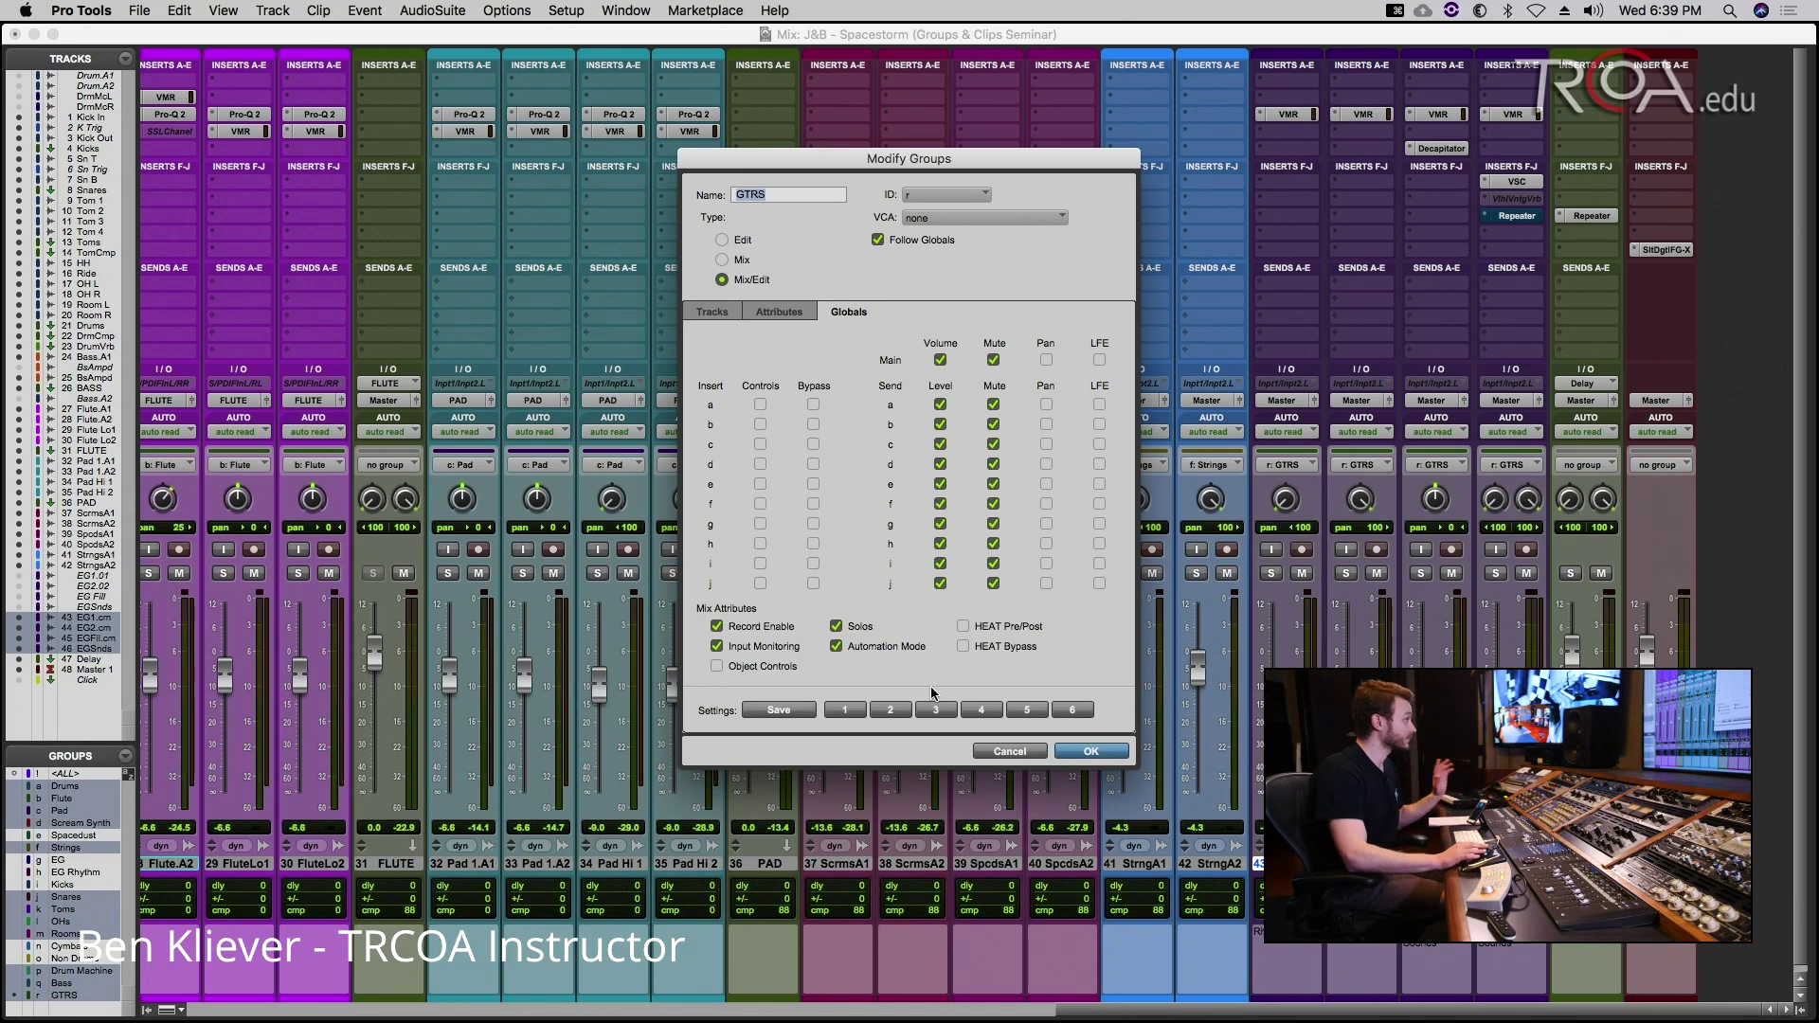
{"action": "left_click", "coordinate": [1066, 752]}
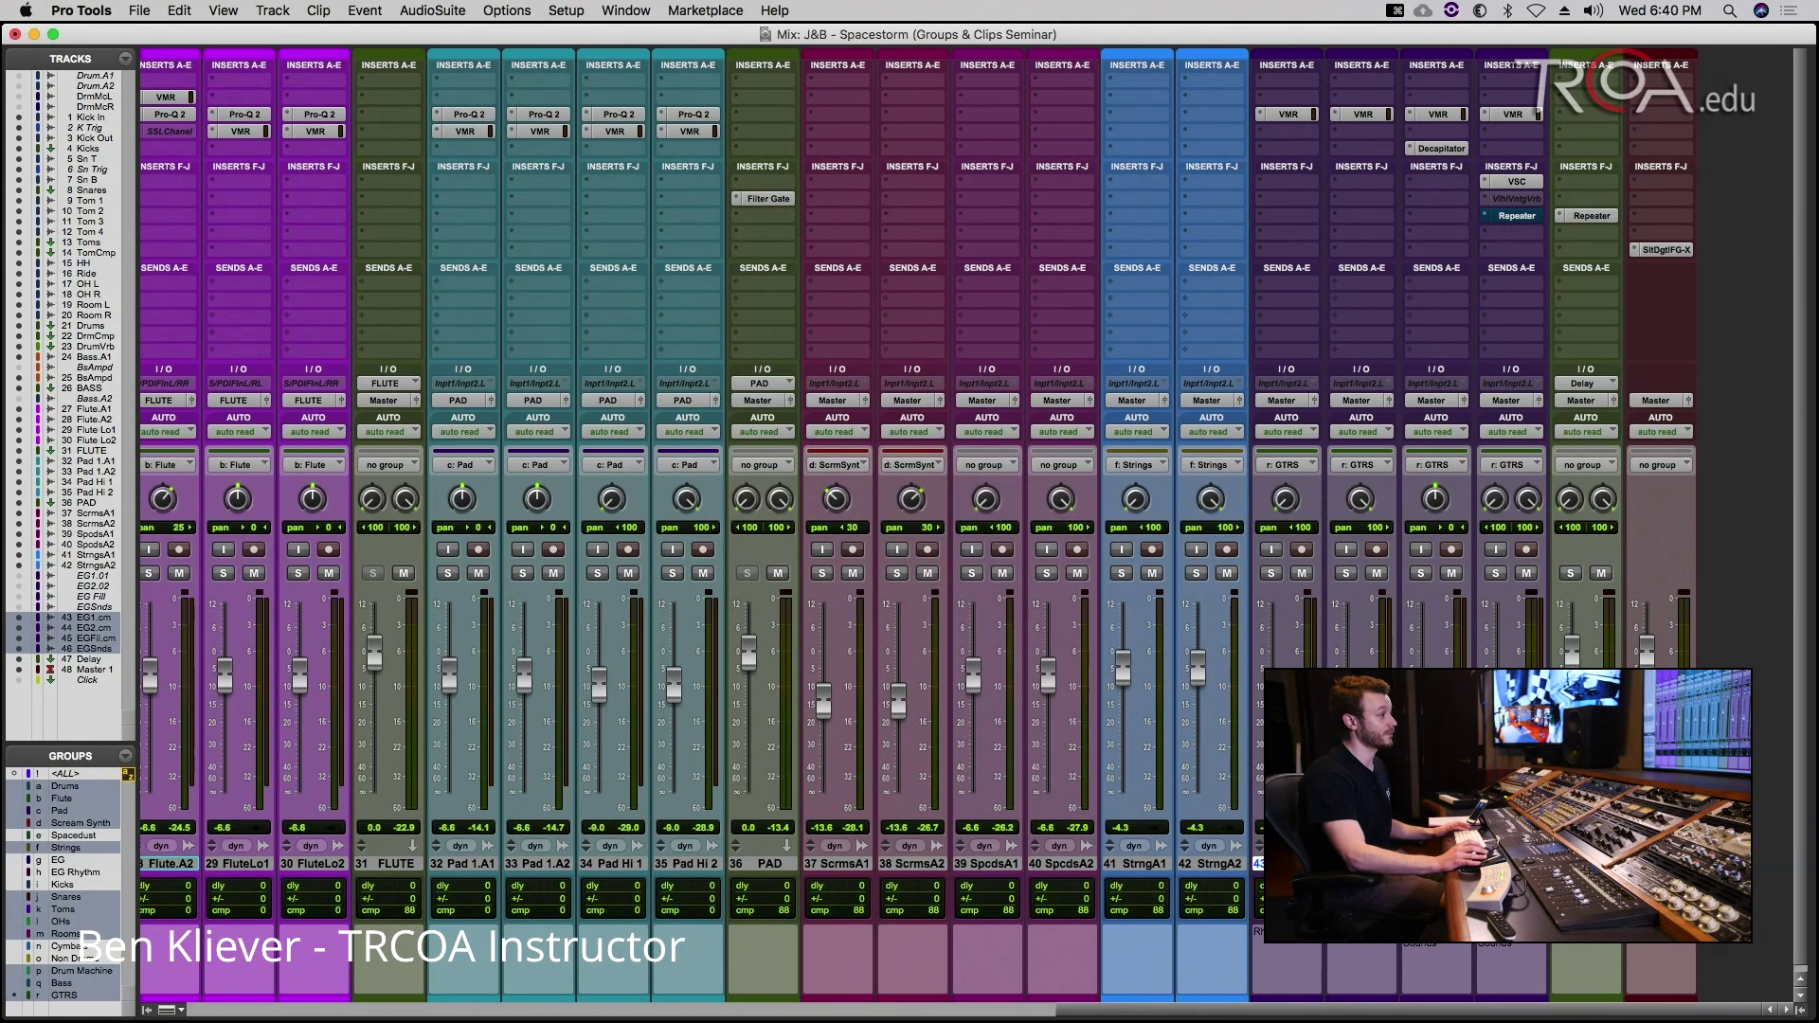
Step: Try record-enabling the guitar tracks, and assign input APG 1 to EG1, EG2 and EGFil and APG 1-2 to EGSnds
{"action": "left_click", "coordinate": [1378, 551]}
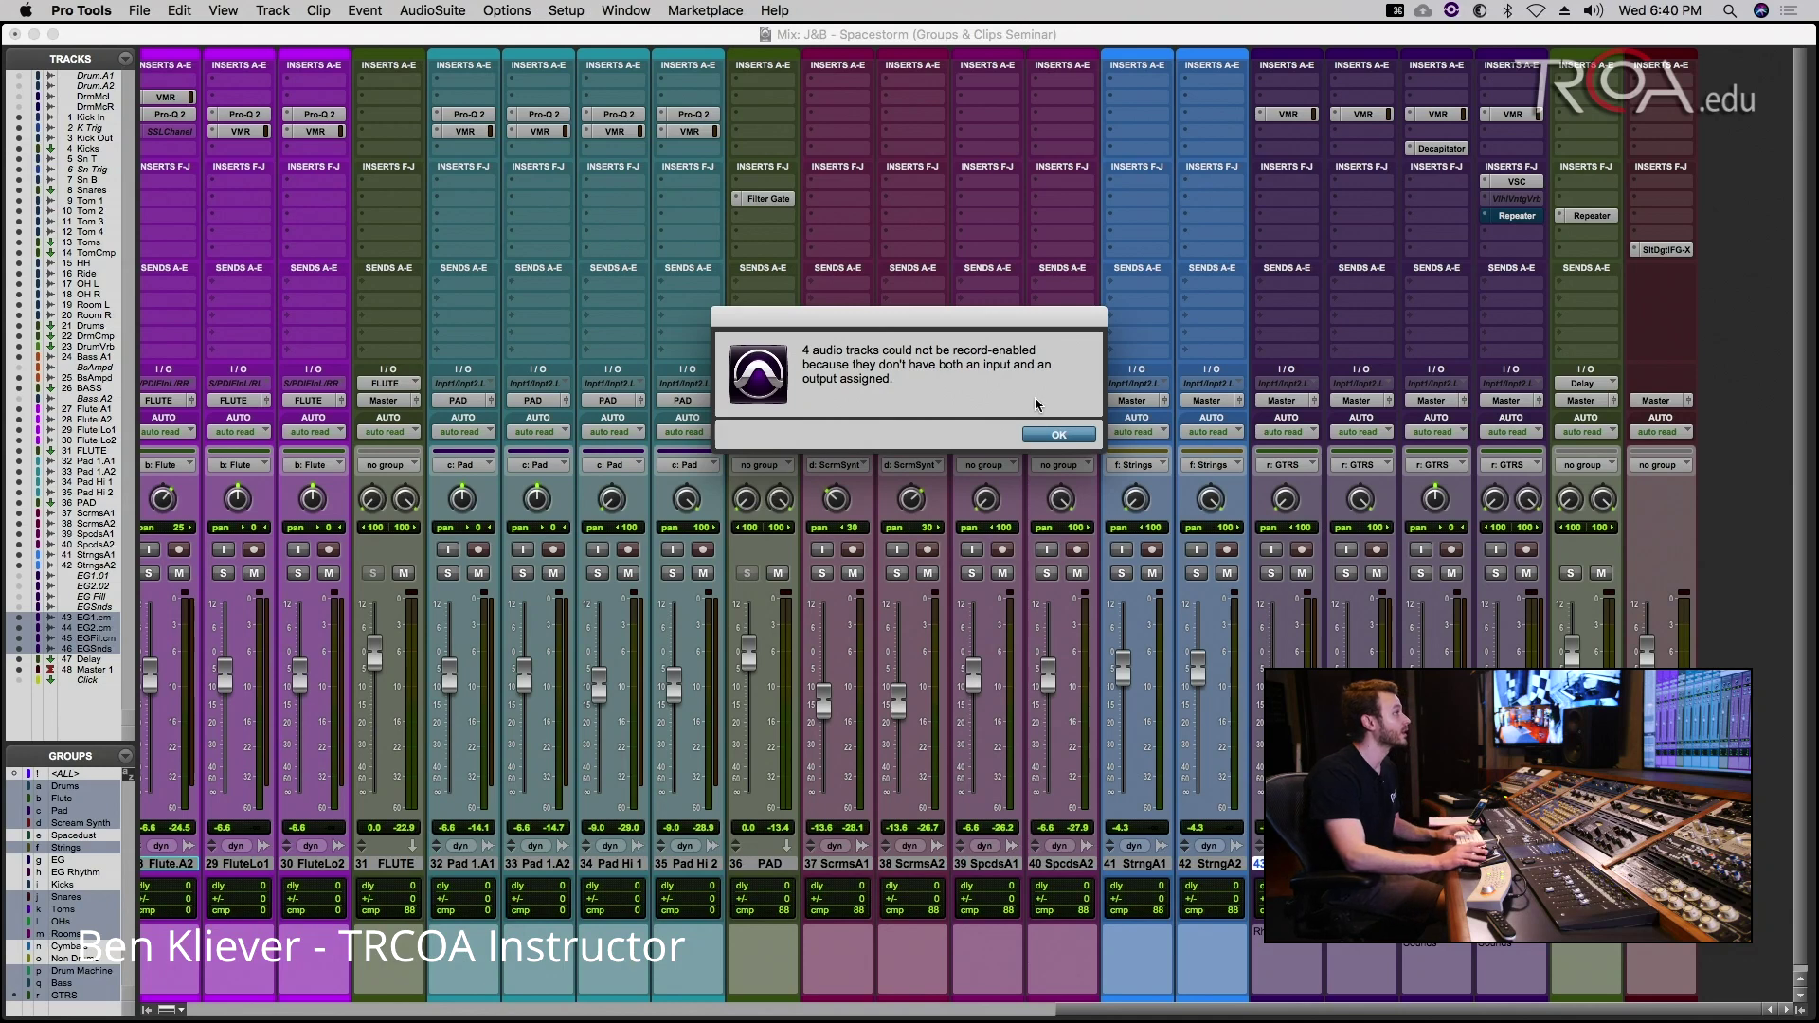
{"action": "left_click", "coordinate": [1058, 435]}
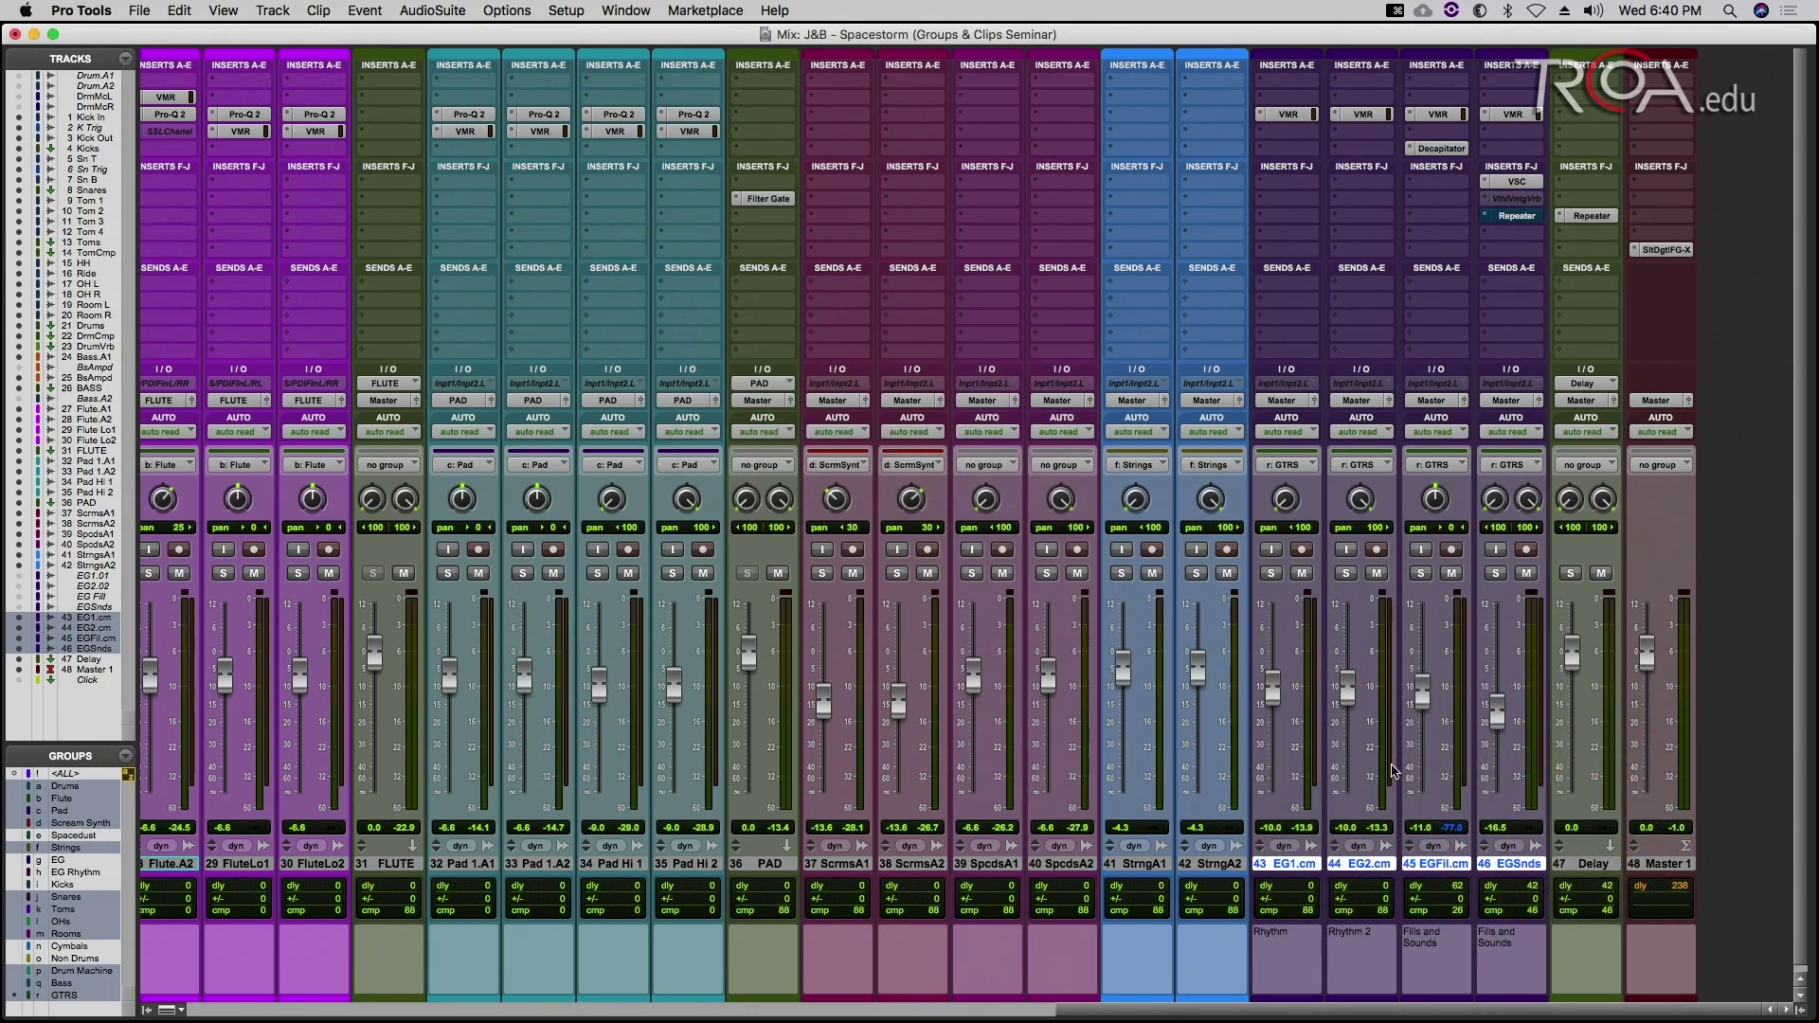
{"action": "left_click", "coordinate": [1307, 384]}
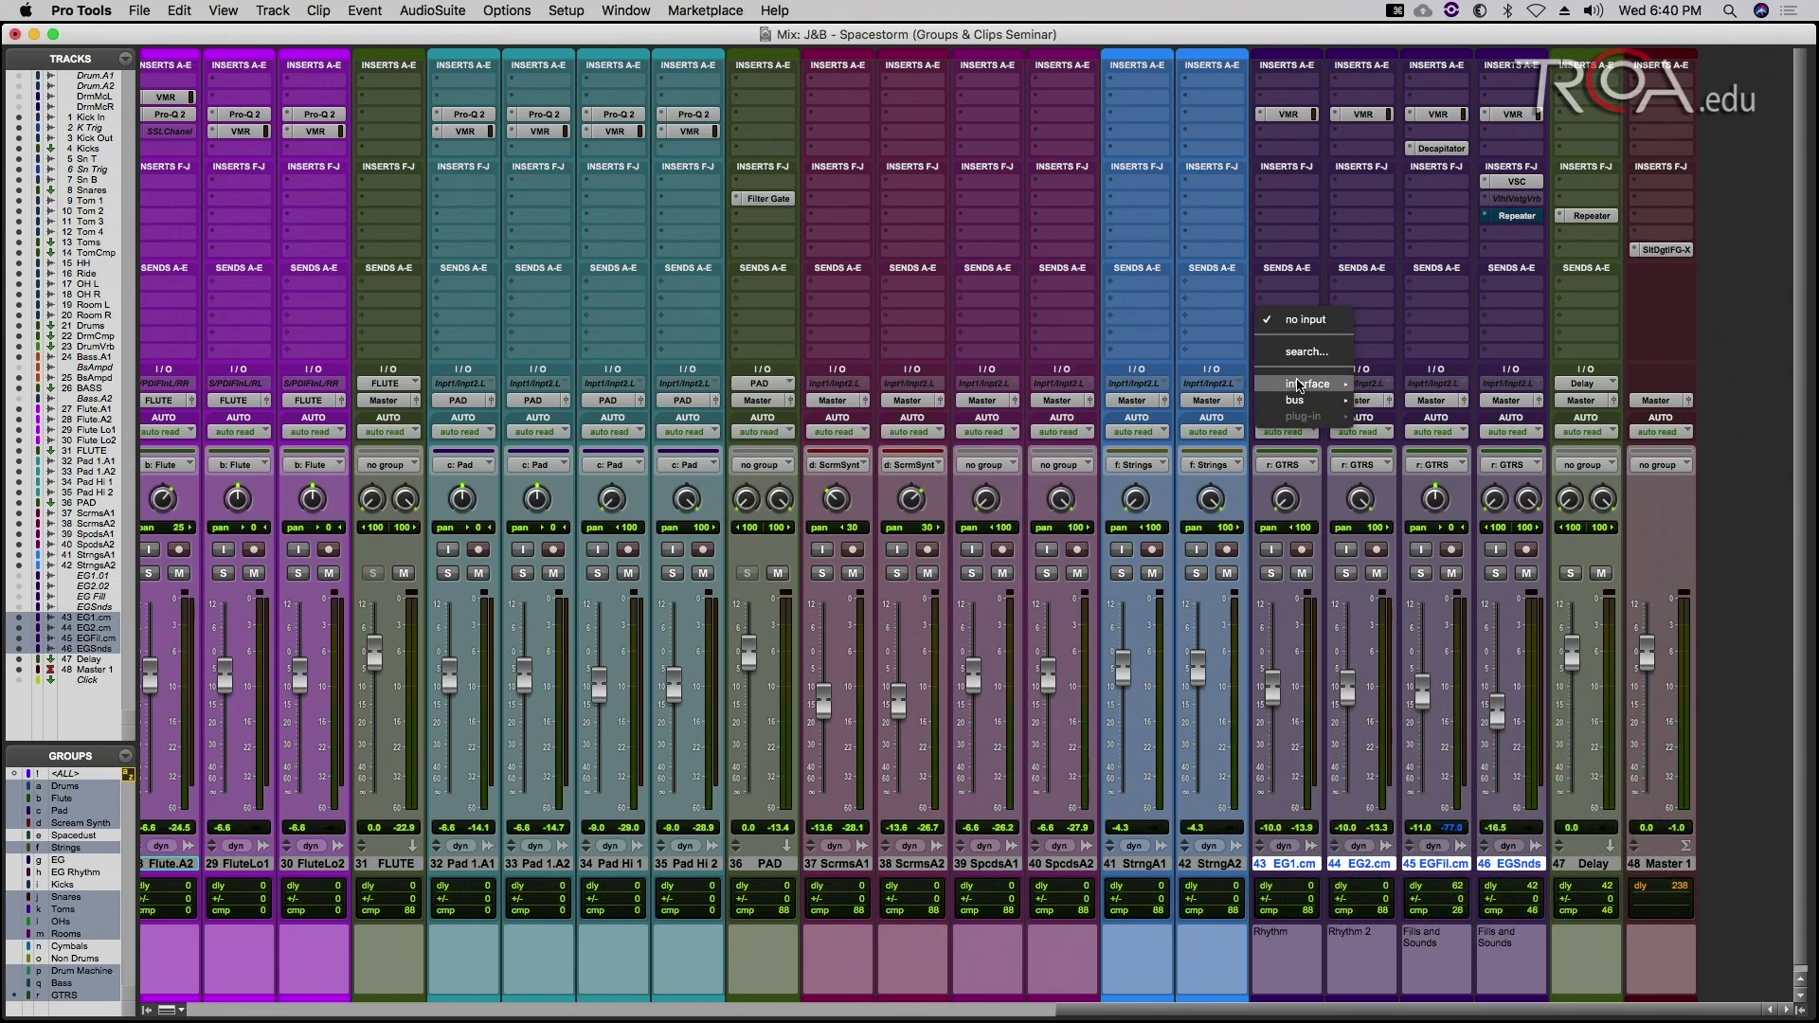
{"action": "mouse_move", "coordinate": [1323, 386]}
{"action": "left_click", "coordinate": [1417, 389], "text": "alt+shift"}
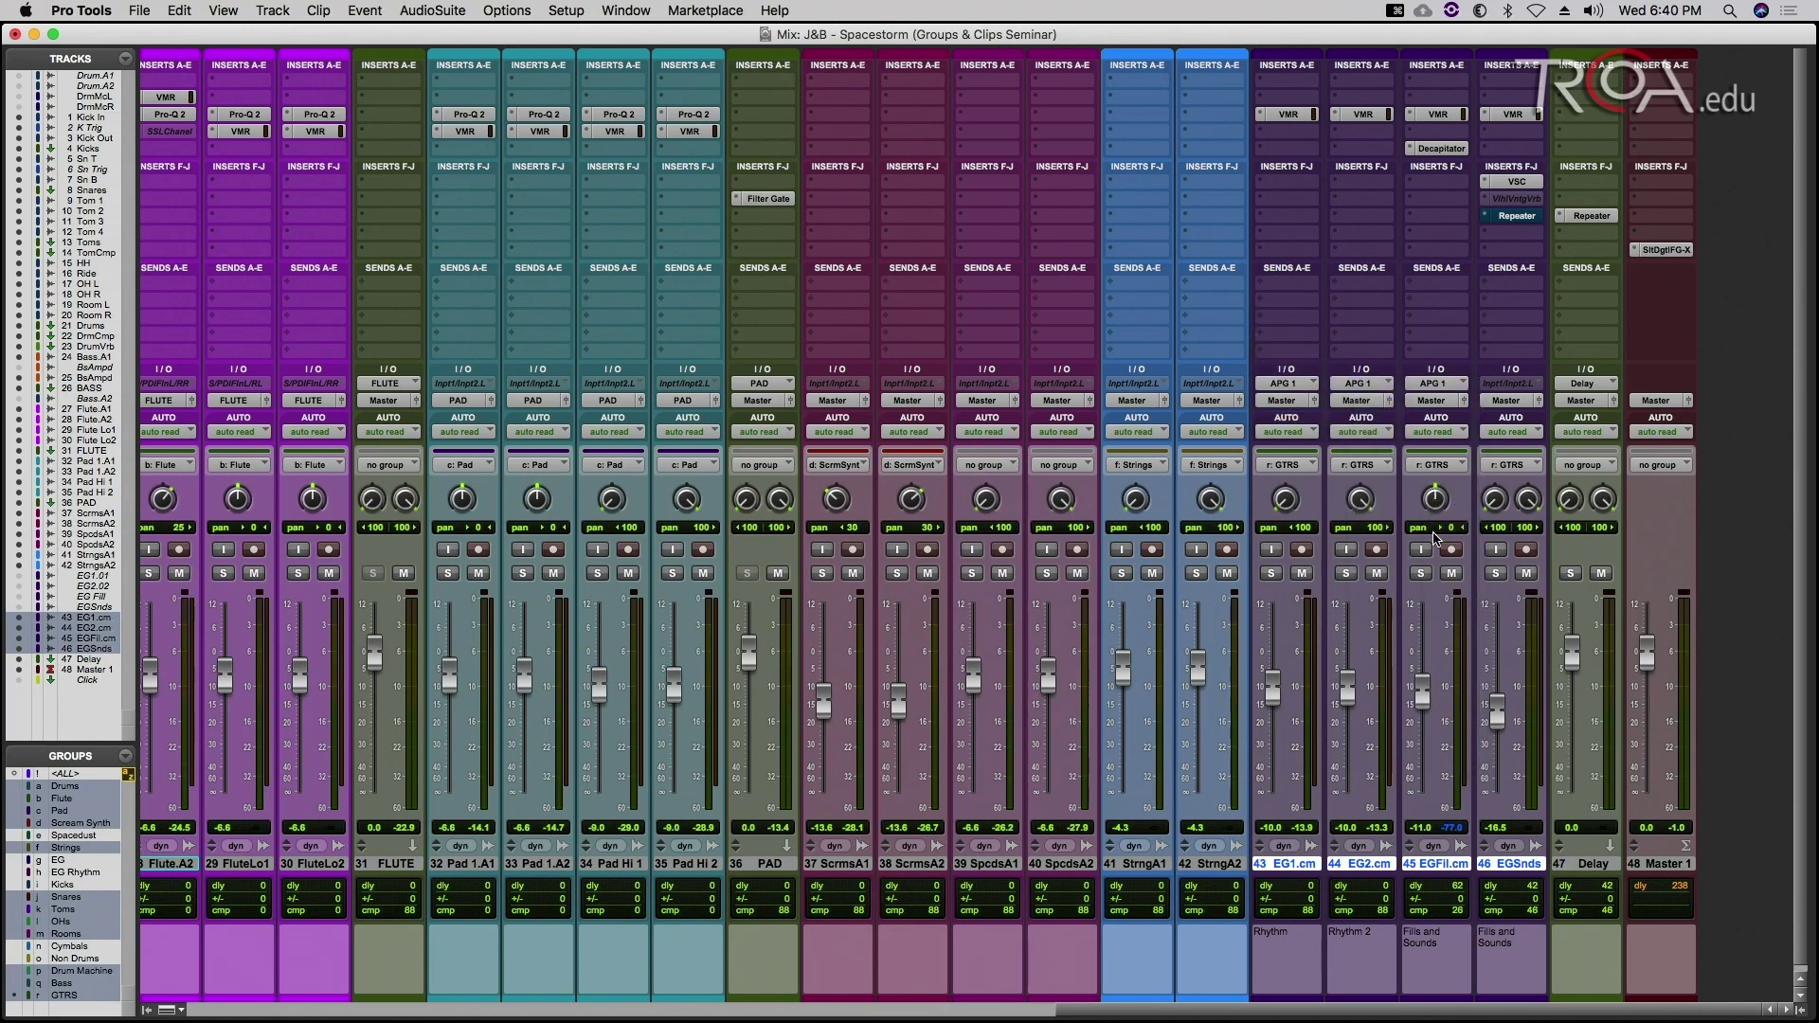
{"action": "left_click", "coordinate": [1509, 389]}
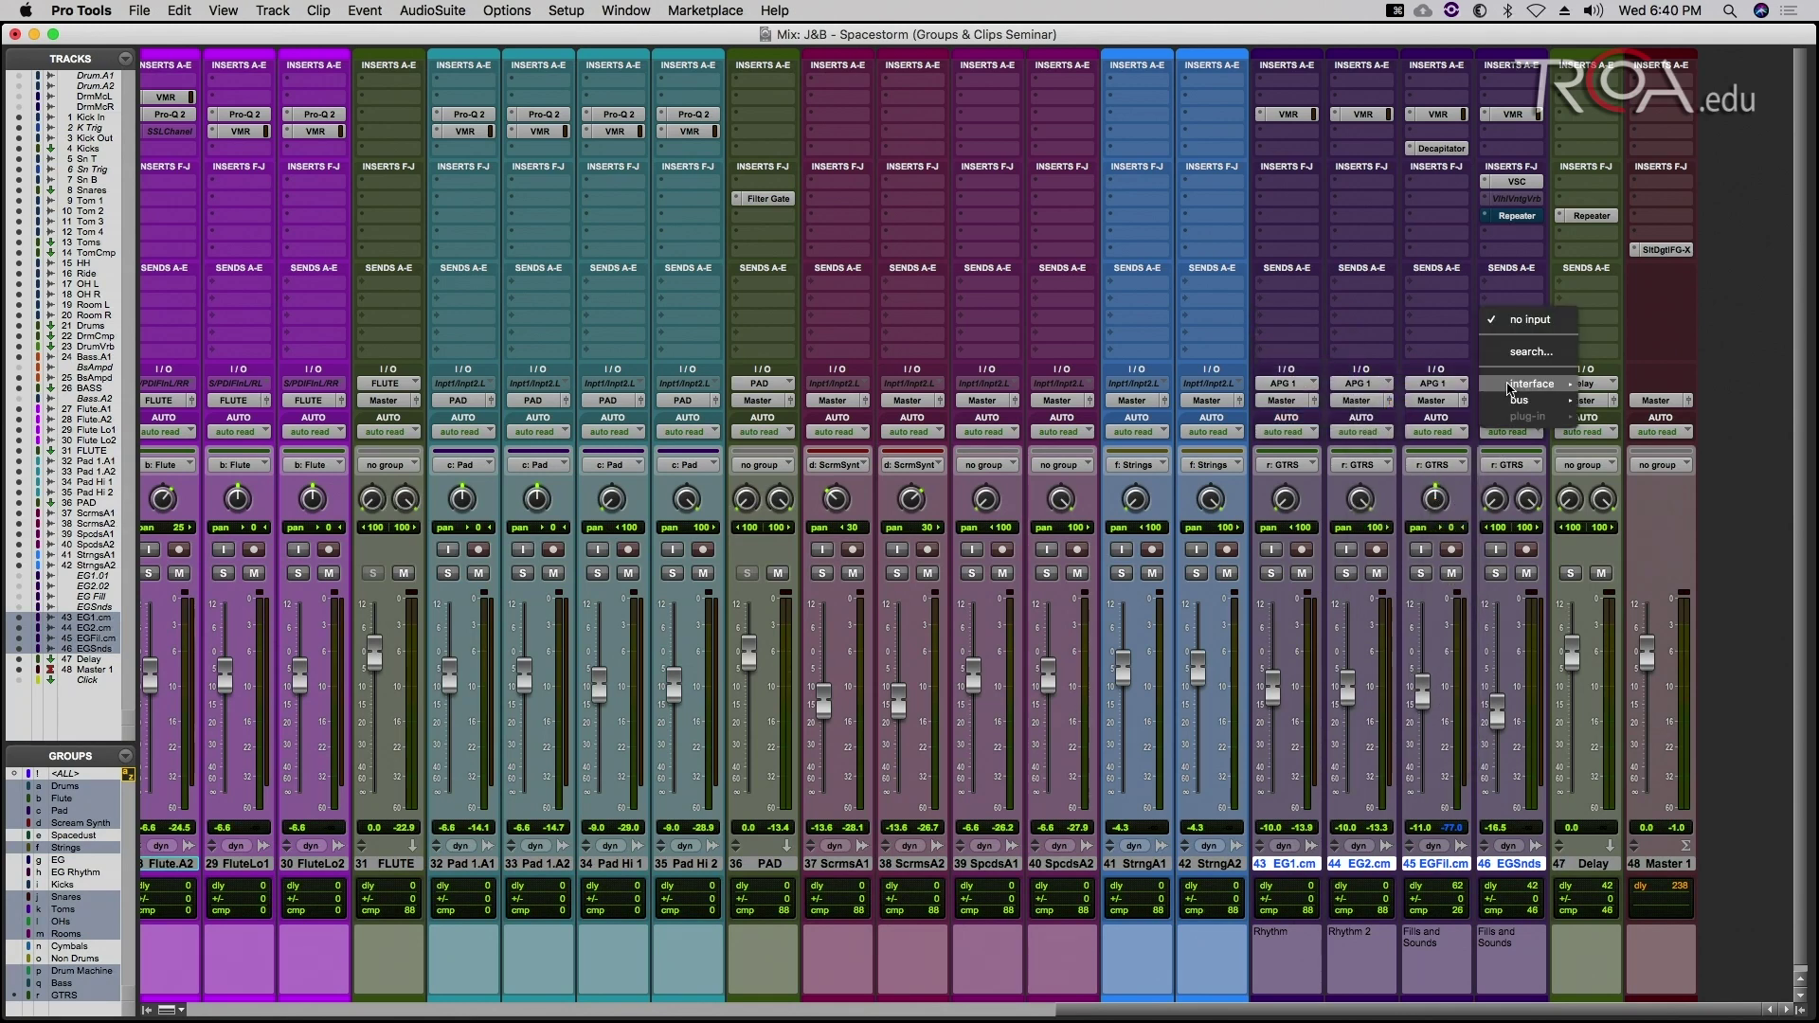
{"action": "mouse_move", "coordinate": [1525, 385]}
{"action": "left_click", "coordinate": [1622, 390]}
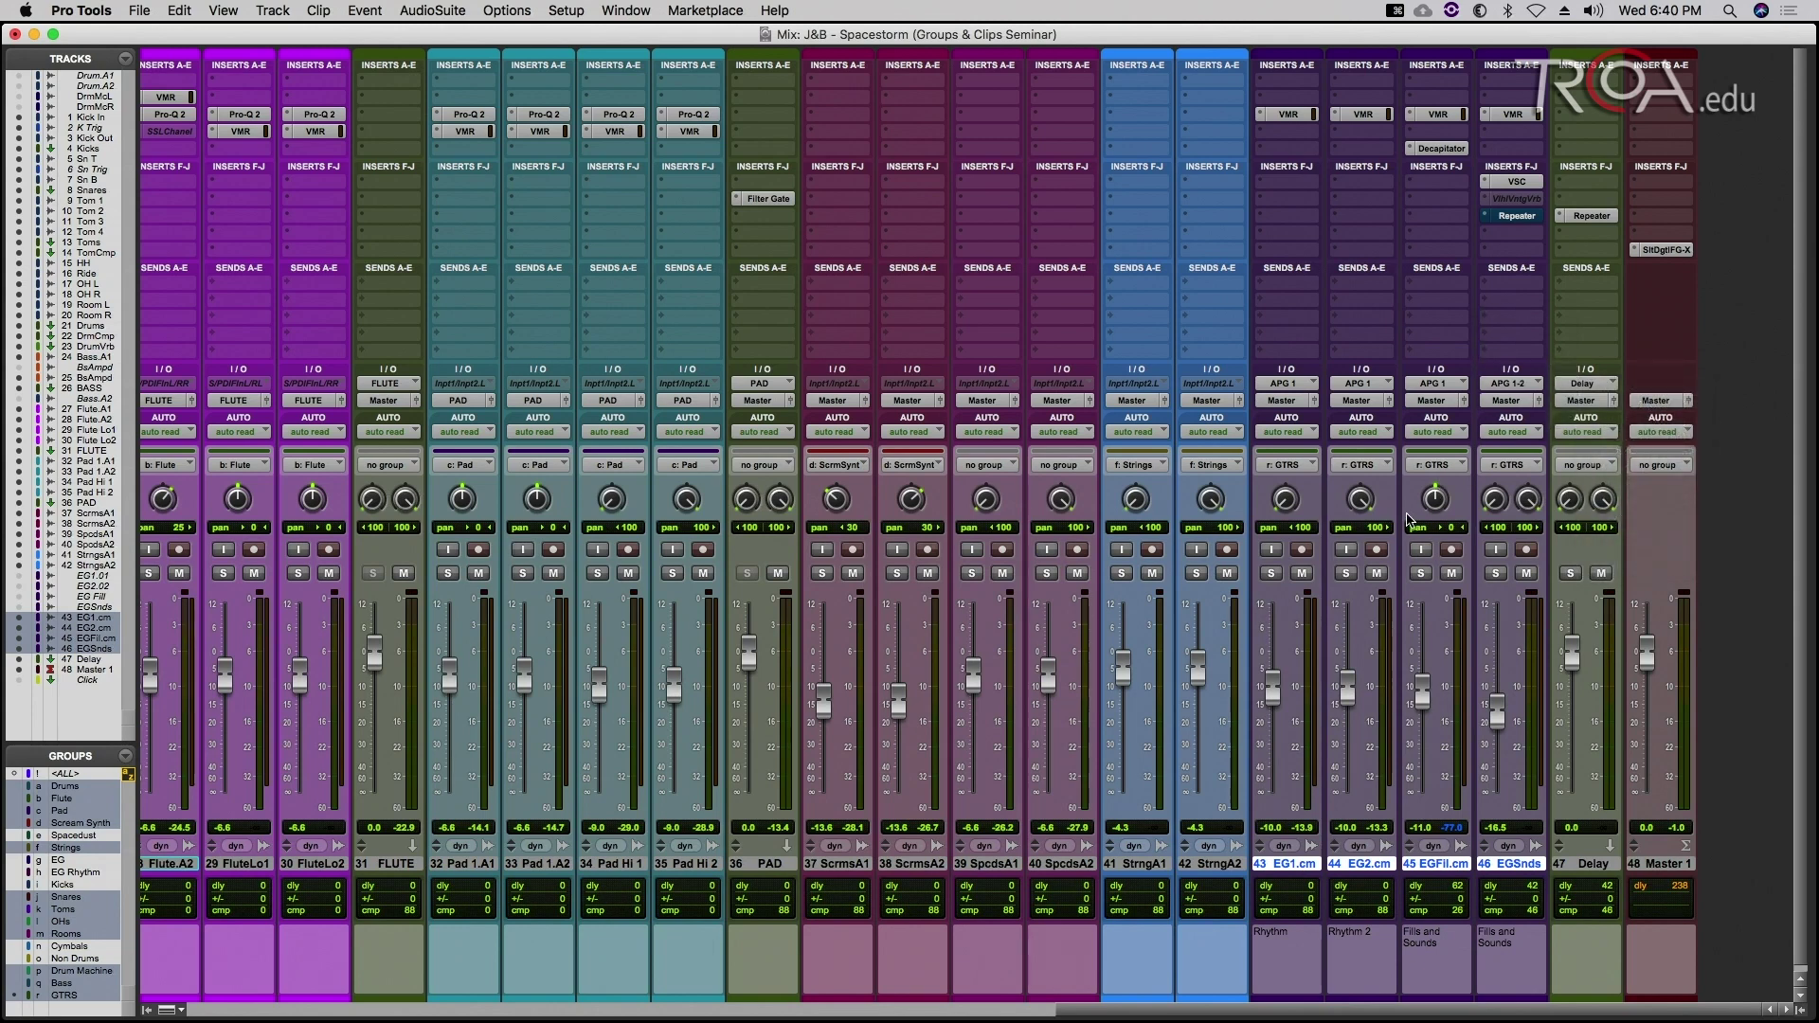
Step: Test the linked record enable, input monitoring and mute of the guitar tracks by toggling each on and off from EG1
{"action": "left_click", "coordinate": [1302, 550]}
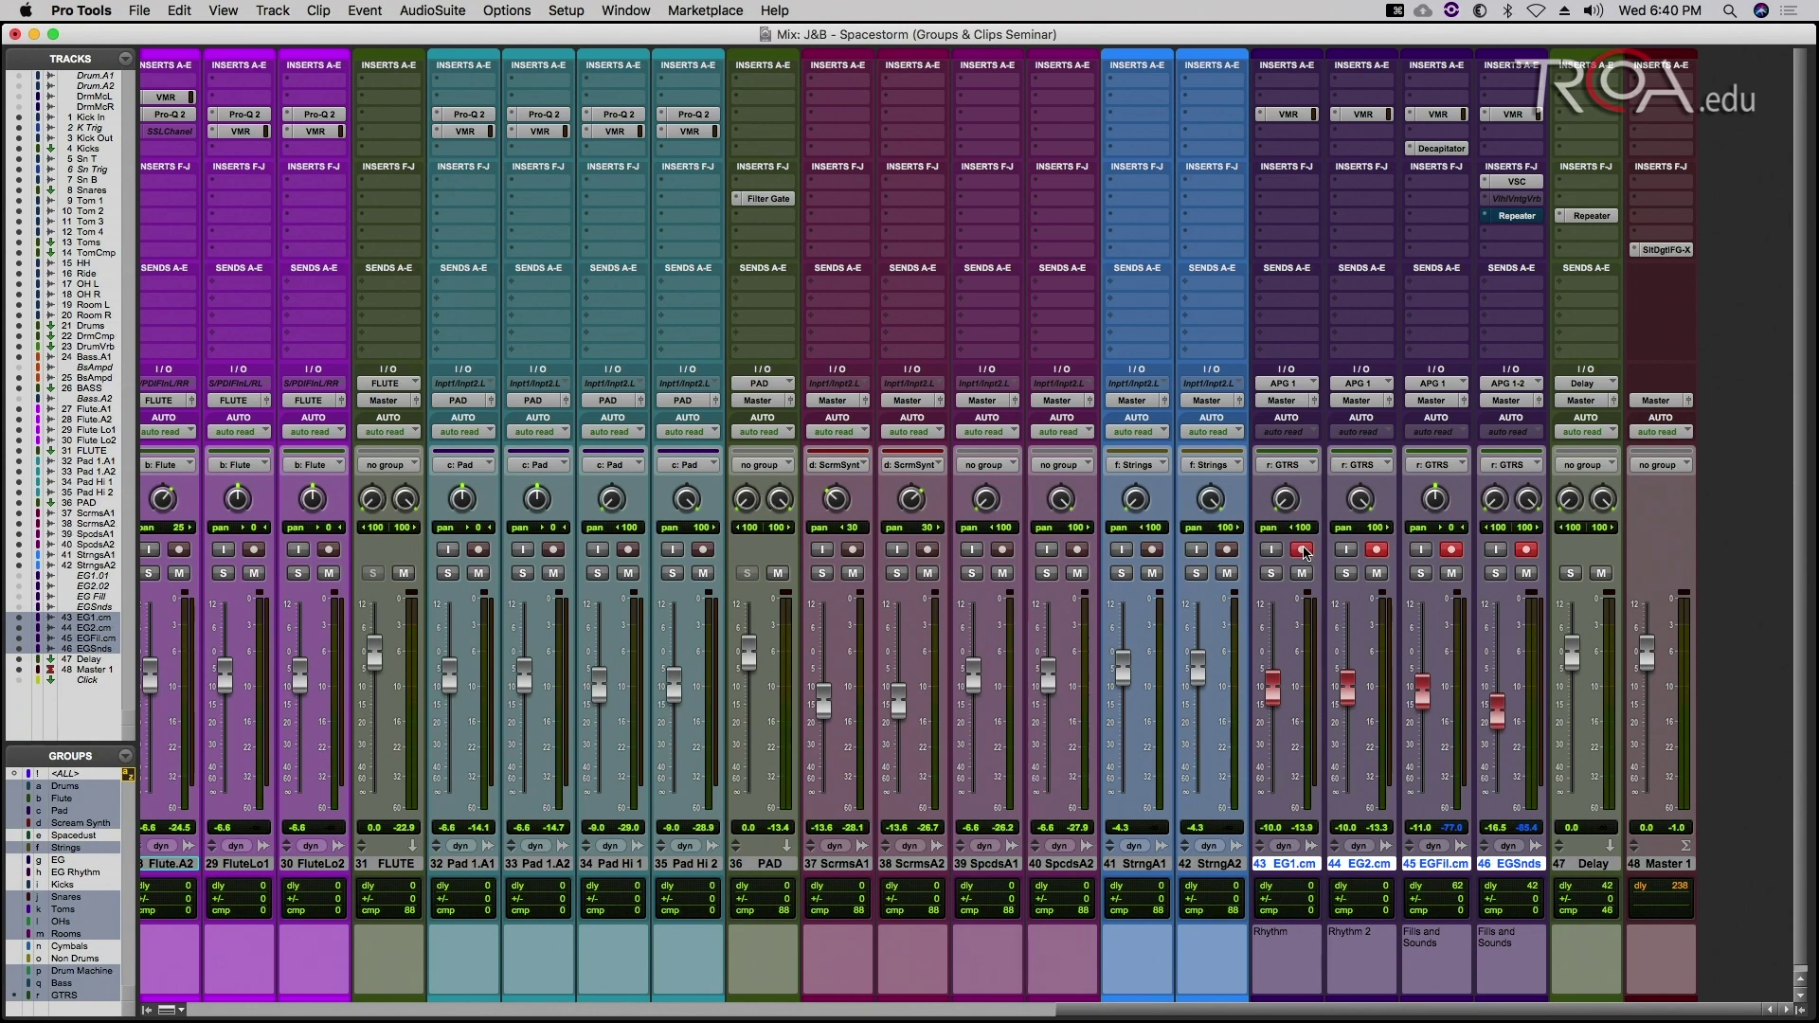
{"action": "left_click", "coordinate": [1303, 550]}
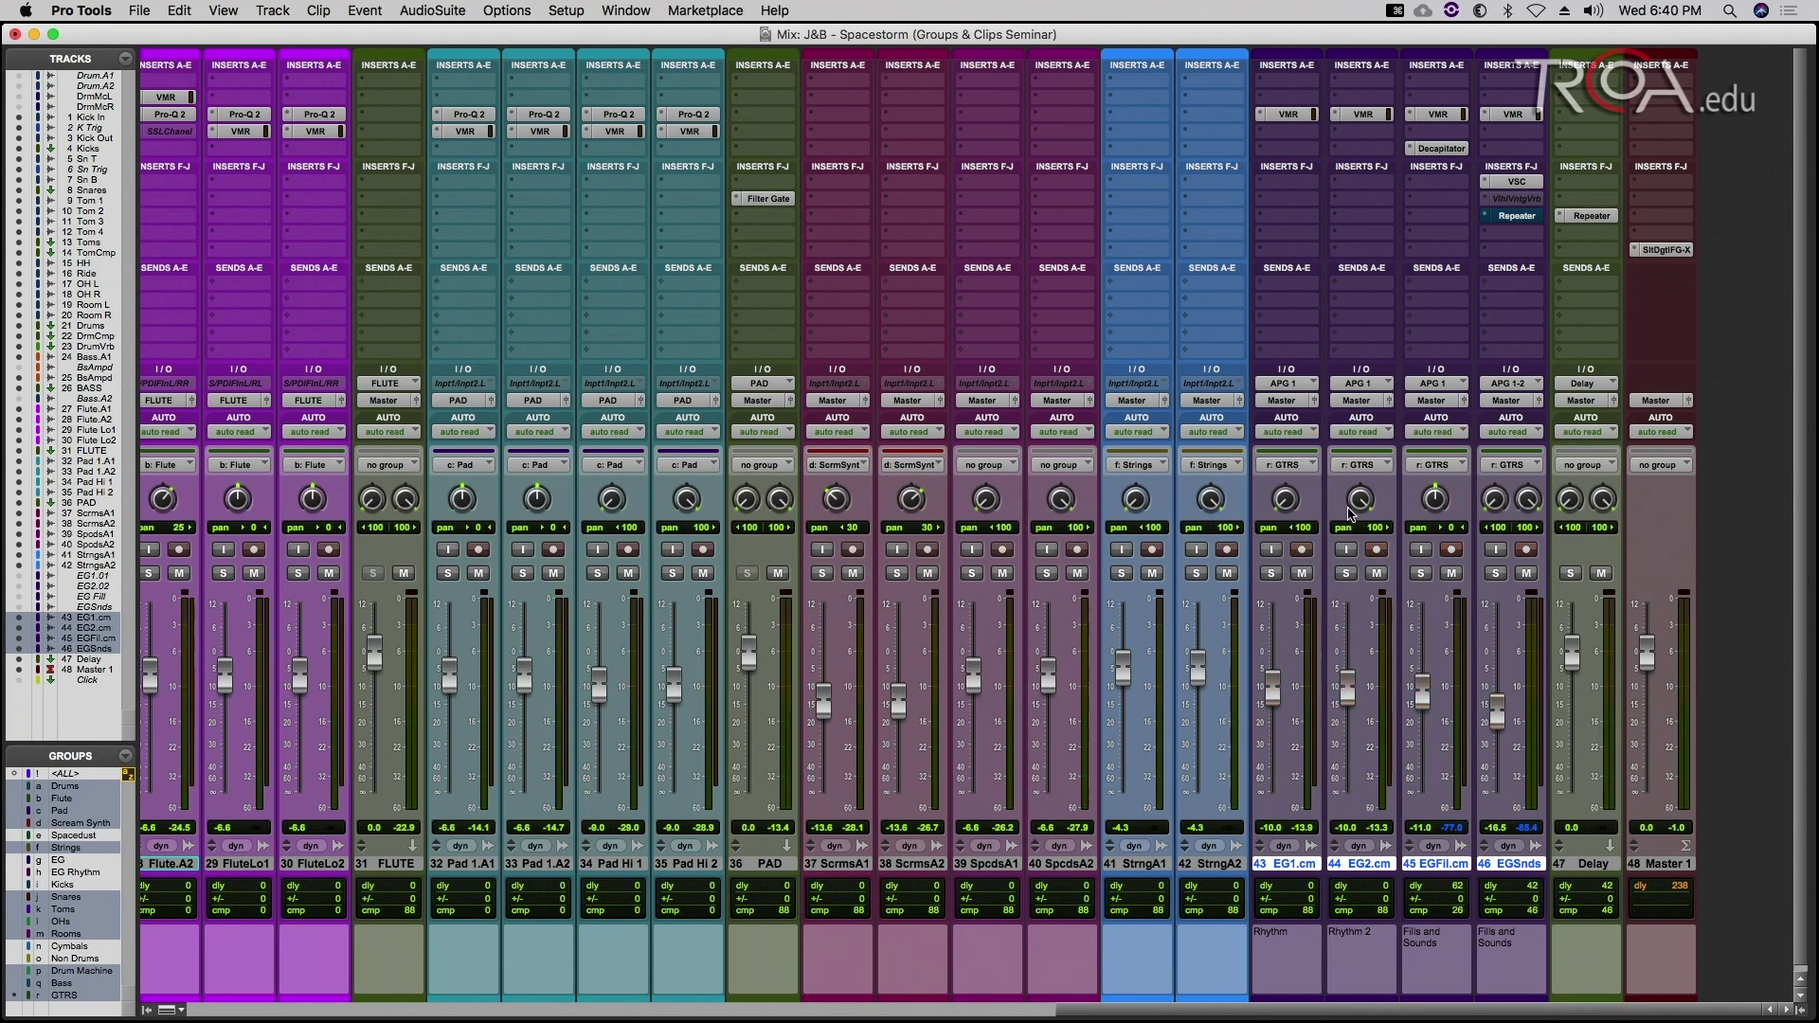
{"action": "left_click", "coordinate": [1301, 551]}
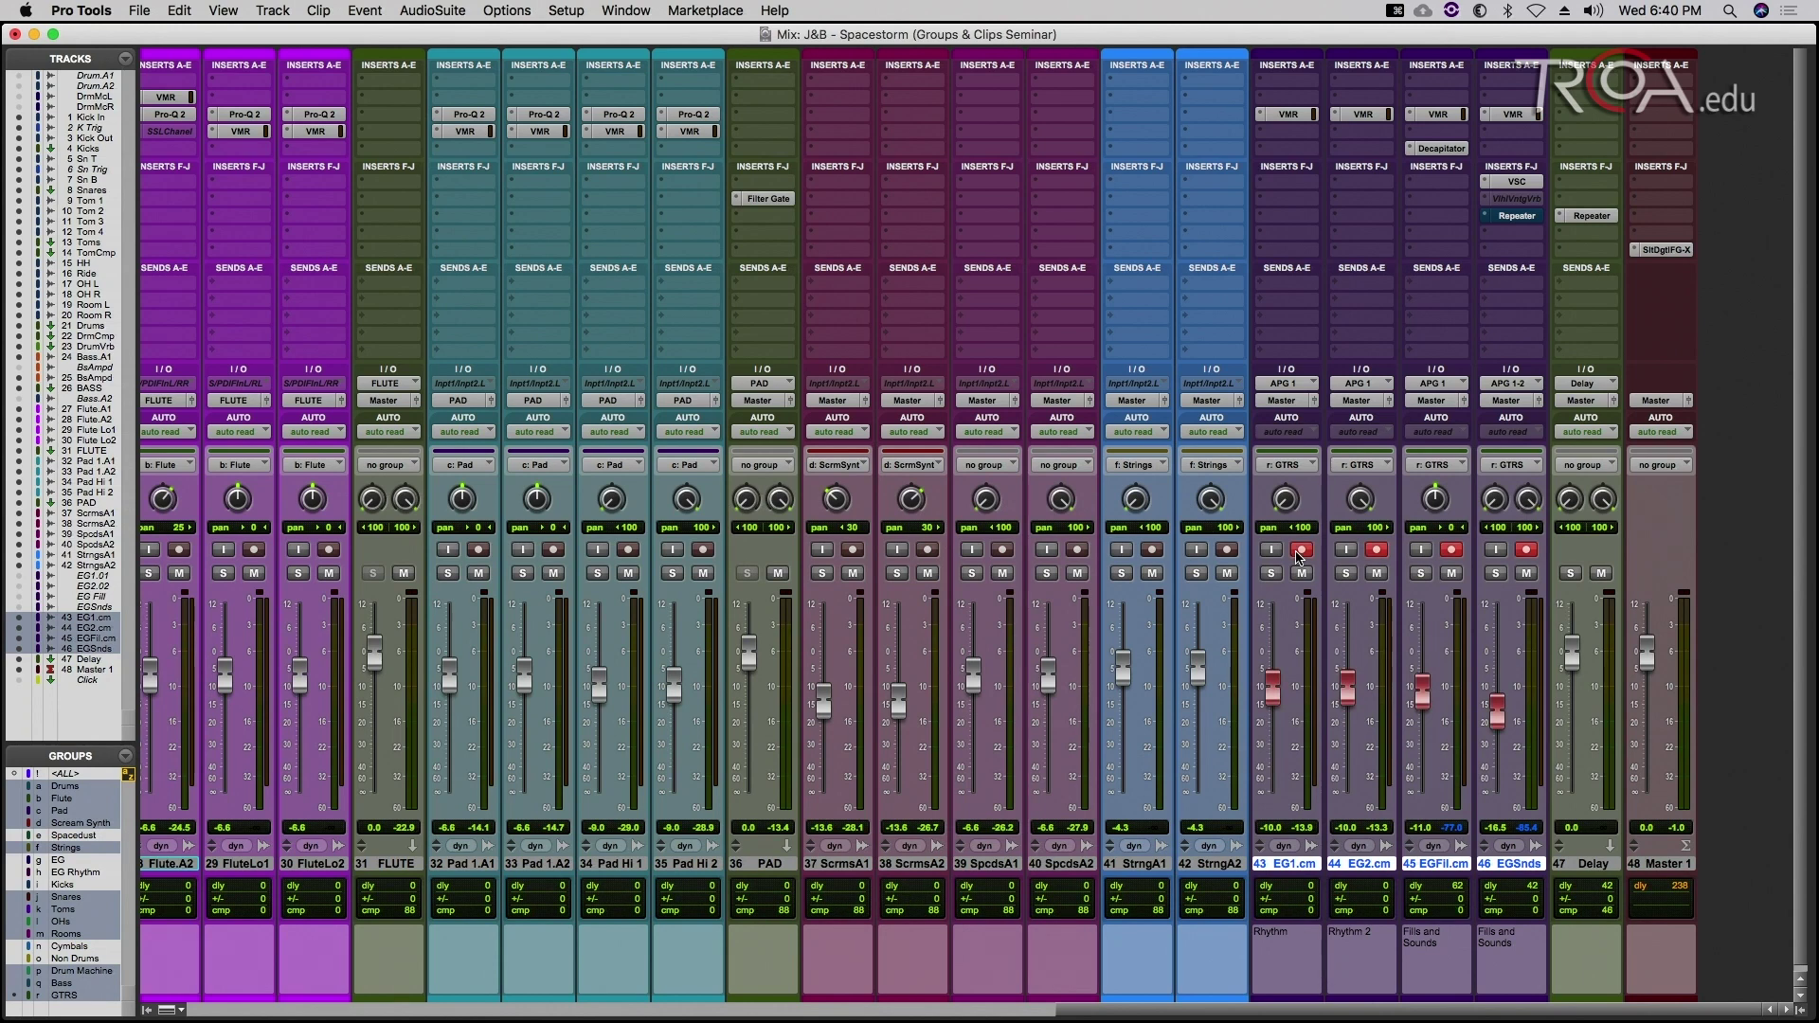
{"action": "left_click", "coordinate": [1300, 551]}
{"action": "left_click", "coordinate": [1264, 551]}
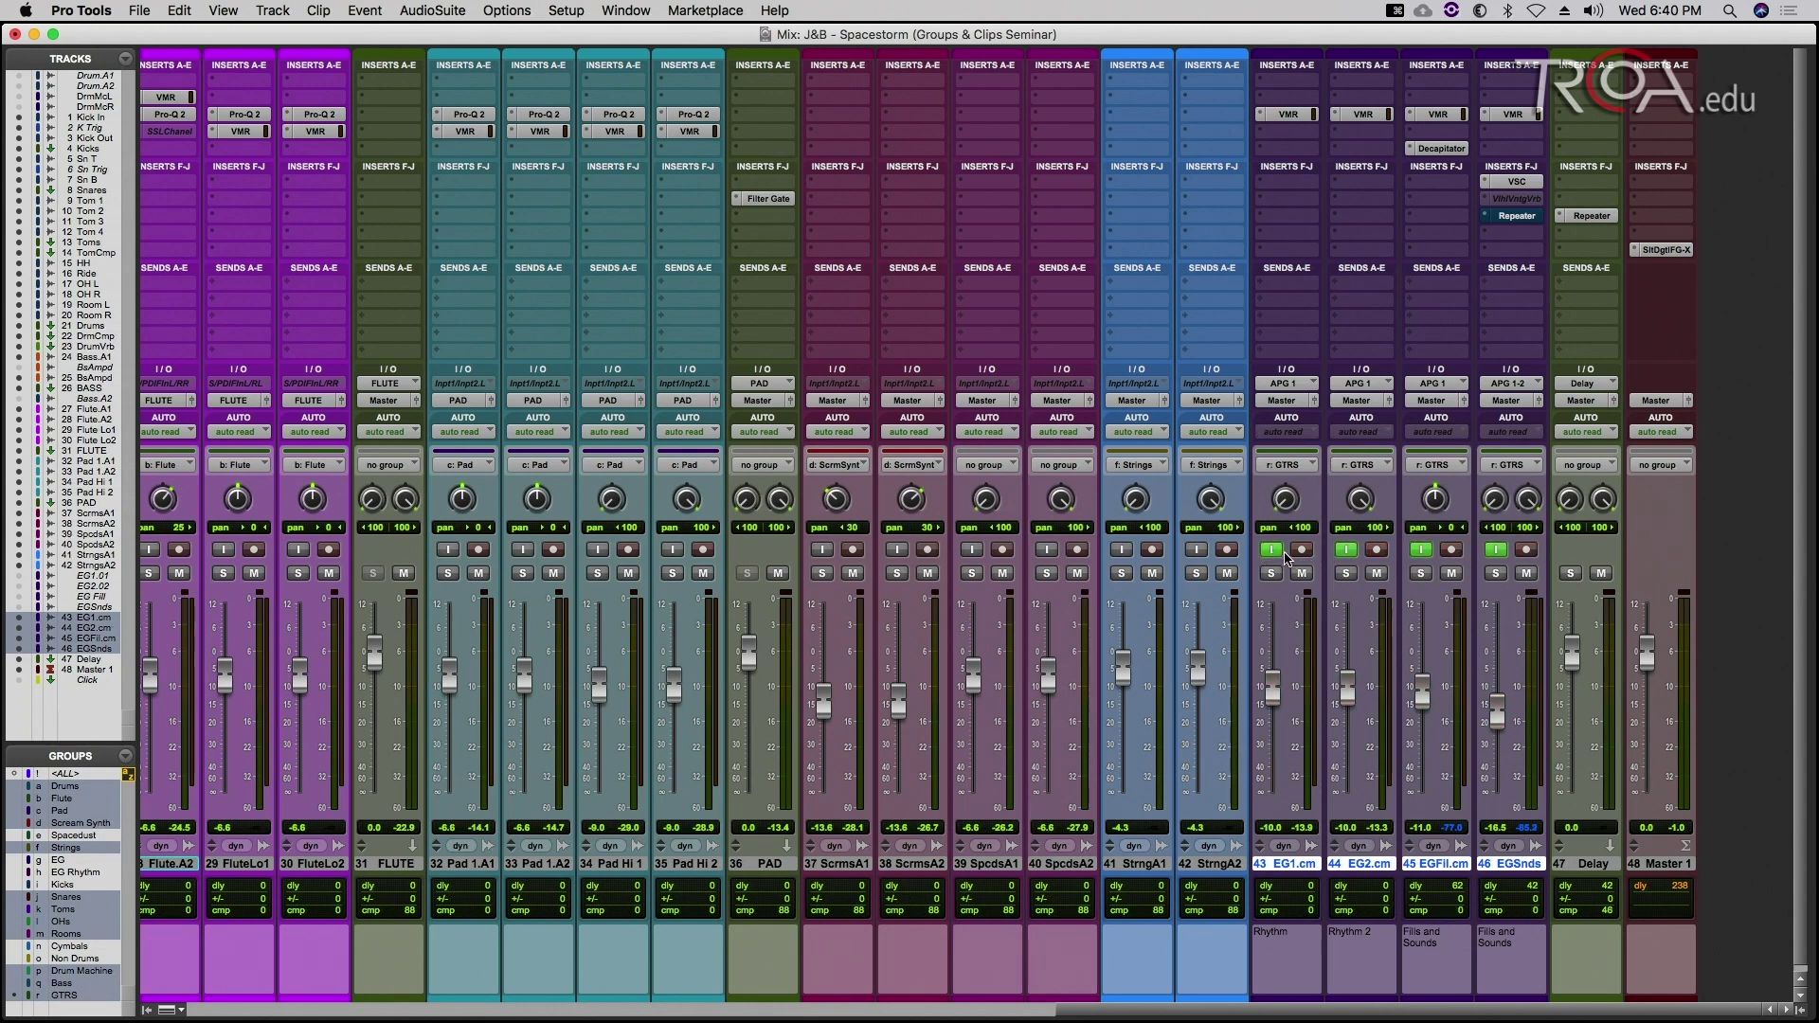
{"action": "left_click", "coordinate": [1274, 551]}
{"action": "left_click", "coordinate": [1298, 573]}
{"action": "left_click", "coordinate": [1298, 573]}
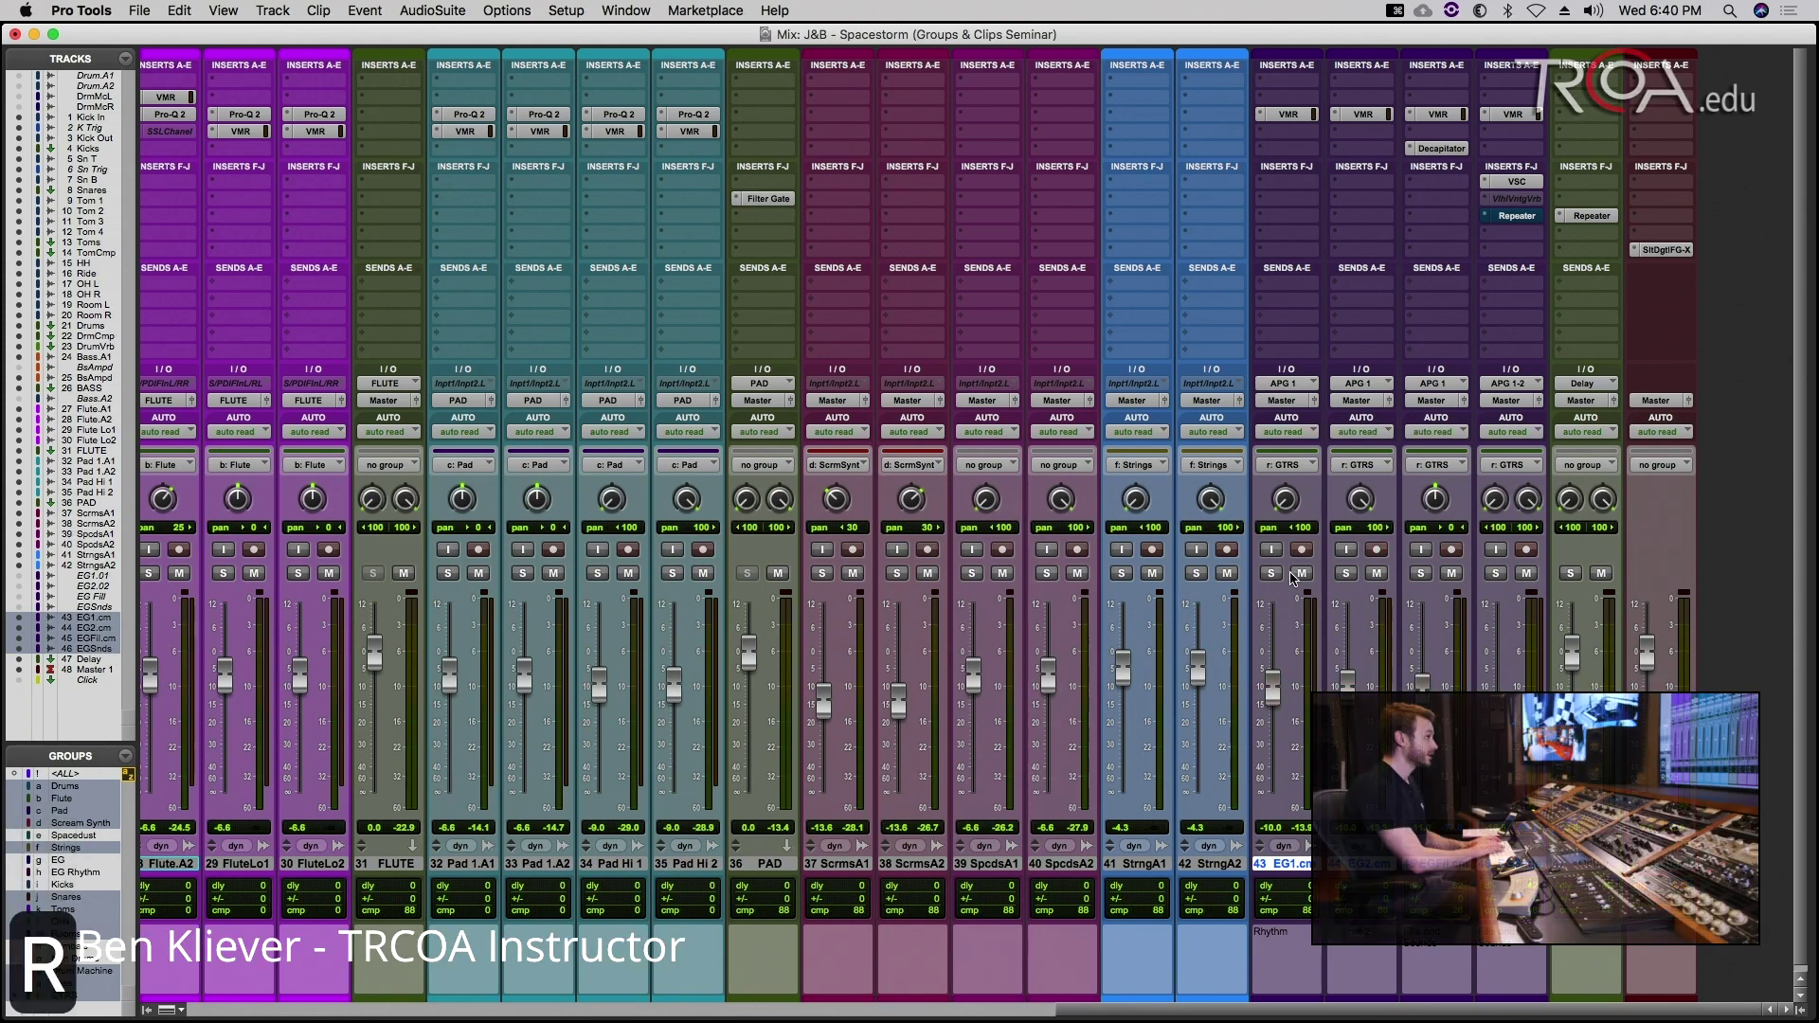
Step: Toggle solo and mute on and off for the selected guitar tracks
{"action": "key", "text": "shift+s"}
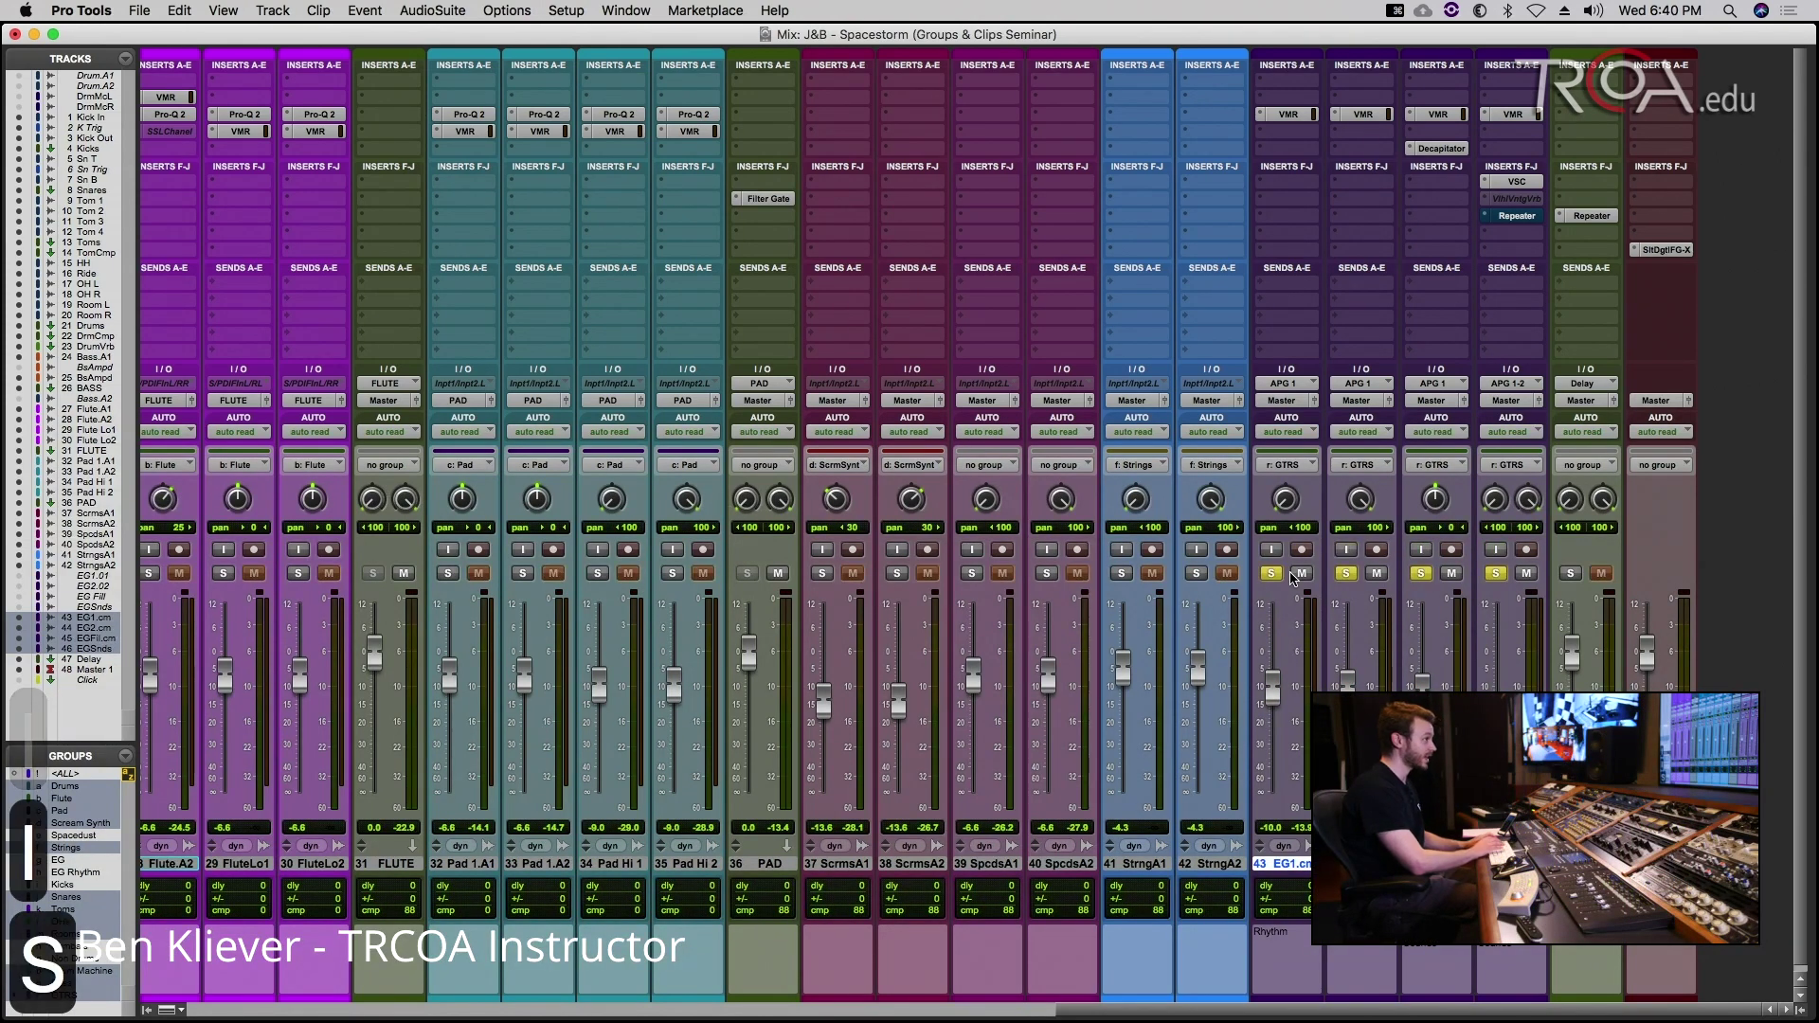
{"action": "key", "text": "shift+s"}
{"action": "key", "text": "shift+m"}
{"action": "key", "text": "shift+m"}
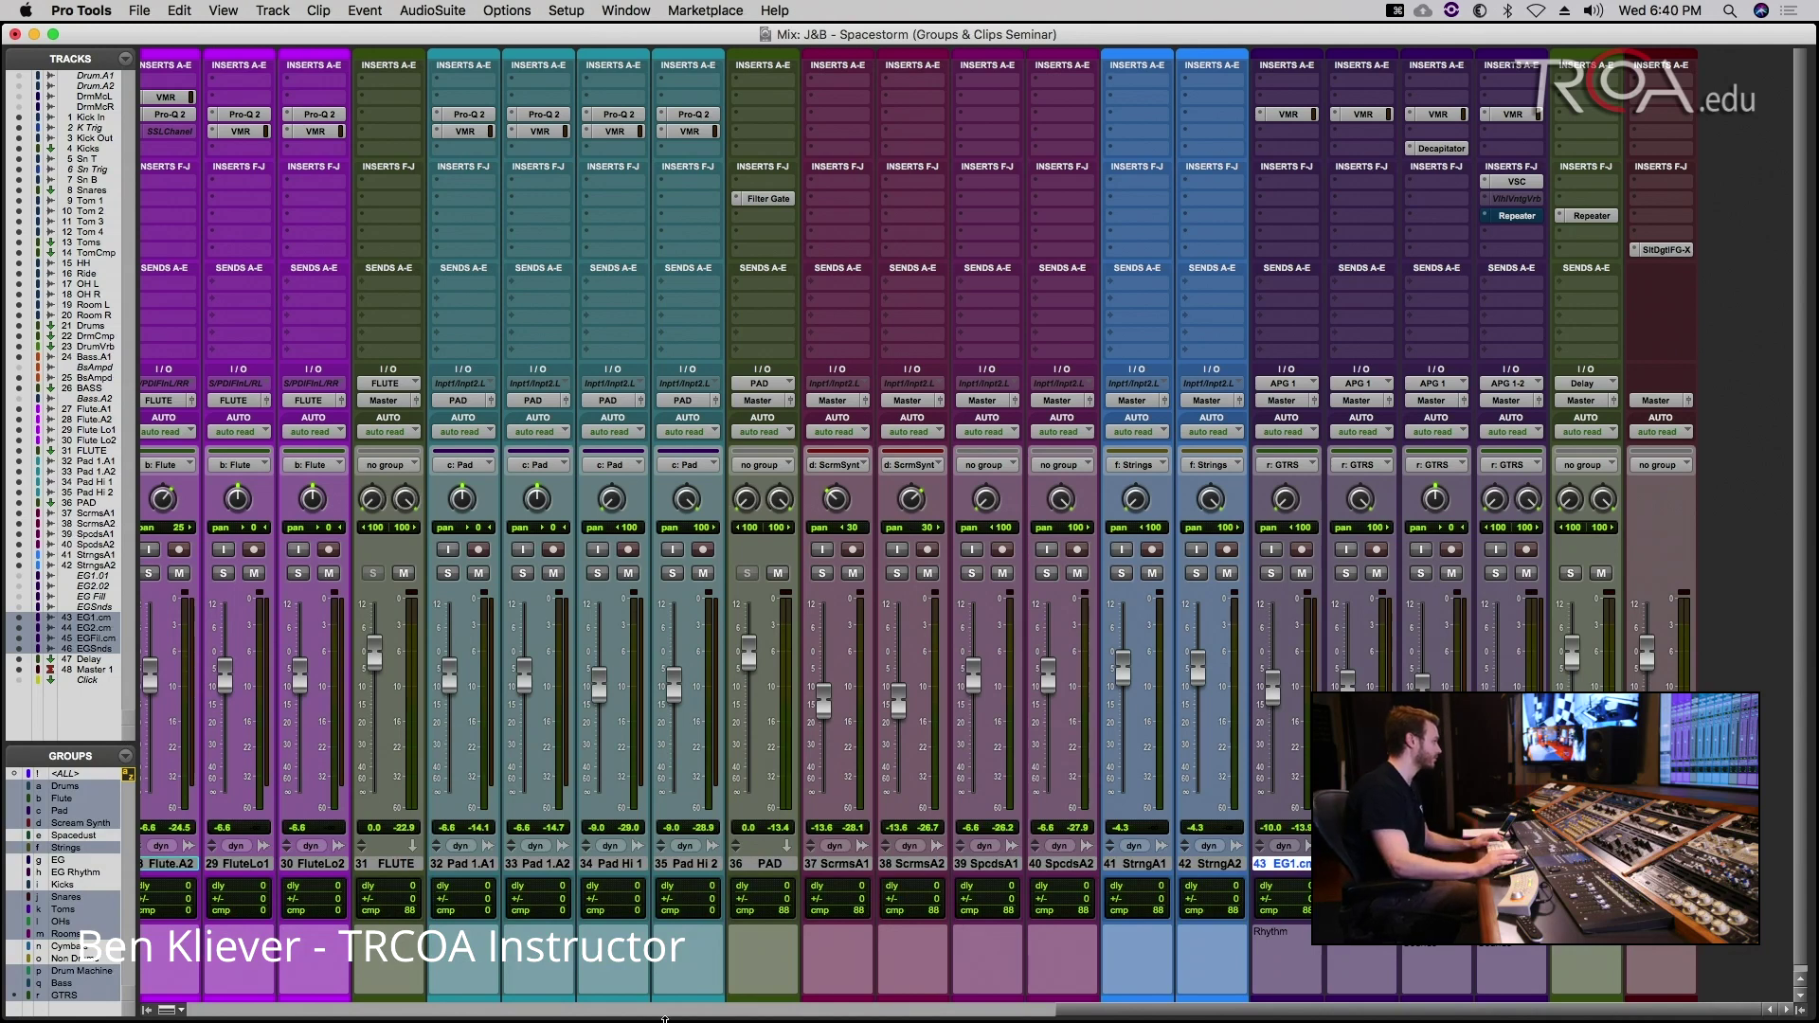
Step: Review the mix attributes in the GTRS group's global settings and close the group dialog
{"action": "right_click", "coordinate": [65, 996]}
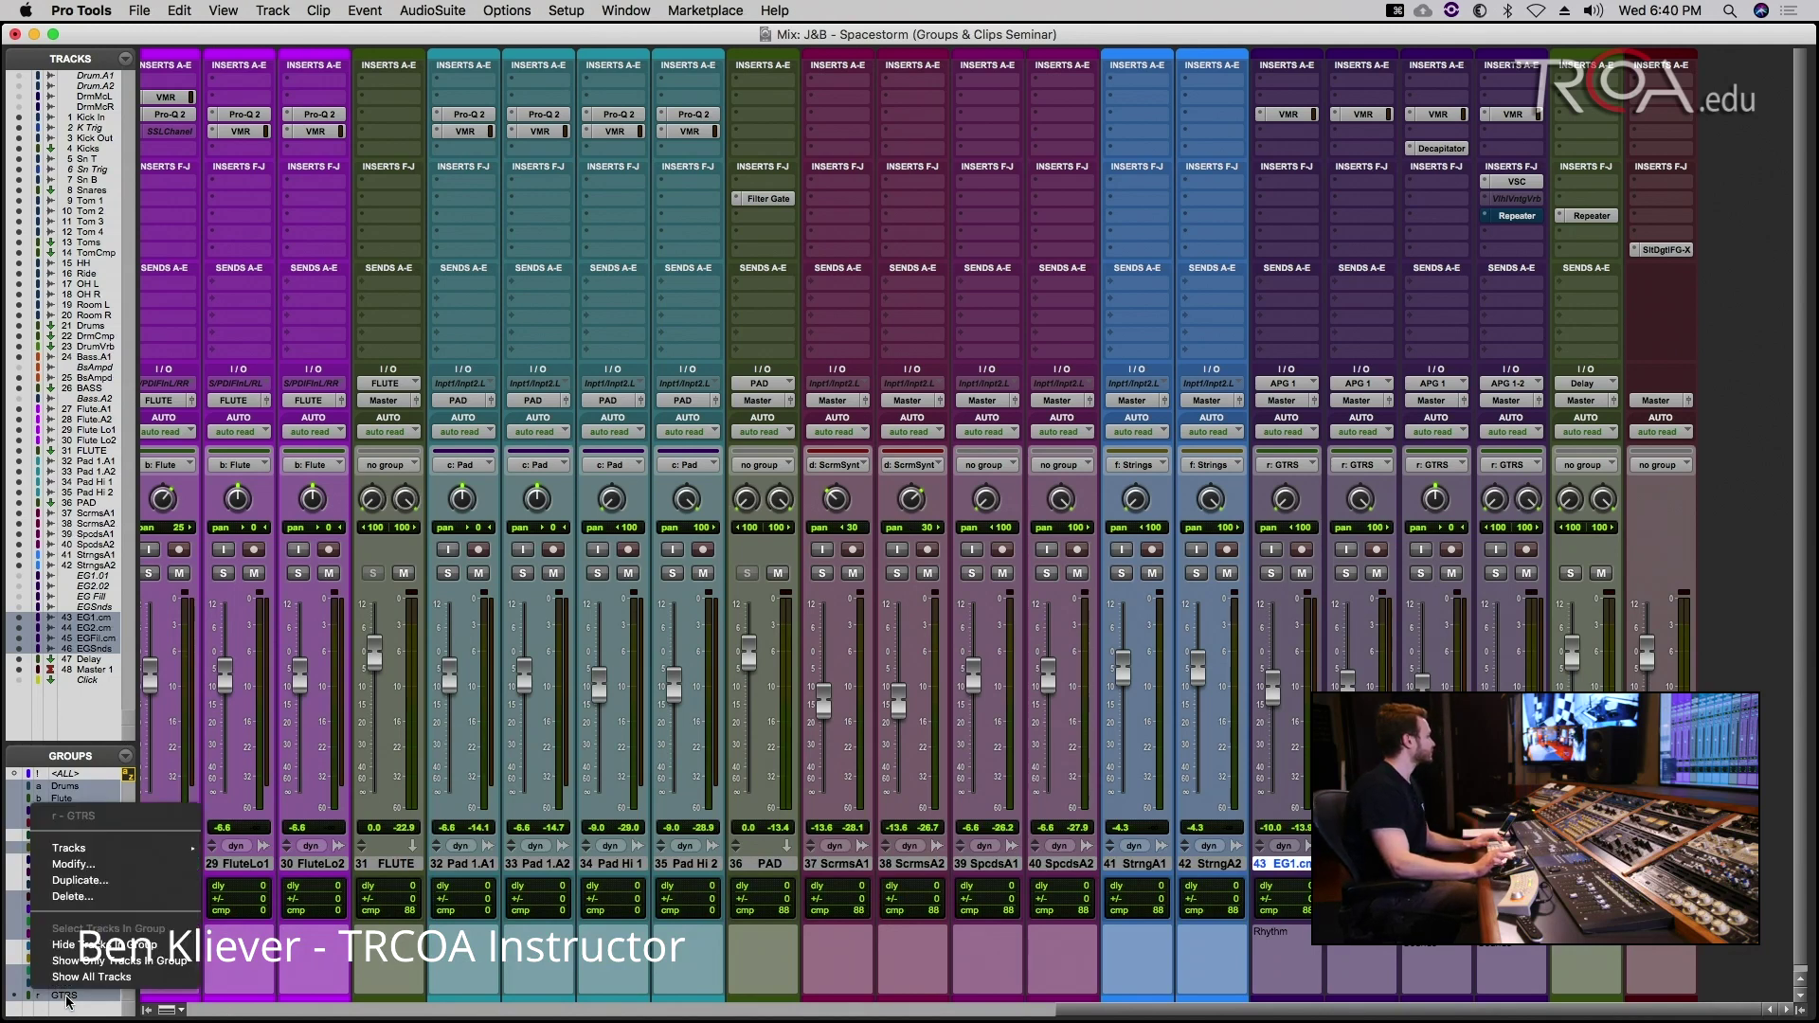
{"action": "left_click", "coordinate": [97, 870]}
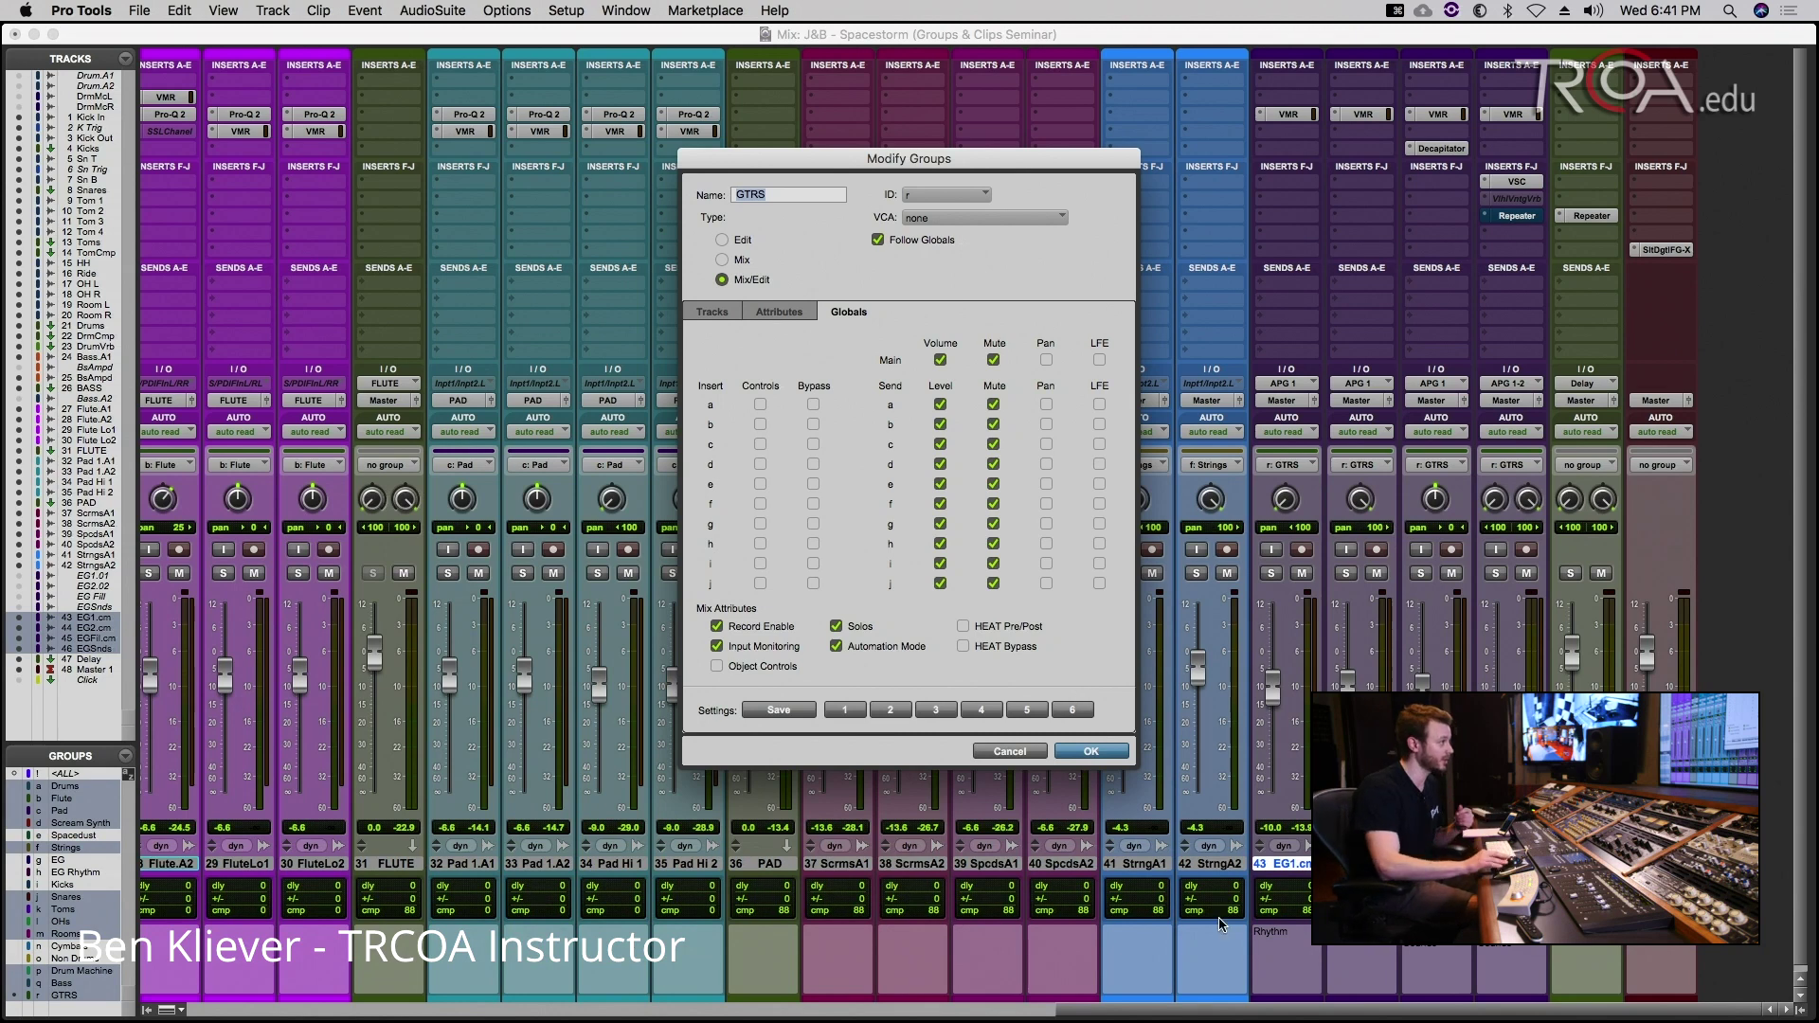
{"action": "left_click", "coordinate": [1068, 750]}
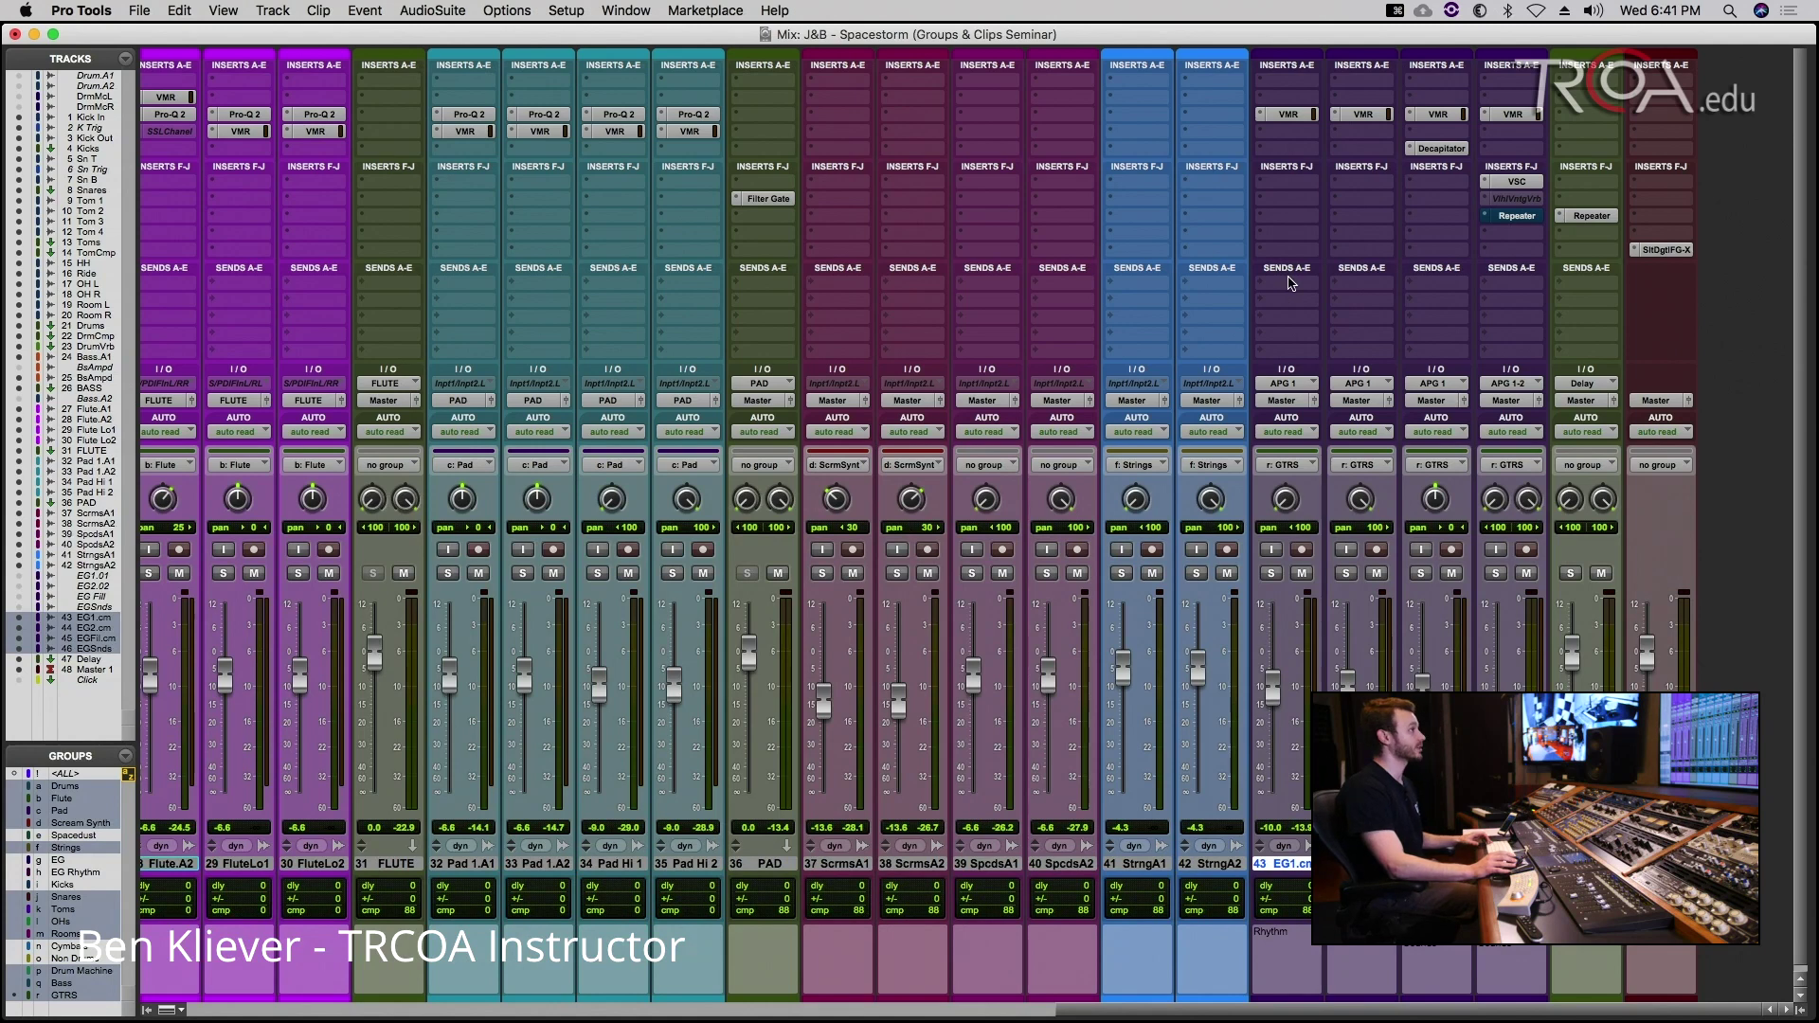
Step: Reselect the four EG tracks, assign their send a to HP Drums APG 1-2, and show the send's controls in the mixer
{"action": "left_click", "coordinate": [1315, 864]}
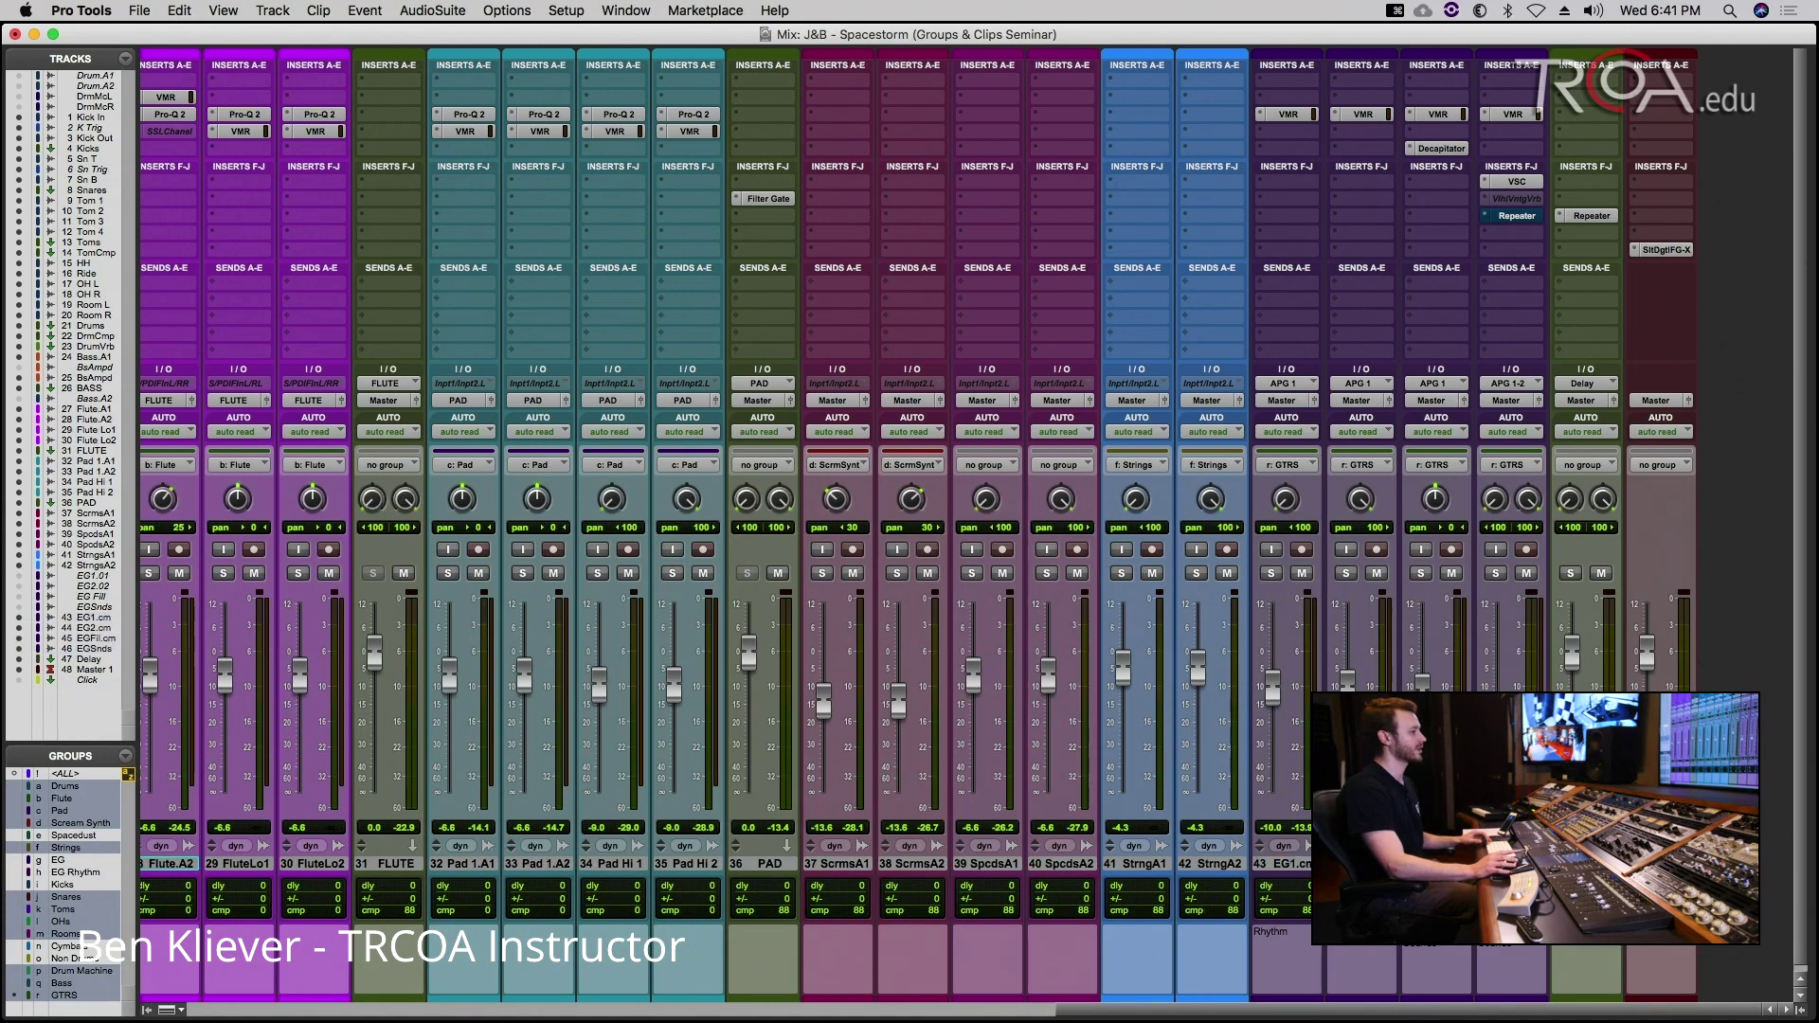
{"action": "left_click", "coordinate": [1315, 864]}
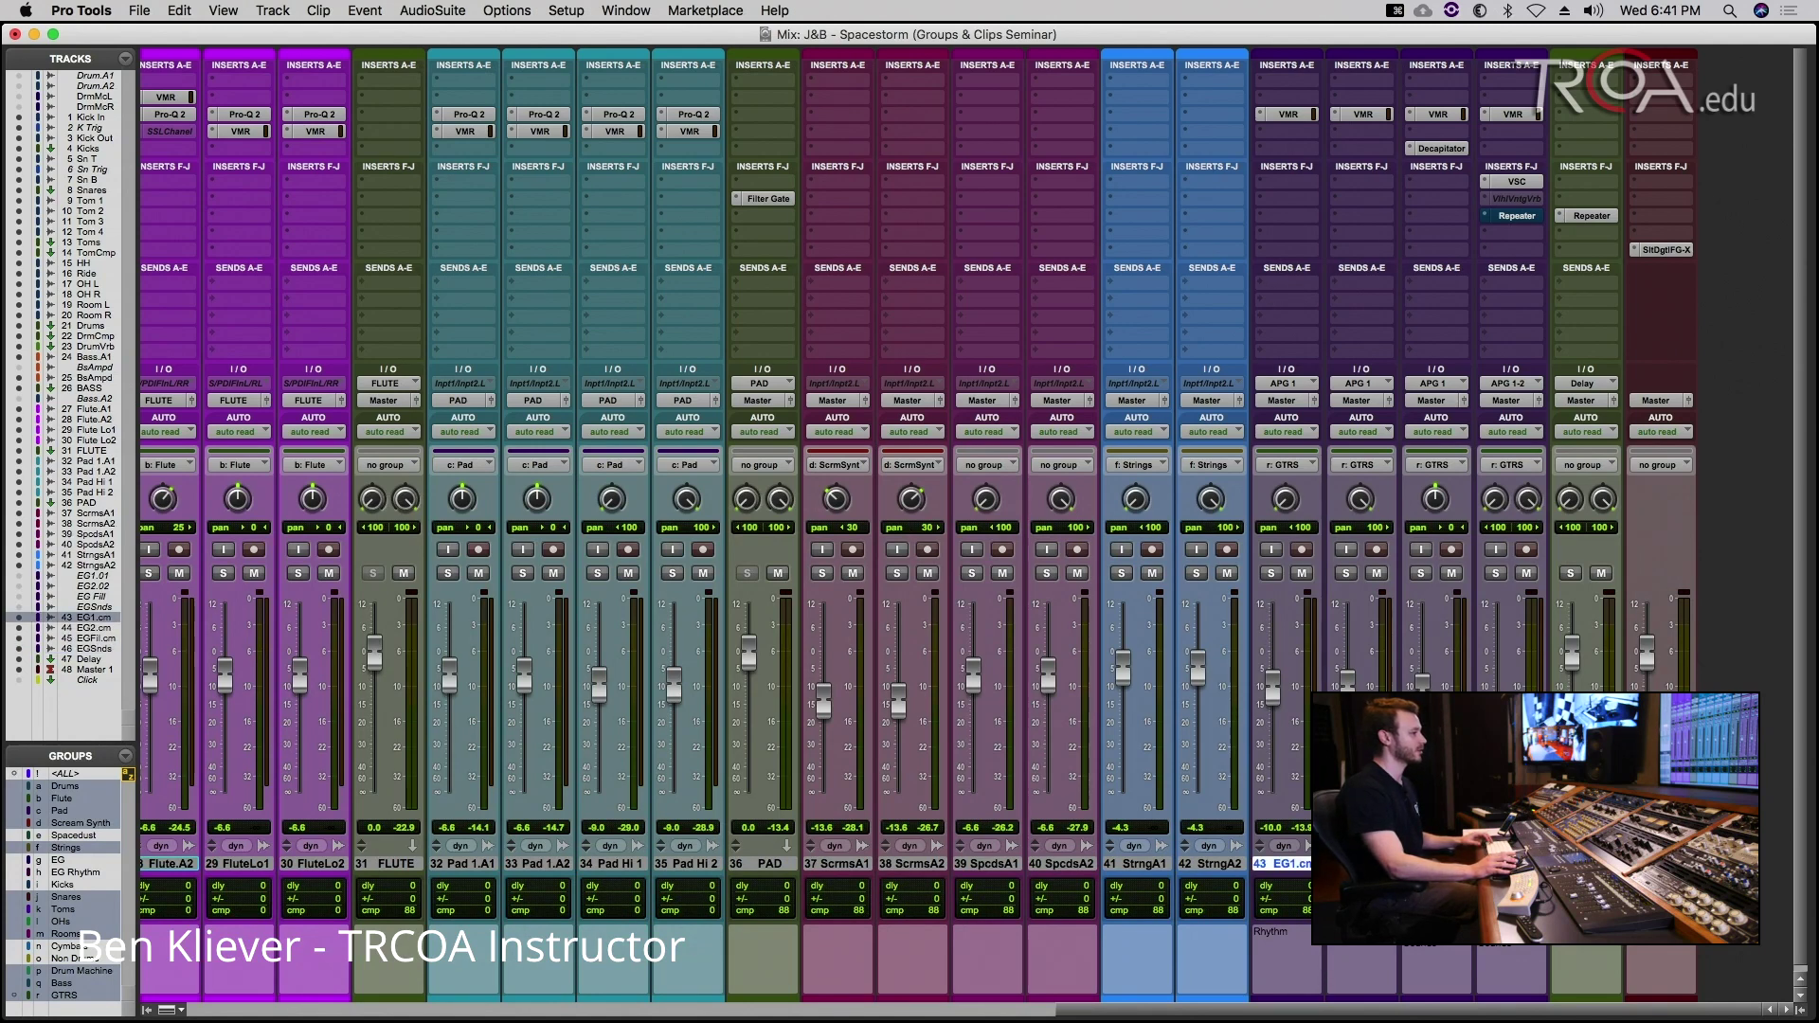
{"action": "left_click", "coordinate": [1510, 864], "text": "shift"}
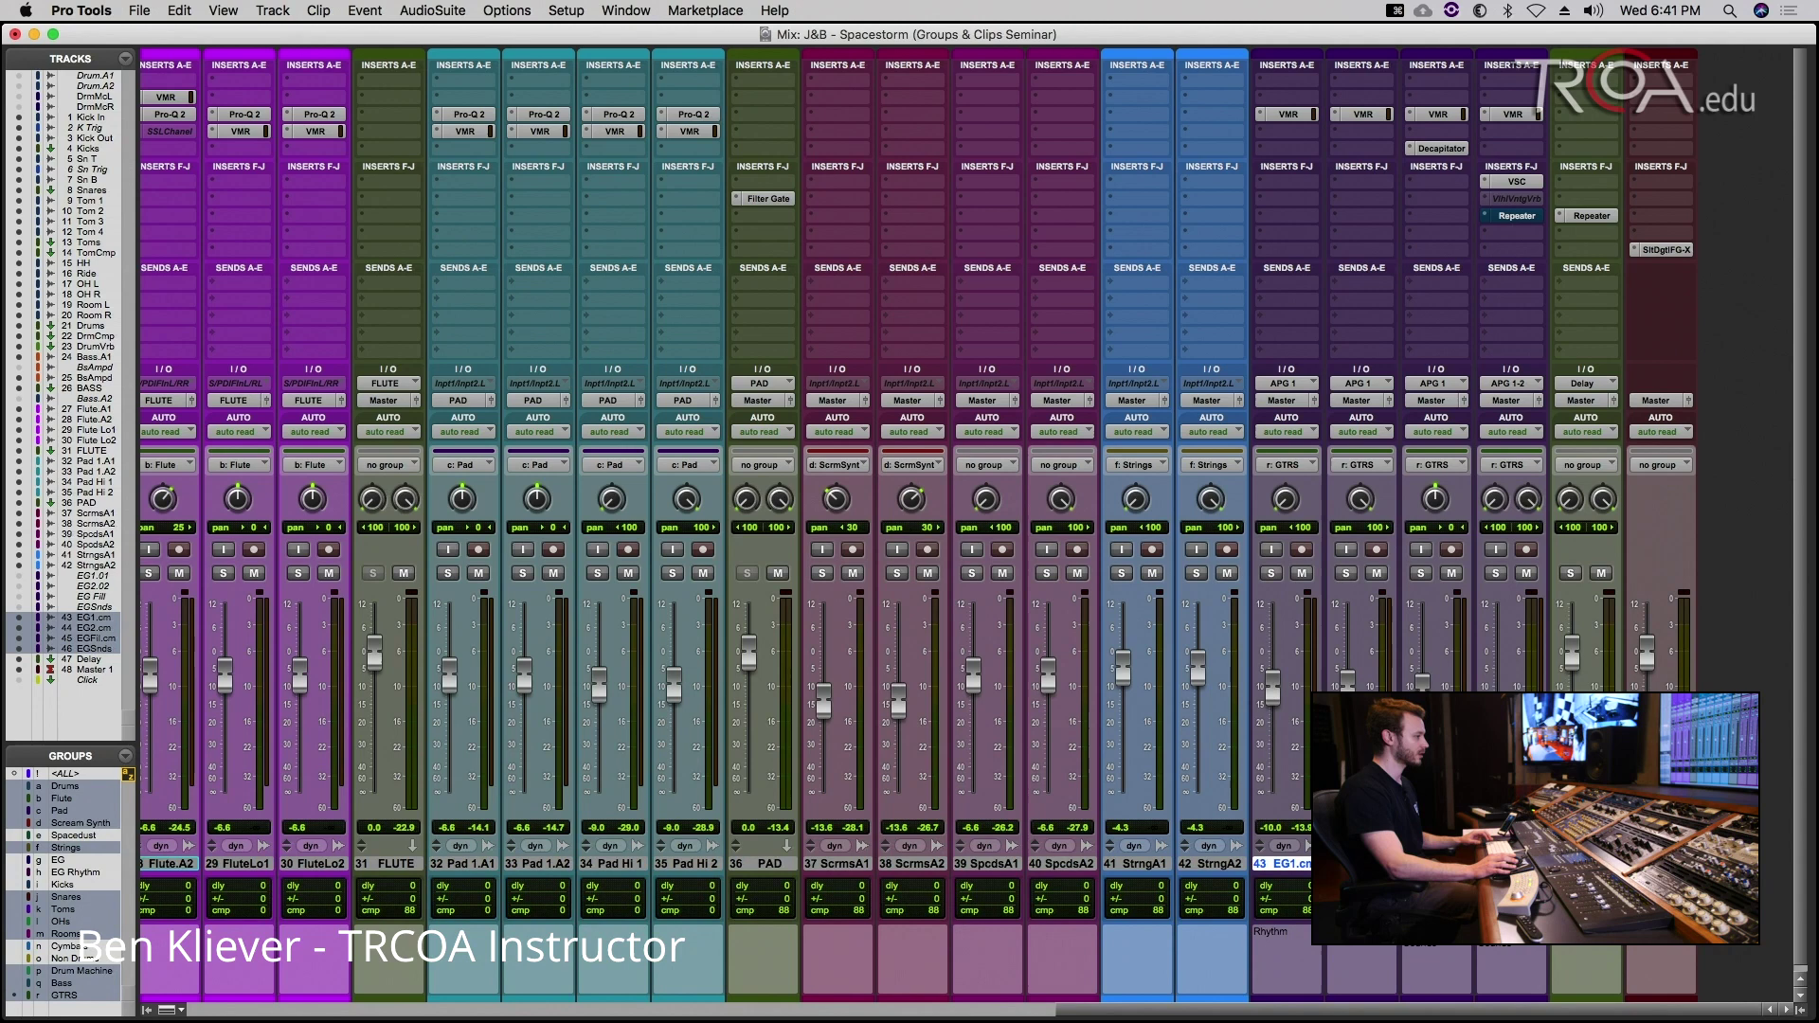
{"action": "left_click", "coordinate": [1281, 286]}
{"action": "mouse_move", "coordinate": [1280, 286]}
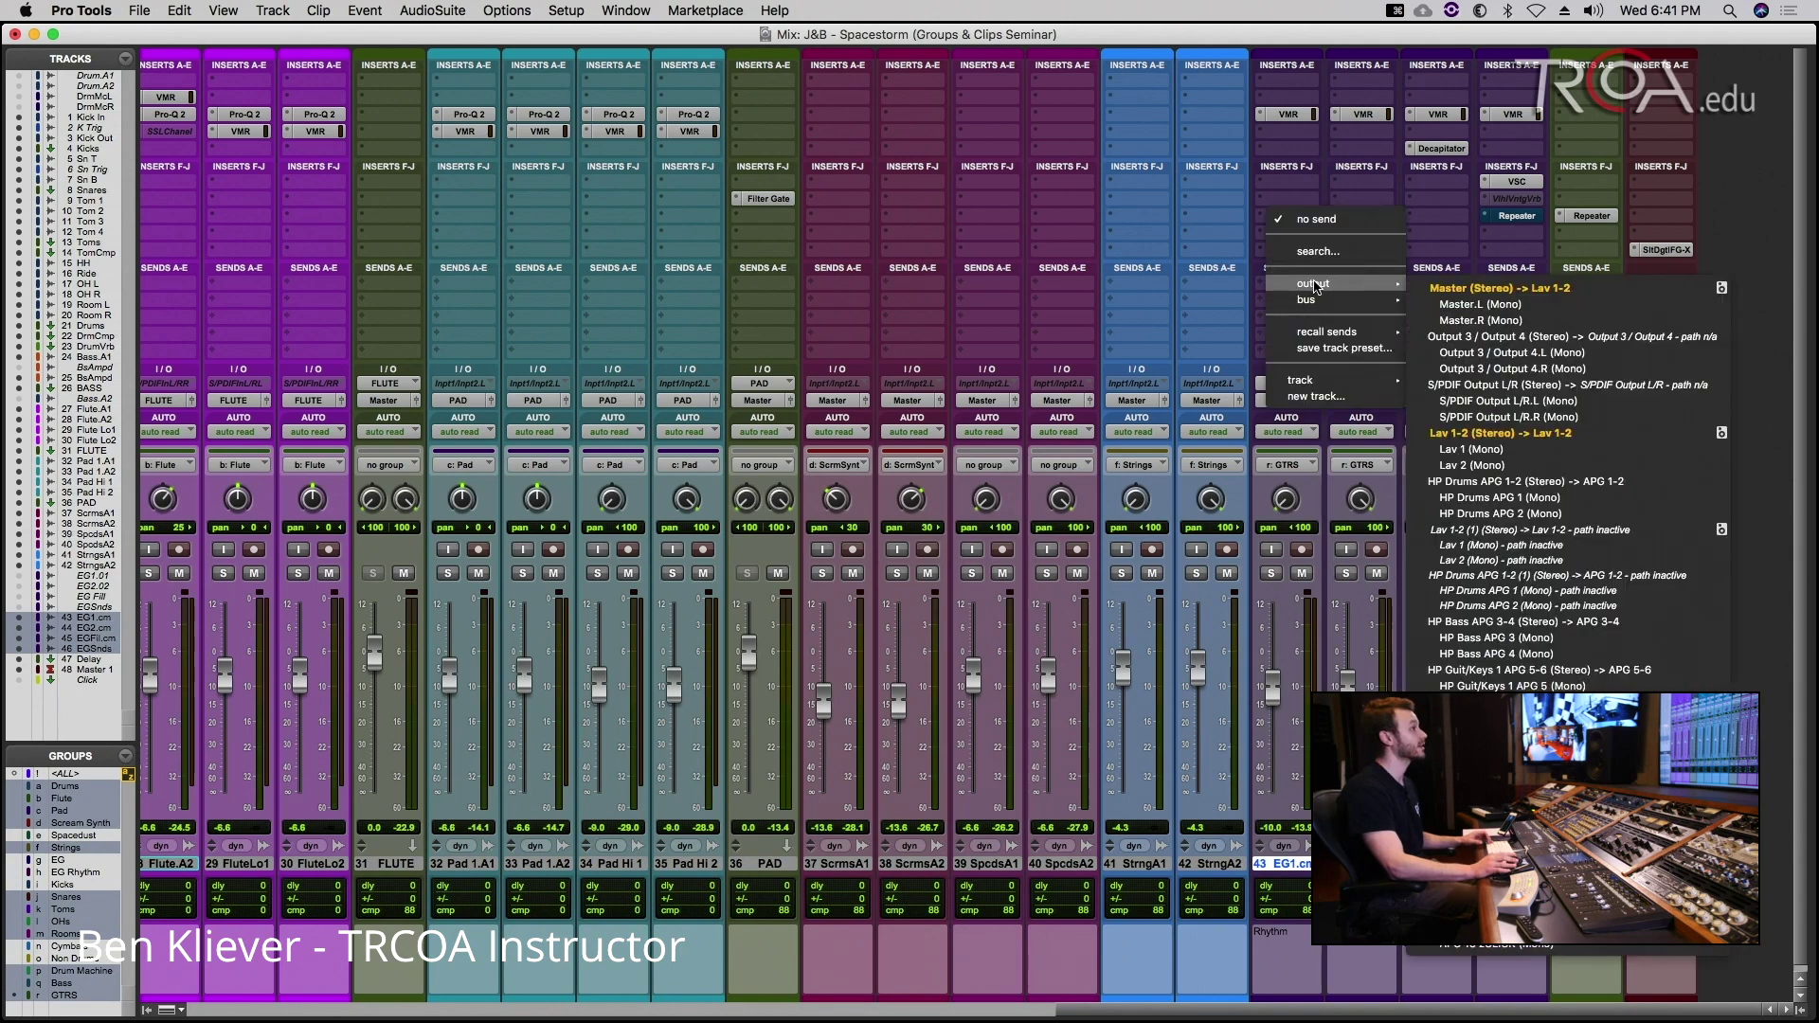
{"action": "left_click", "coordinate": [1513, 482], "text": "alt+shift"}
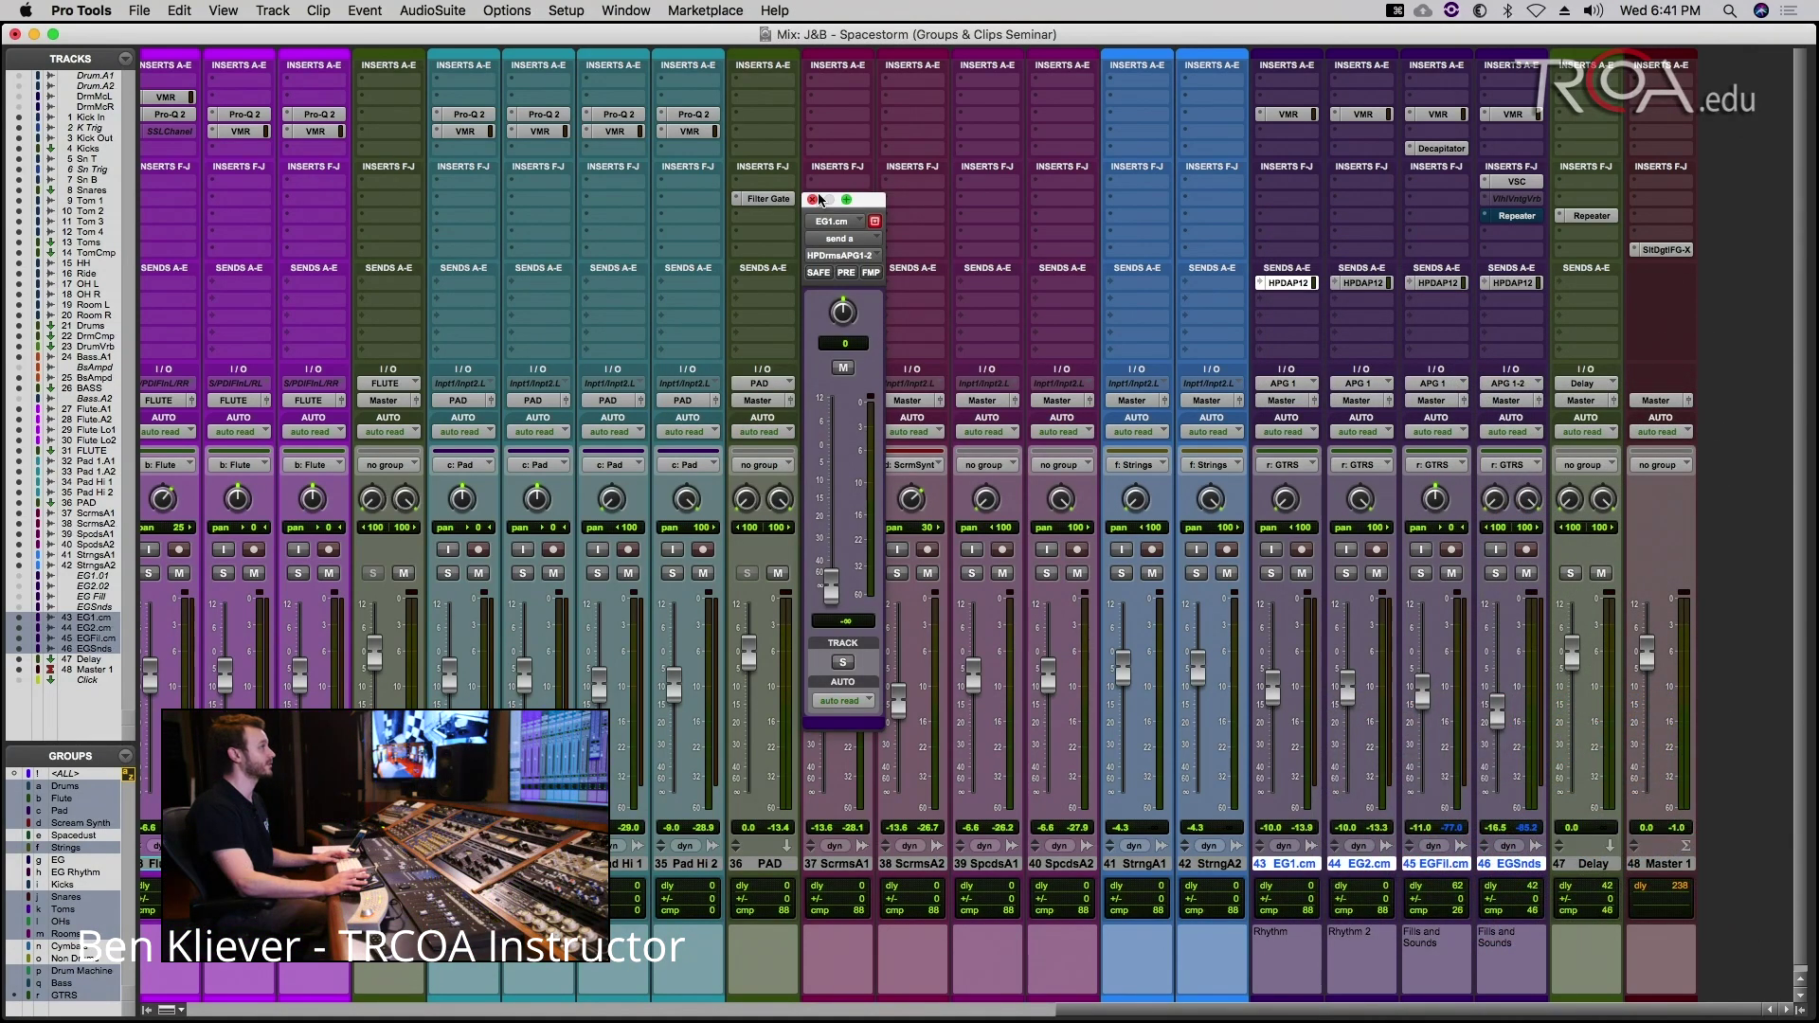
{"action": "left_click", "coordinate": [812, 200]}
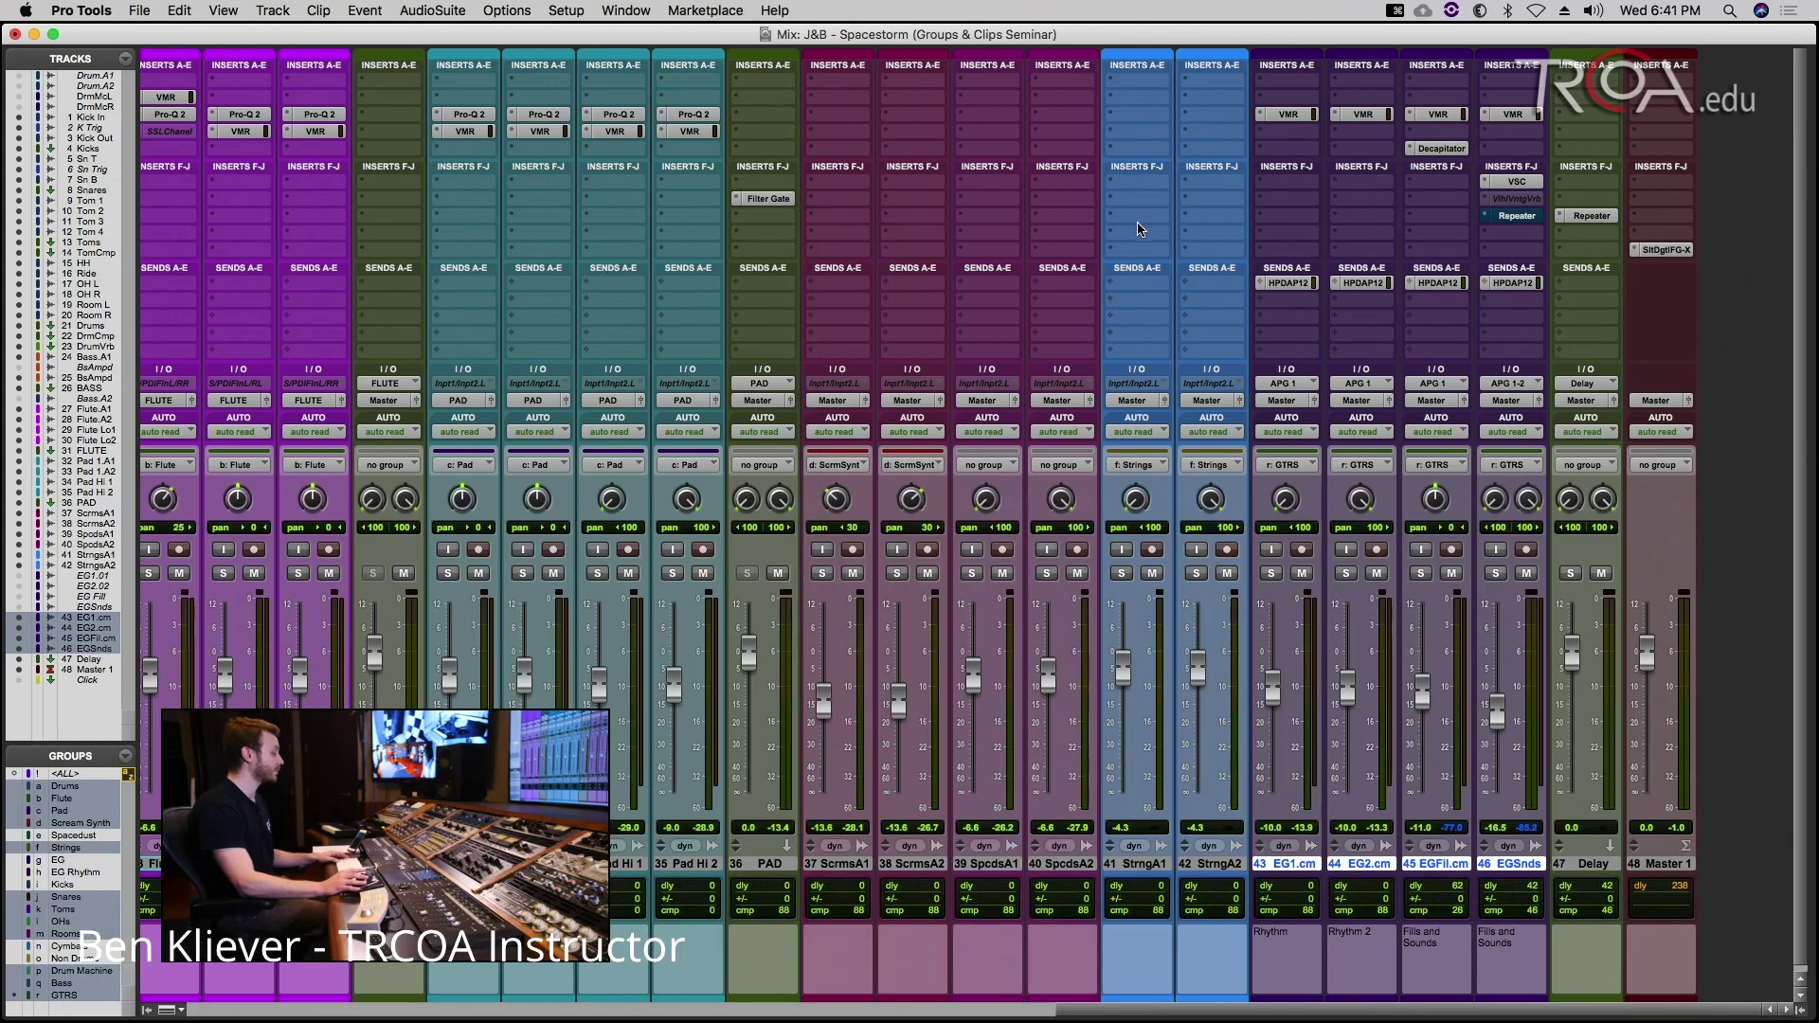
{"action": "left_click", "coordinate": [1267, 283], "text": "super"}
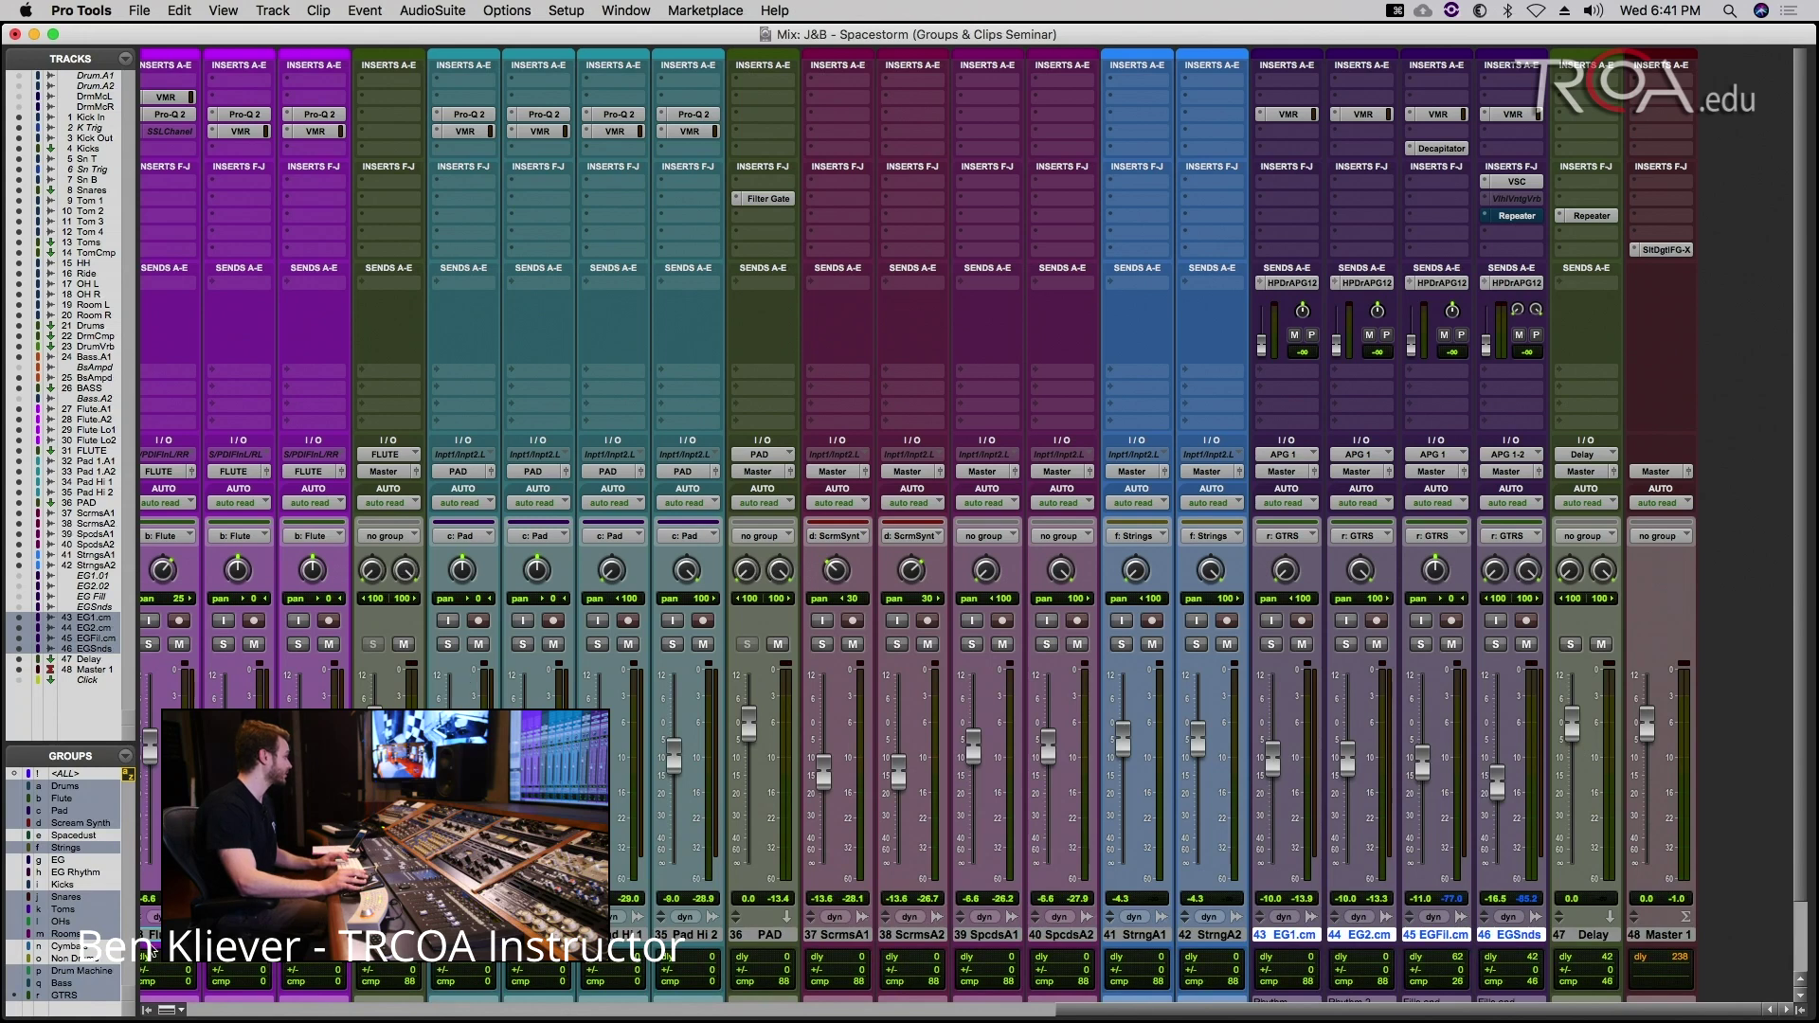
Step: Check the Level and Mute attributes for sends a through j in the GTRS group and close its settings
{"action": "right_click", "coordinate": [70, 996]}
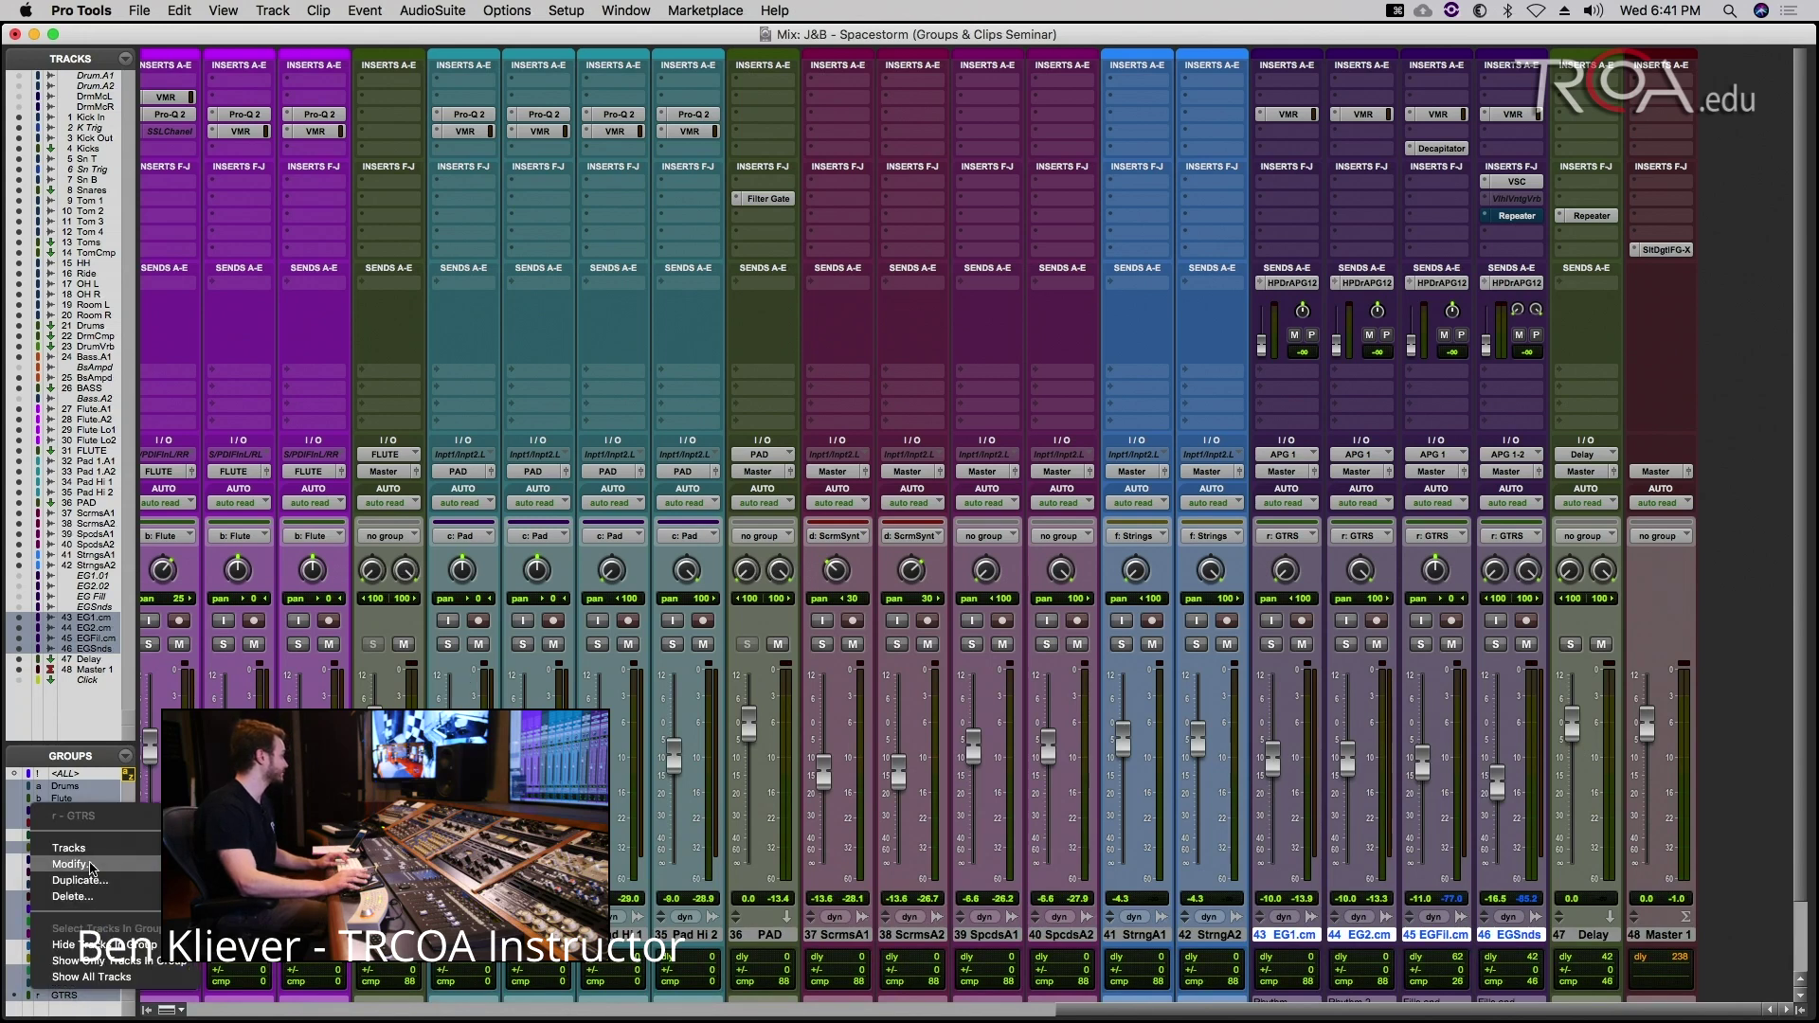
{"action": "left_click", "coordinate": [92, 866]}
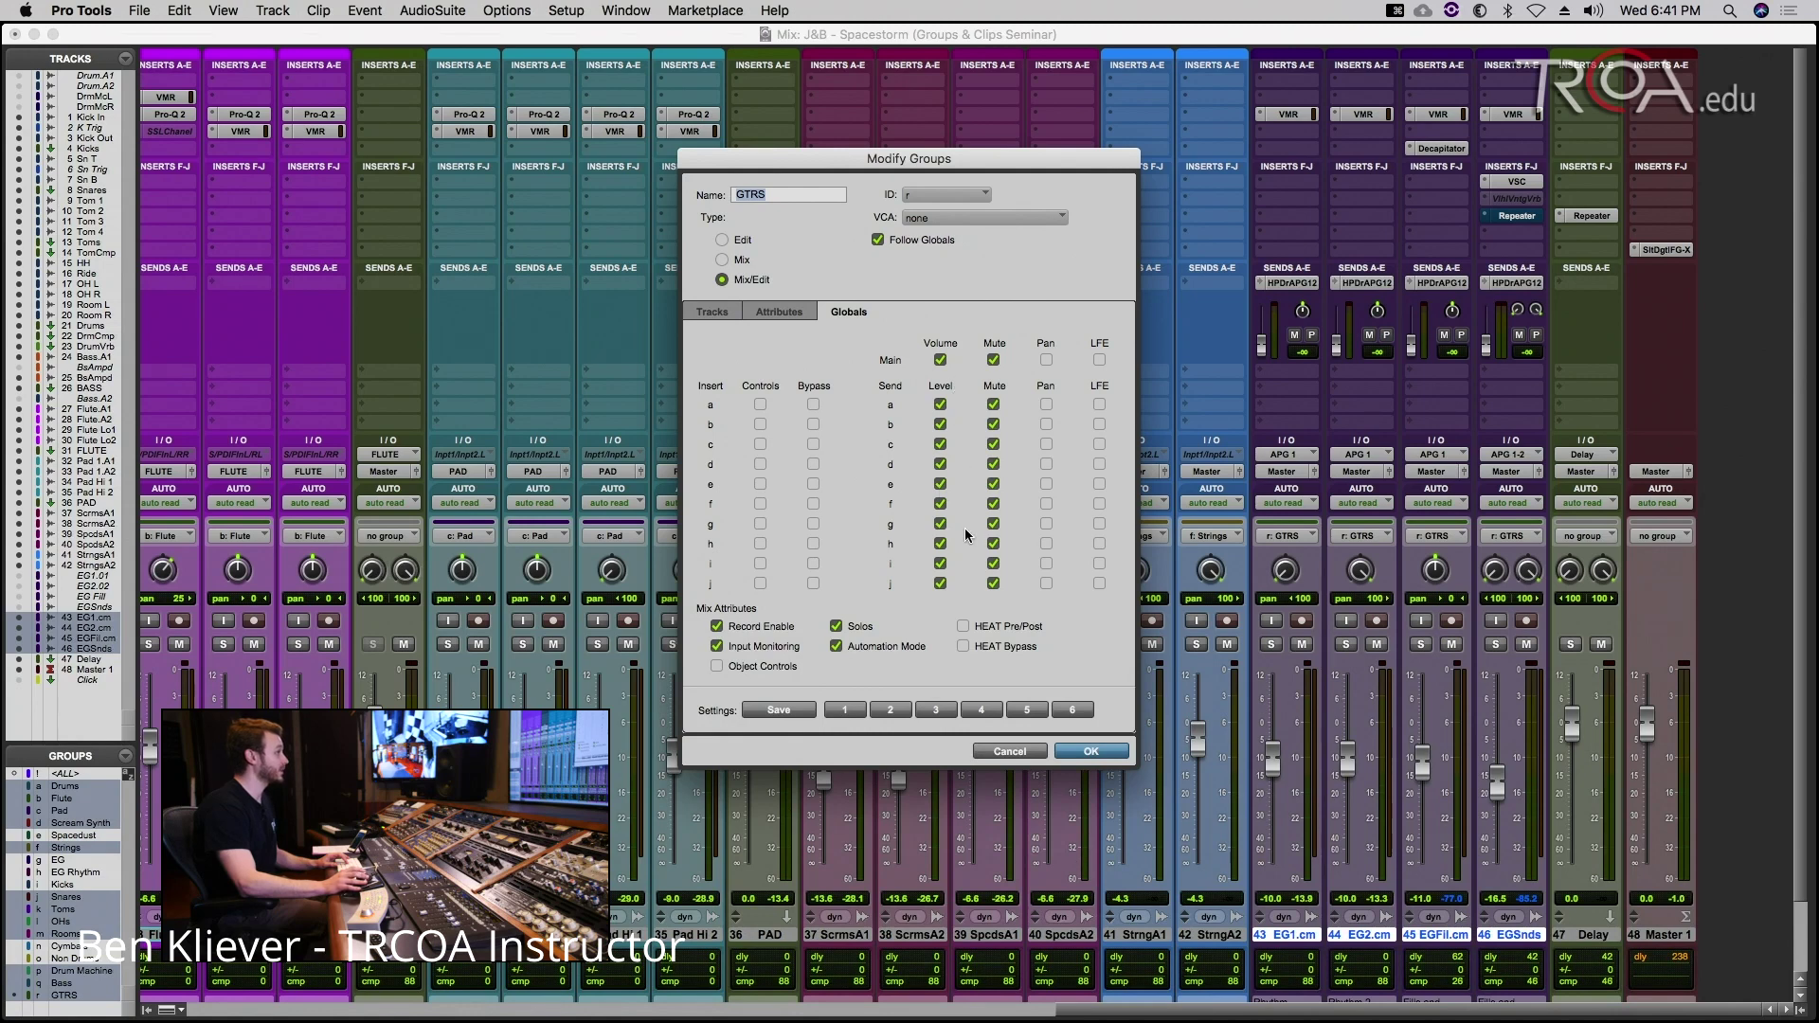
{"action": "left_click", "coordinate": [1078, 753]}
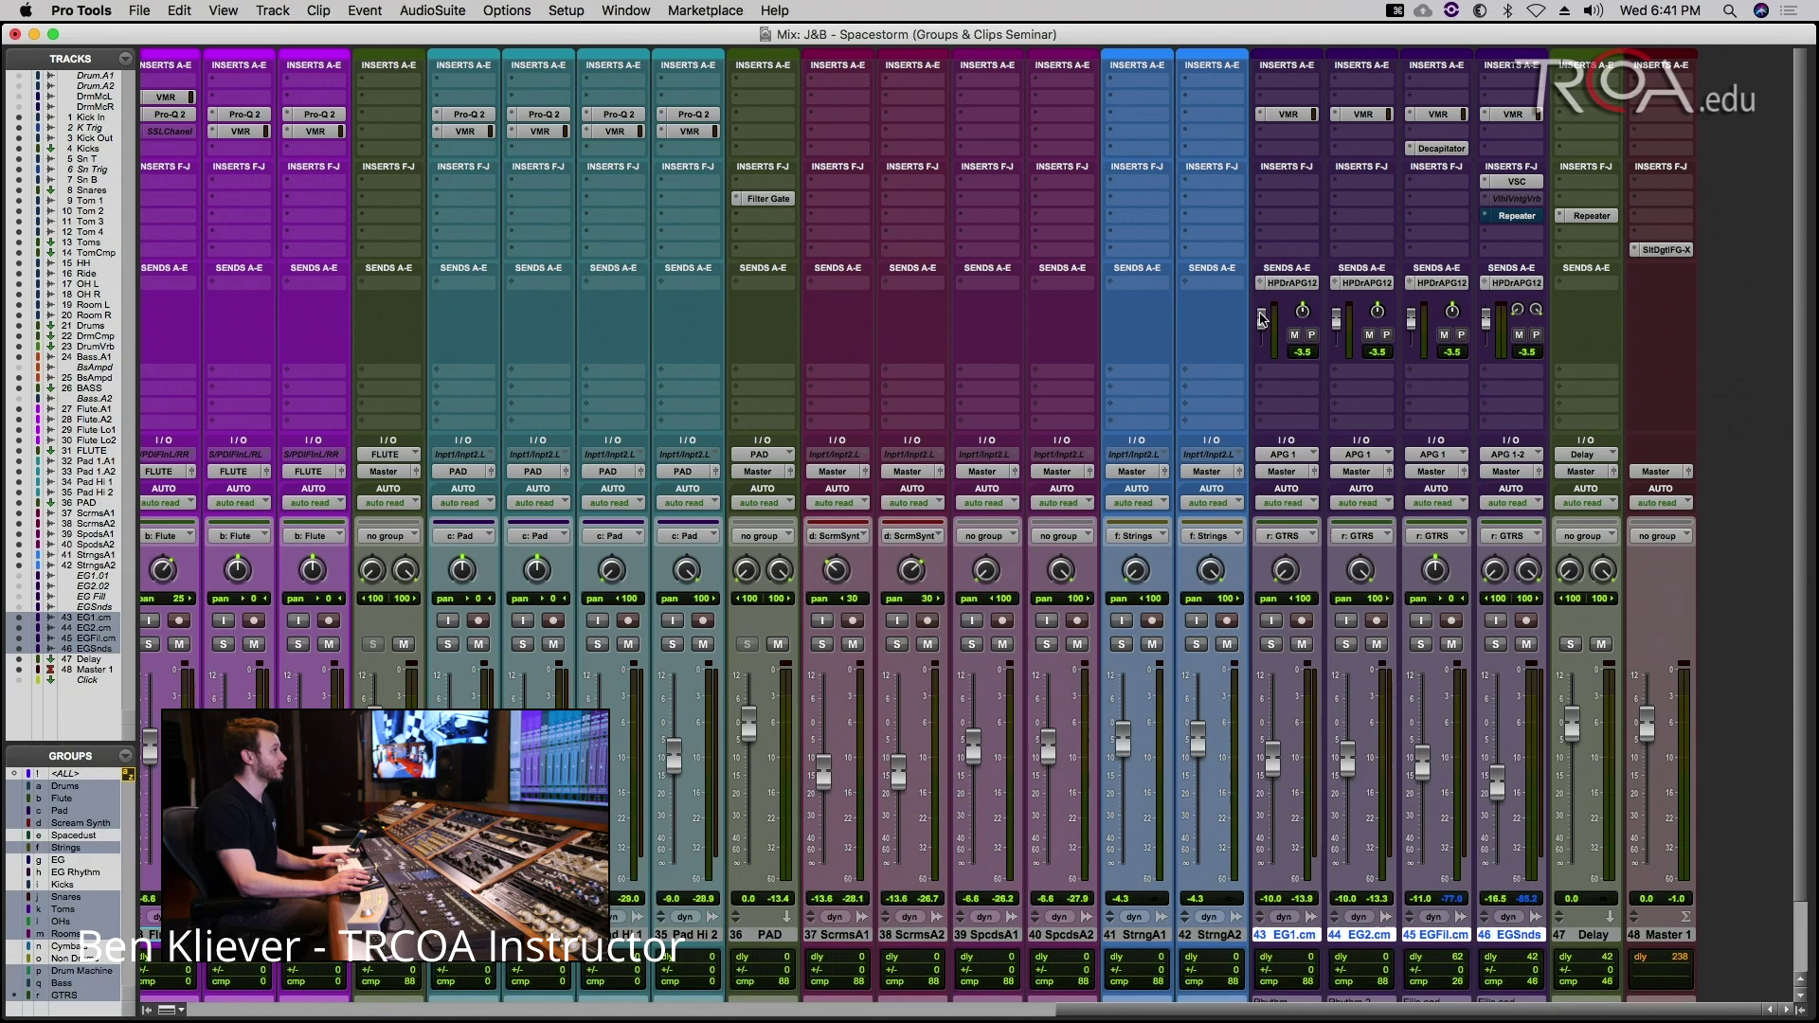
Step: Lower the linked send a level of the four EG tracks to -24.4 dB and bring it all the way down to -∞
{"action": "left_click_drag", "start_coordinate": [1263, 351], "coordinate": [1263, 338]}
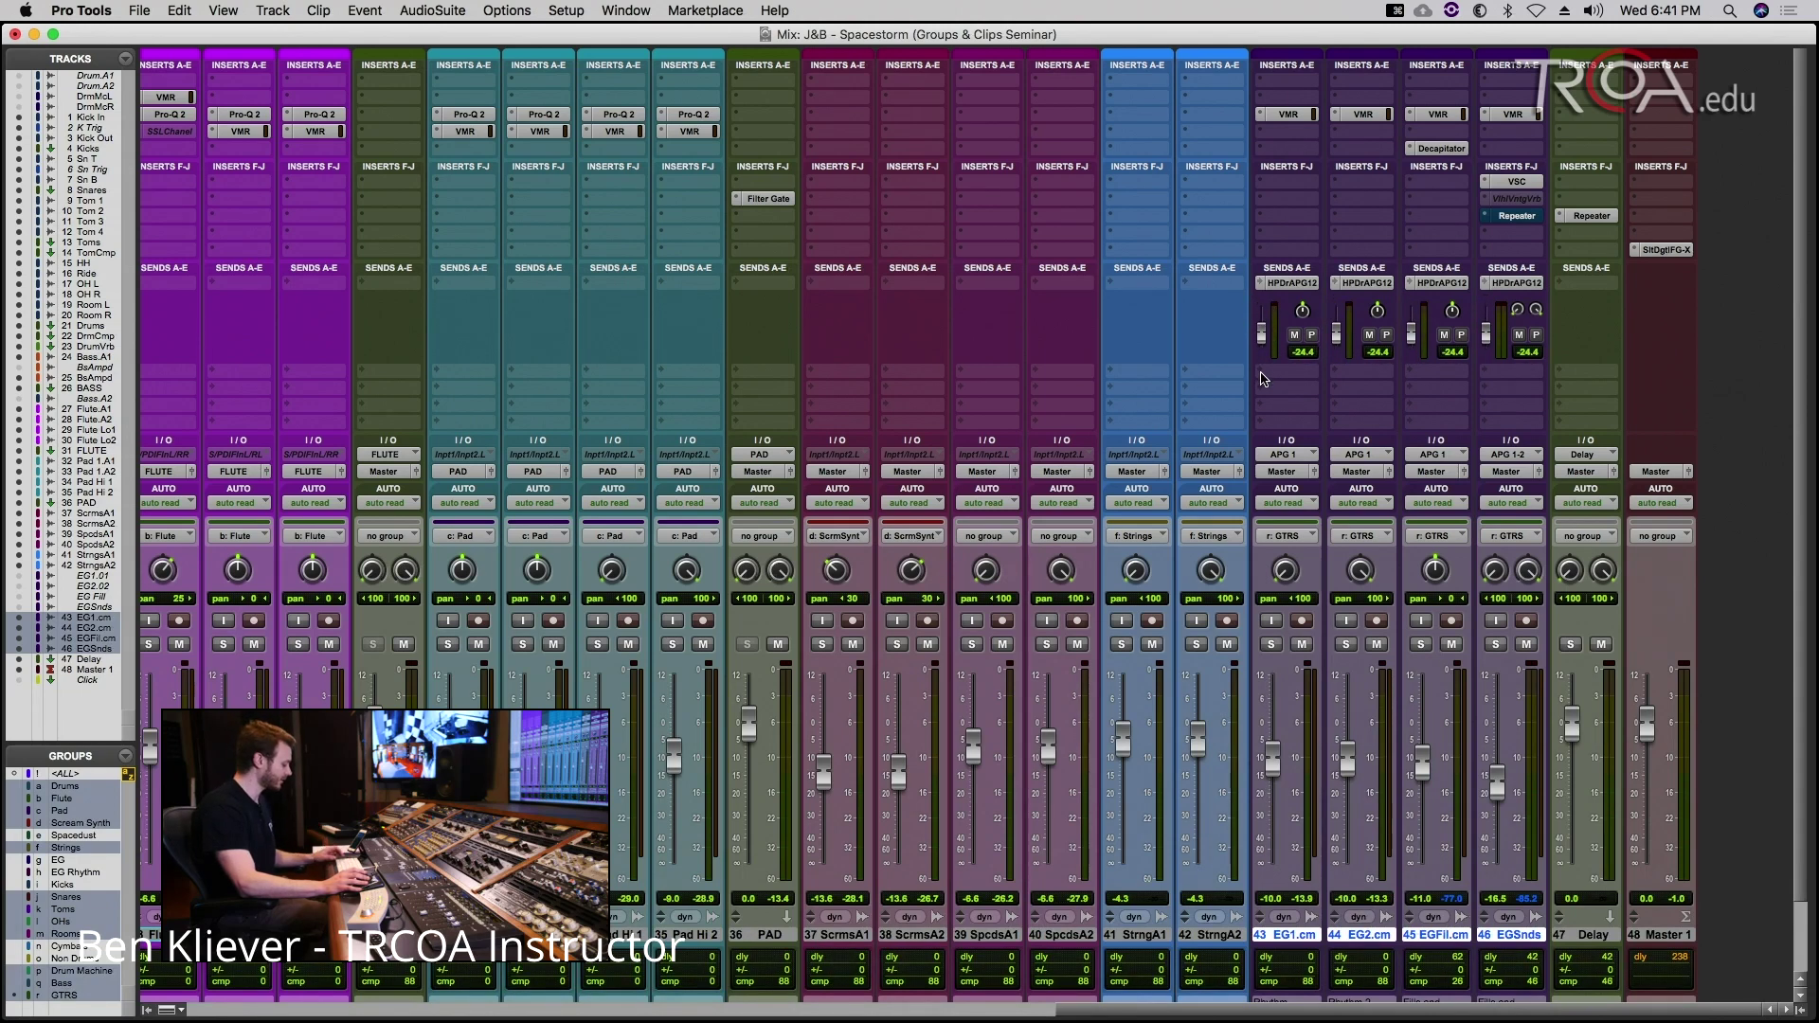
{"action": "left_click", "coordinate": [1261, 365]}
{"action": "left_click", "coordinate": [1222, 324]}
{"action": "left_click_drag", "start_coordinate": [1262, 332], "coordinate": [1264, 377]}
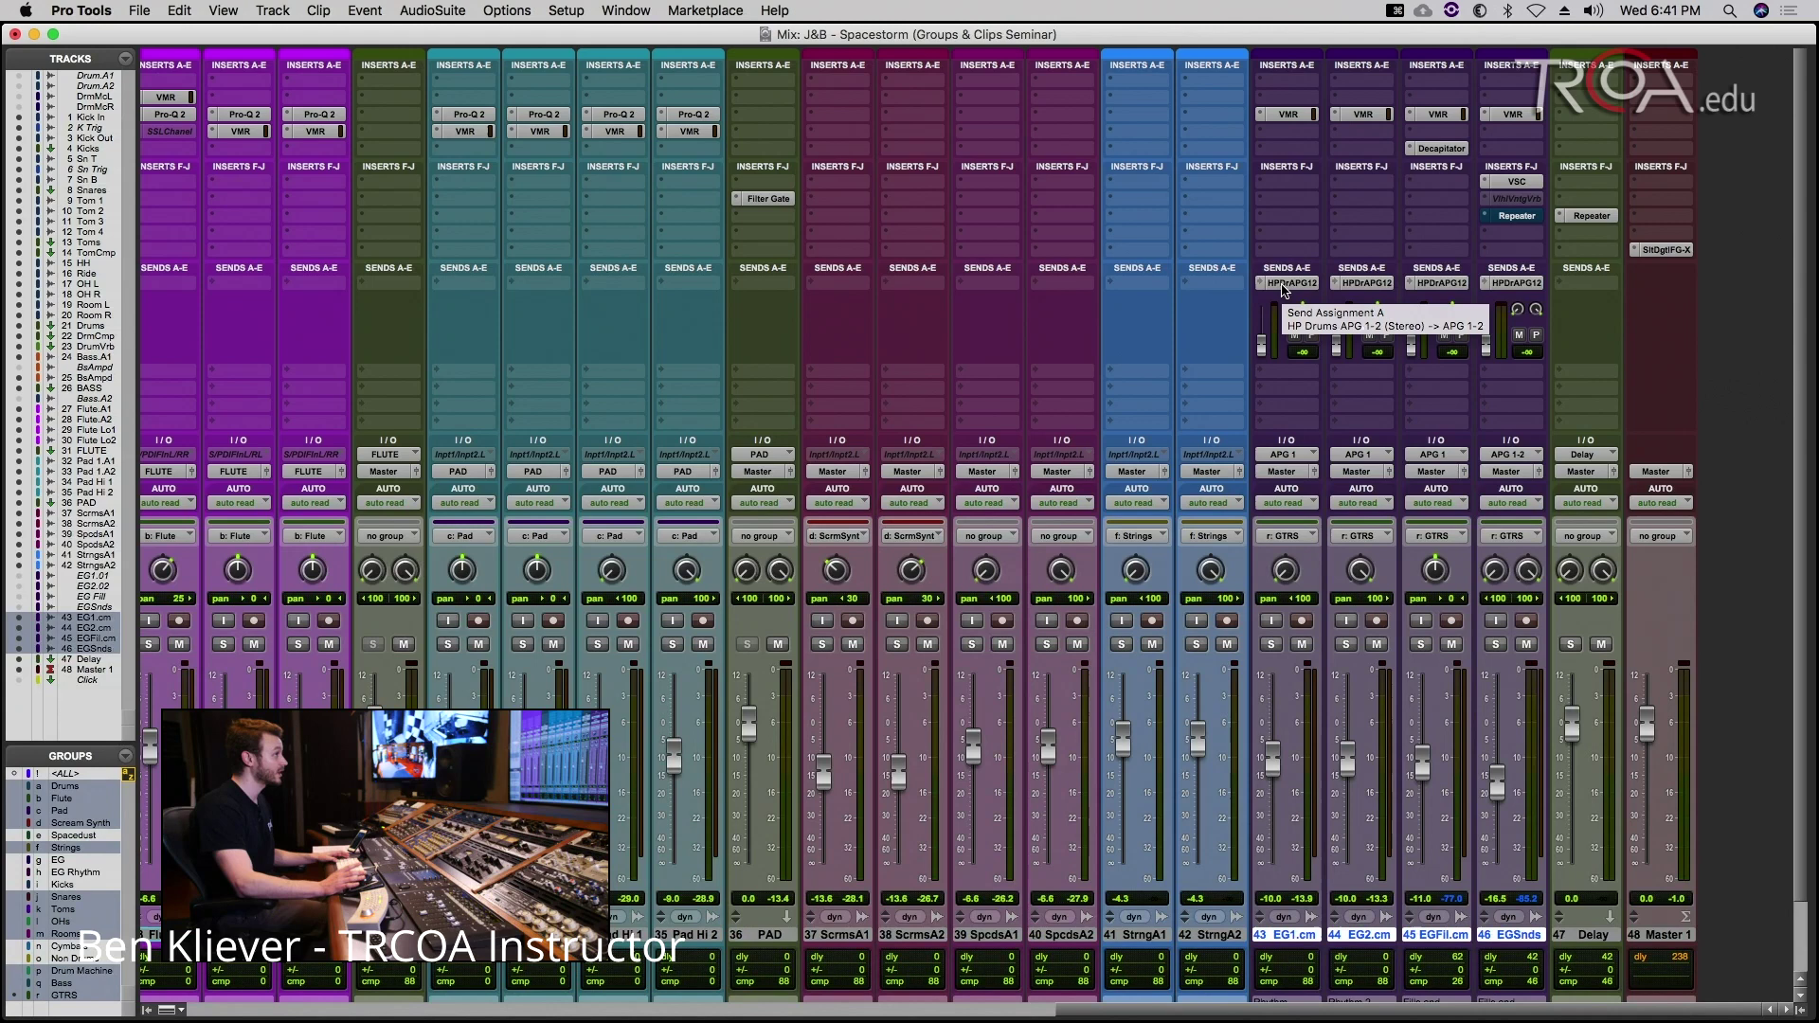
Step: Toggle the send a mute on and off for the EG tracks, and raise the send level before resetting it to 0.0 dB
{"action": "left_click", "coordinate": [1284, 287], "text": "super"}
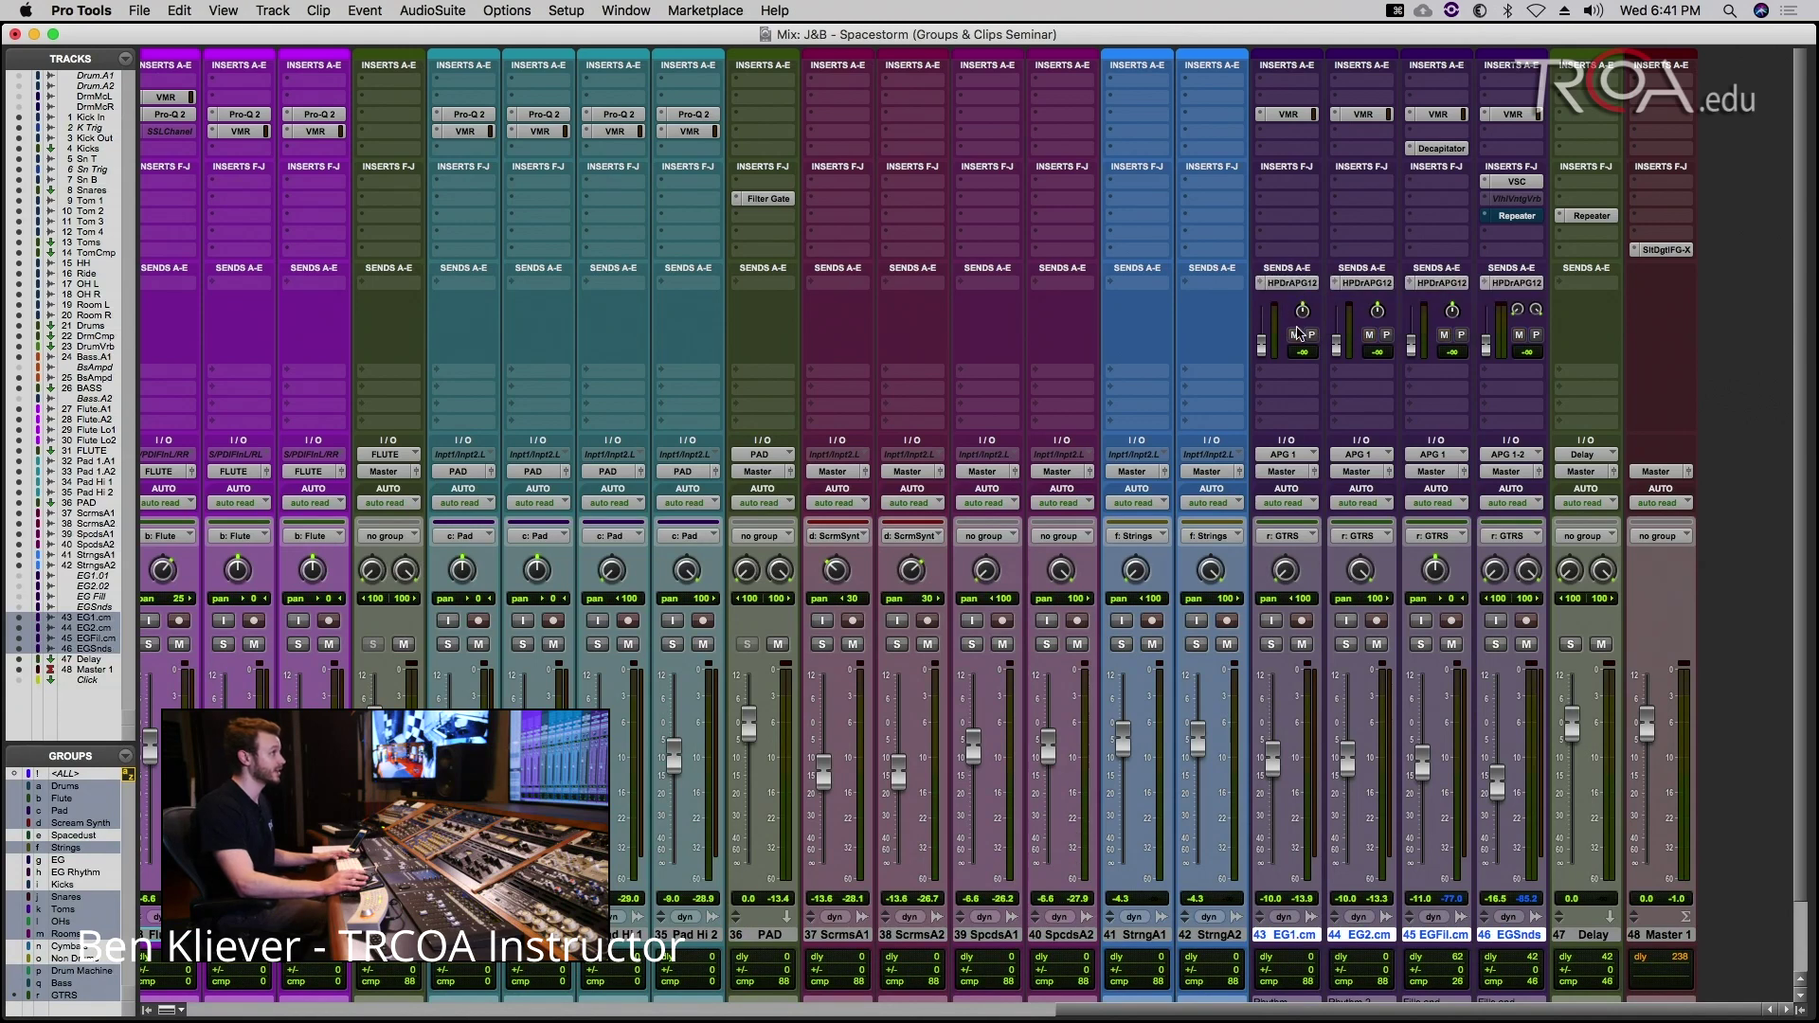
{"action": "left_click", "coordinate": [1295, 336]}
{"action": "left_click", "coordinate": [1311, 336]}
{"action": "left_click", "coordinate": [1311, 337]}
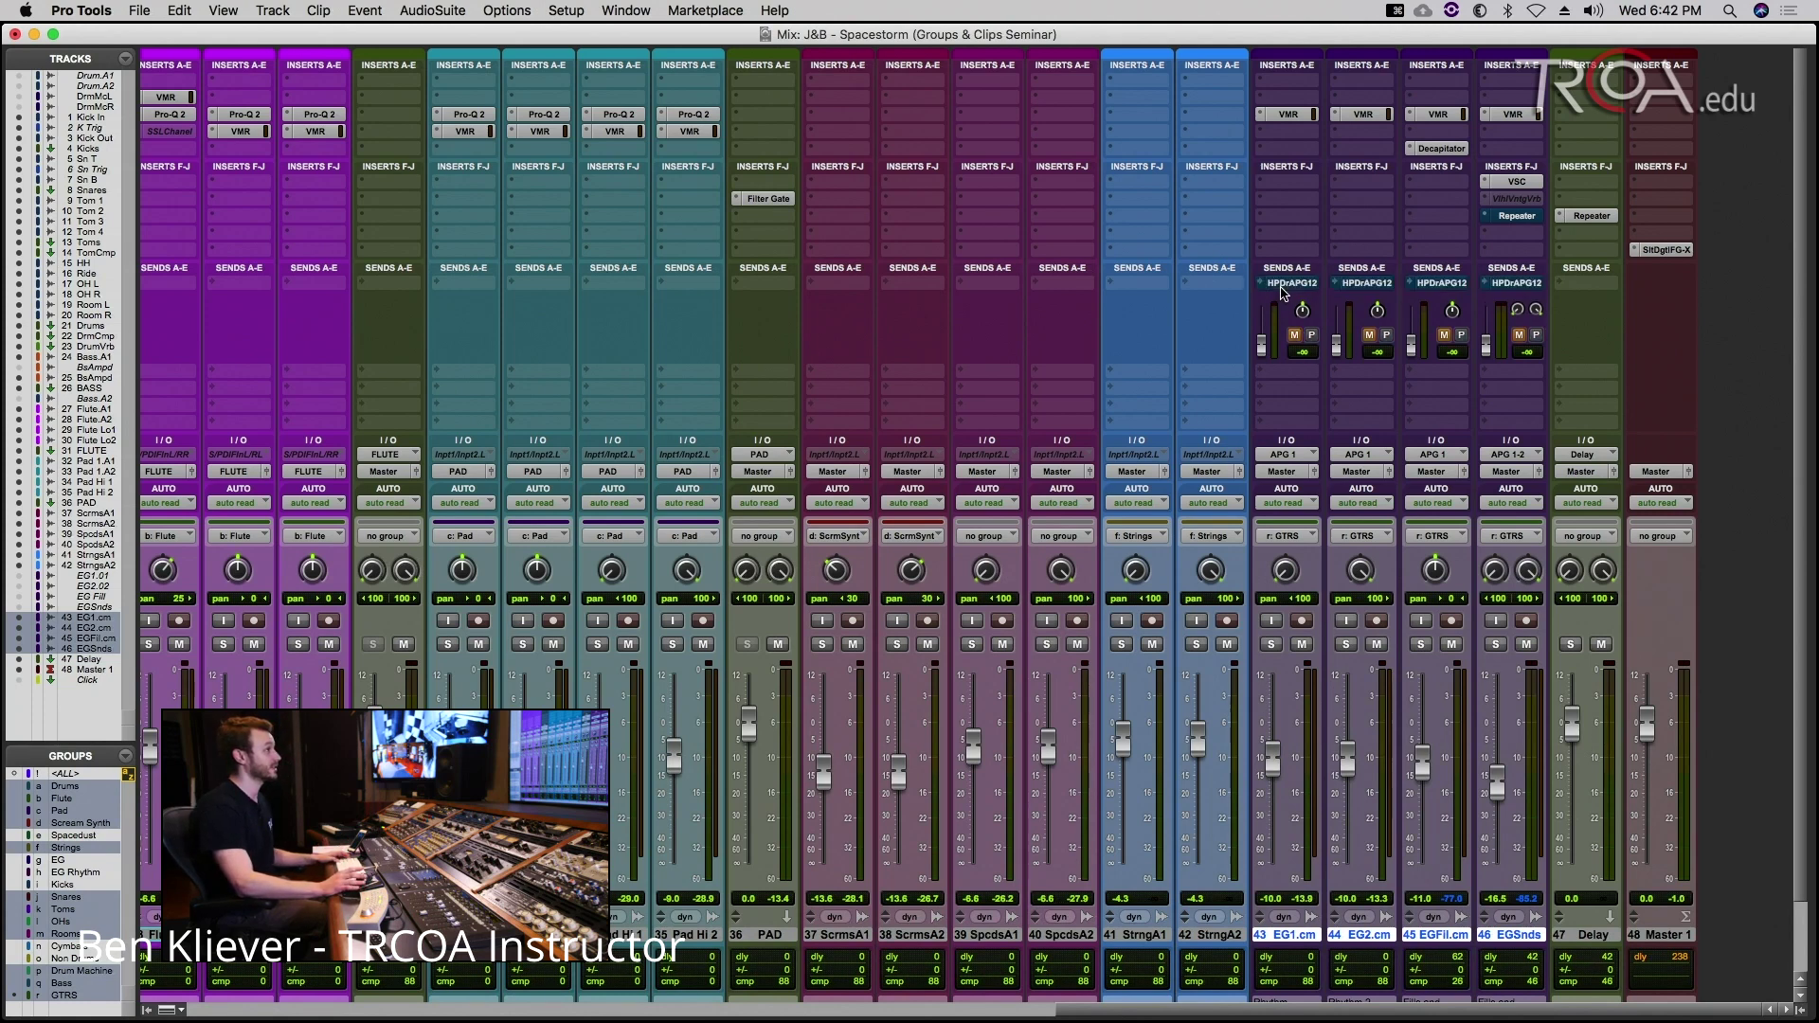
{"action": "mouse_move", "coordinate": [1261, 347]}
{"action": "left_mouse_down"}
{"action": "mouse_move", "coordinate": [1259, 306]}
{"action": "mouse_move", "coordinate": [1252, 330]}
{"action": "left_mouse_up"}
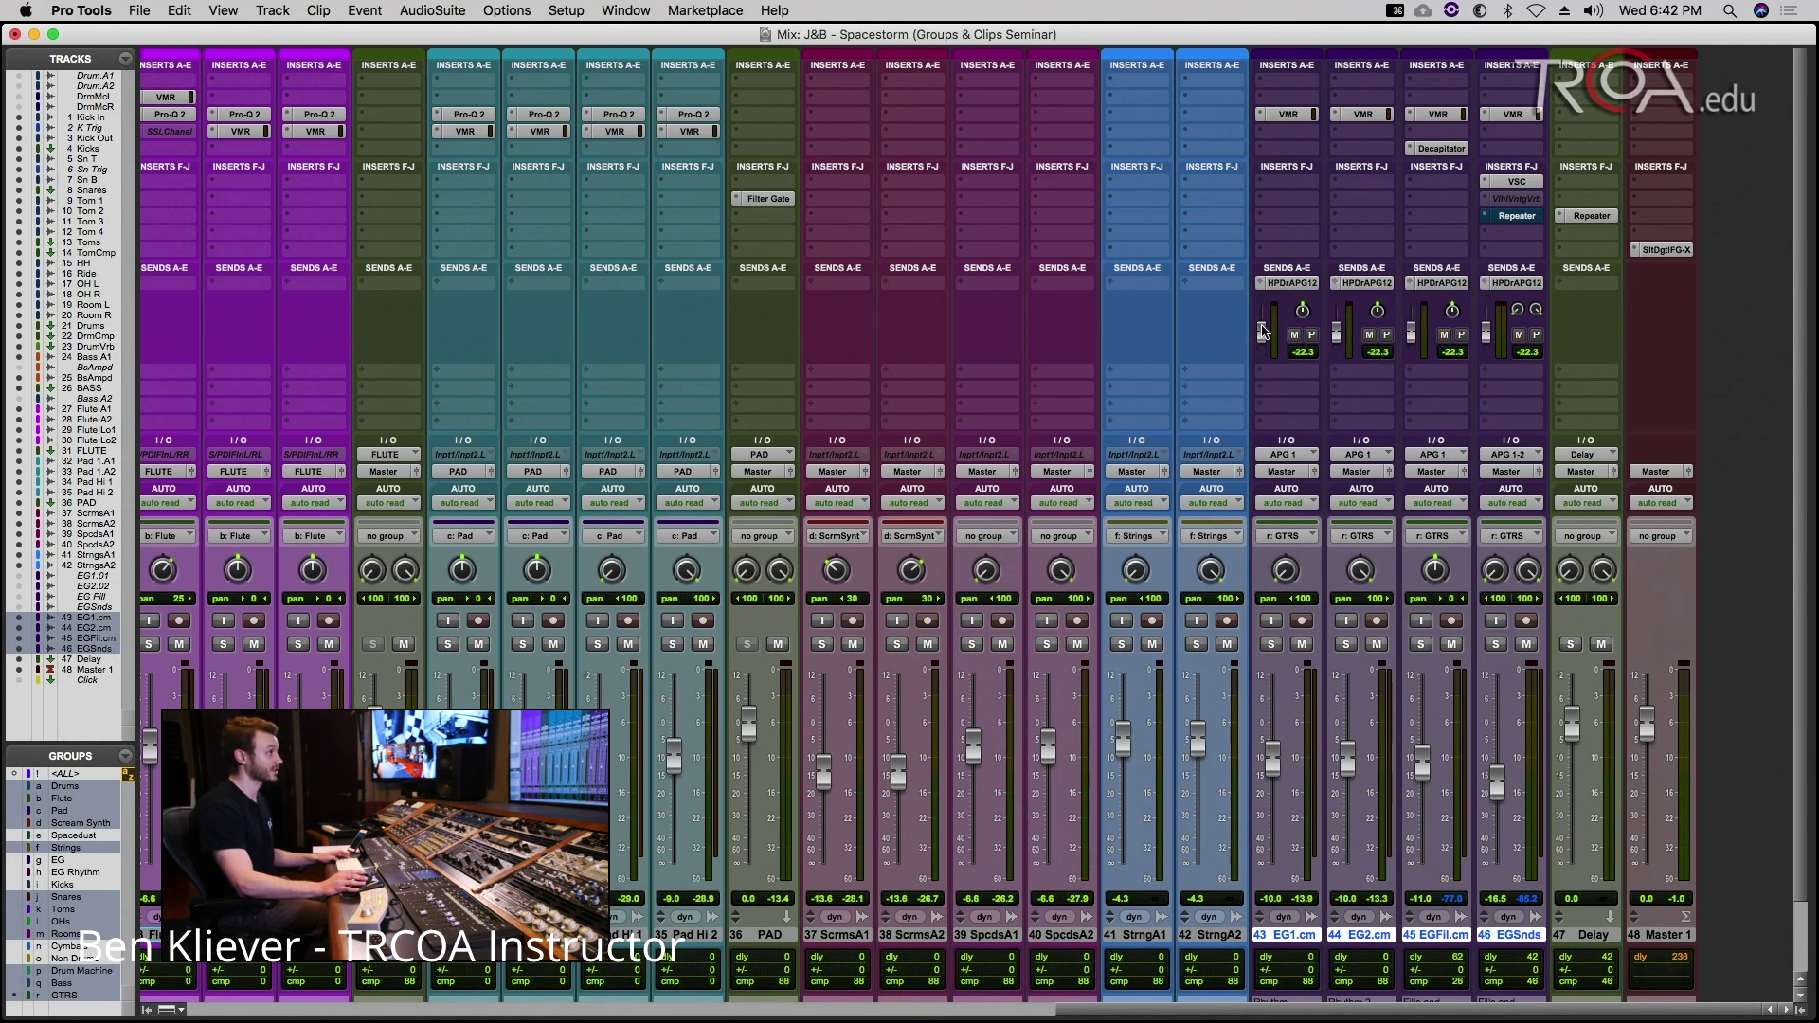
{"action": "left_click", "coordinate": [1261, 330], "text": "alt"}
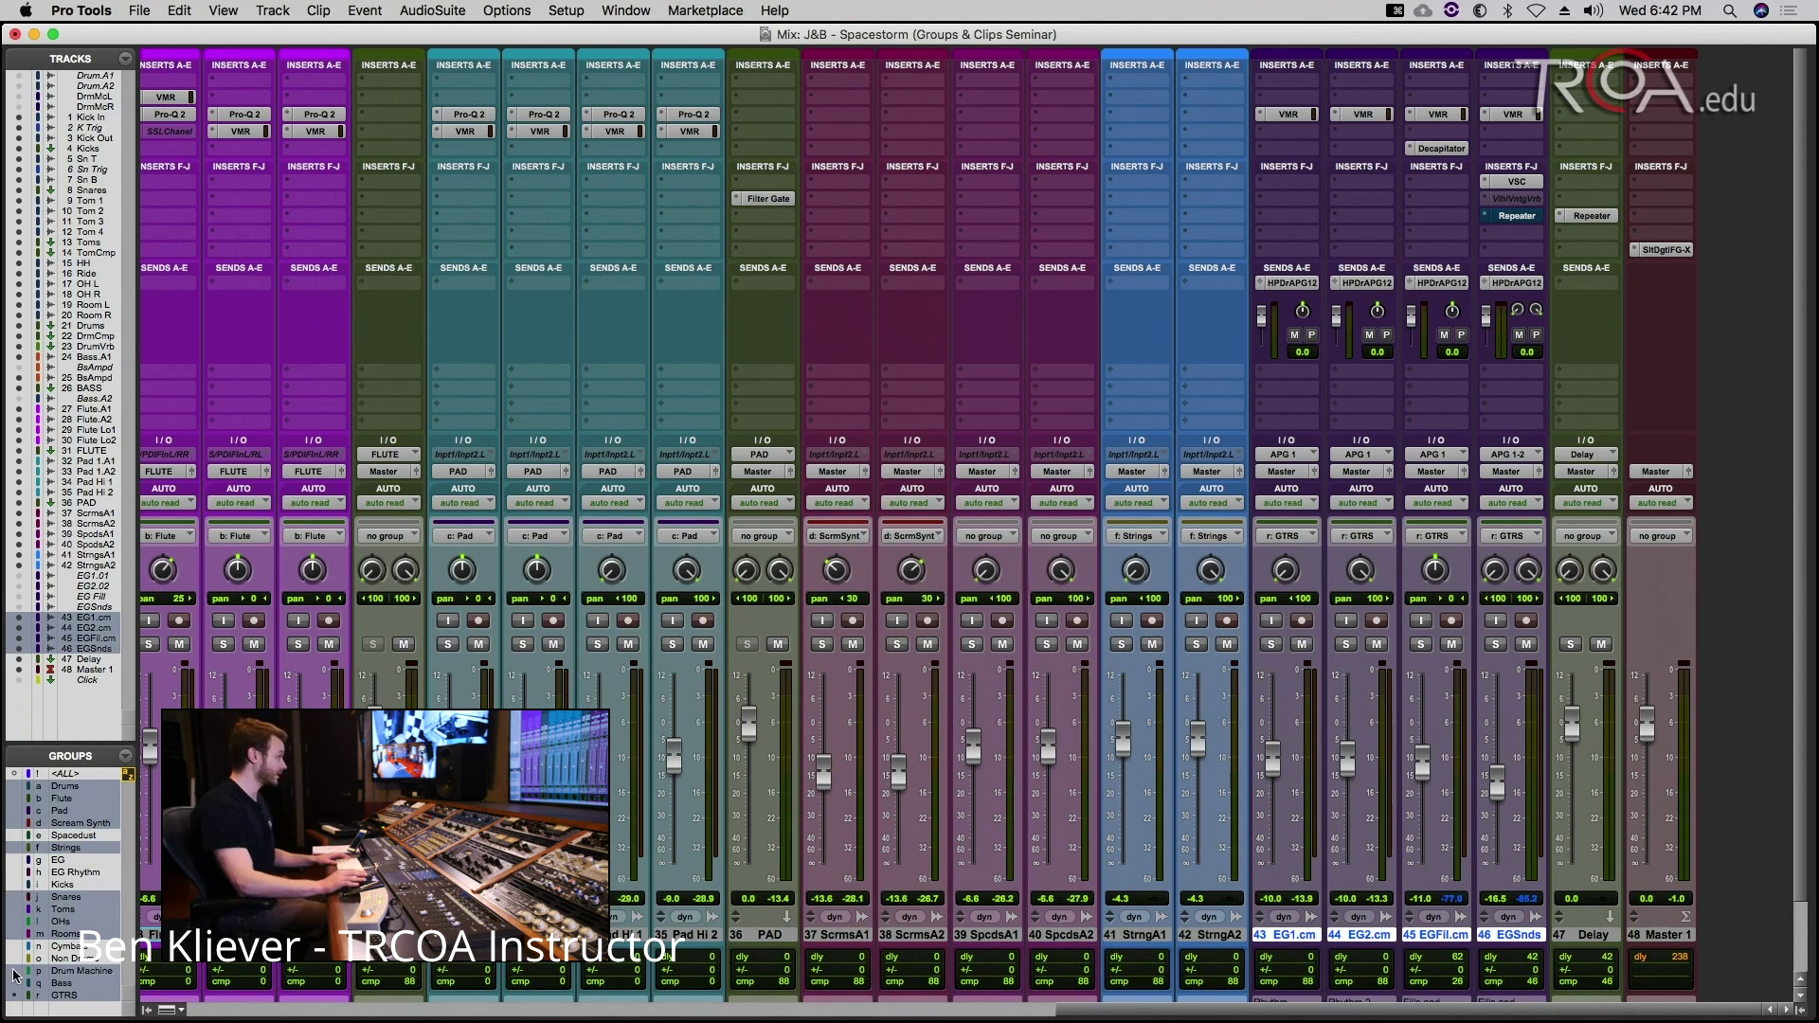
Step: Review the send attributes in the GTRS group's global settings and close the group dialog
{"action": "right_click", "coordinate": [97, 996]}
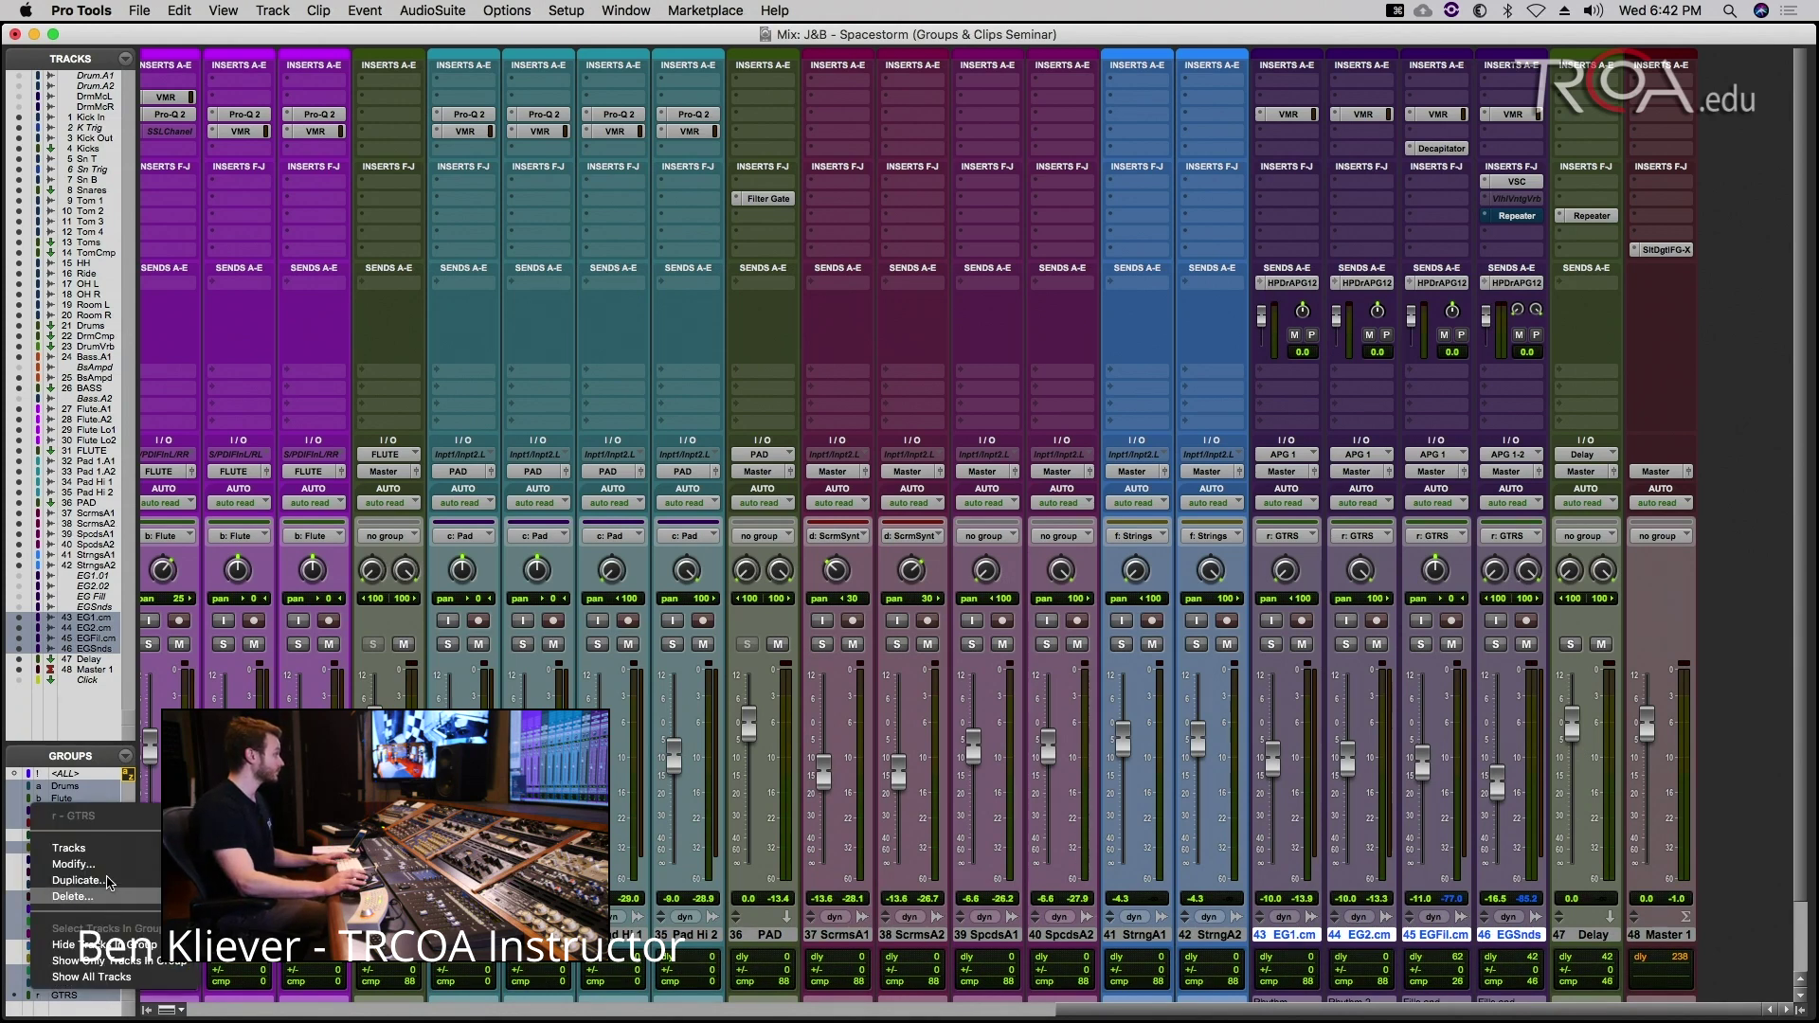
{"action": "left_click", "coordinate": [105, 866]}
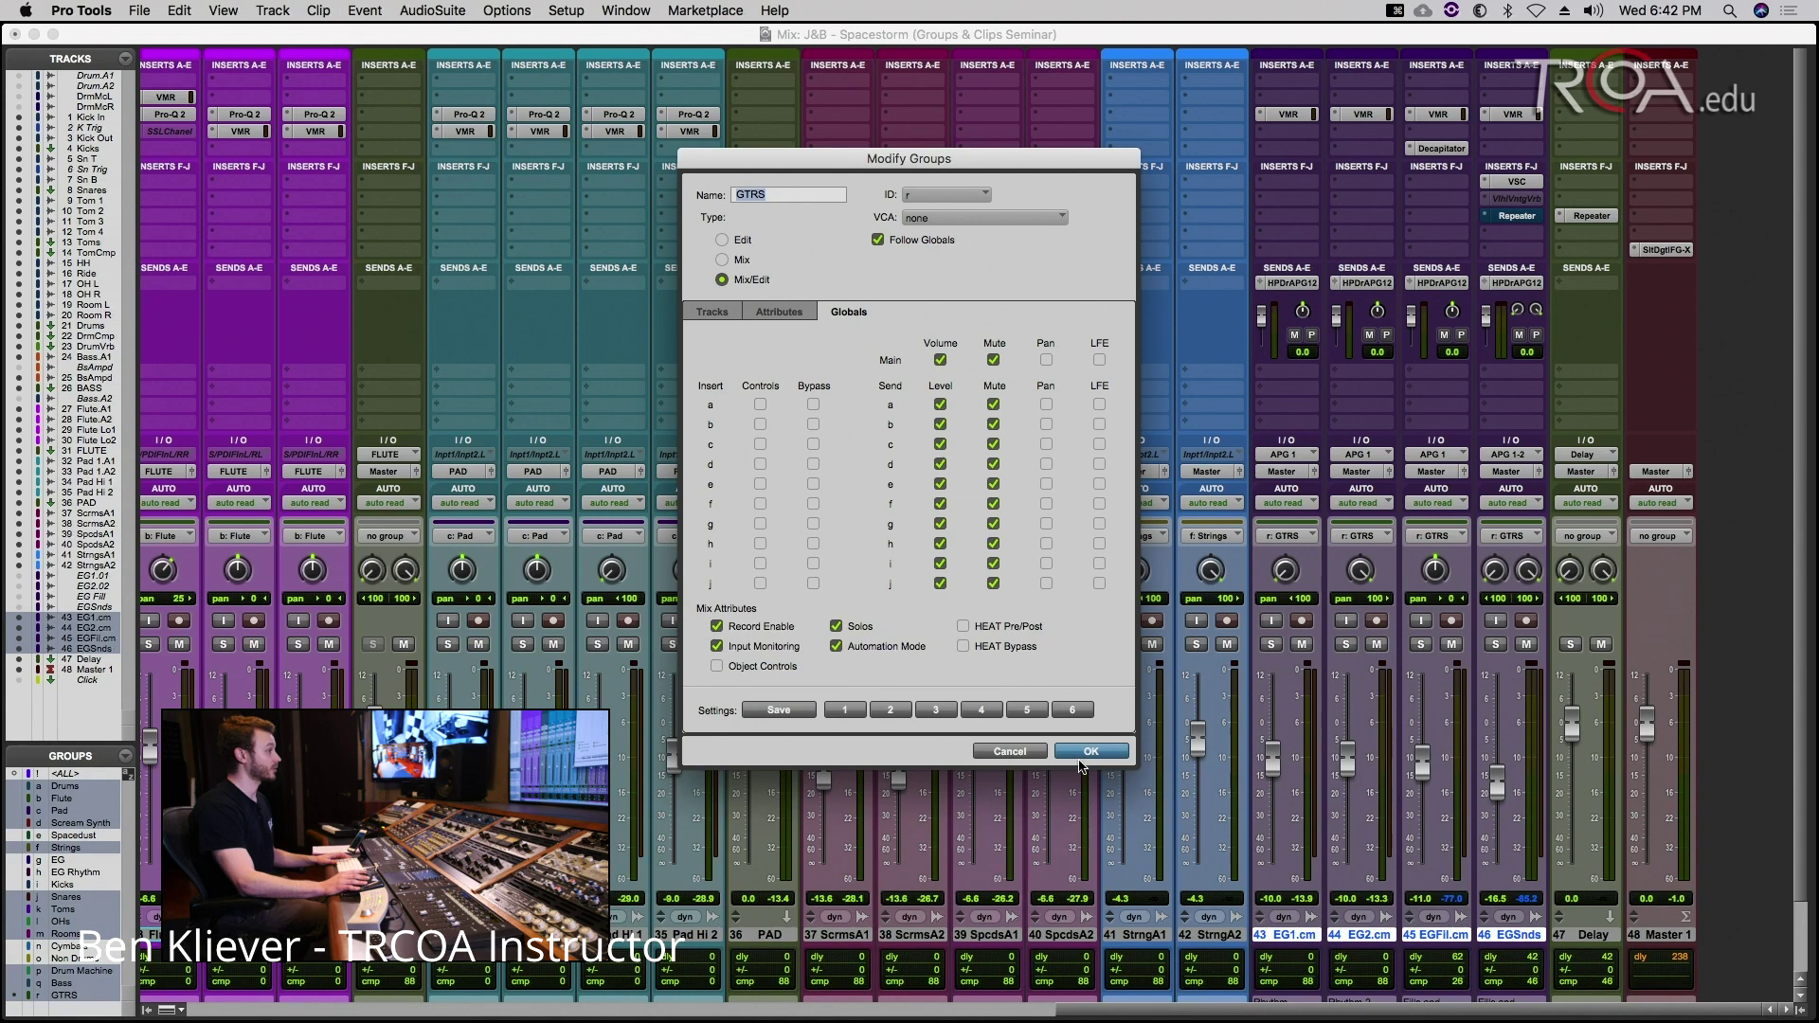
{"action": "left_click", "coordinate": [1089, 751]}
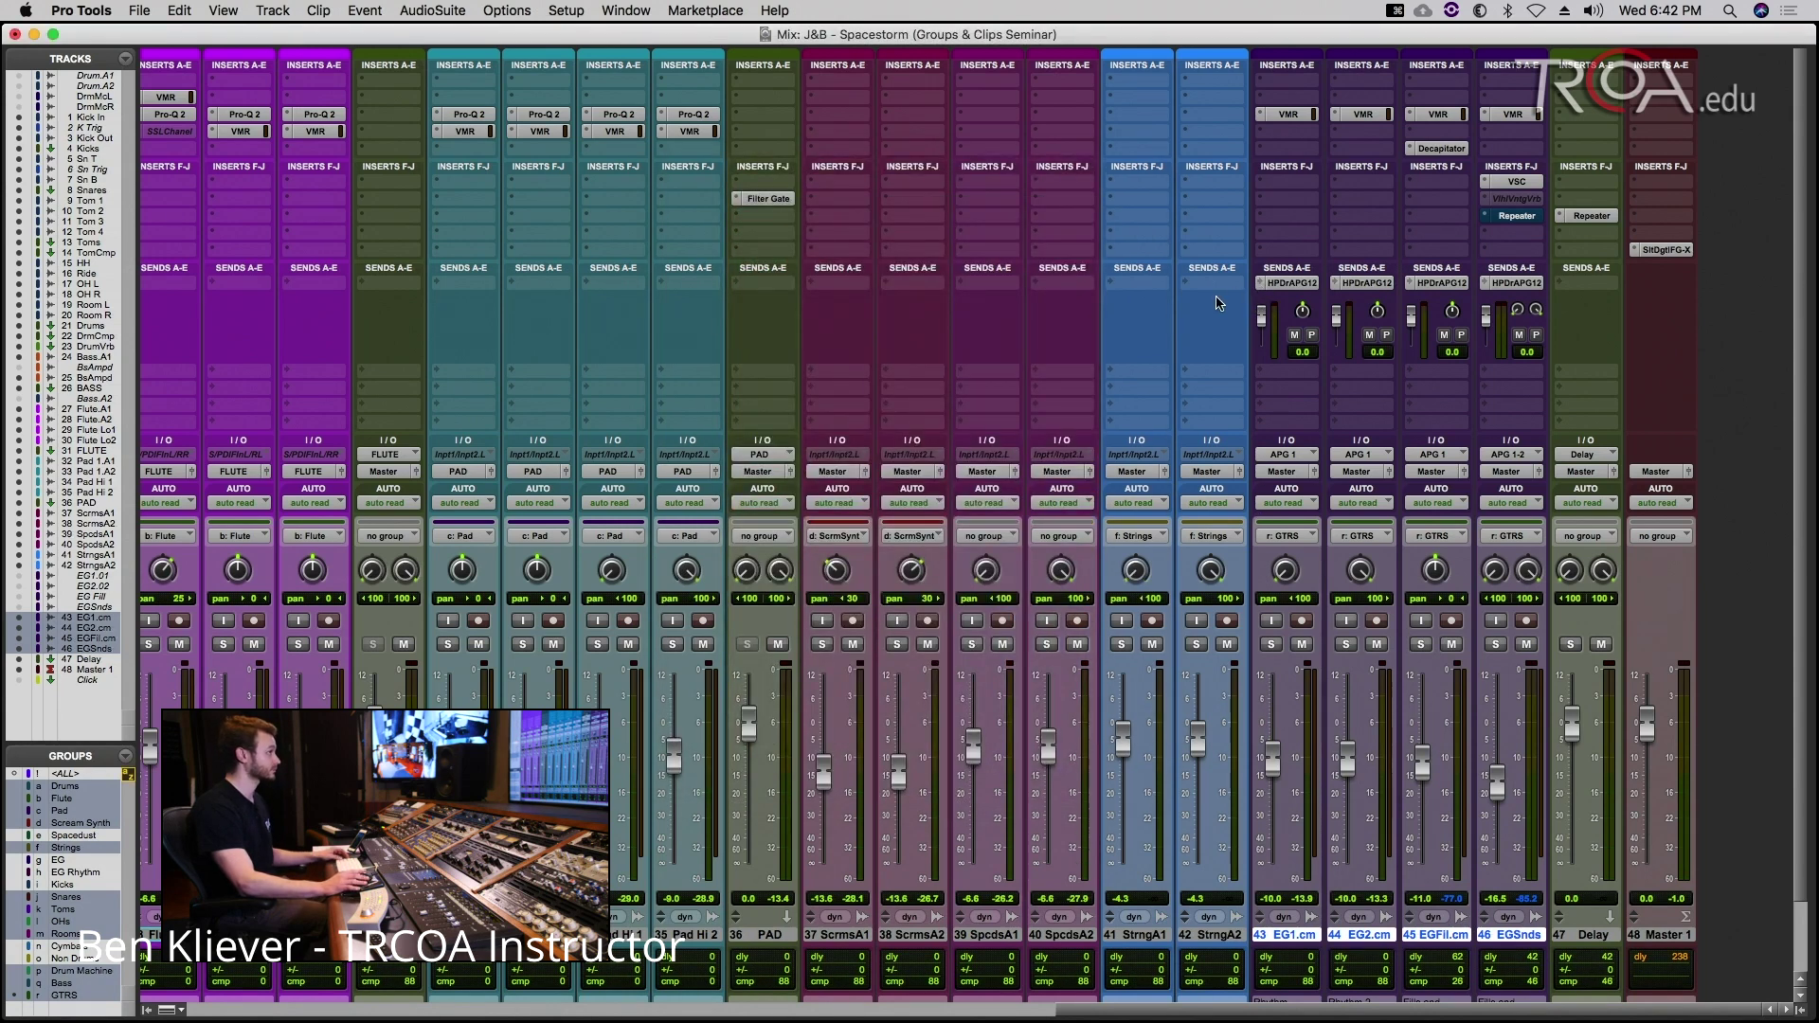
Step: Remove the send a assignment from the four EG tracks by setting it to no send
{"action": "scroll", "coordinate": [1216, 301], "scroll_direction": "left", "scroll_amount": 10}
{"action": "scroll", "coordinate": [1221, 468], "scroll_direction": "right", "scroll_amount": 8}
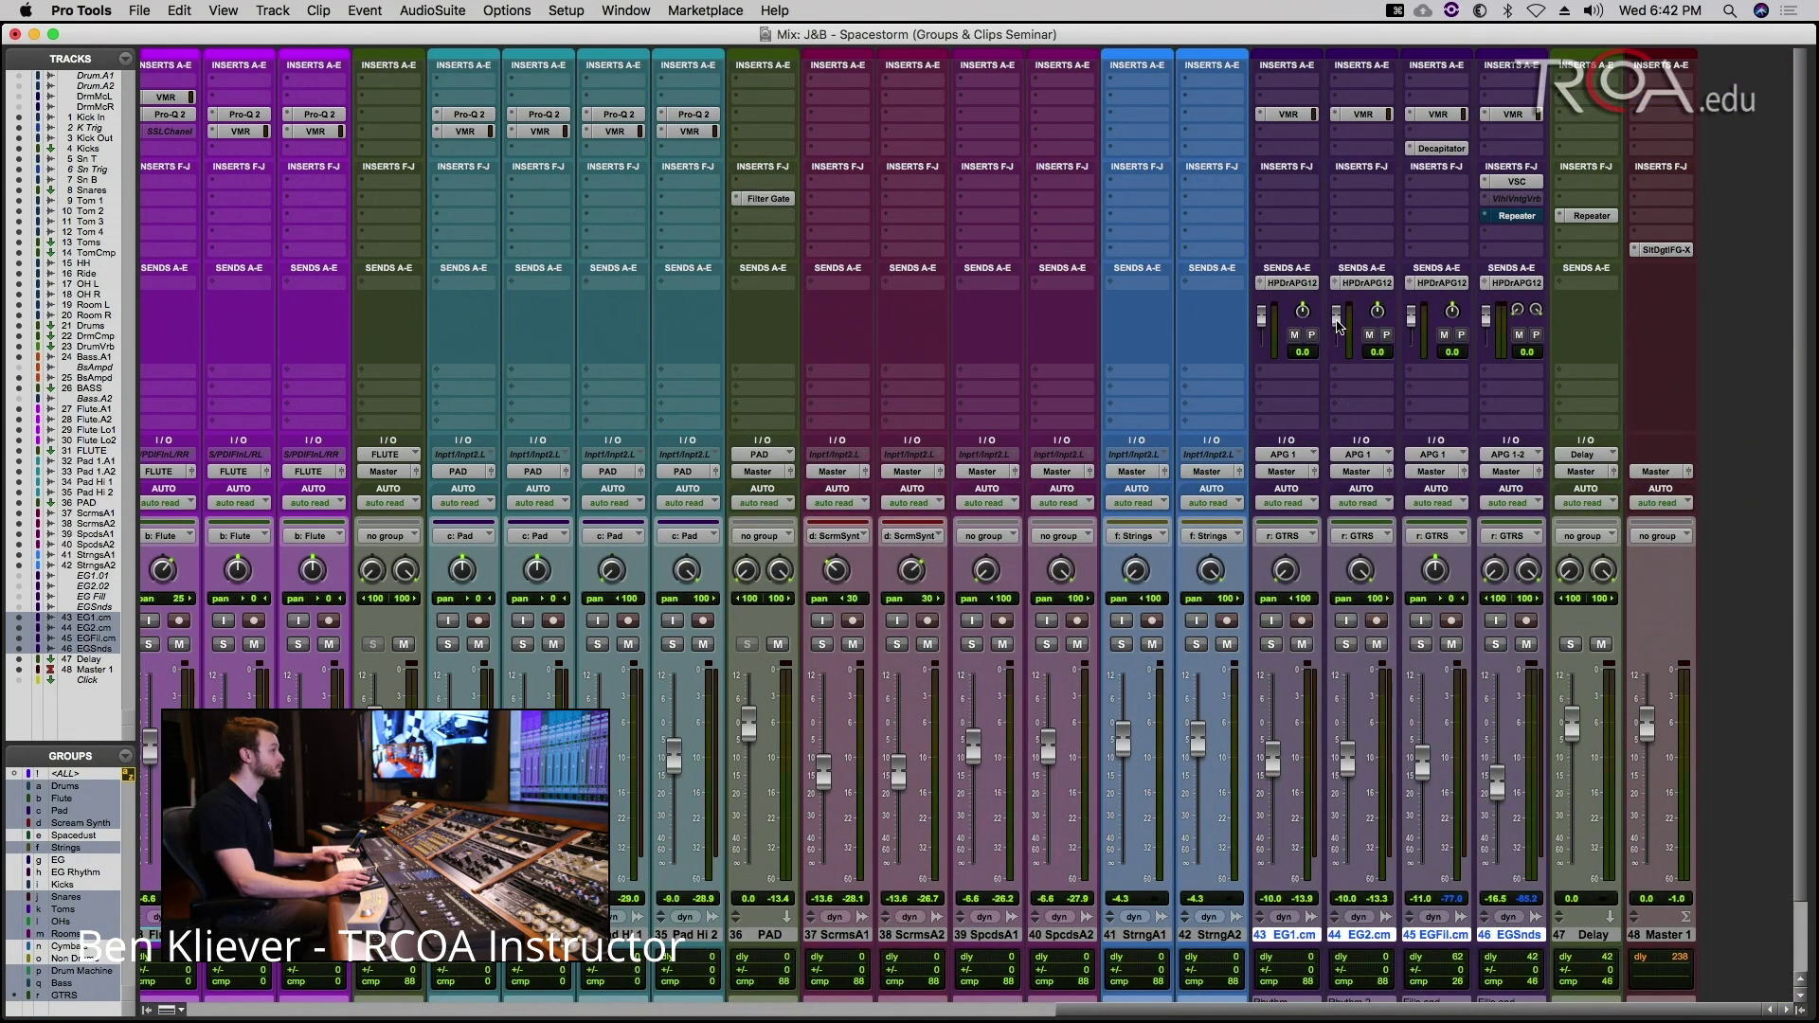
{"action": "left_click", "coordinate": [1262, 283]}
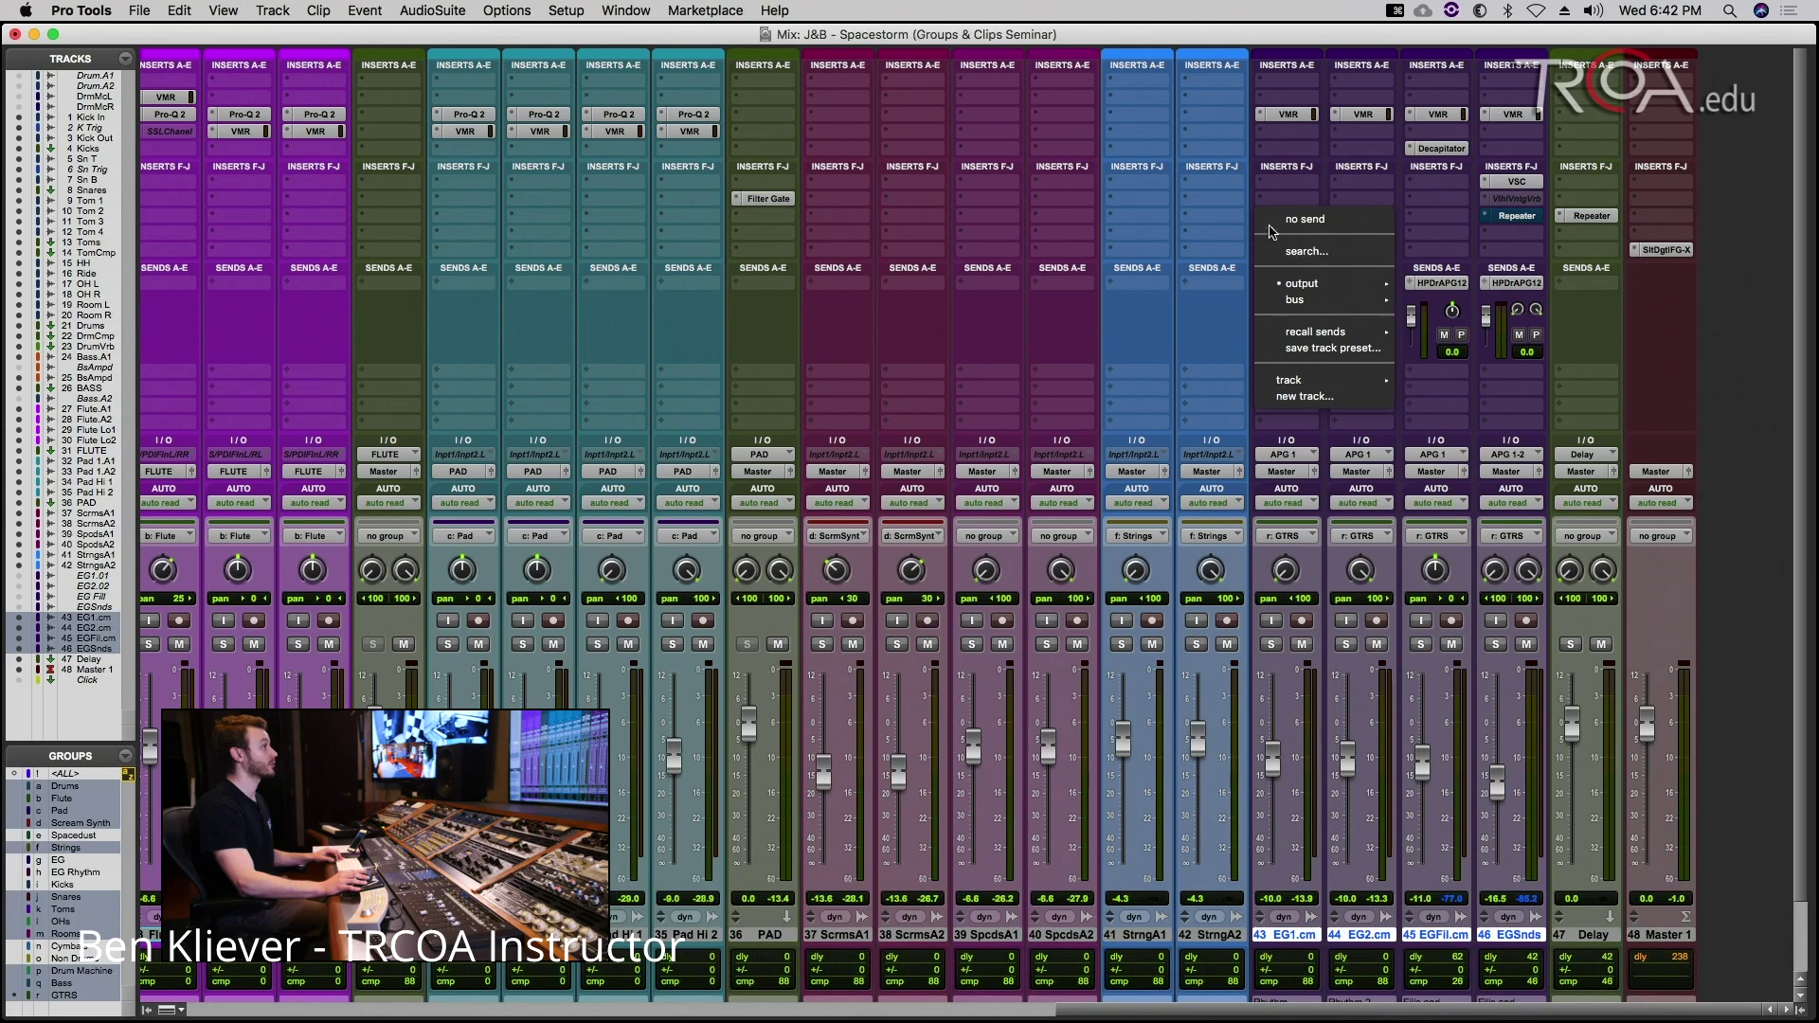
{"action": "left_click", "coordinate": [1274, 220]}
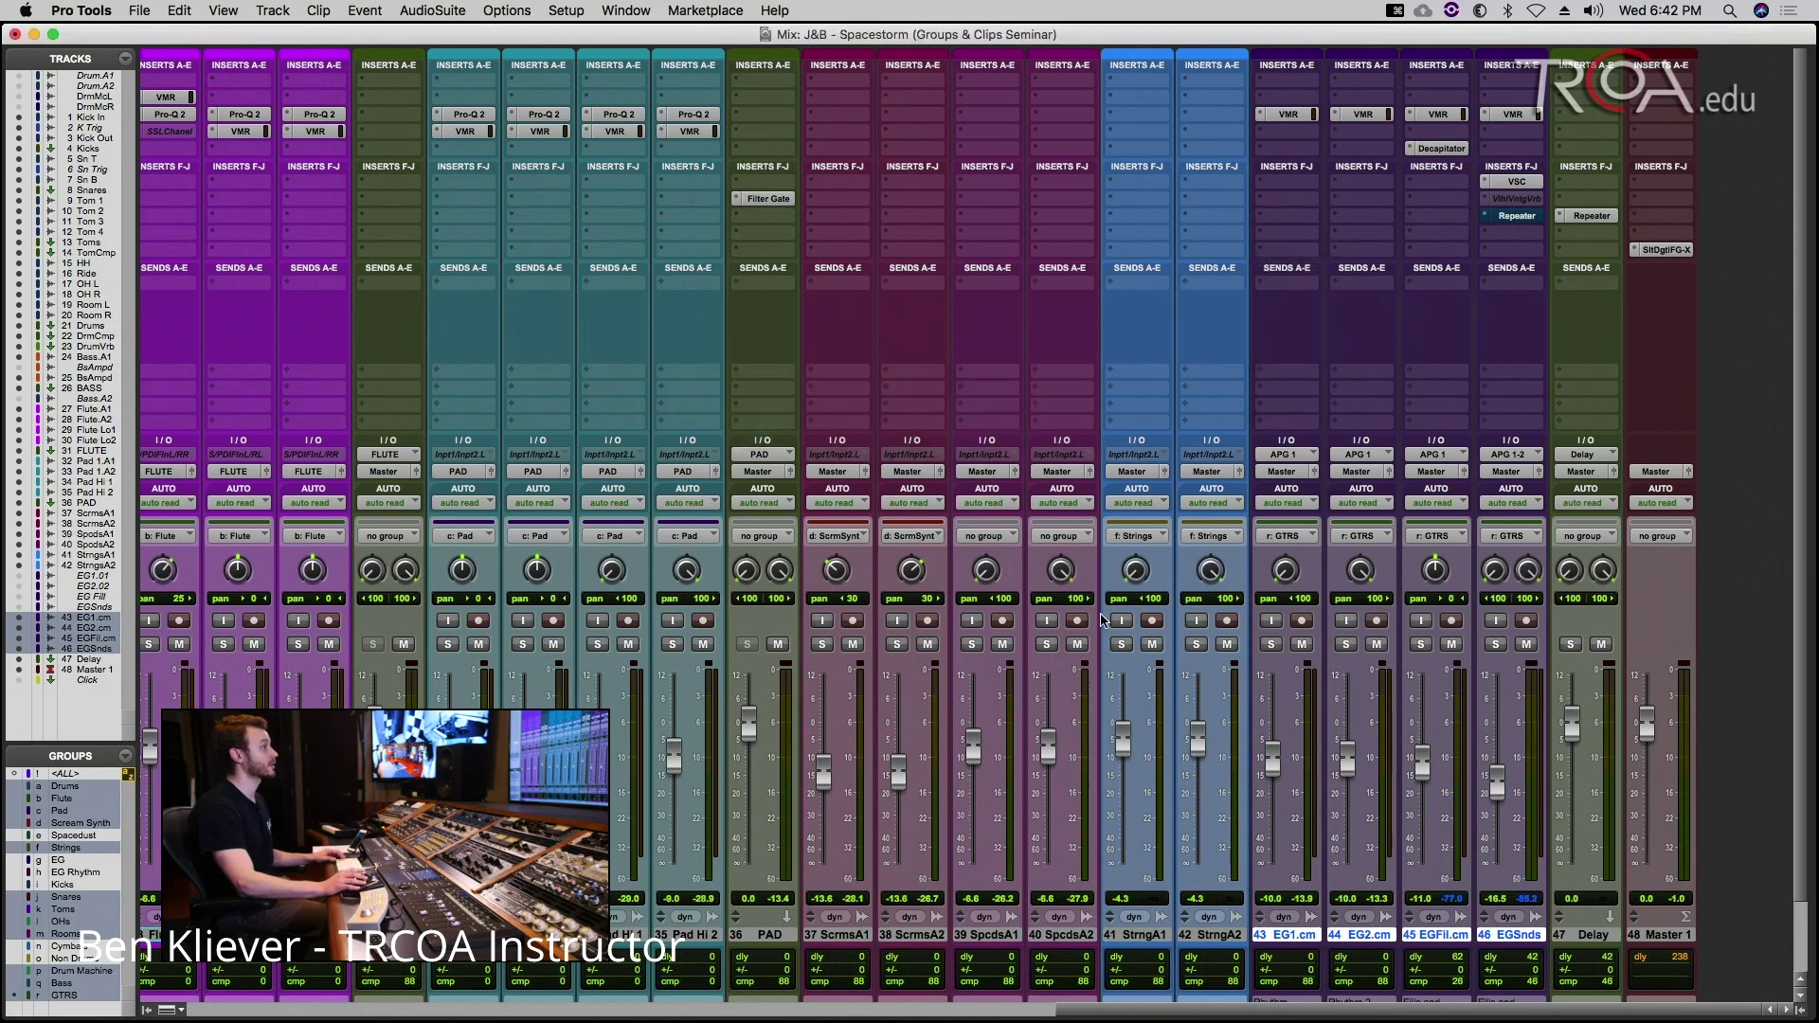
Step: Check the send a assignment options on the Drums track without changing them, and return to the guitar tracks
{"action": "scroll", "coordinate": [1099, 621], "scroll_direction": "left", "scroll_amount": 10}
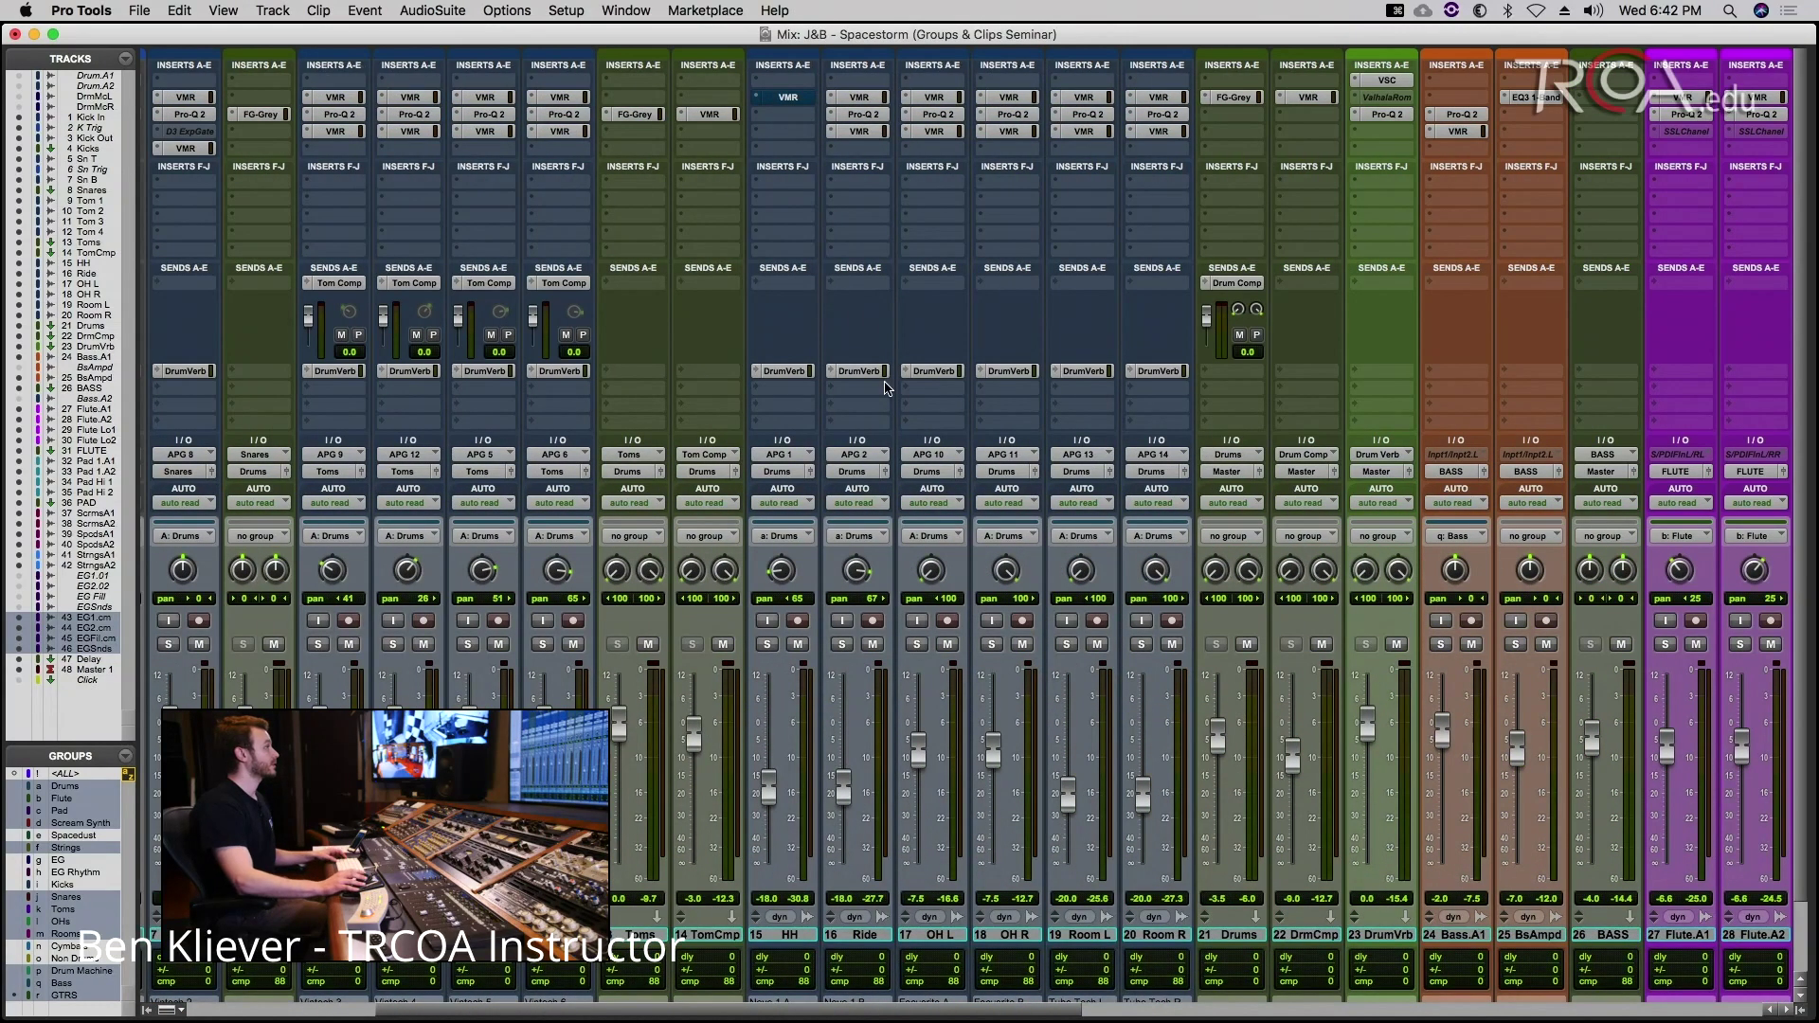
{"action": "left_click", "coordinate": [1214, 285]}
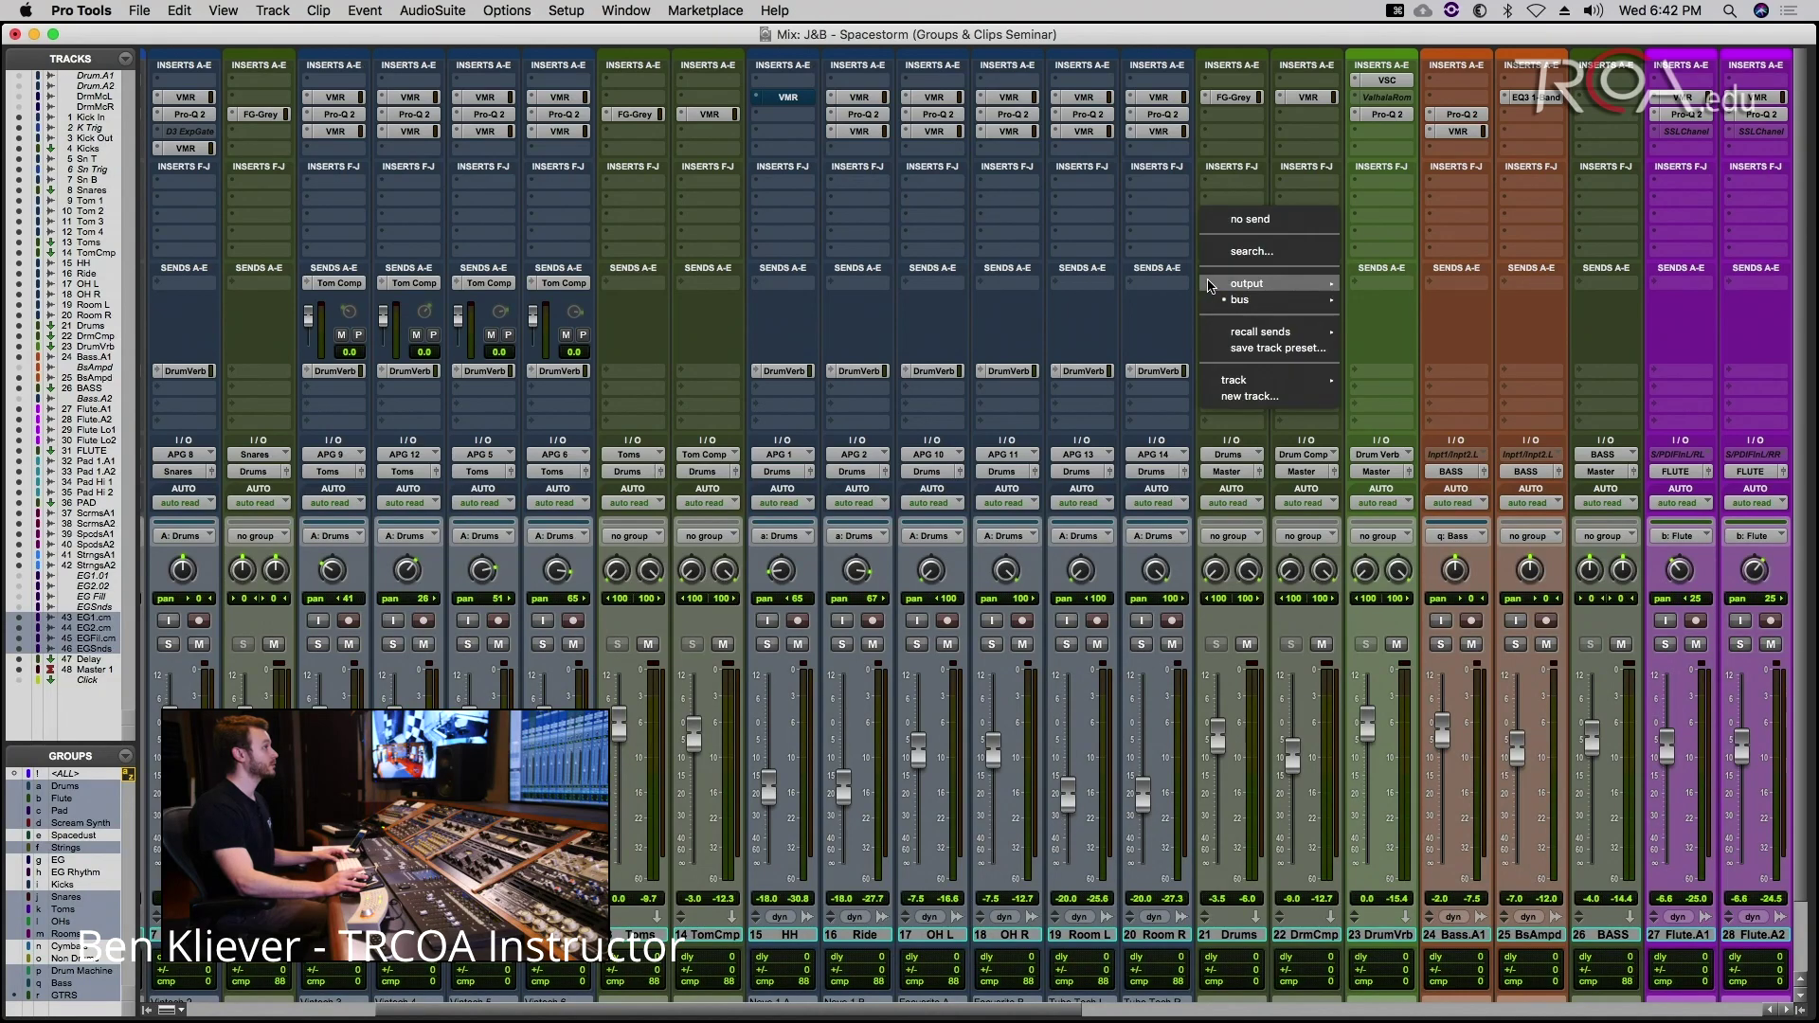
{"action": "left_click", "coordinate": [1143, 260]}
{"action": "scroll", "coordinate": [1144, 260], "scroll_direction": "right", "scroll_amount": 10}
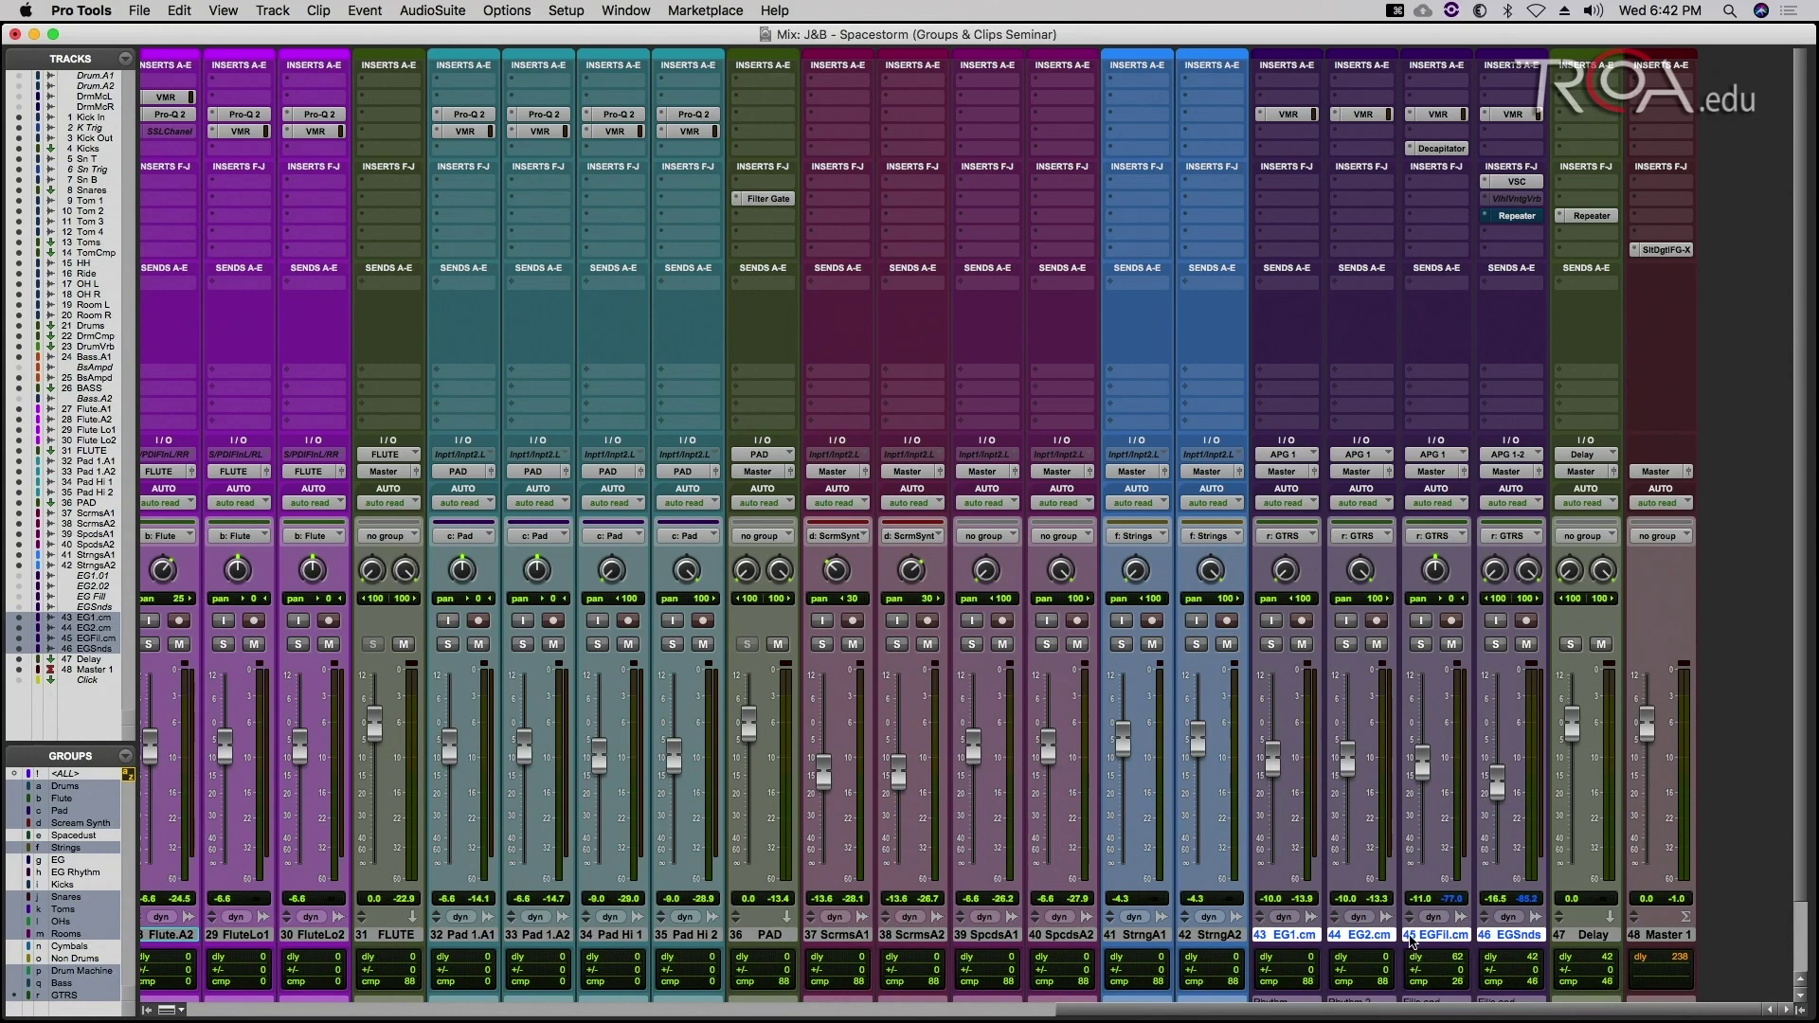
Step: Deselect the EG tracks and change the mixer's meter type to Sample Peak
{"action": "left_click", "coordinate": [1410, 938]}
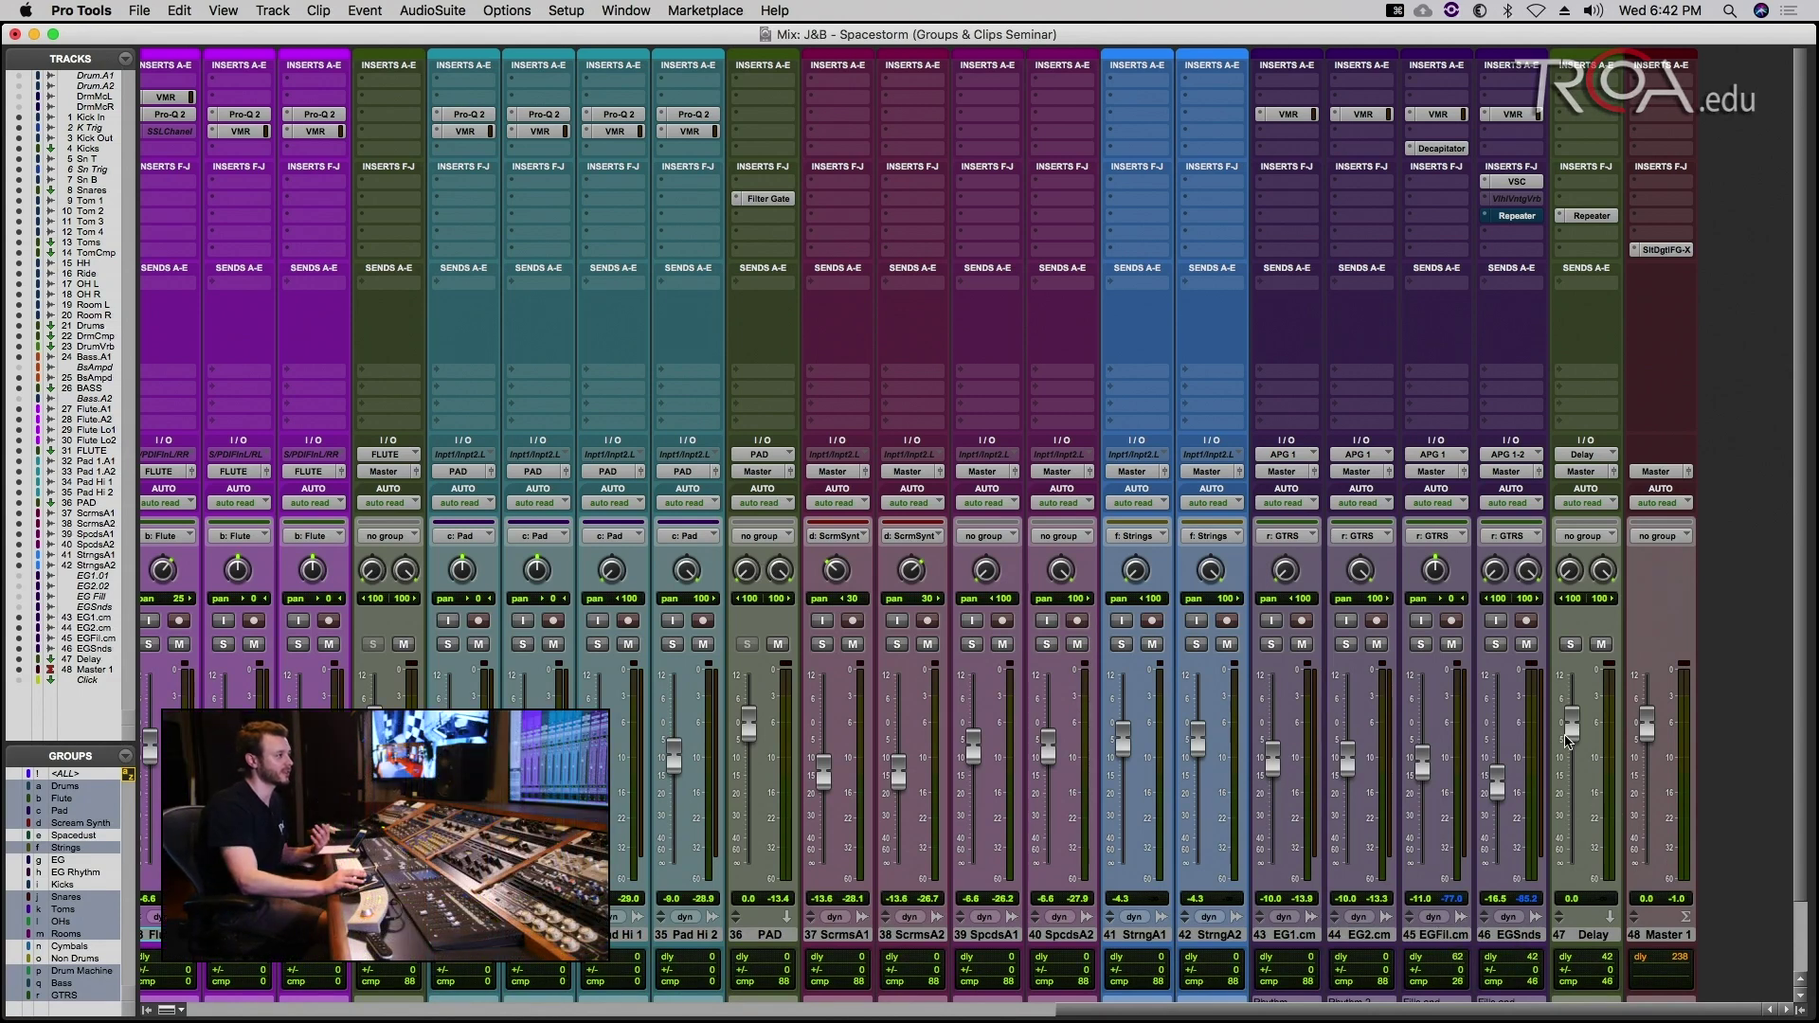
{"action": "right_click", "coordinate": [1534, 737]}
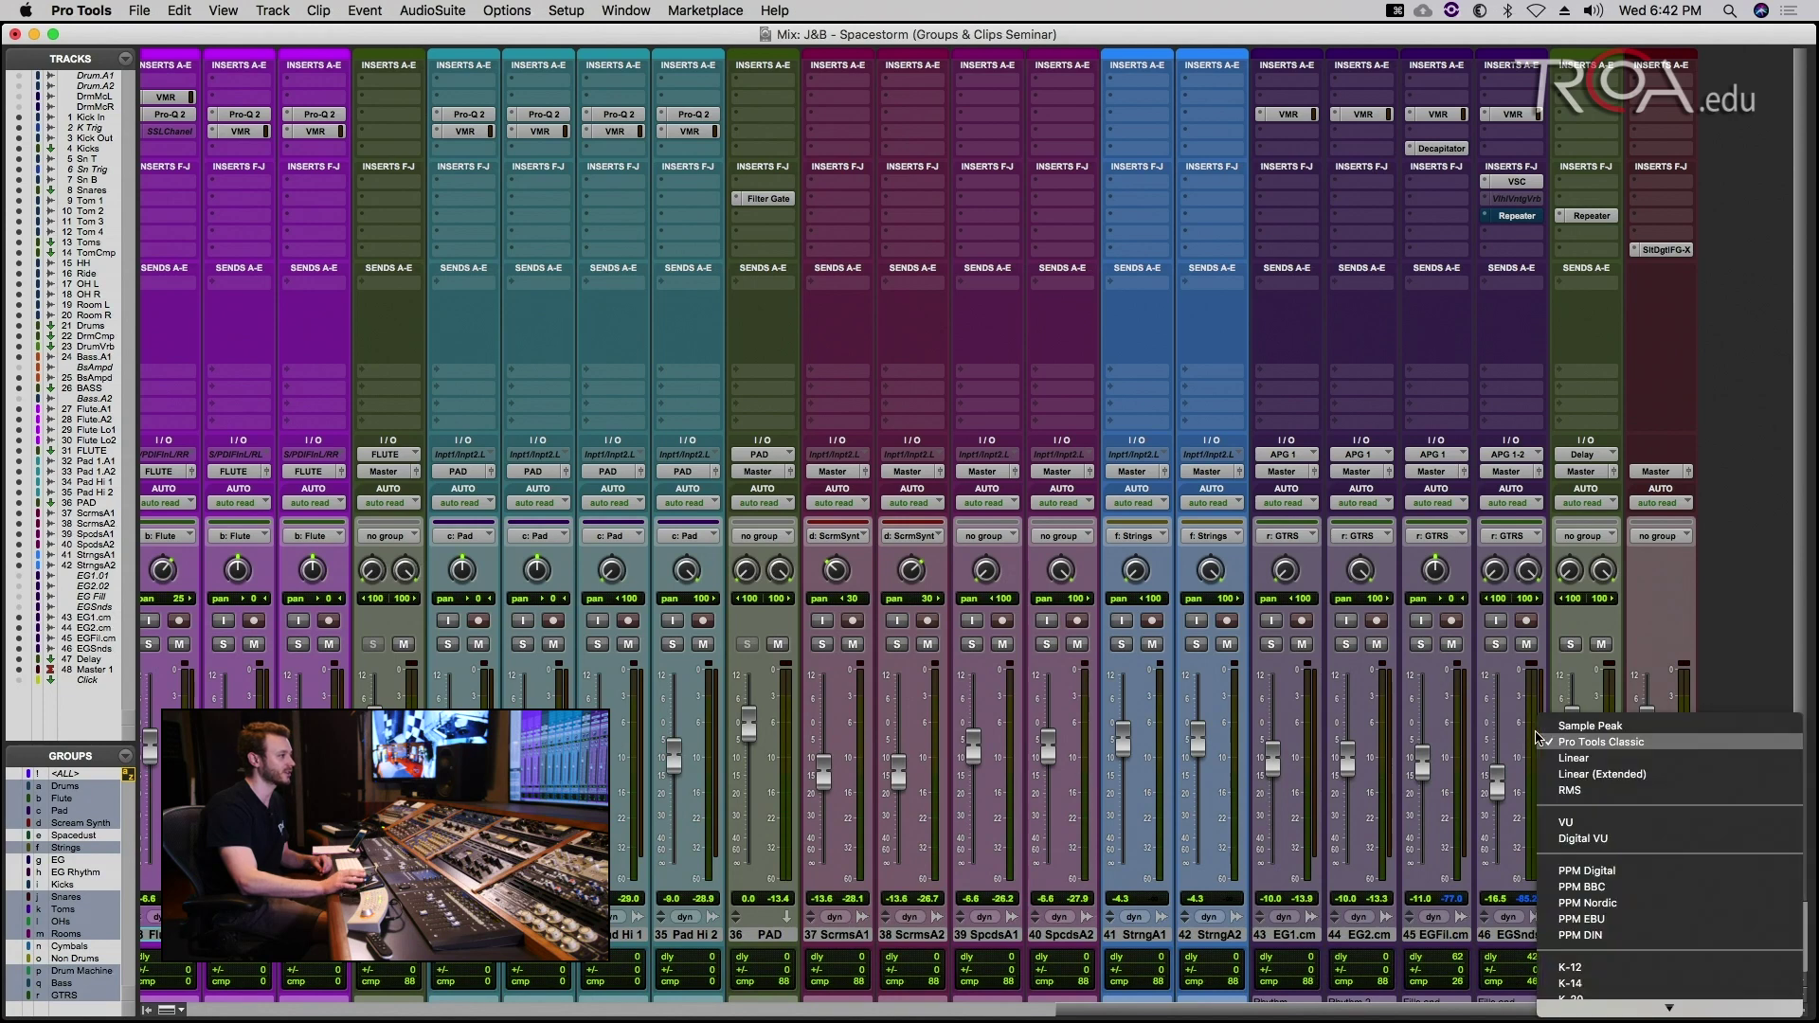
{"action": "left_click", "coordinate": [1556, 726]}
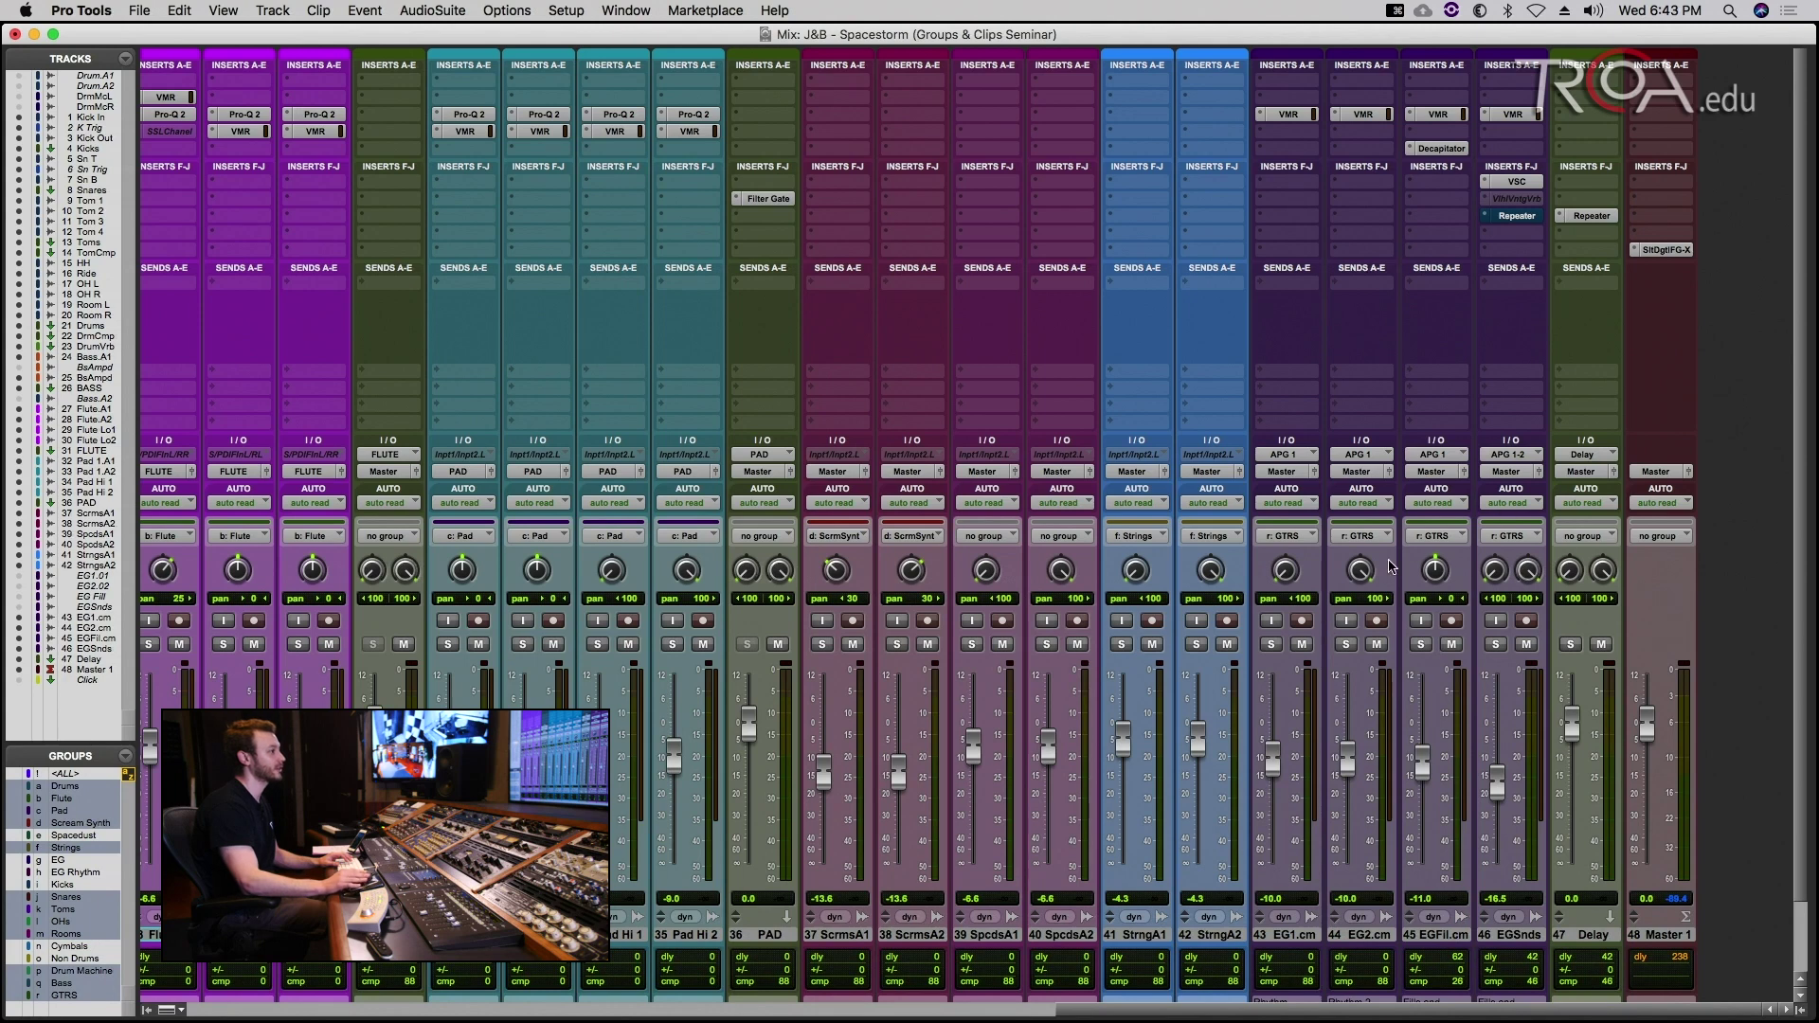
Step: Select the EG1.cm and EG2.cm tracks and create a Mix/Edit group named Rhythms that follows the globals
{"action": "left_click", "coordinate": [1274, 936]}
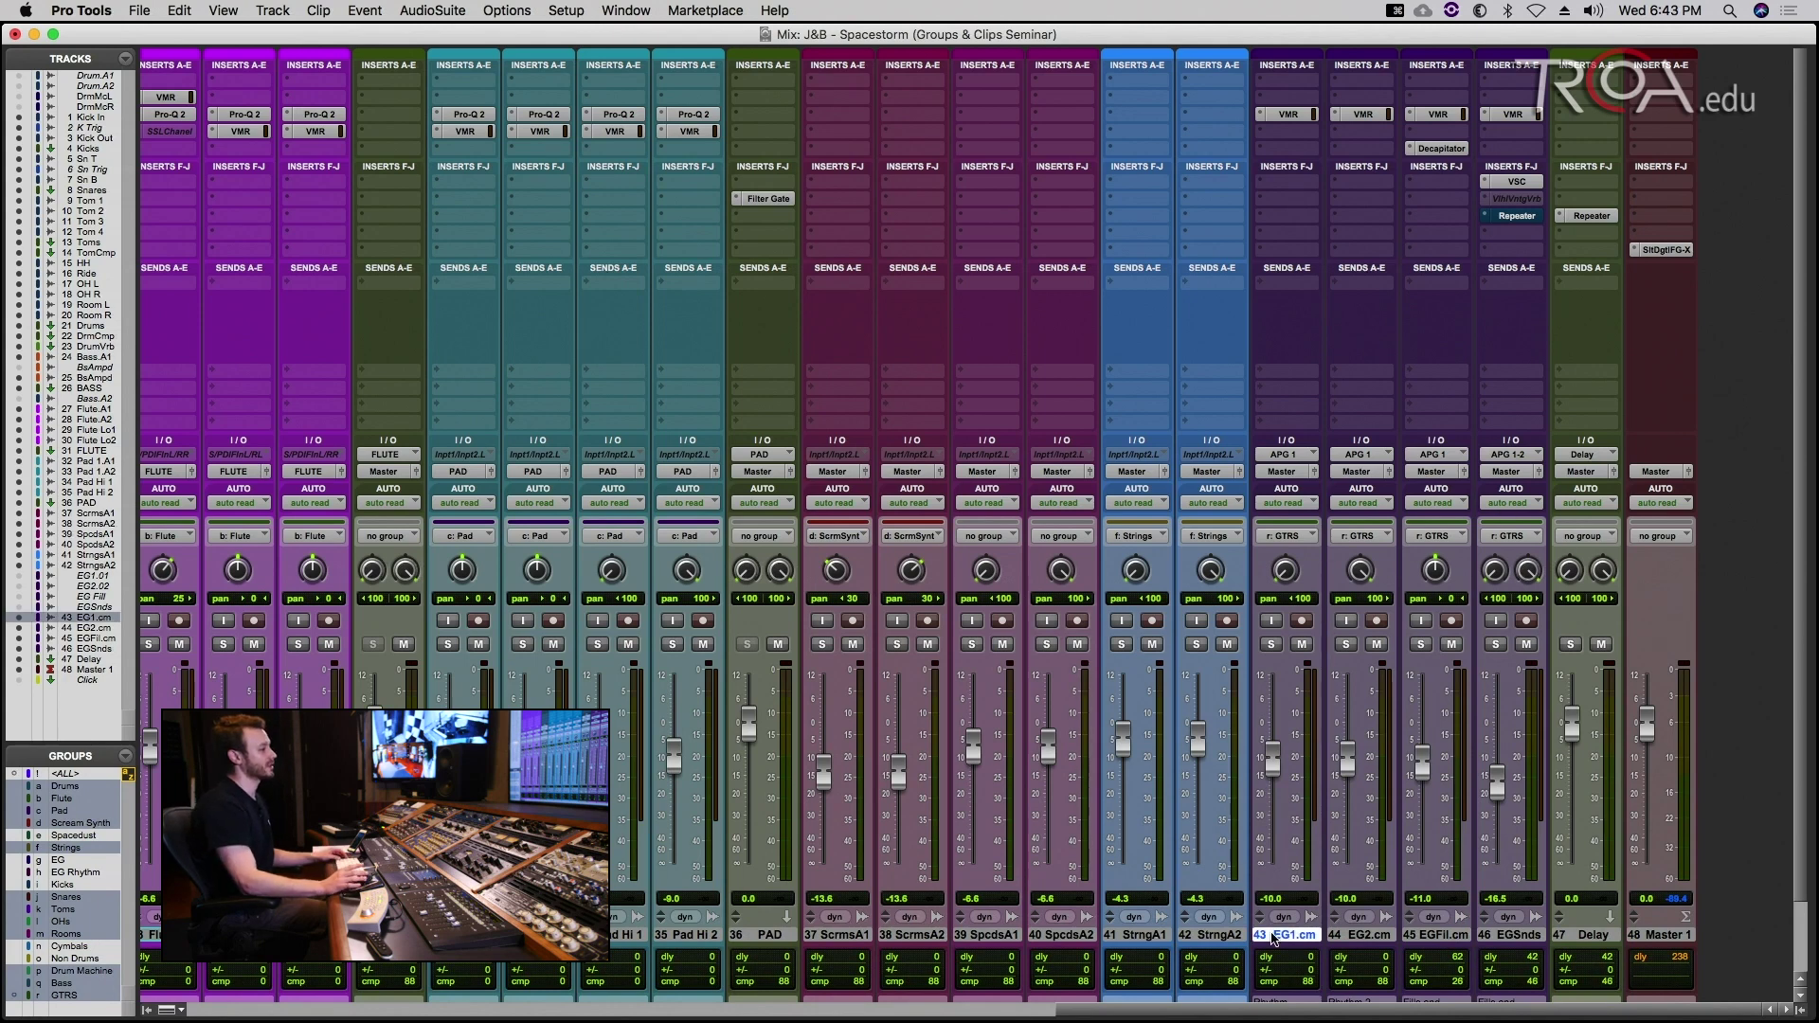
{"action": "left_click", "coordinate": [1334, 936]}
{"action": "left_click", "coordinate": [1288, 936]}
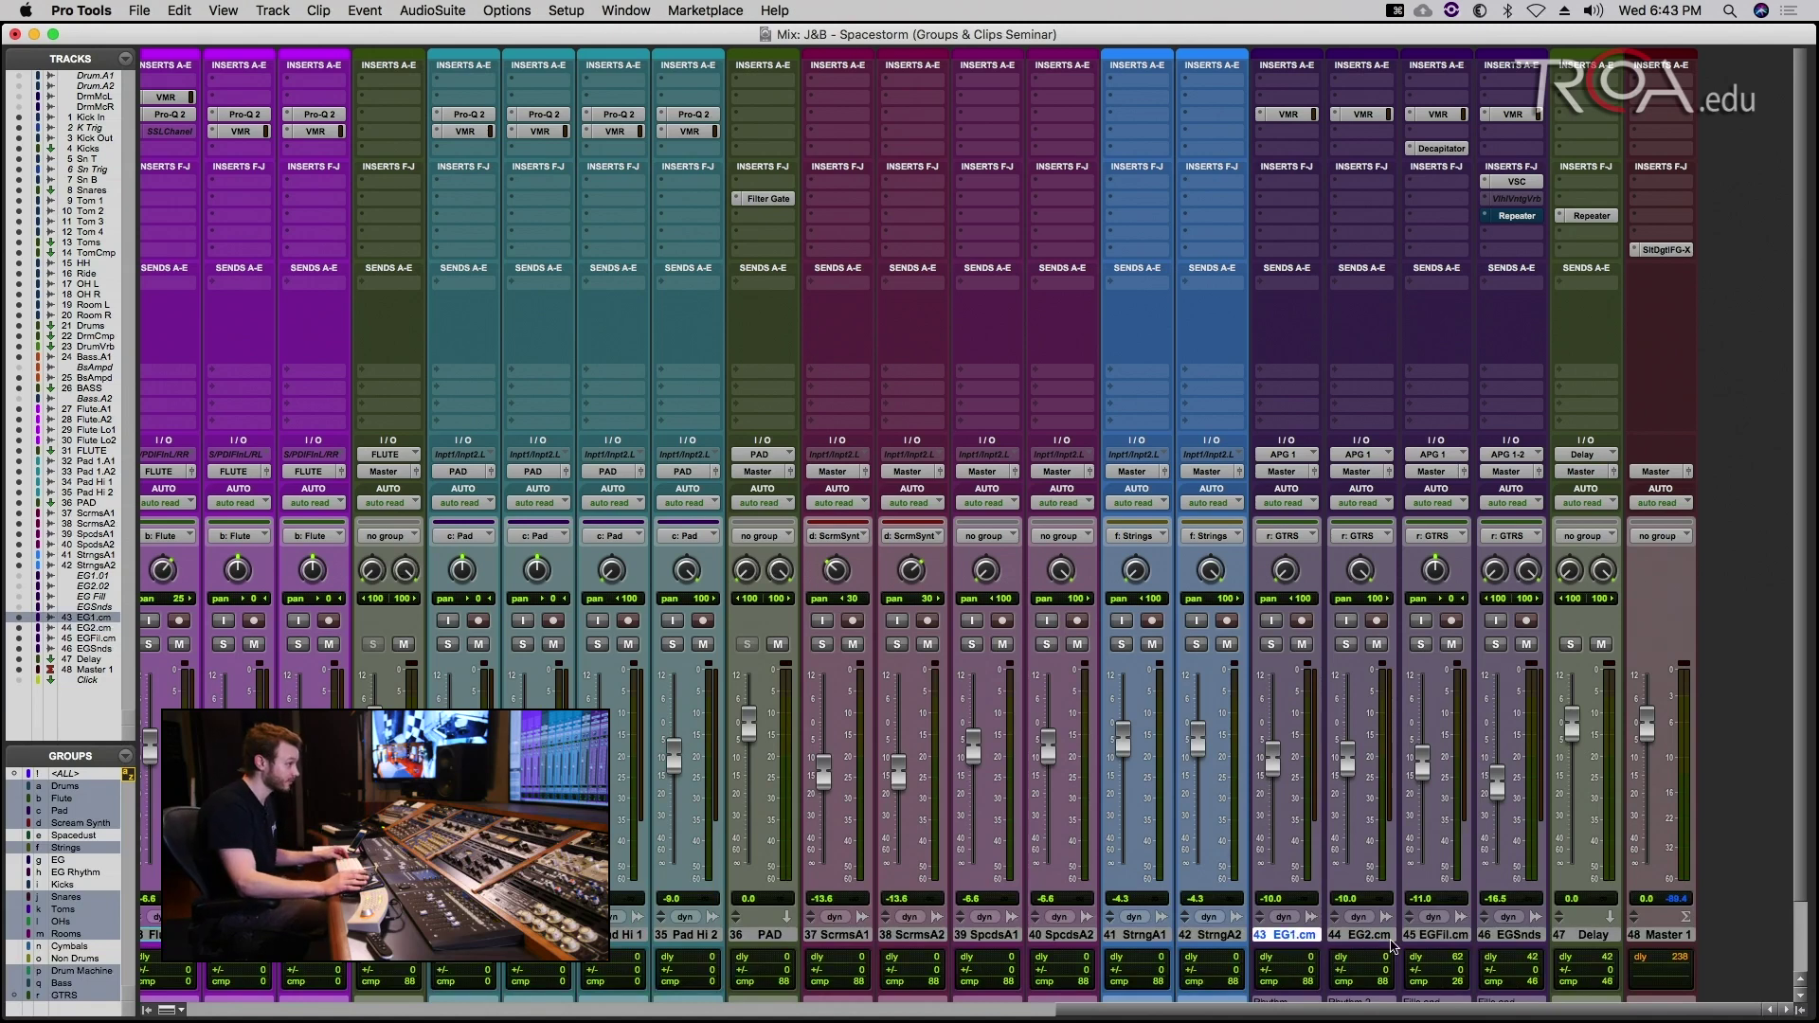
{"action": "left_click", "coordinate": [1385, 938], "text": "shift"}
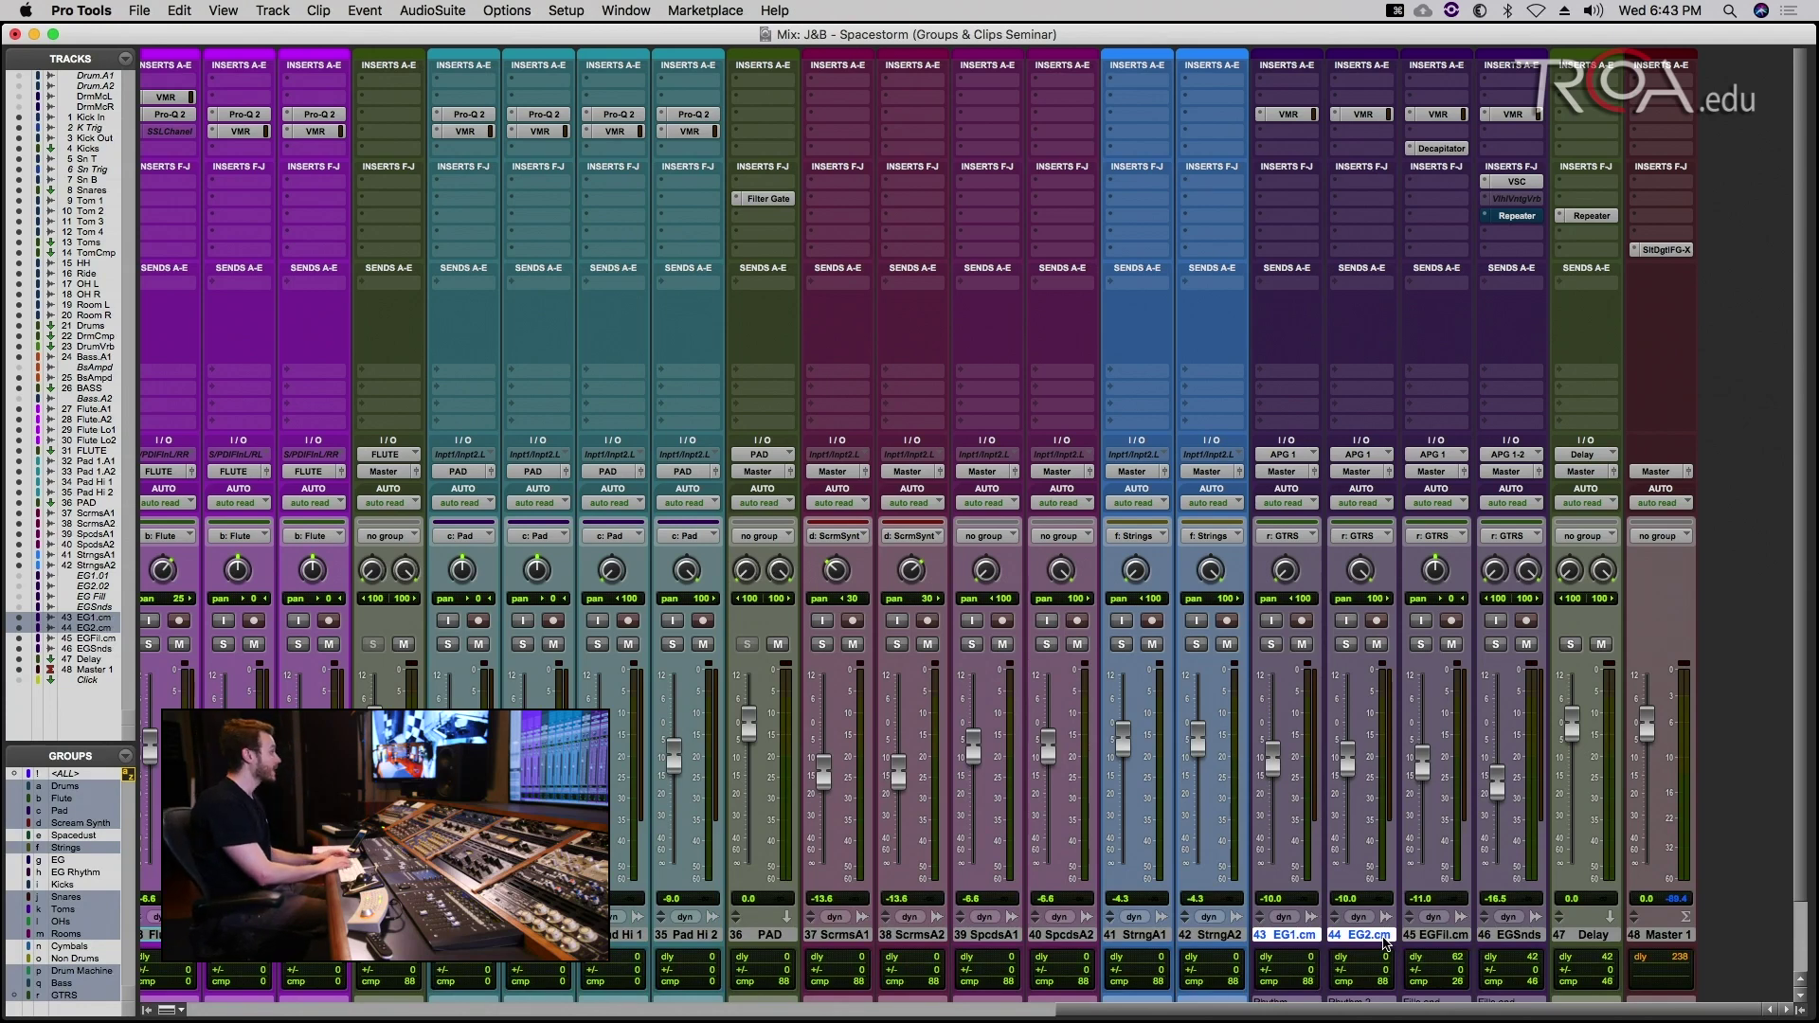
{"action": "key", "text": "super+g"}
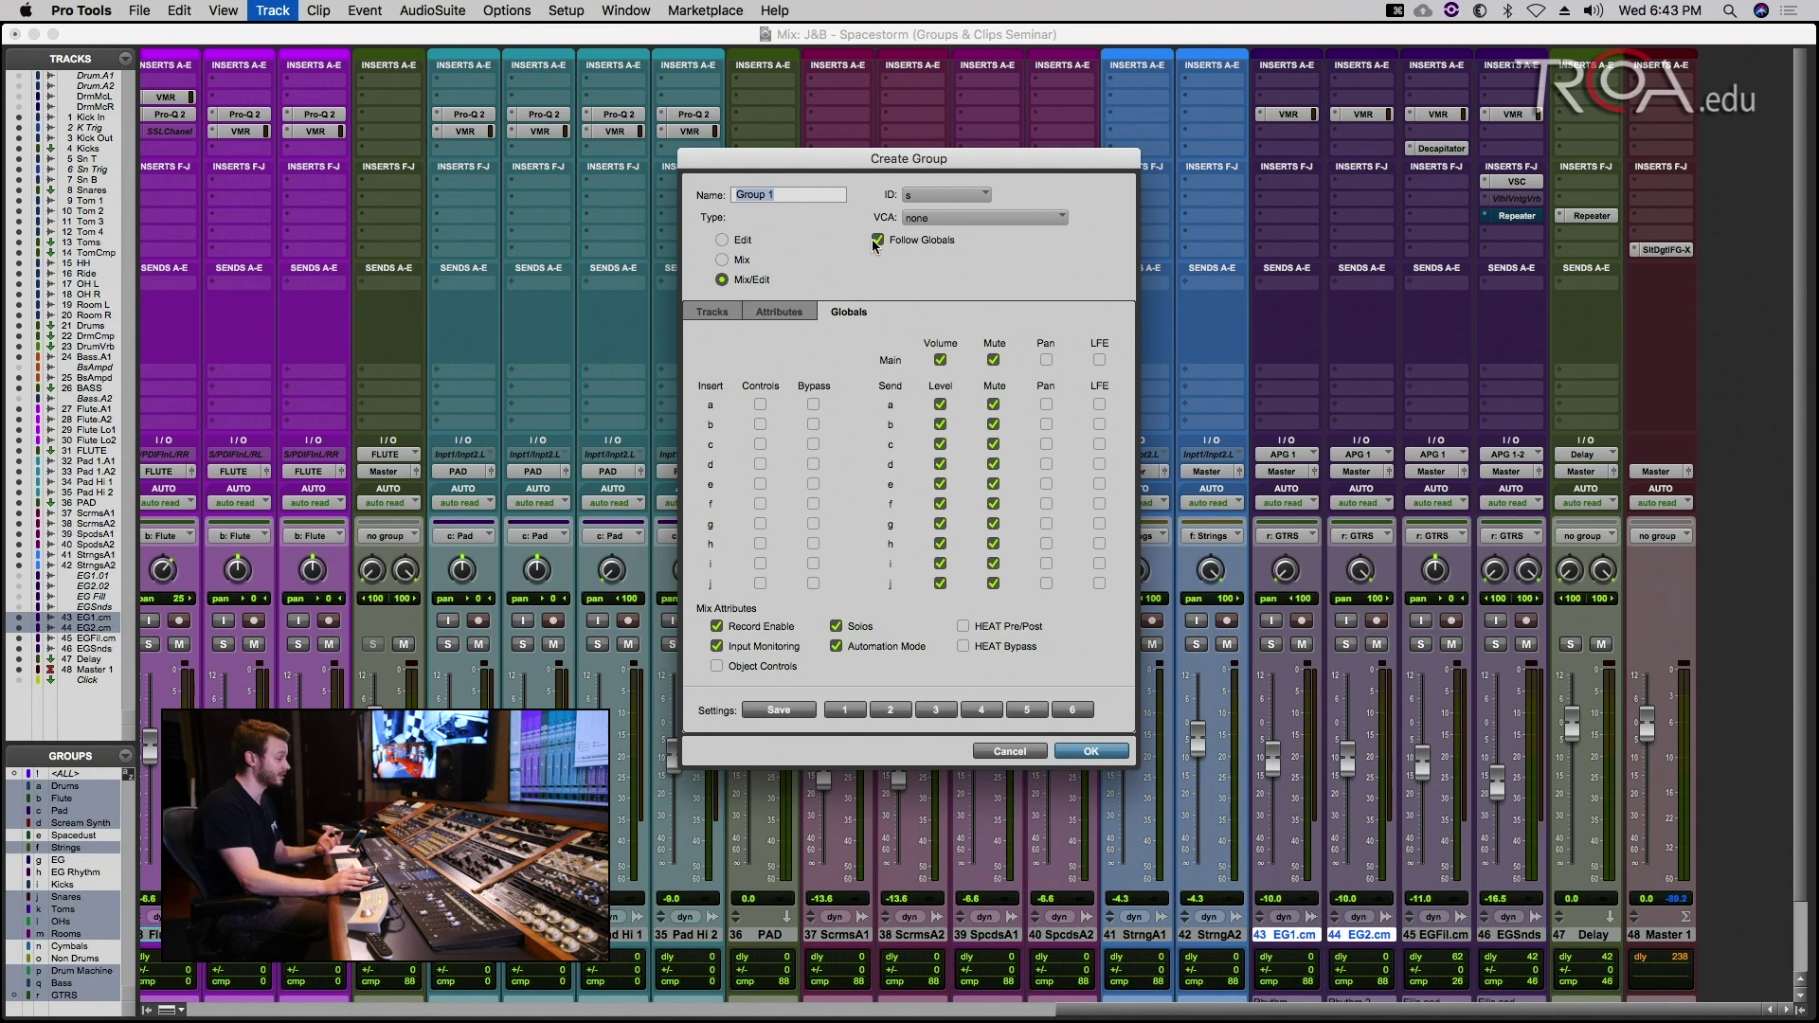
{"action": "type", "text": "Rhythms"}
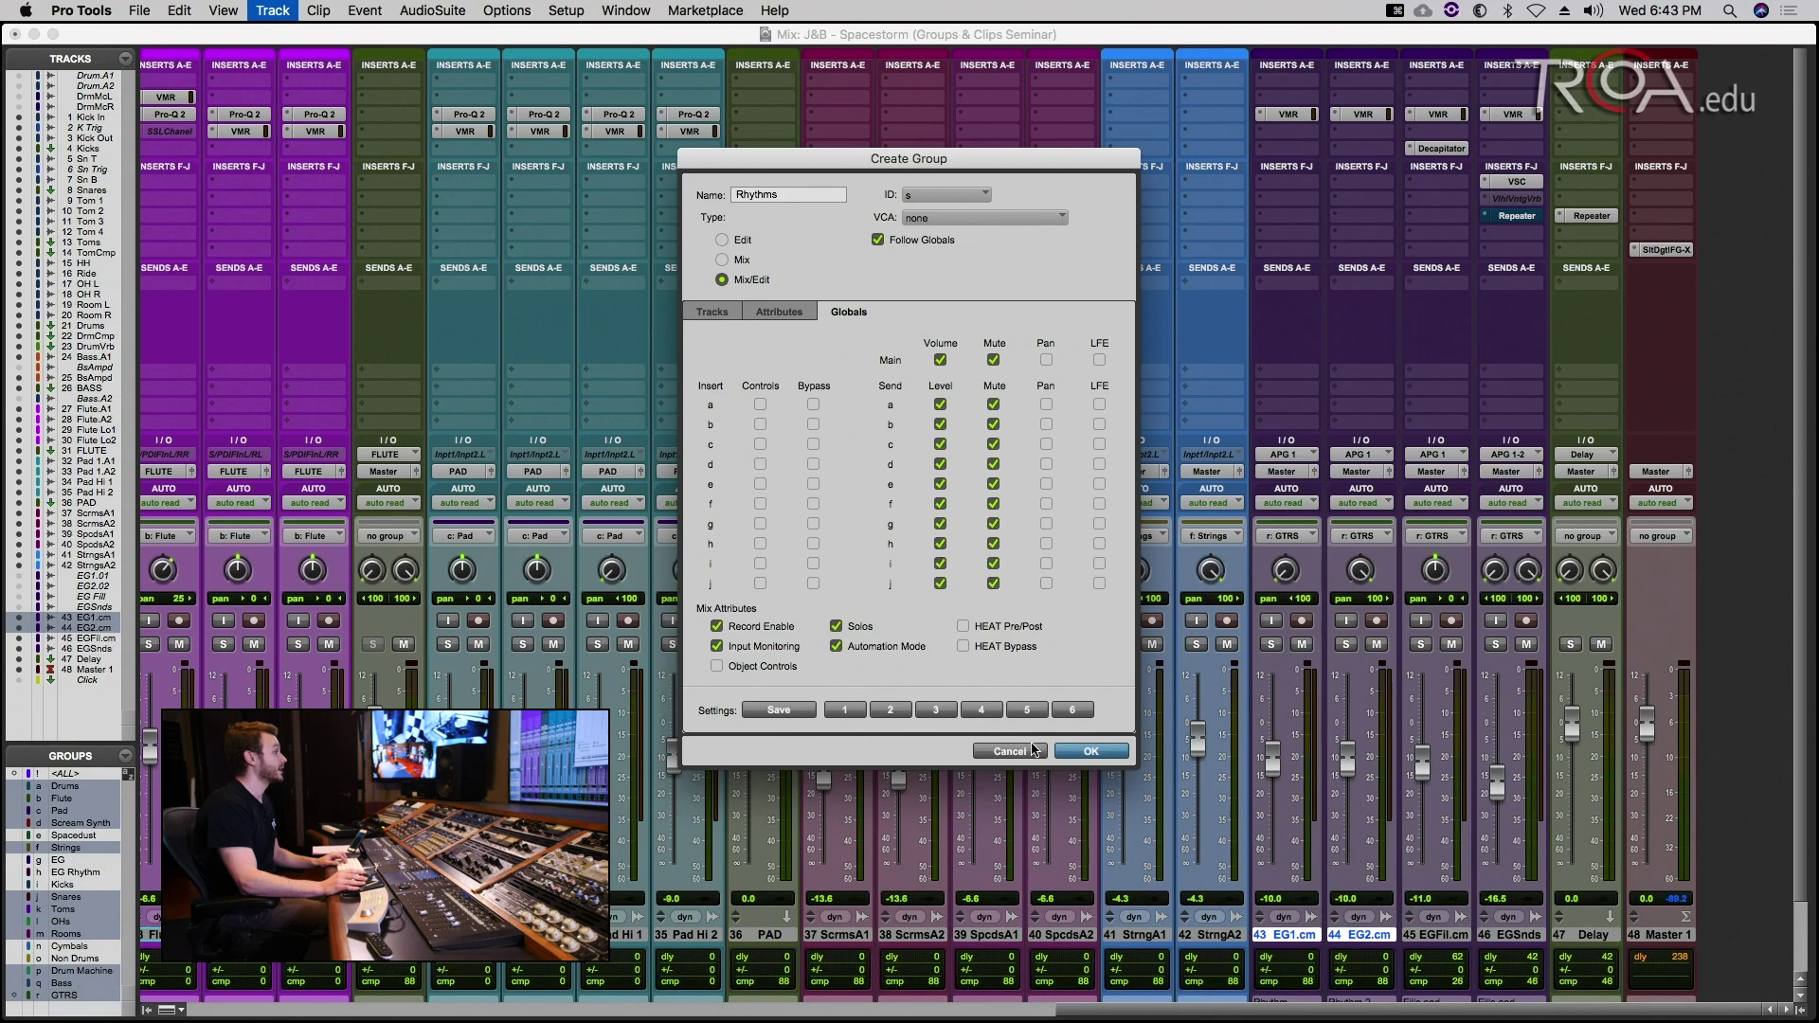
{"action": "left_click", "coordinate": [1072, 751]}
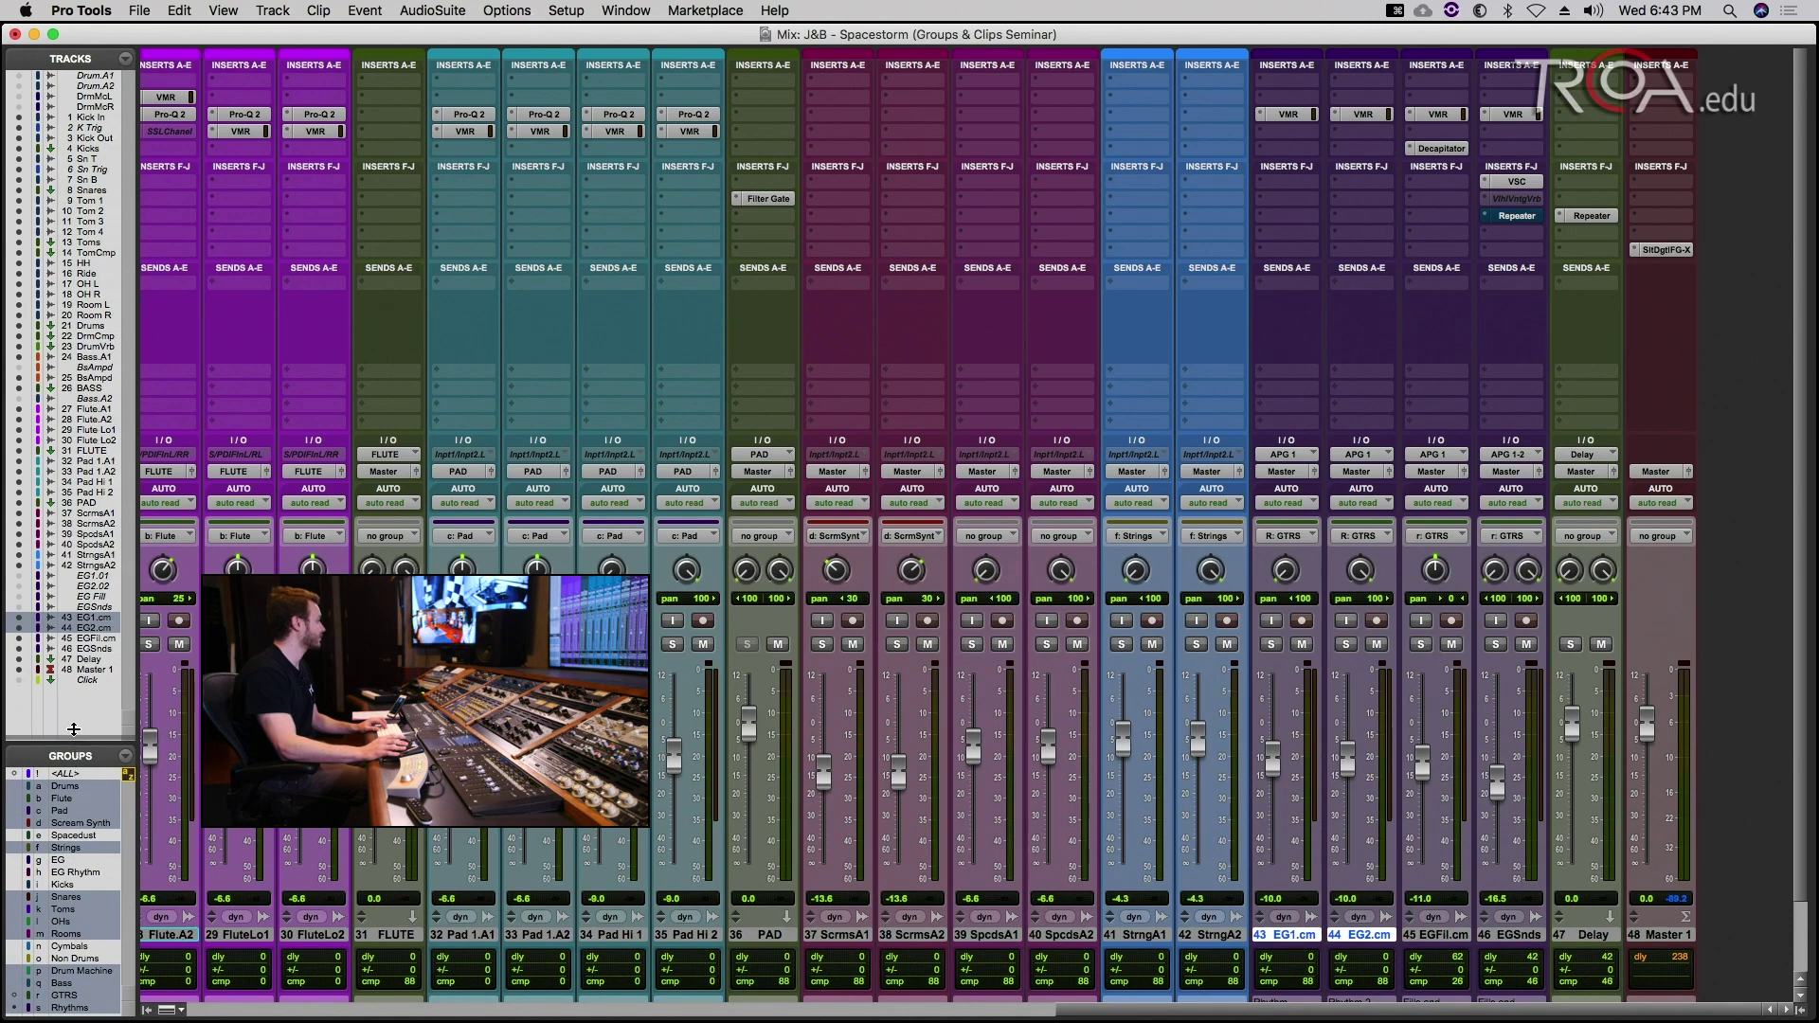
Step: Enlarge the groups list to show all its entries, and switch to the Edit window and back to the mixer
{"action": "left_click_drag", "start_coordinate": [71, 722], "coordinate": [71, 702]}
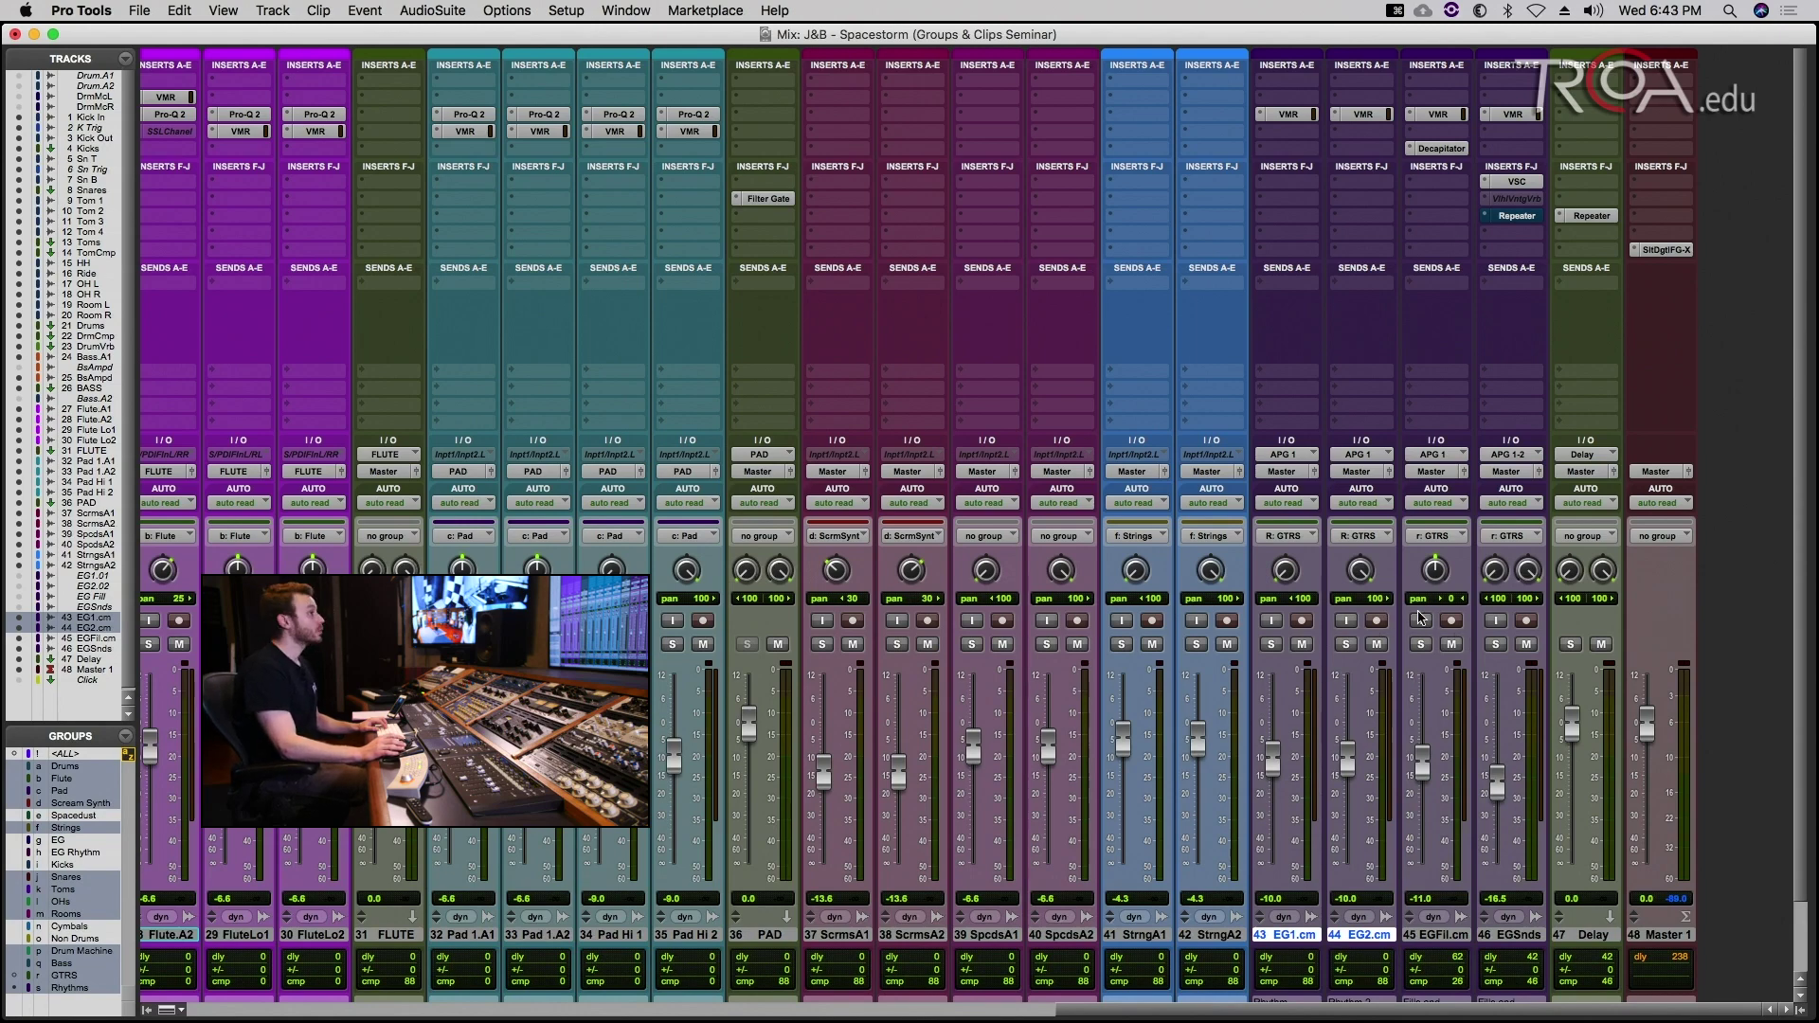
{"action": "key", "text": "super+equal"}
{"action": "key", "text": "super+equal"}
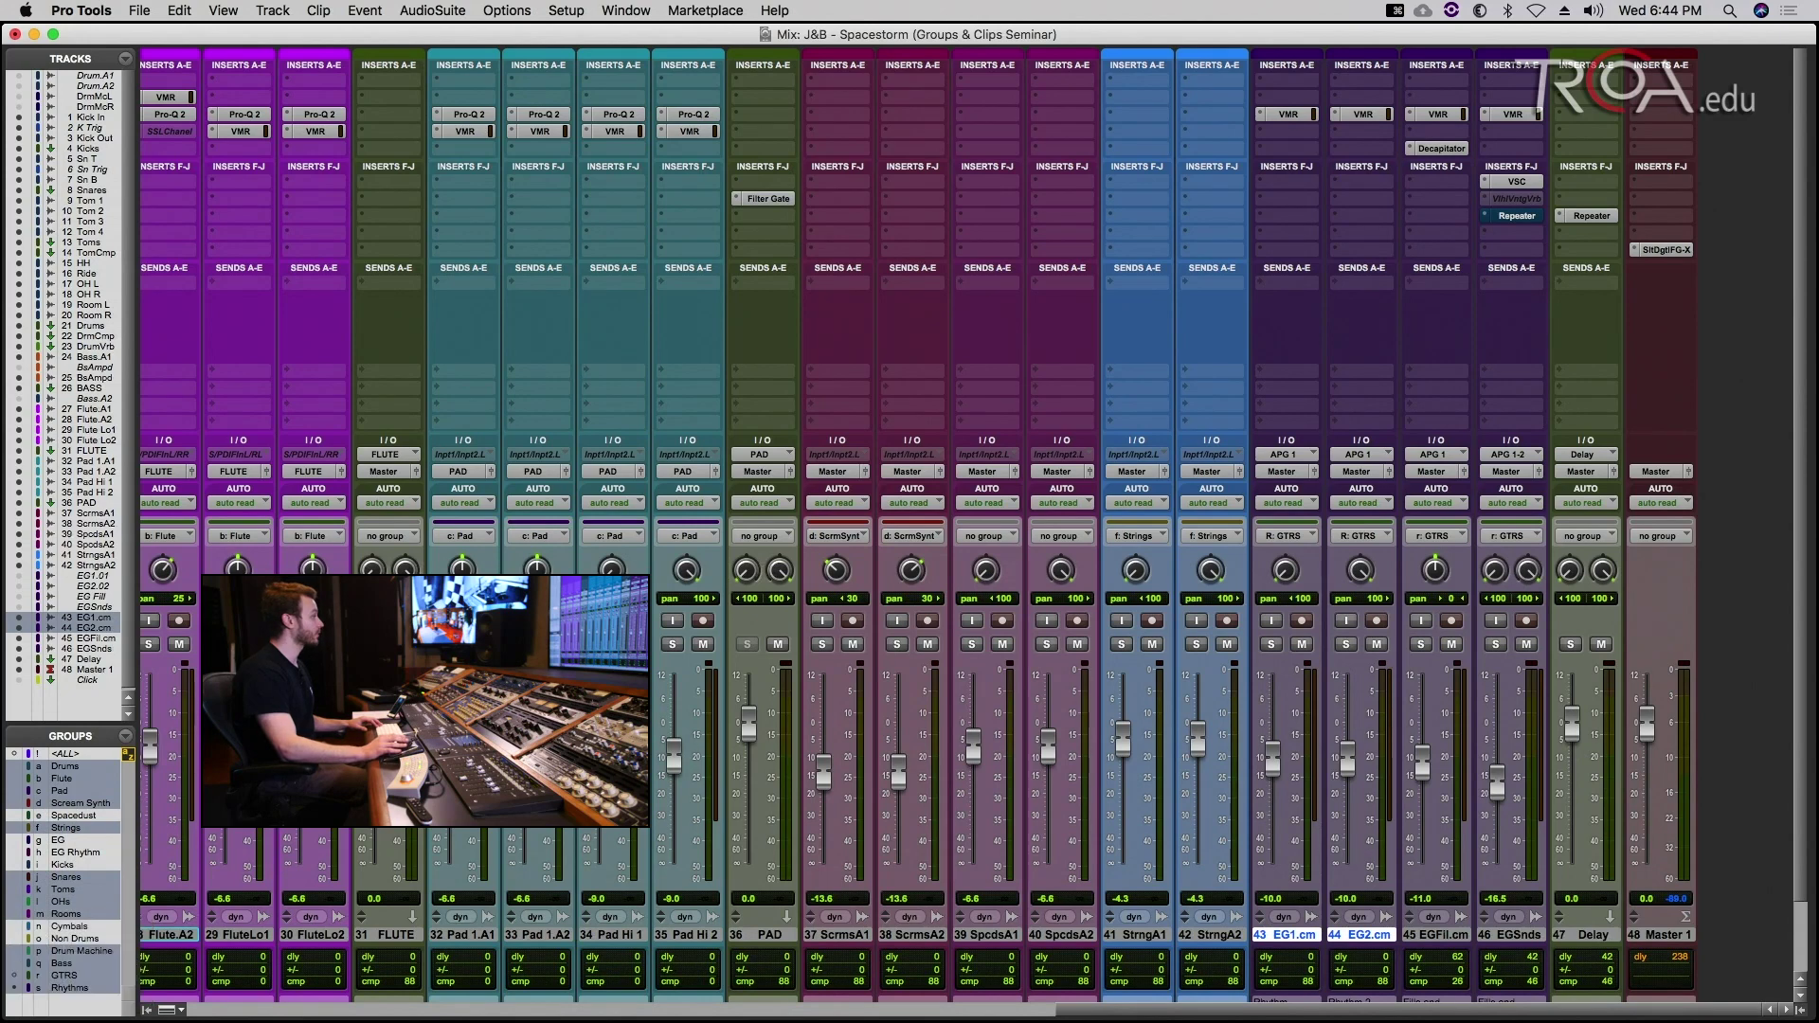
Step: Review the Rhythms group's global attributes, moving its dialog clear of the EG tracks, and close it
{"action": "right_click", "coordinate": [56, 990]}
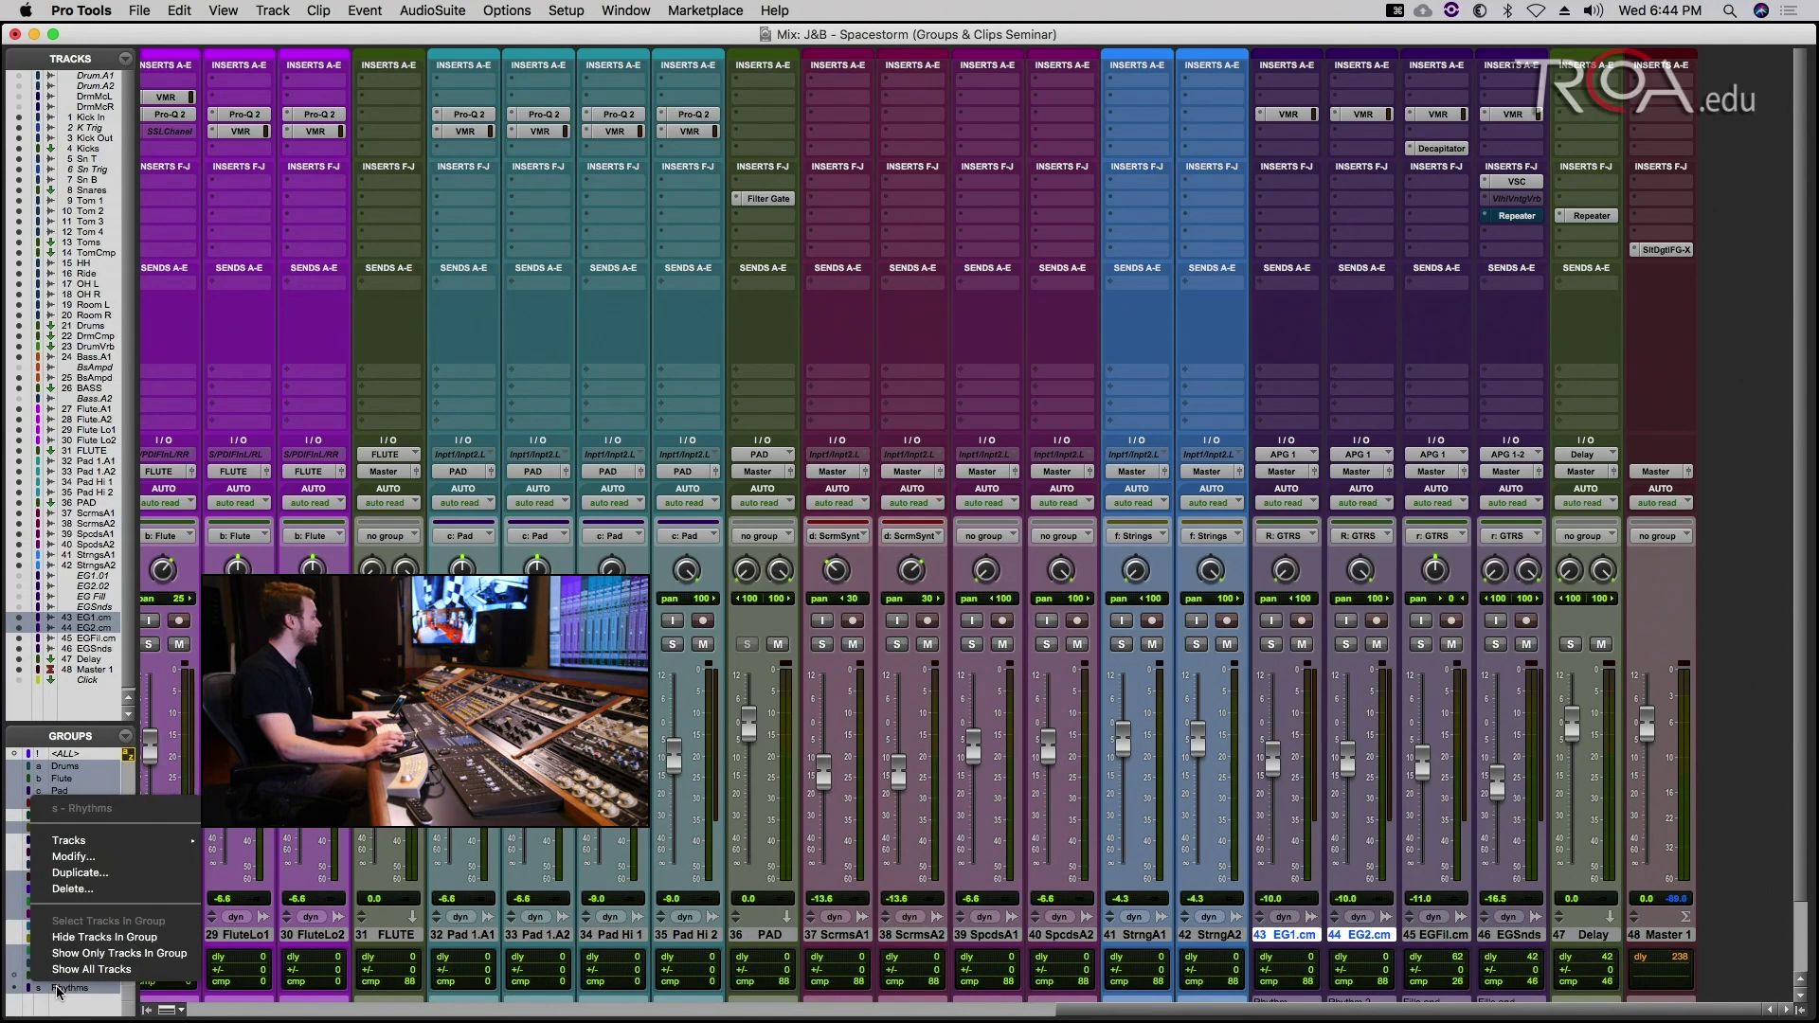
{"action": "left_click", "coordinate": [83, 855]}
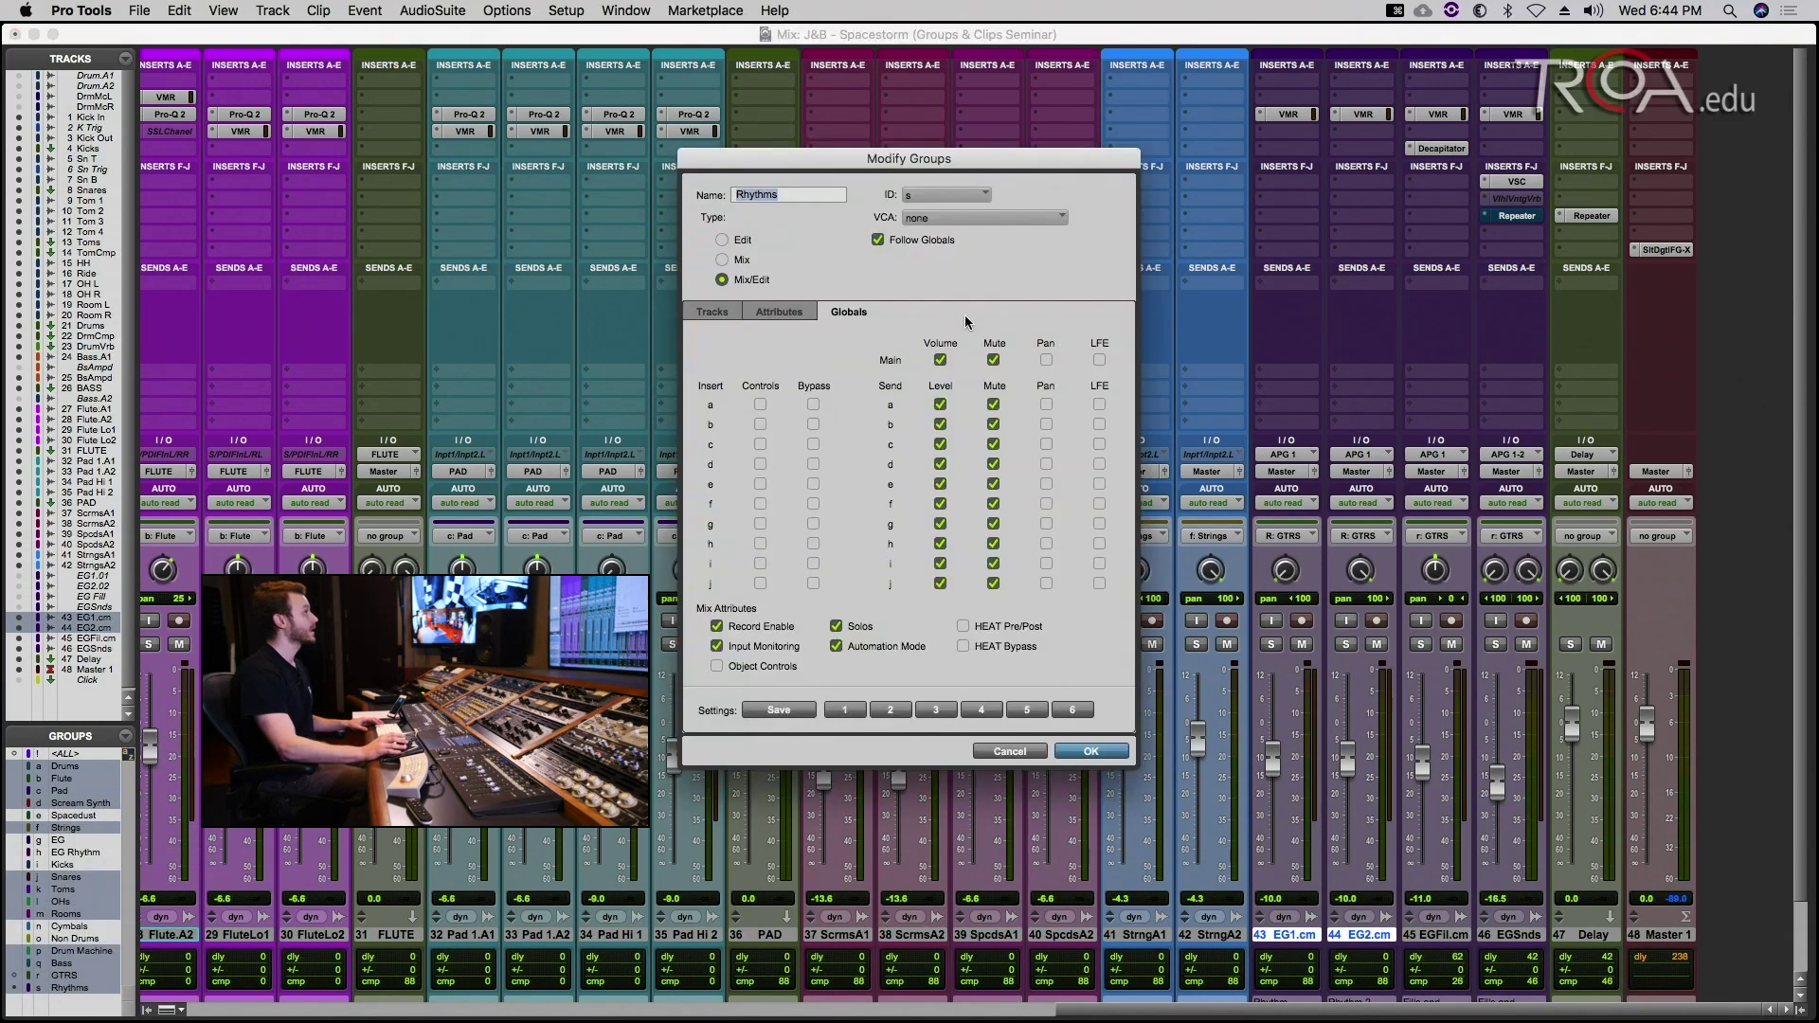
{"action": "left_click_drag", "start_coordinate": [909, 156], "coordinate": [765, 135]}
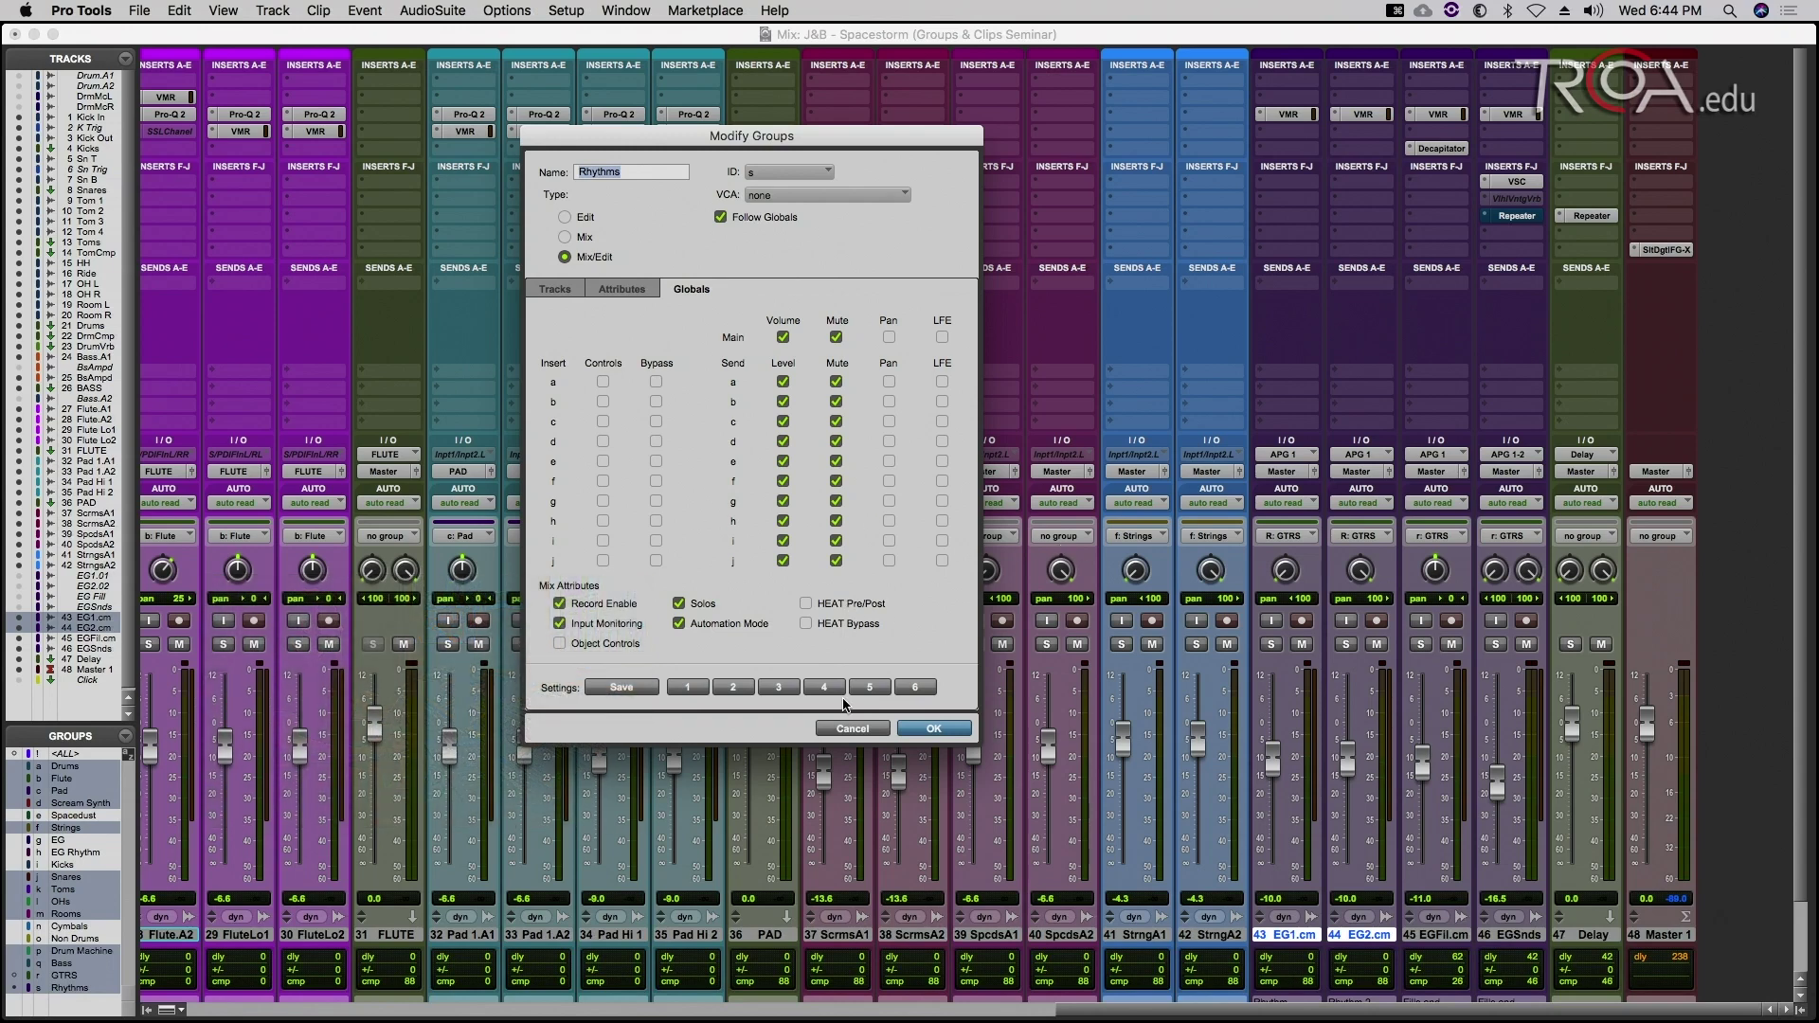
{"action": "left_click", "coordinate": [919, 728]}
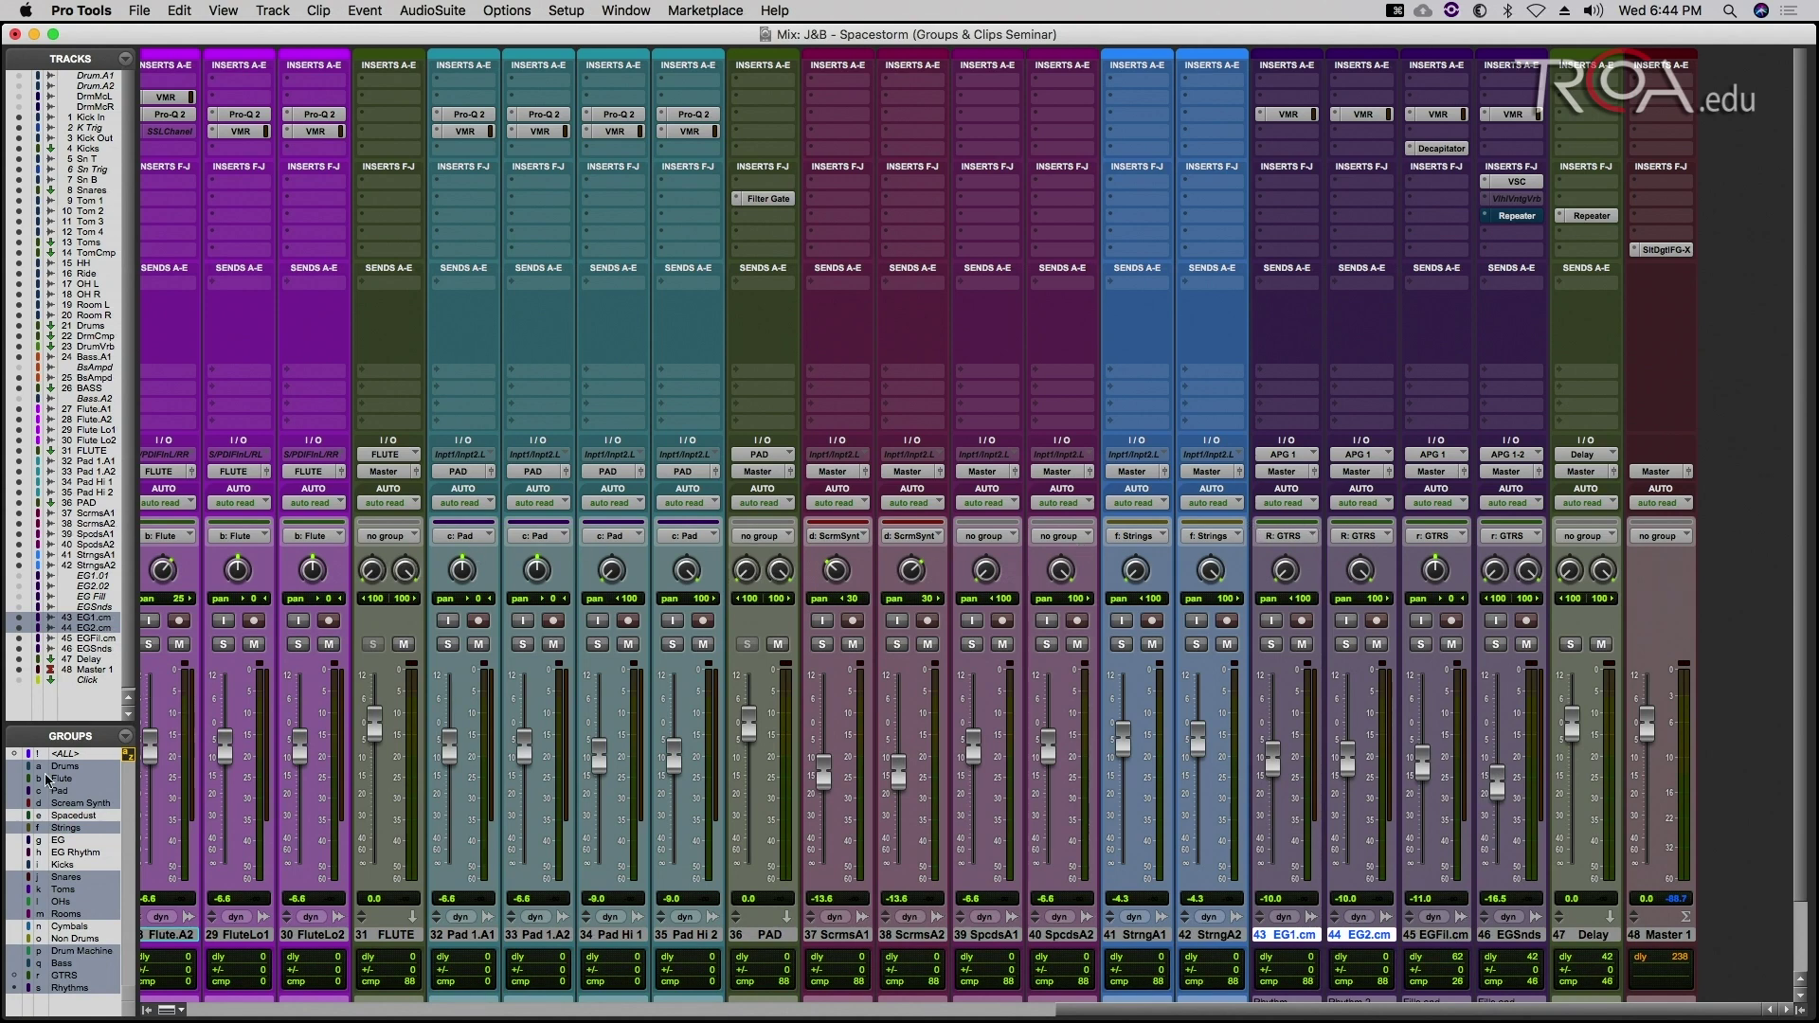
Step: Open the Rhythms group's settings, toggle Follow Globals off and back on, and display the group's own attributes
{"action": "right_click", "coordinate": [62, 978]}
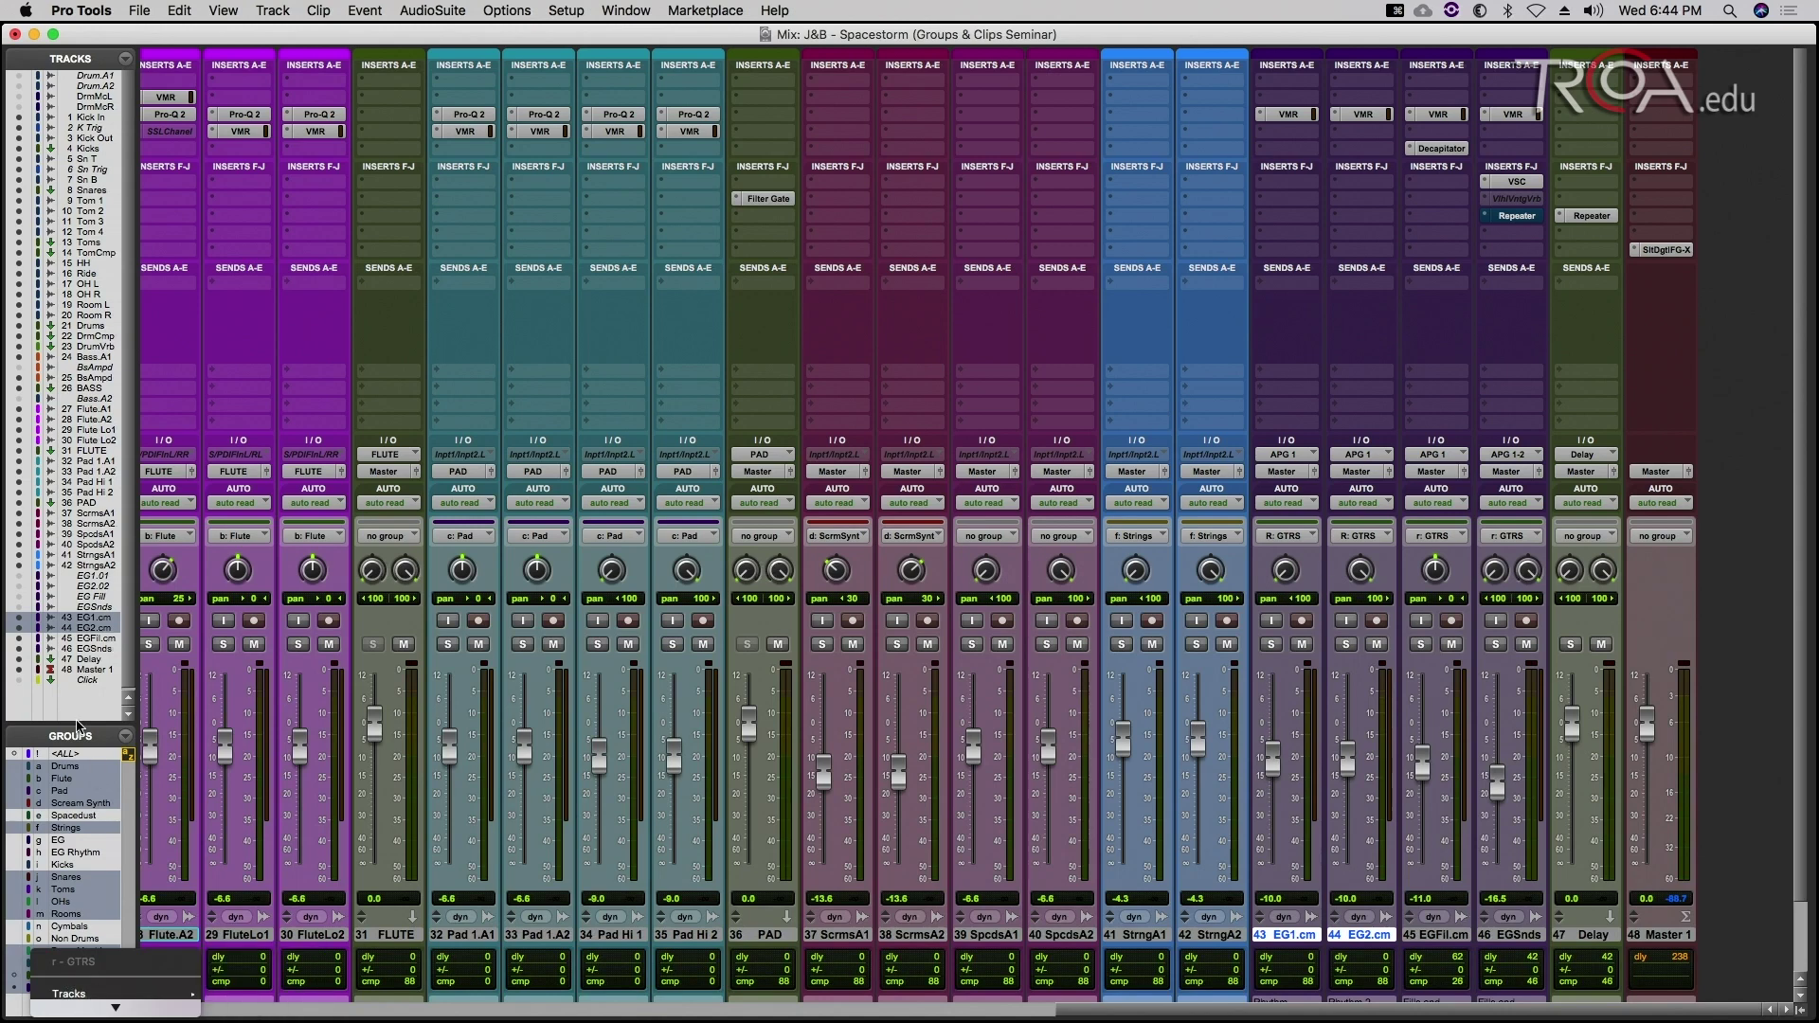
{"action": "left_click", "coordinate": [83, 737]}
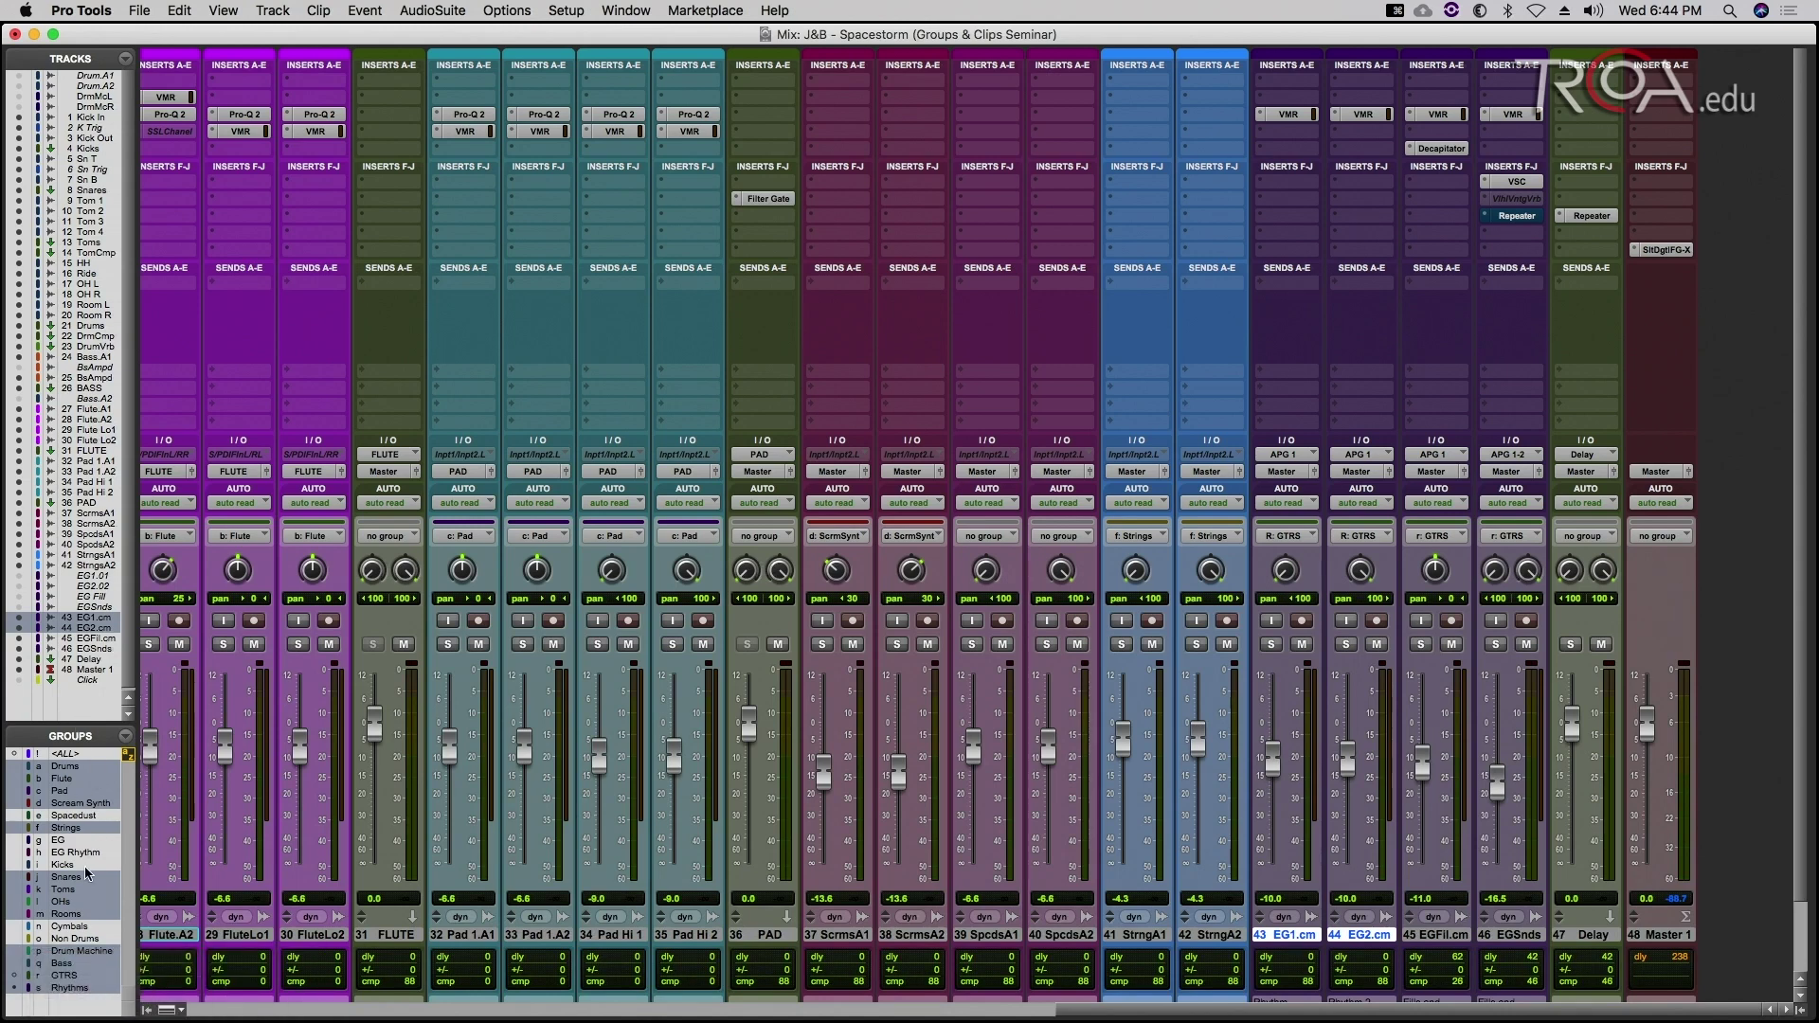
{"action": "right_click", "coordinate": [57, 988]}
{"action": "left_click", "coordinate": [68, 858]}
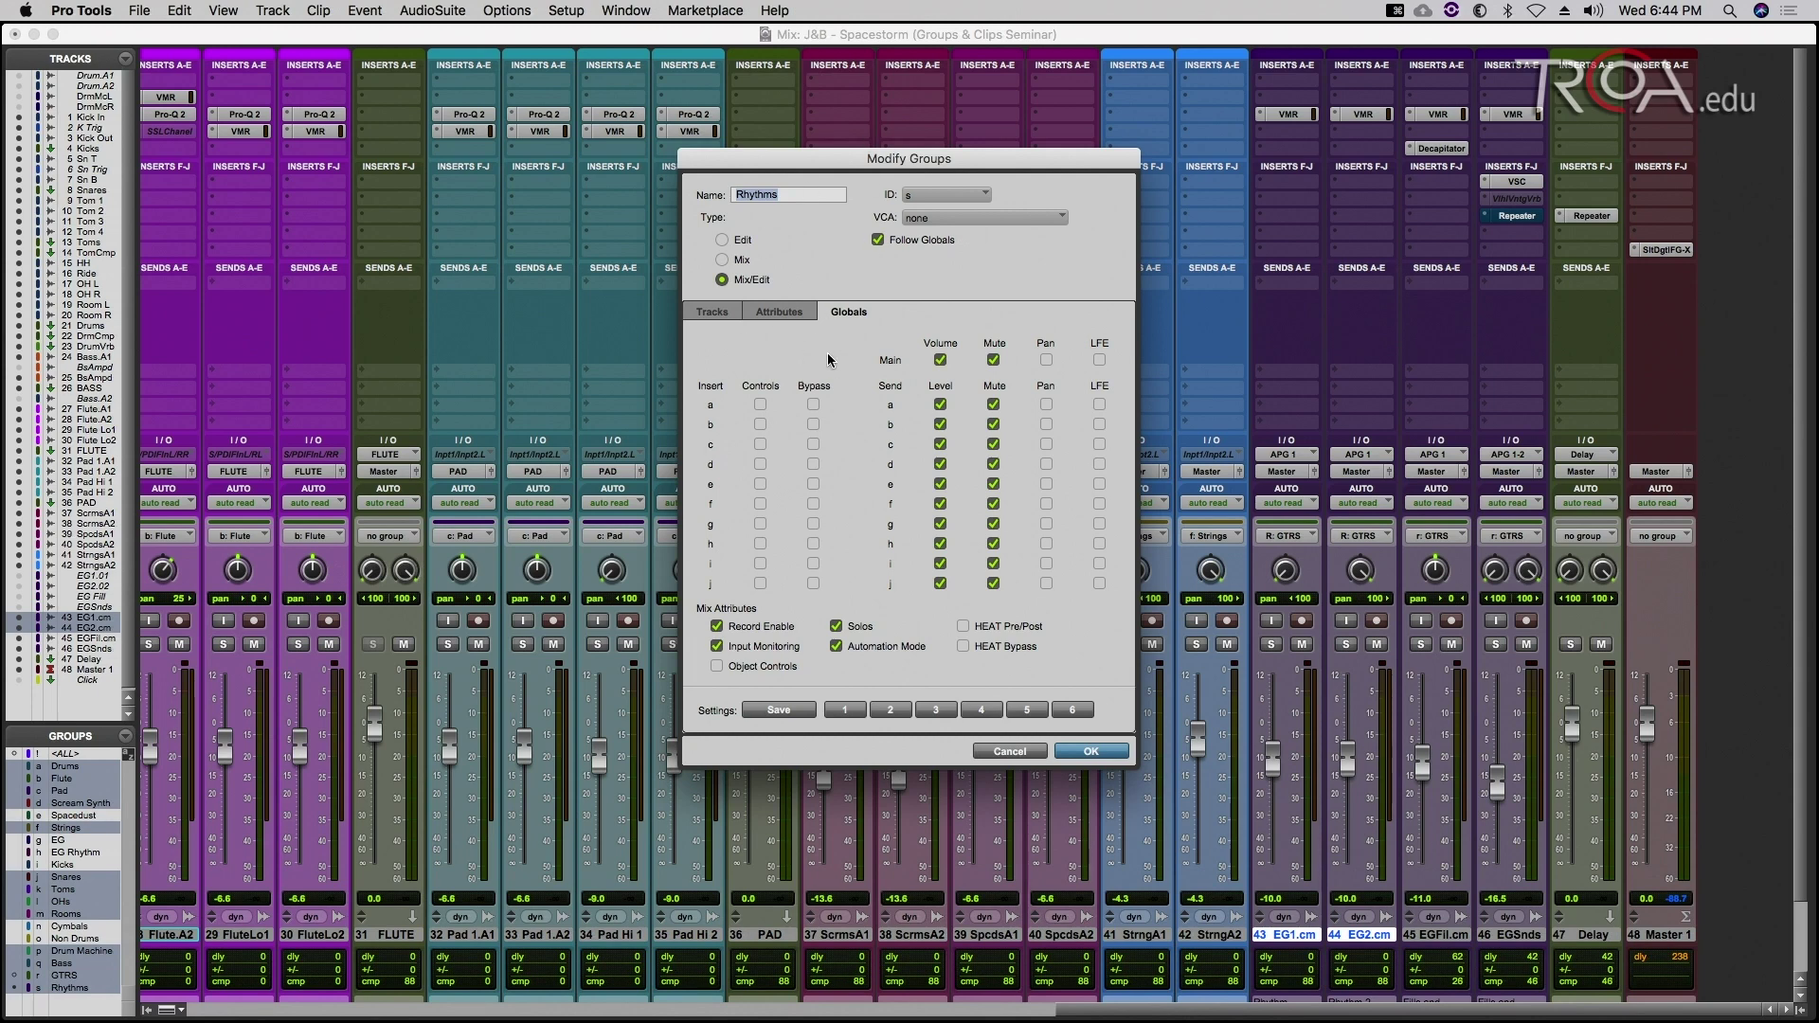
{"action": "left_click", "coordinate": [878, 241]}
{"action": "left_click", "coordinate": [878, 241]}
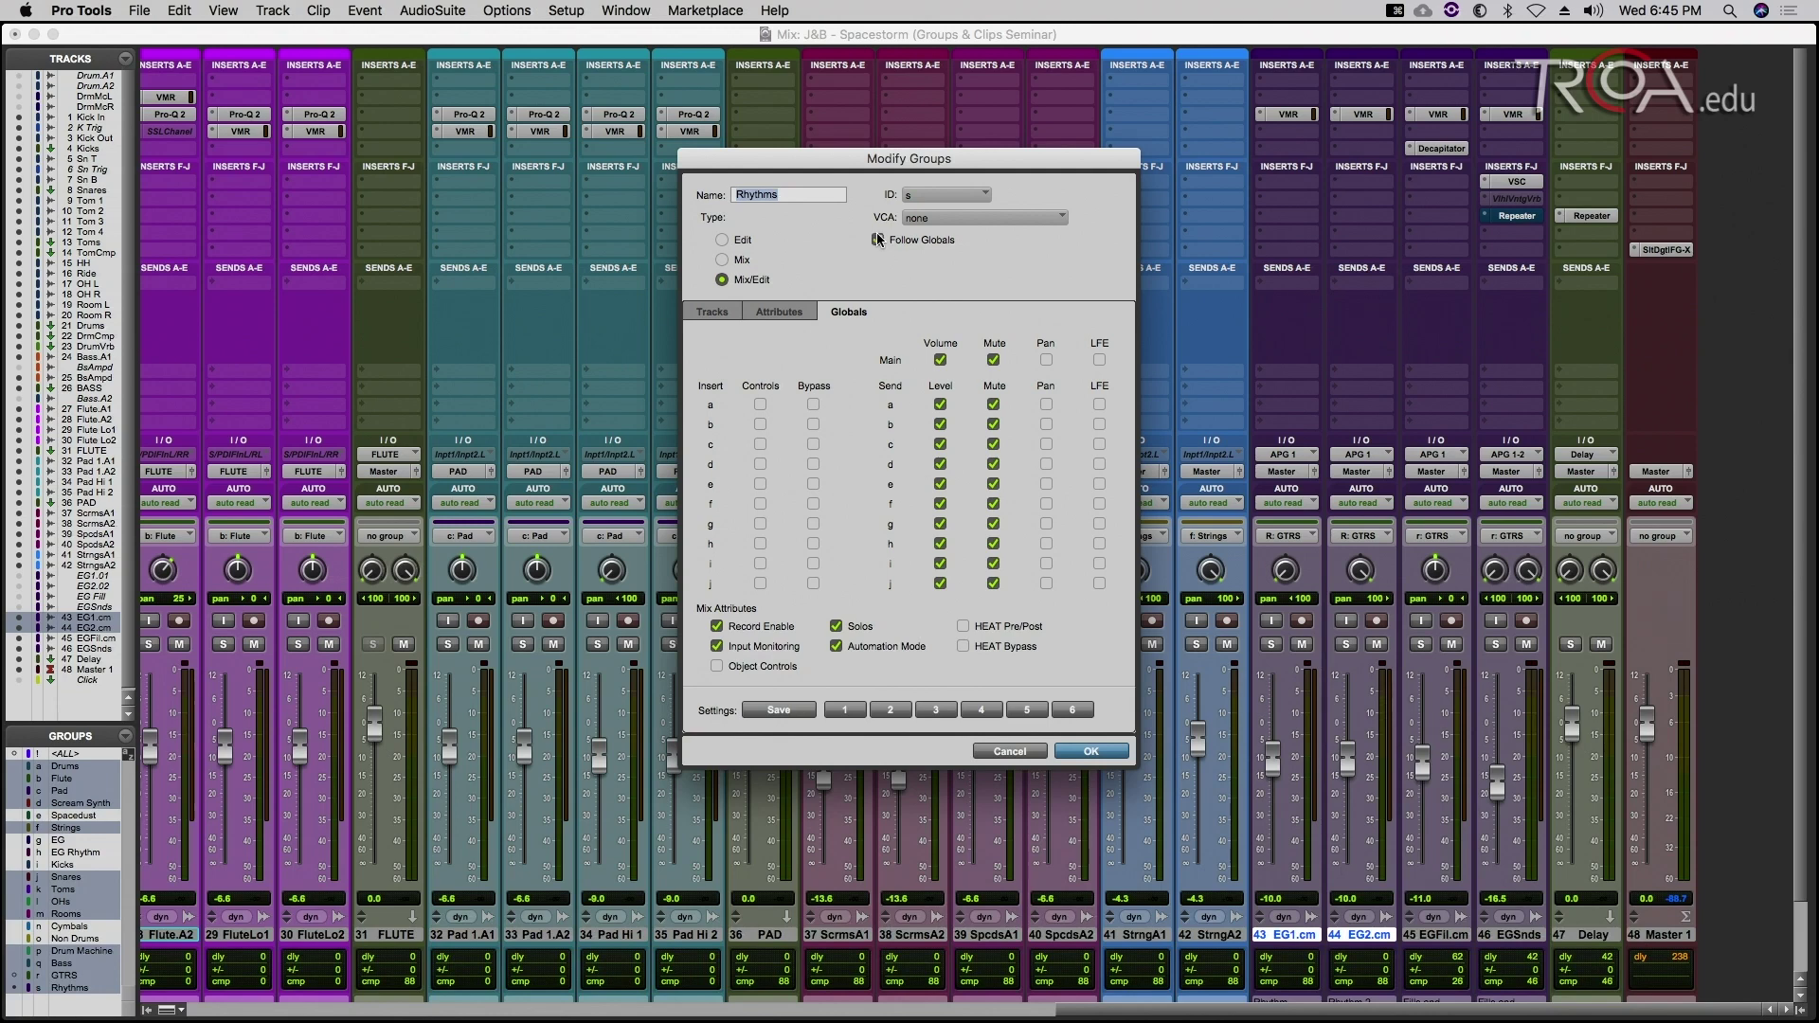
{"action": "left_click", "coordinate": [802, 316]}
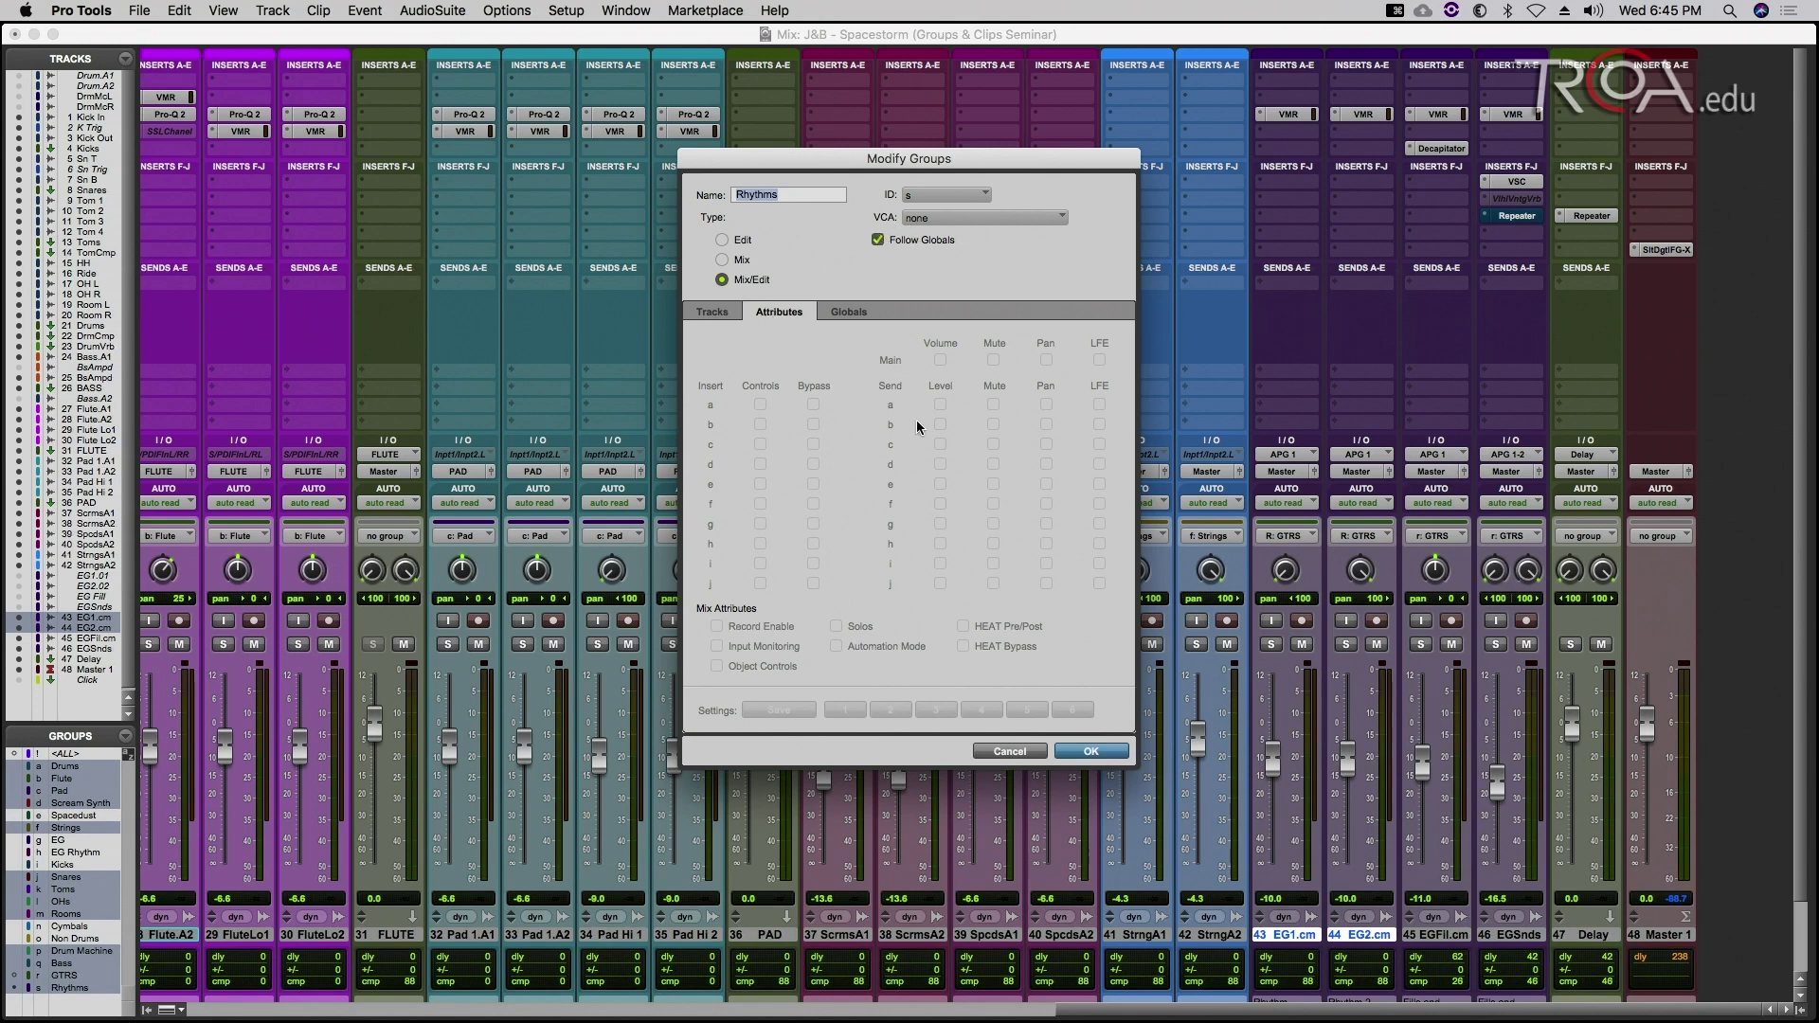
Step: Stop the Rhythms group following globals and link its main volume and mute plus the level and mute of all sends a–j
{"action": "left_click", "coordinate": [877, 240]}
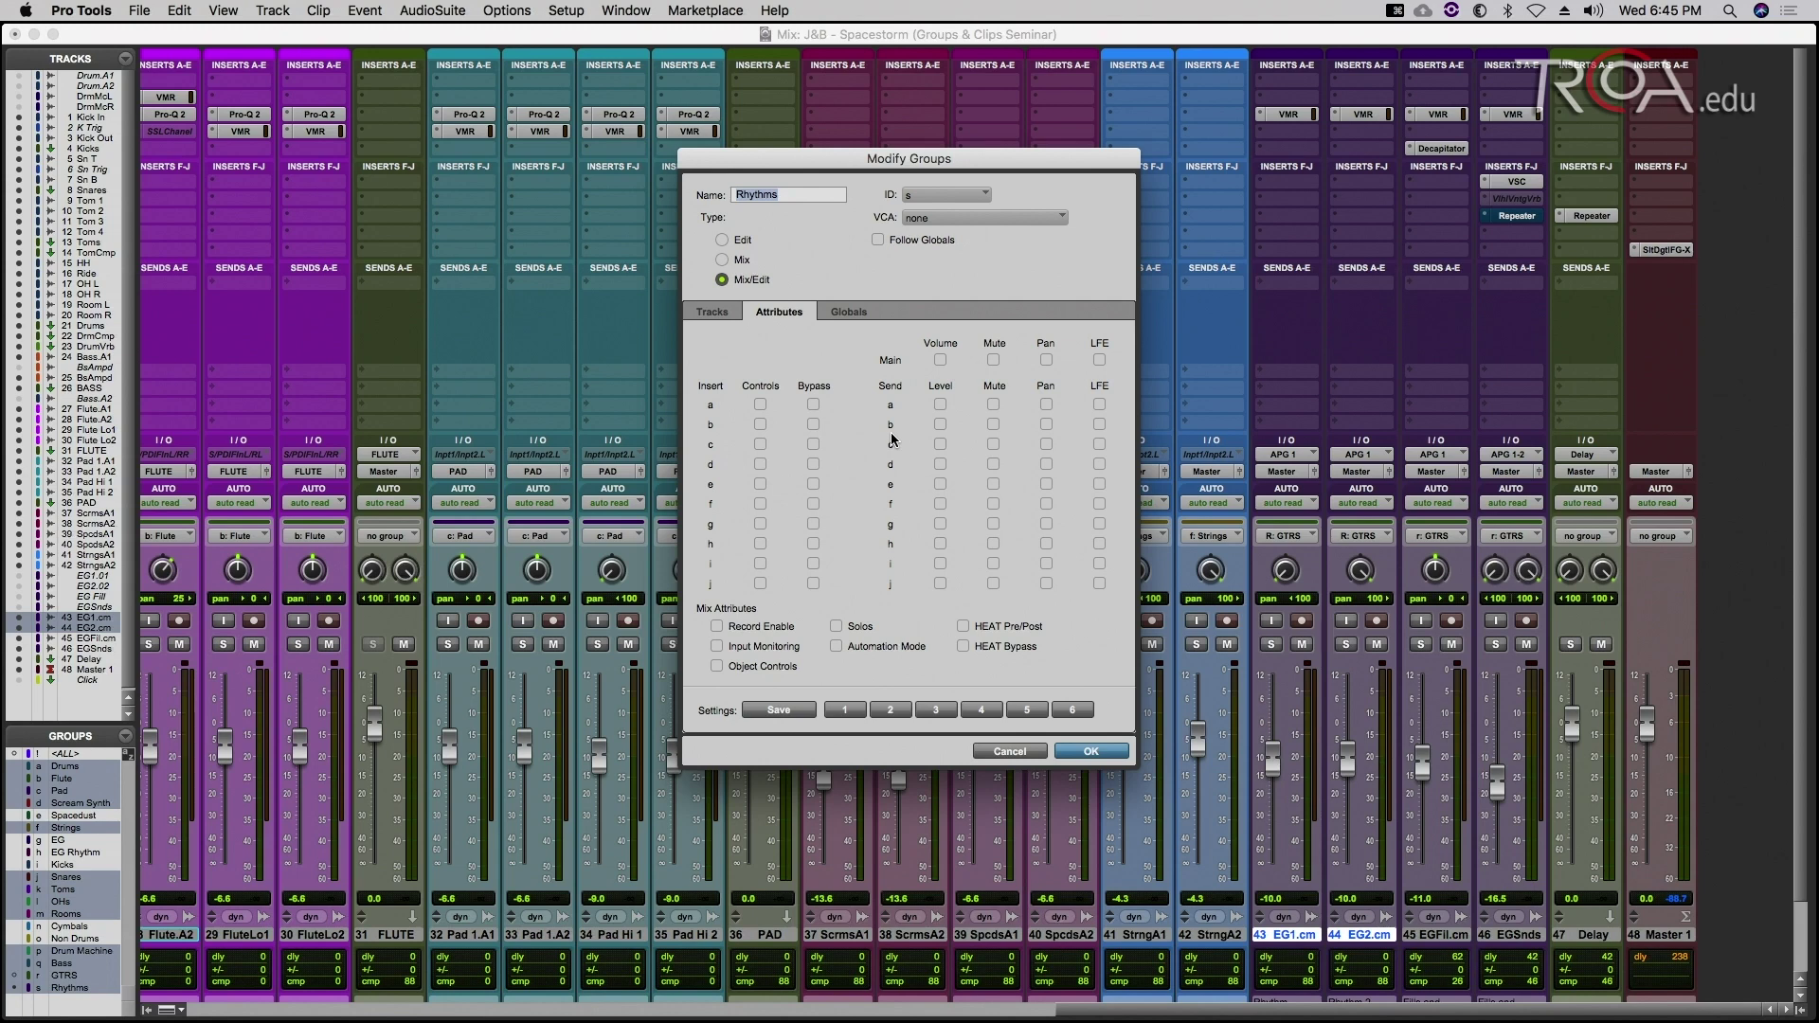
{"action": "left_click", "coordinate": [940, 360]}
{"action": "left_click", "coordinate": [993, 360]}
{"action": "left_click", "coordinate": [939, 405]}
{"action": "left_click", "coordinate": [940, 405]}
{"action": "left_click", "coordinate": [940, 406], "text": "alt"}
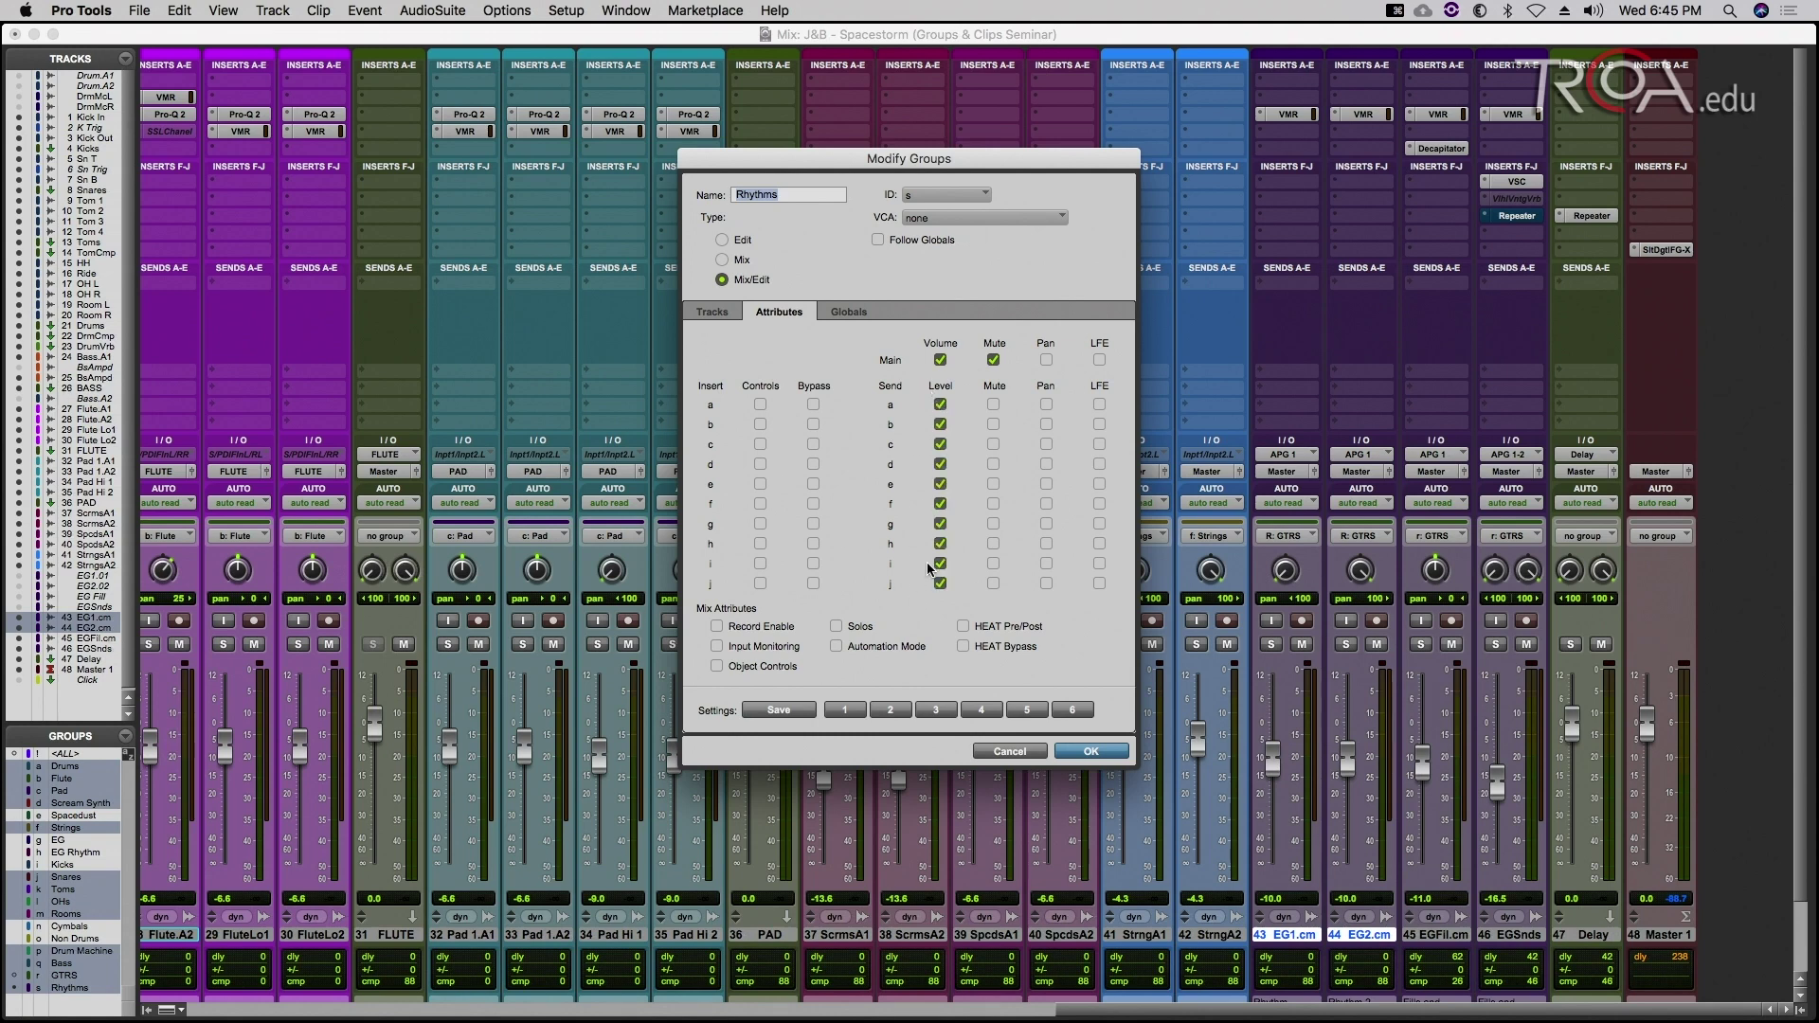
{"action": "left_click", "coordinate": [993, 405], "text": "alt"}
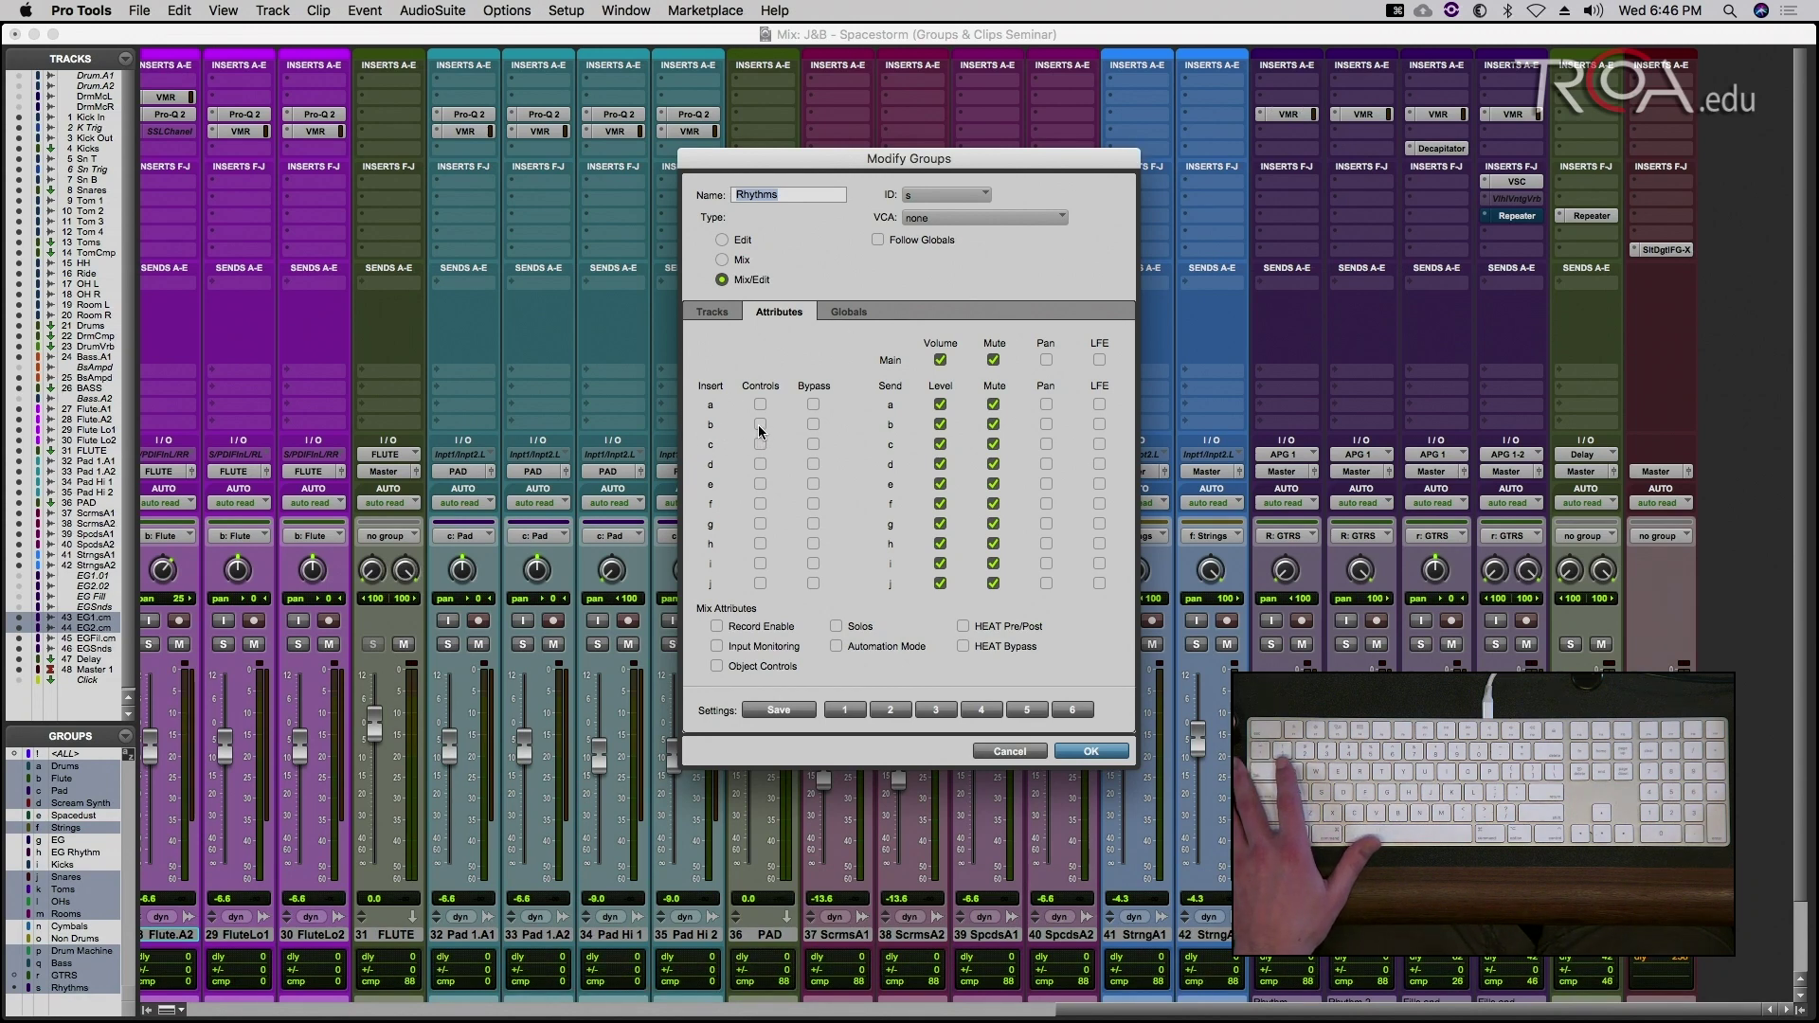
Step: Link insert b's controls and bypass, Record Enable, Input Monitoring, Solos and Automation Mode in the Rhythms group, and apply the settings
{"action": "left_click", "coordinate": [813, 424]}
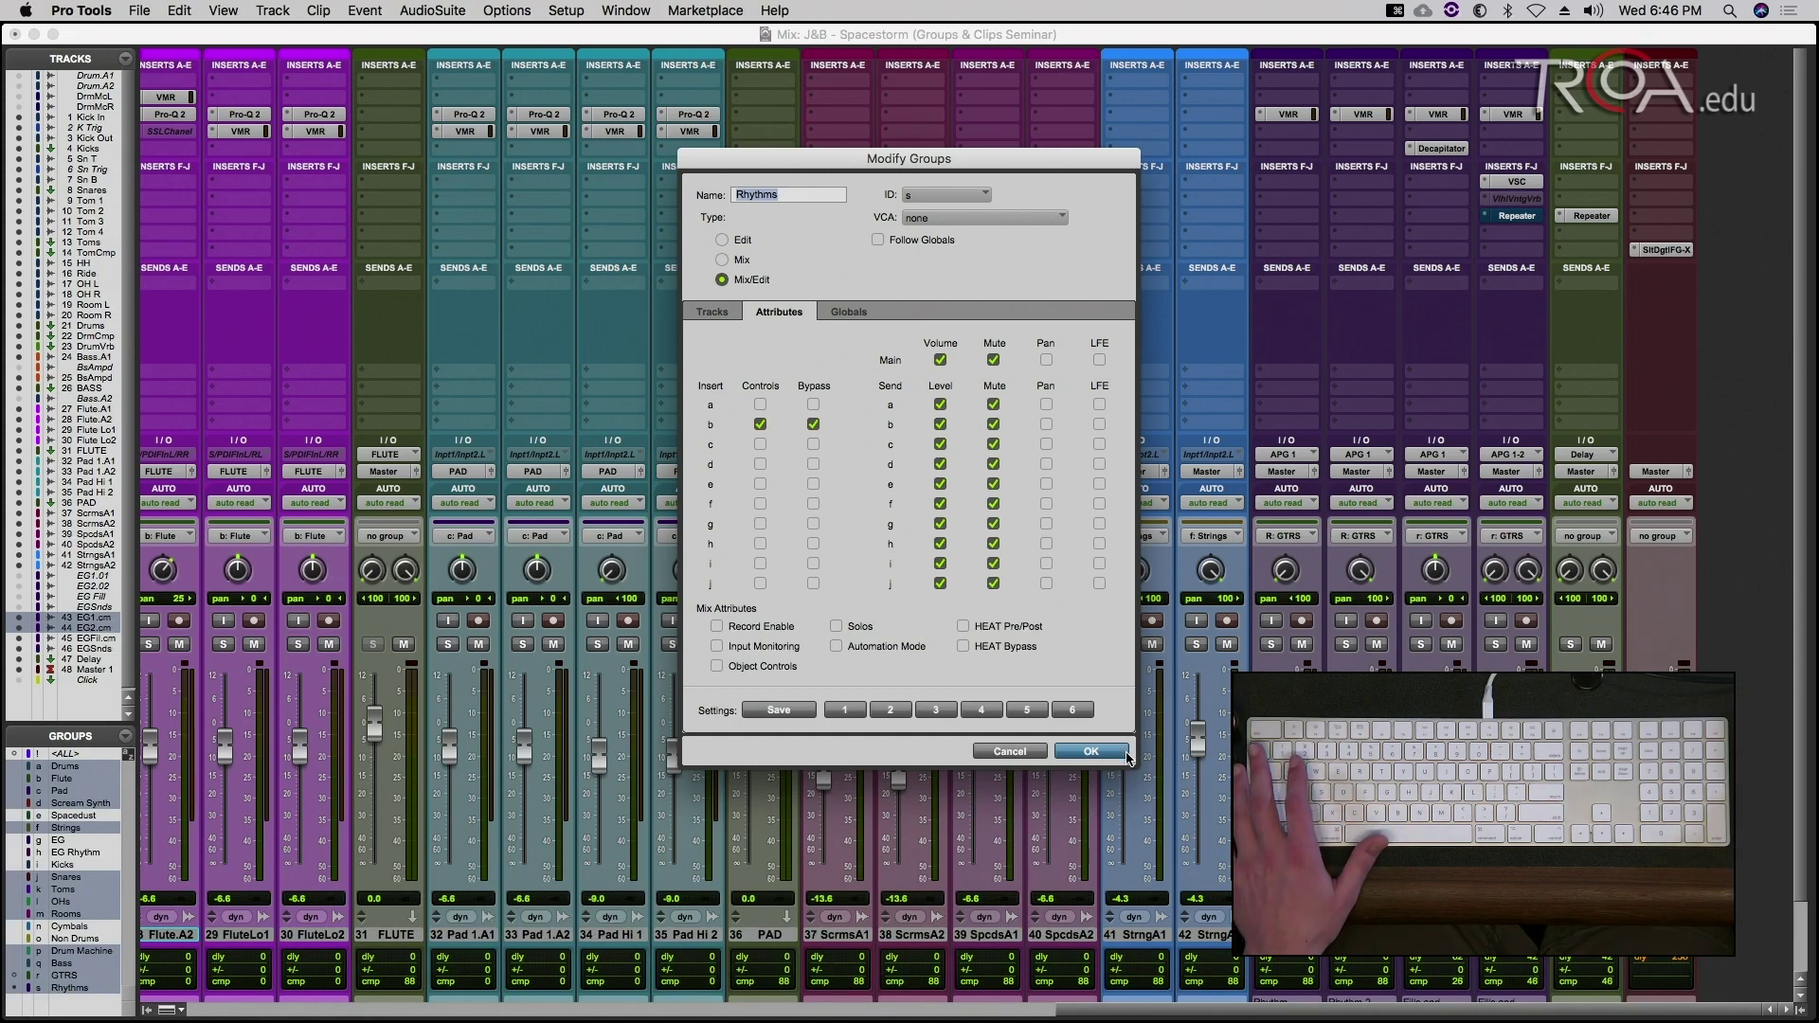
{"action": "left_click", "coordinate": [836, 626]}
{"action": "left_click", "coordinate": [835, 646]}
{"action": "left_click", "coordinate": [716, 627]}
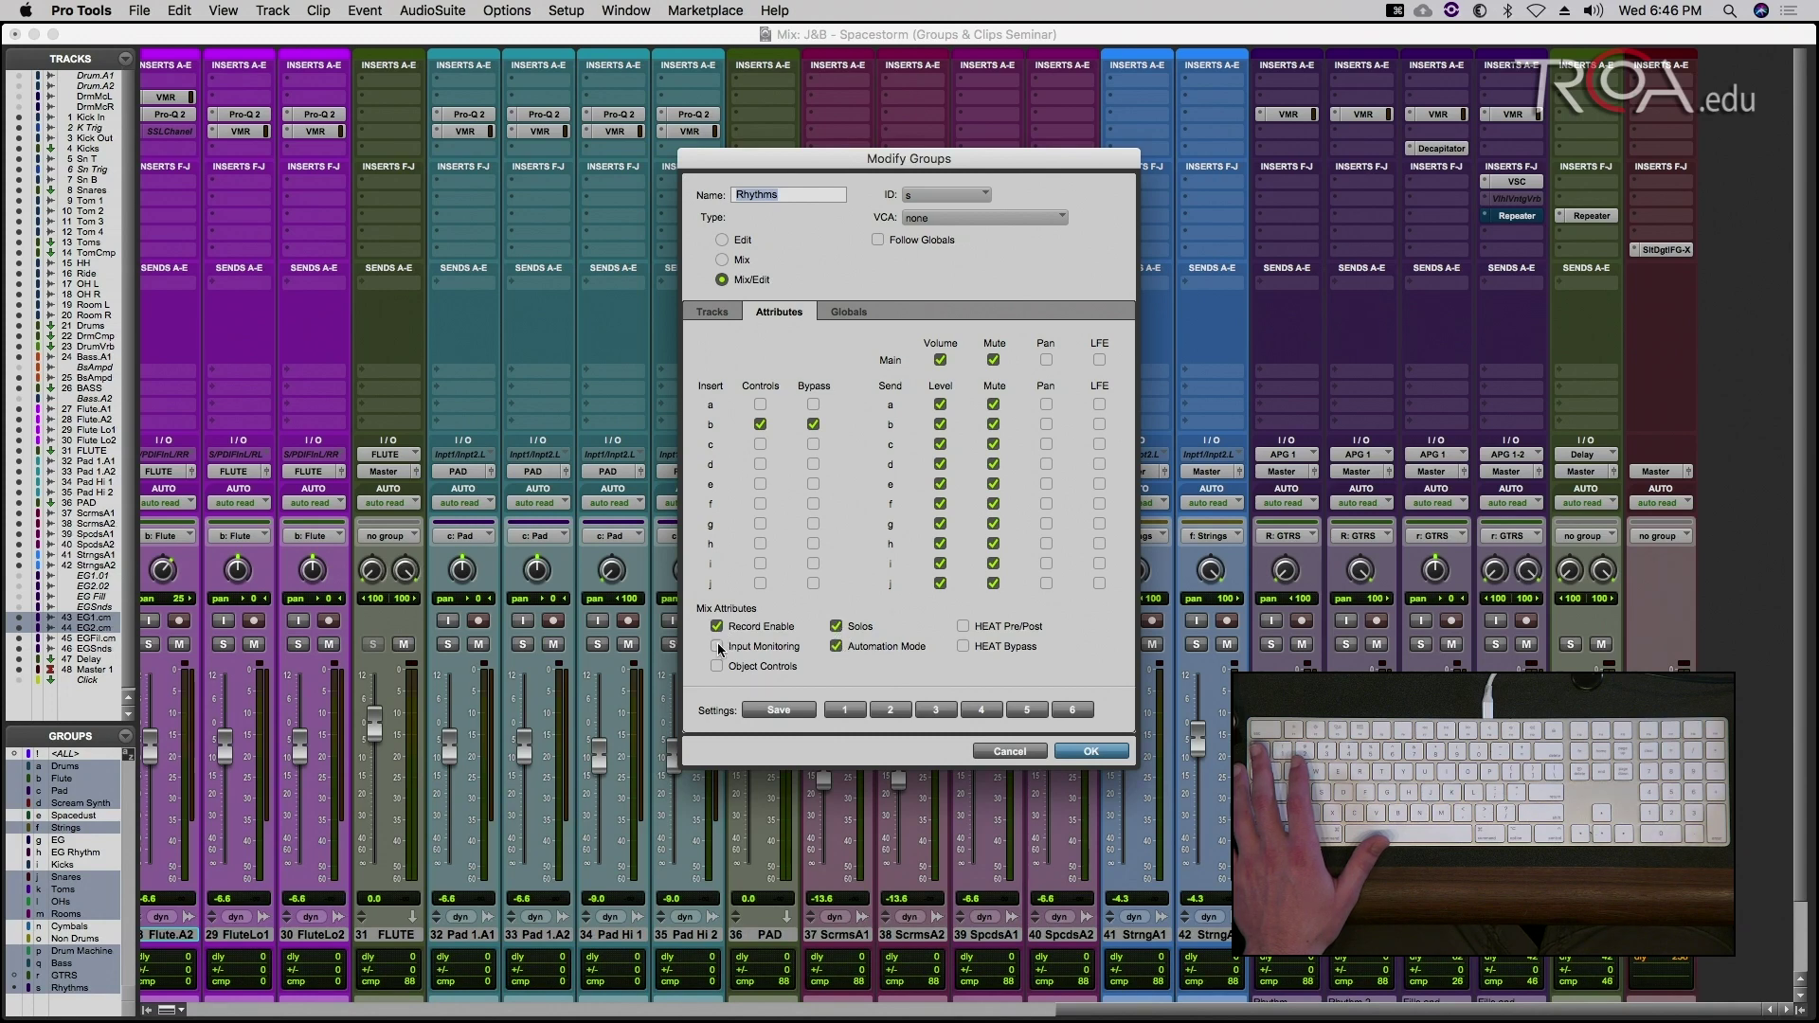
{"action": "left_click", "coordinate": [1092, 752]}
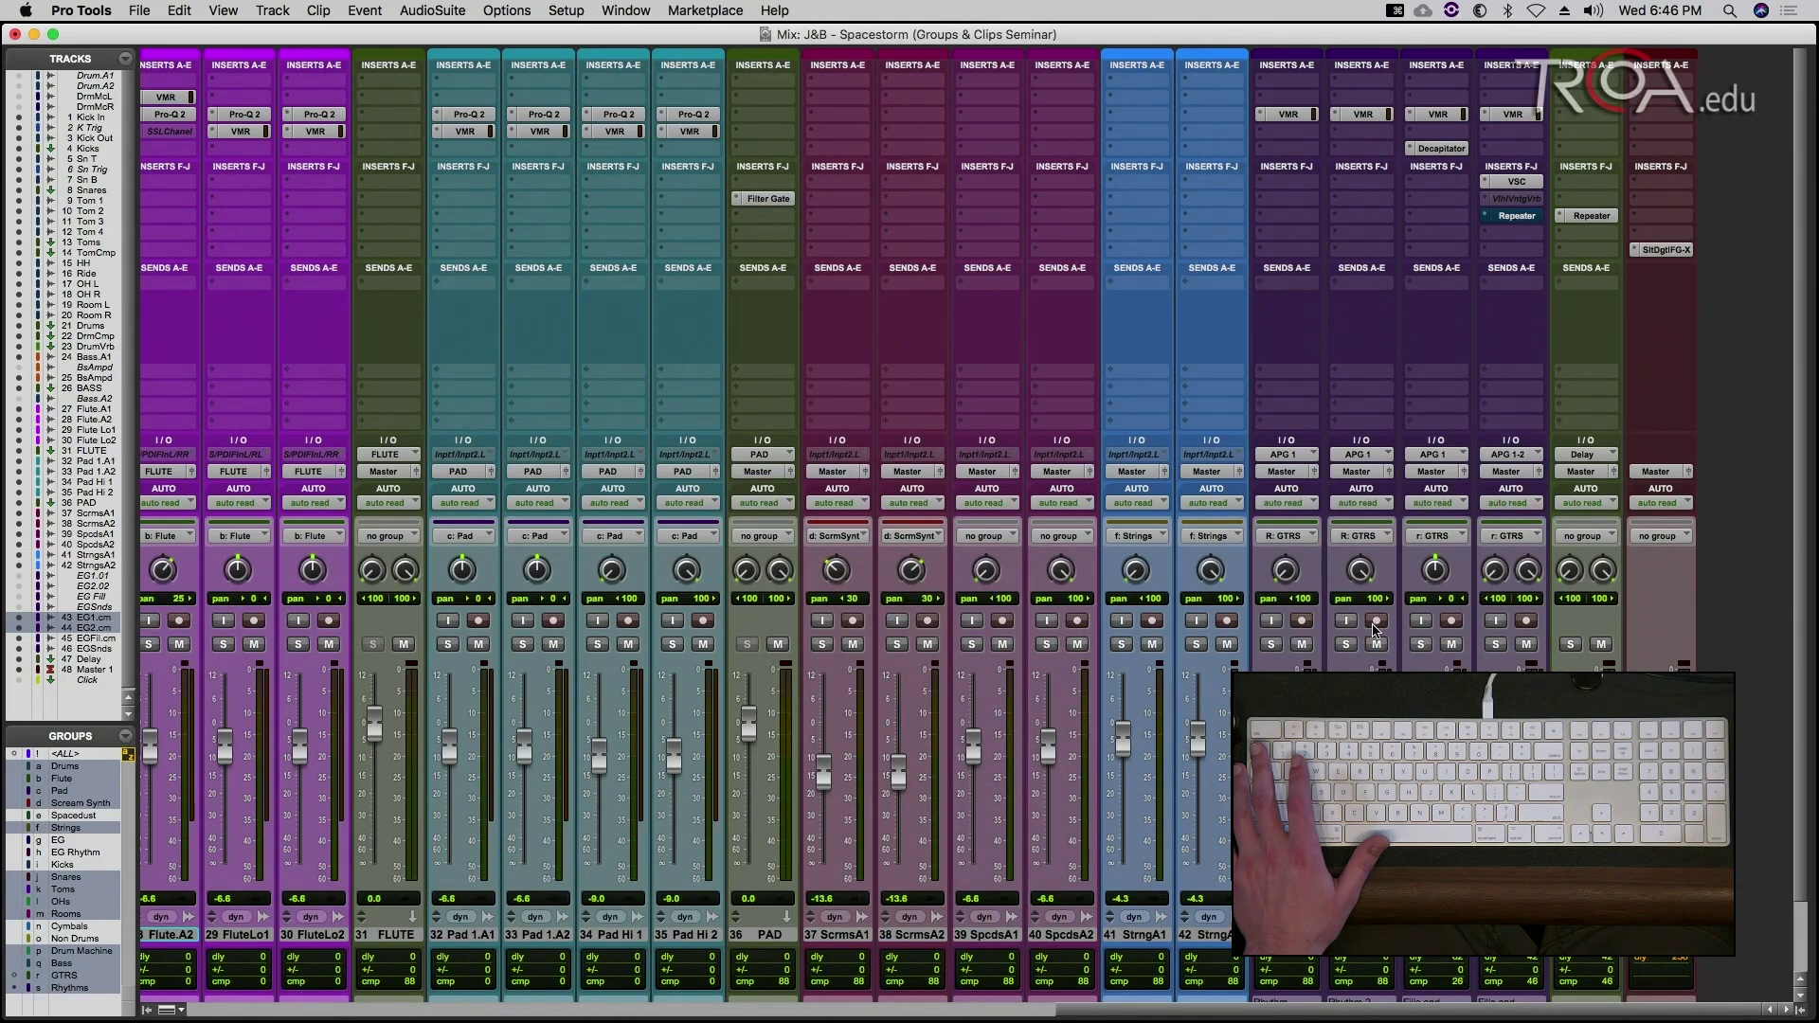
Step: Deactivate the GTRS group, insert a mono FabFilter Pro-Q 3 in EG1.cm's insert b, and copy it to EG2.cm's insert b
{"action": "key", "text": "r"}
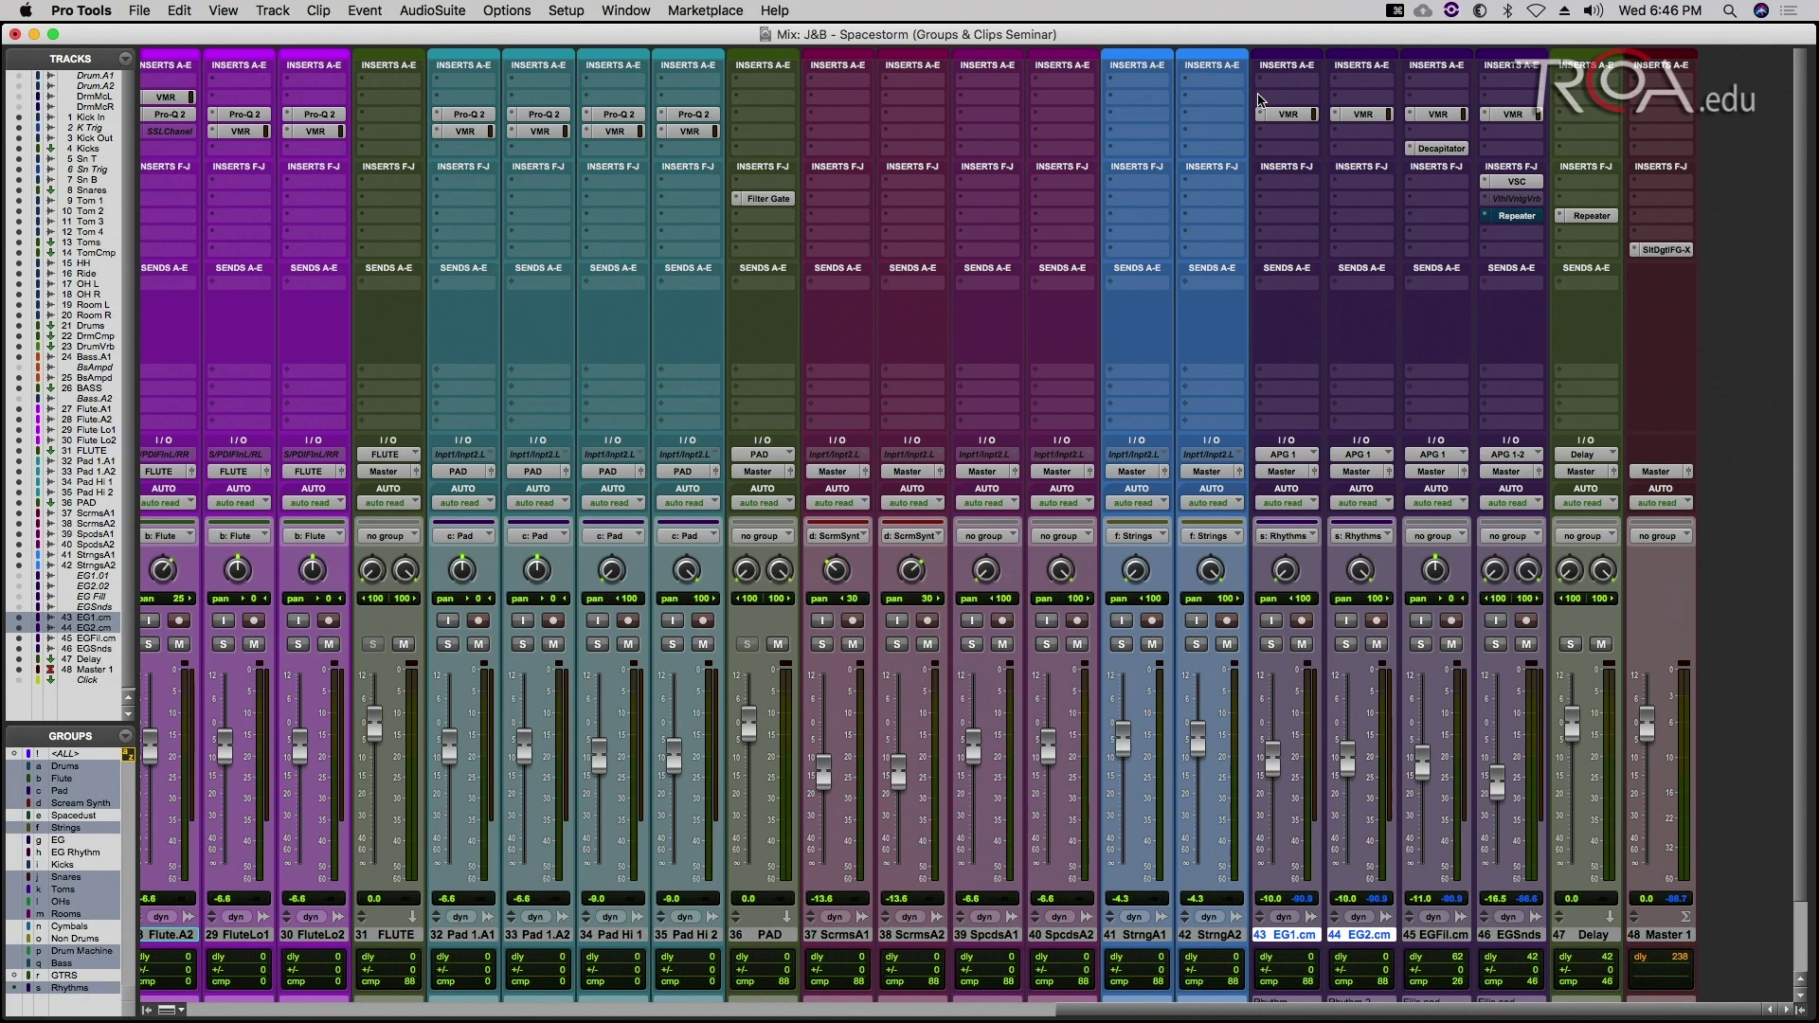
{"action": "left_click", "coordinate": [1265, 101]}
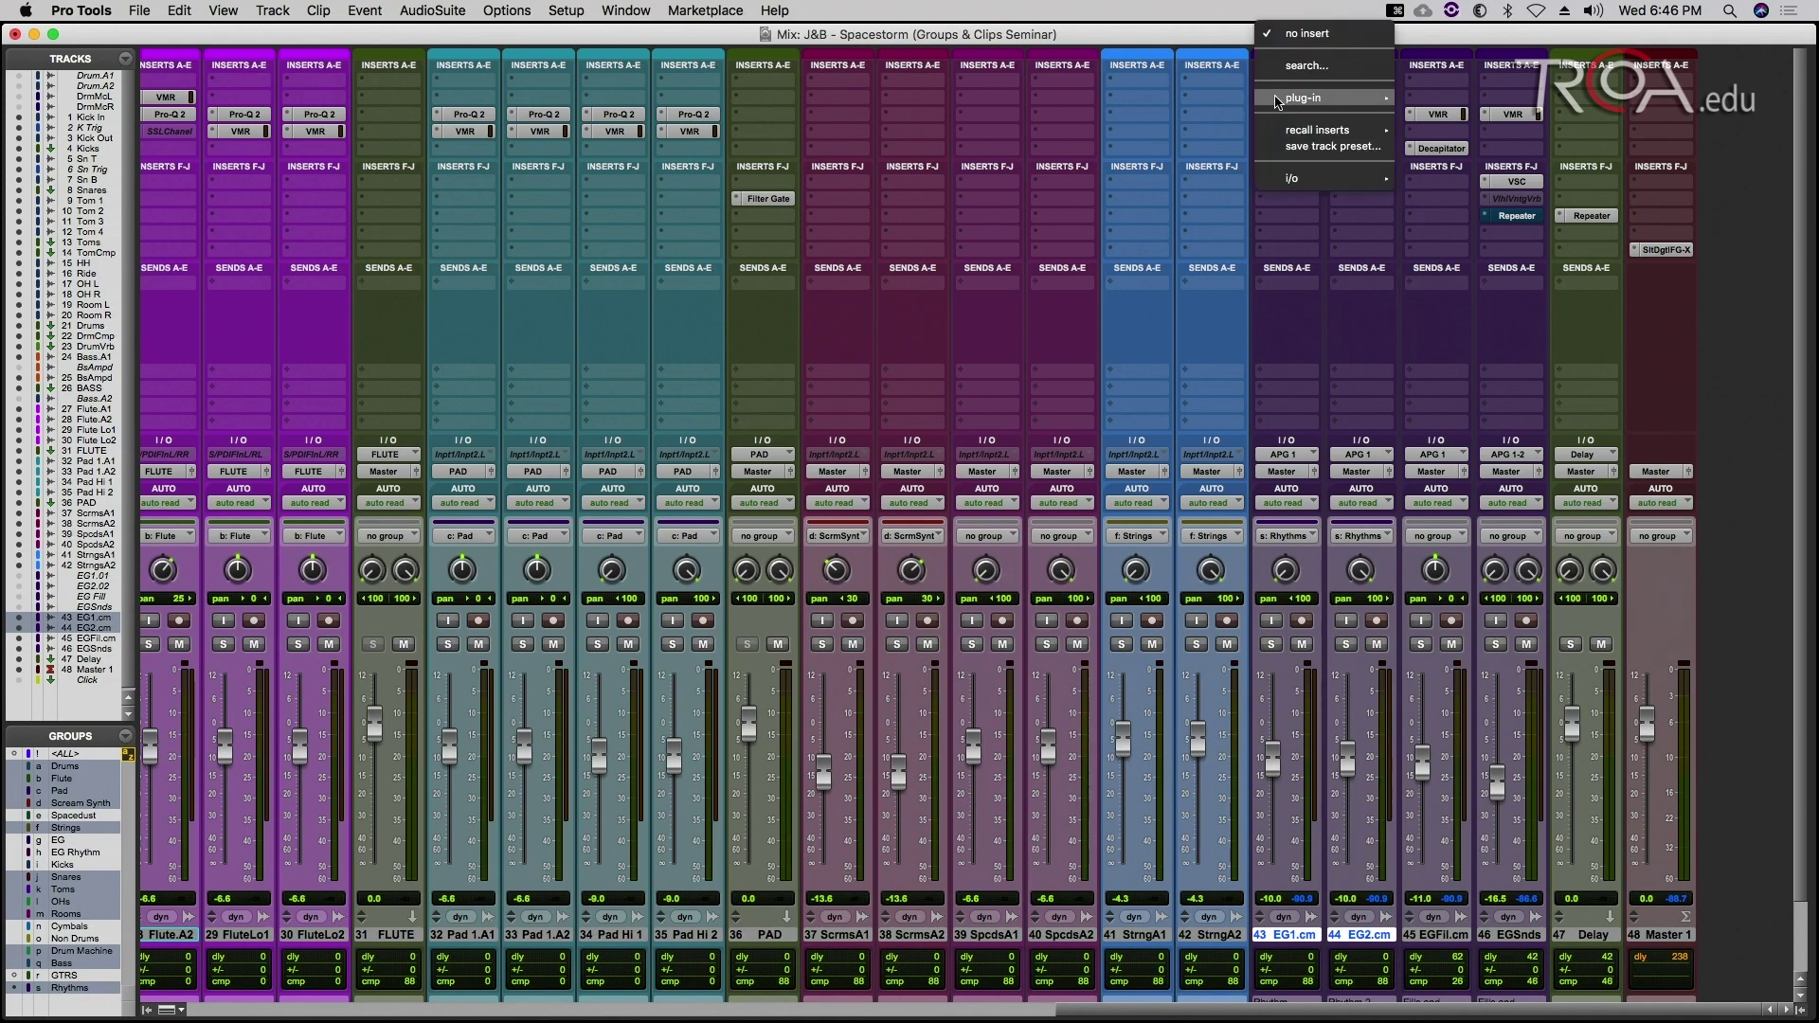
{"action": "mouse_move", "coordinate": [1269, 101]}
{"action": "mouse_move", "coordinate": [1438, 86]}
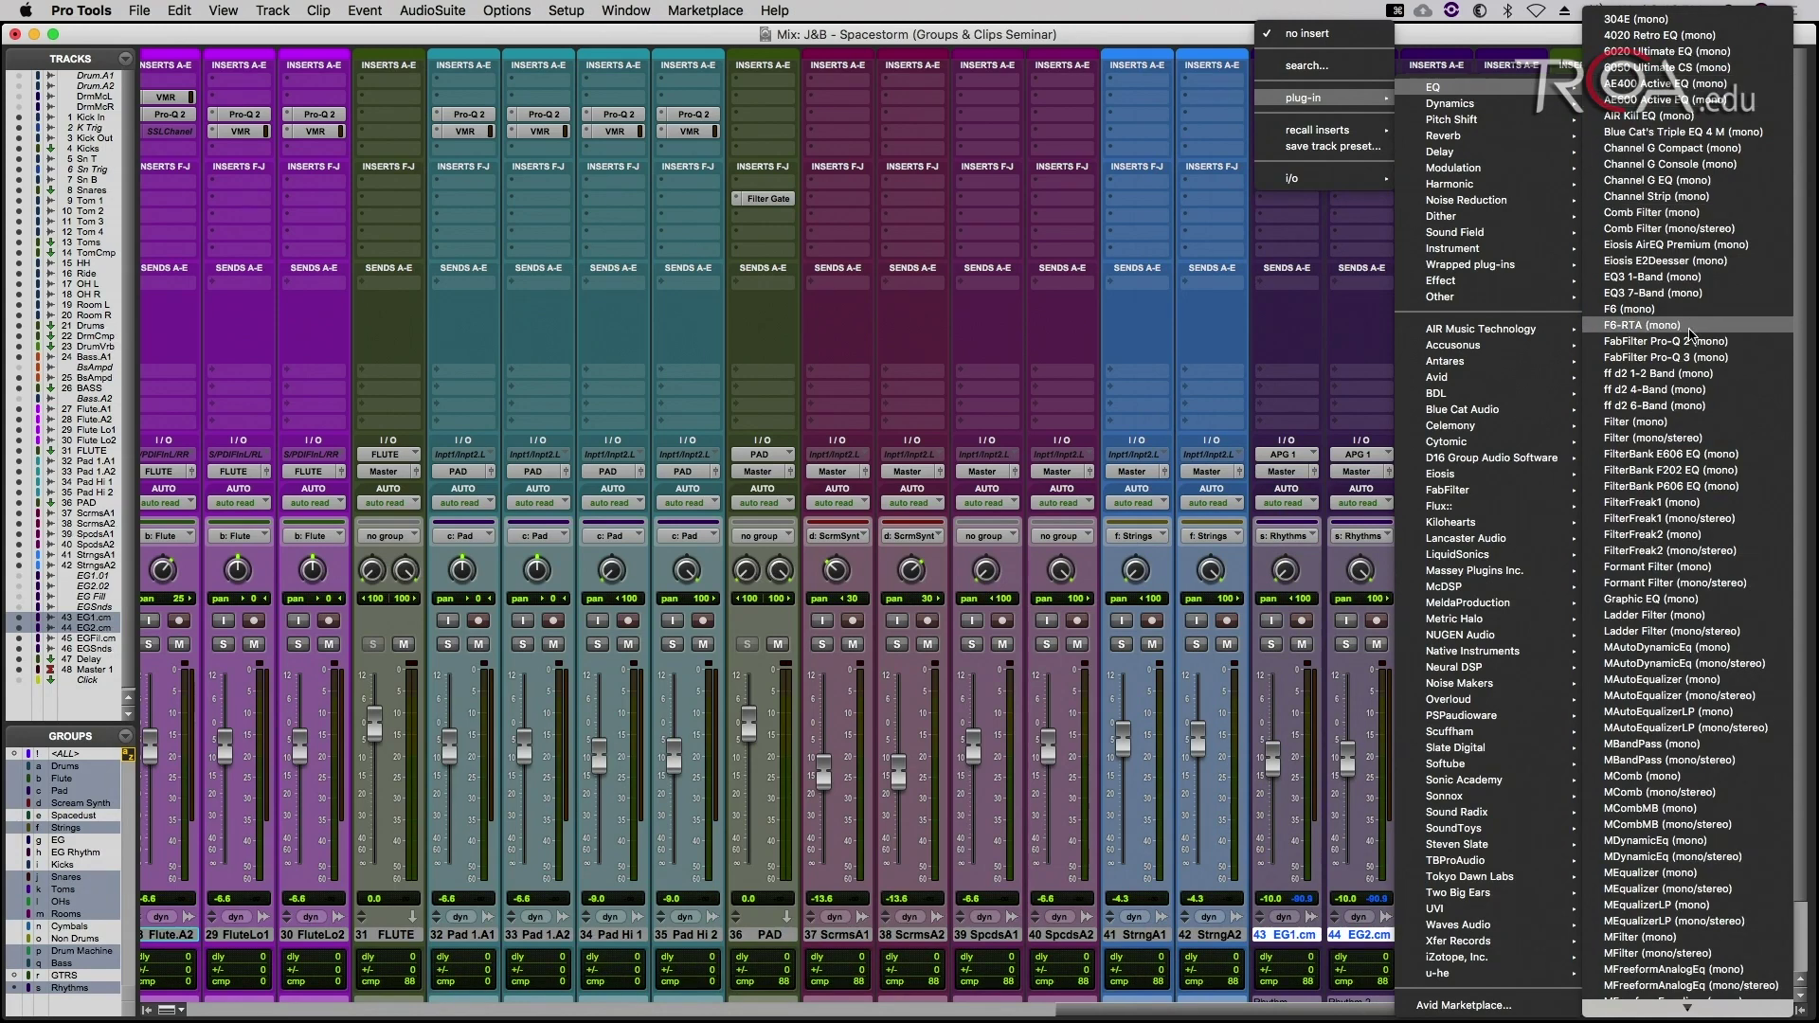
{"action": "left_click", "coordinate": [1692, 359]}
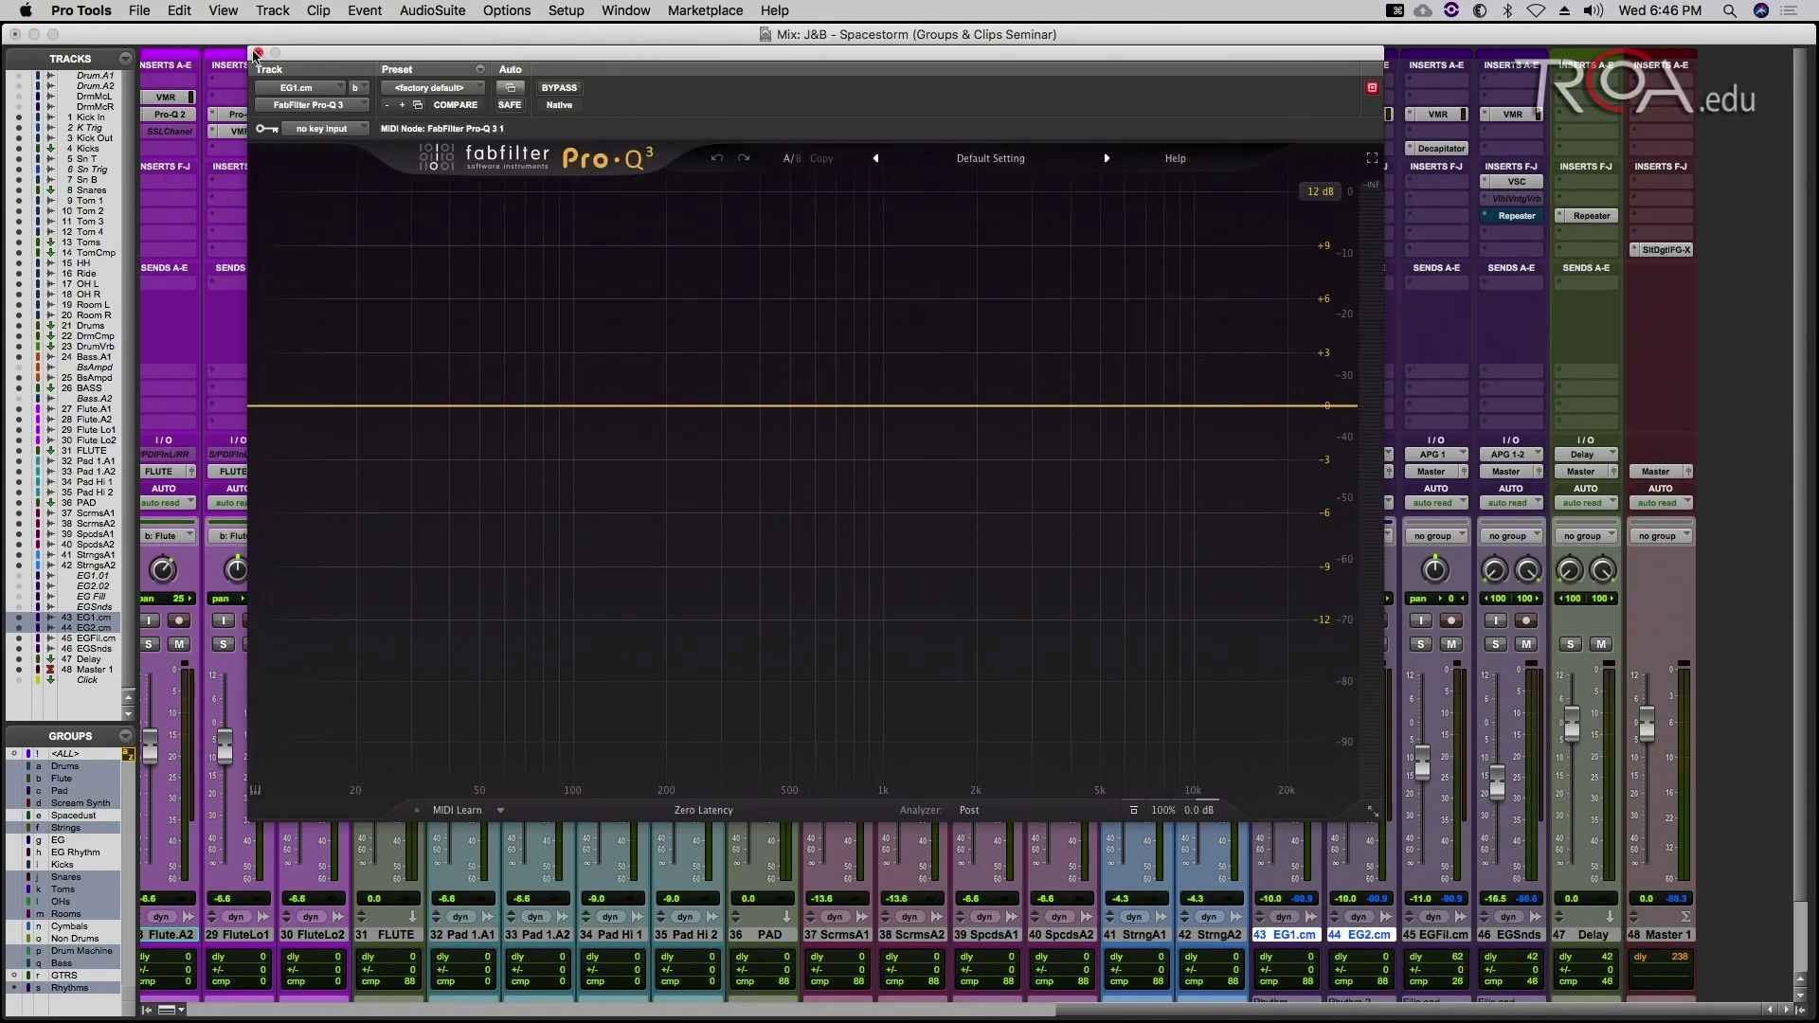
{"action": "left_click", "coordinate": [257, 53]}
{"action": "left_click_drag", "start_coordinate": [1287, 105], "coordinate": [1361, 102]}
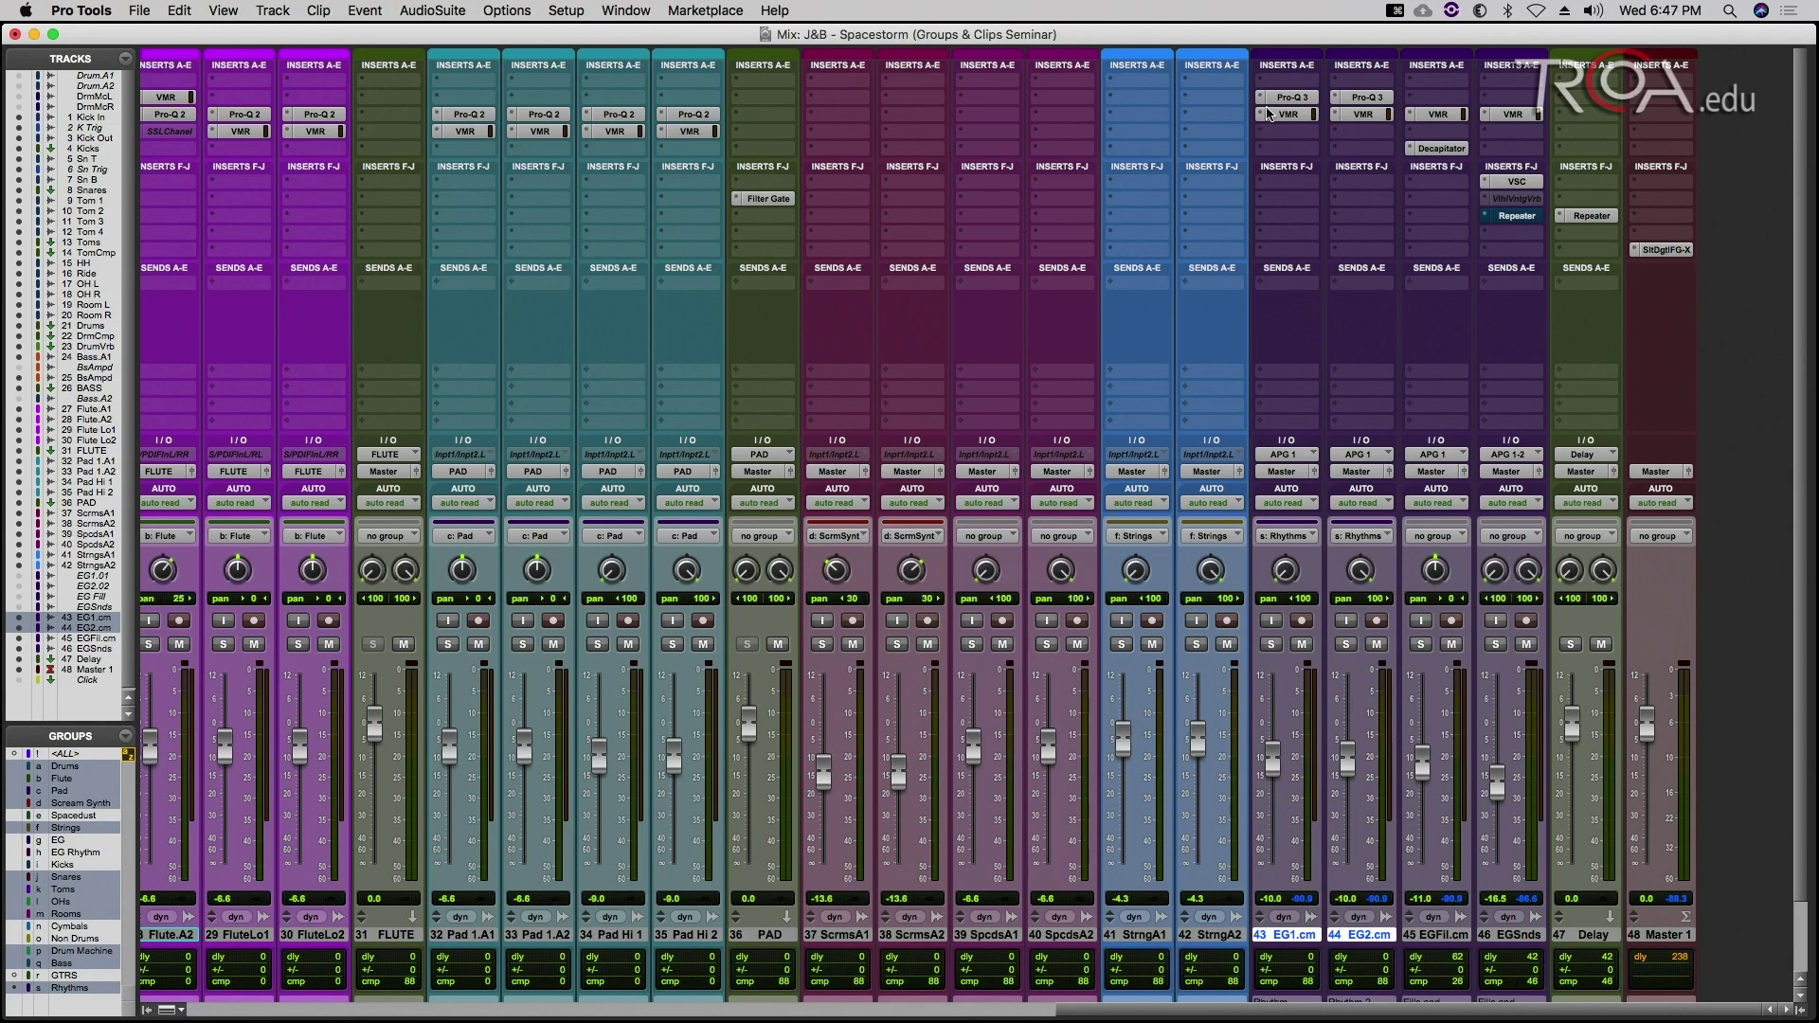
Step: Open EG1.cm's Pro-Q 3 and reposition its window, show the EG tracks in the Edit window, and close the plug-in
{"action": "left_click", "coordinate": [1278, 105]}
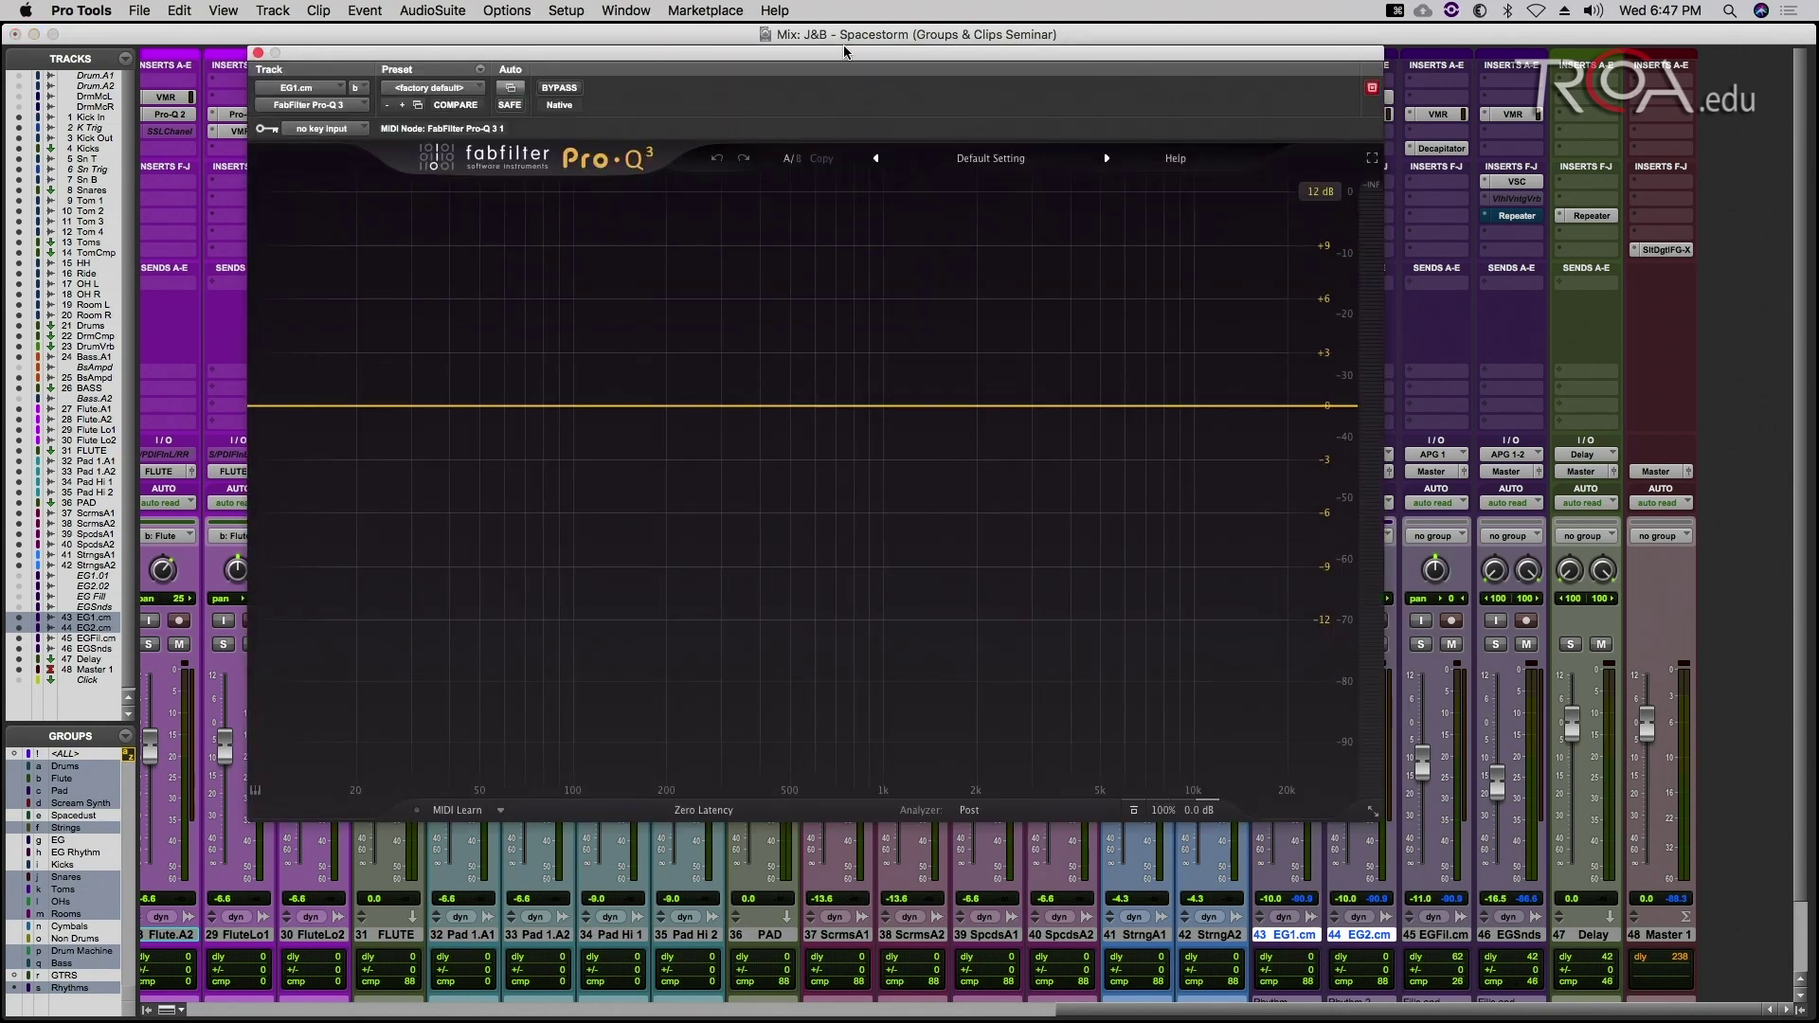
{"action": "left_click_drag", "start_coordinate": [845, 58], "coordinate": [683, 99]}
{"action": "key", "text": "super+equal"}
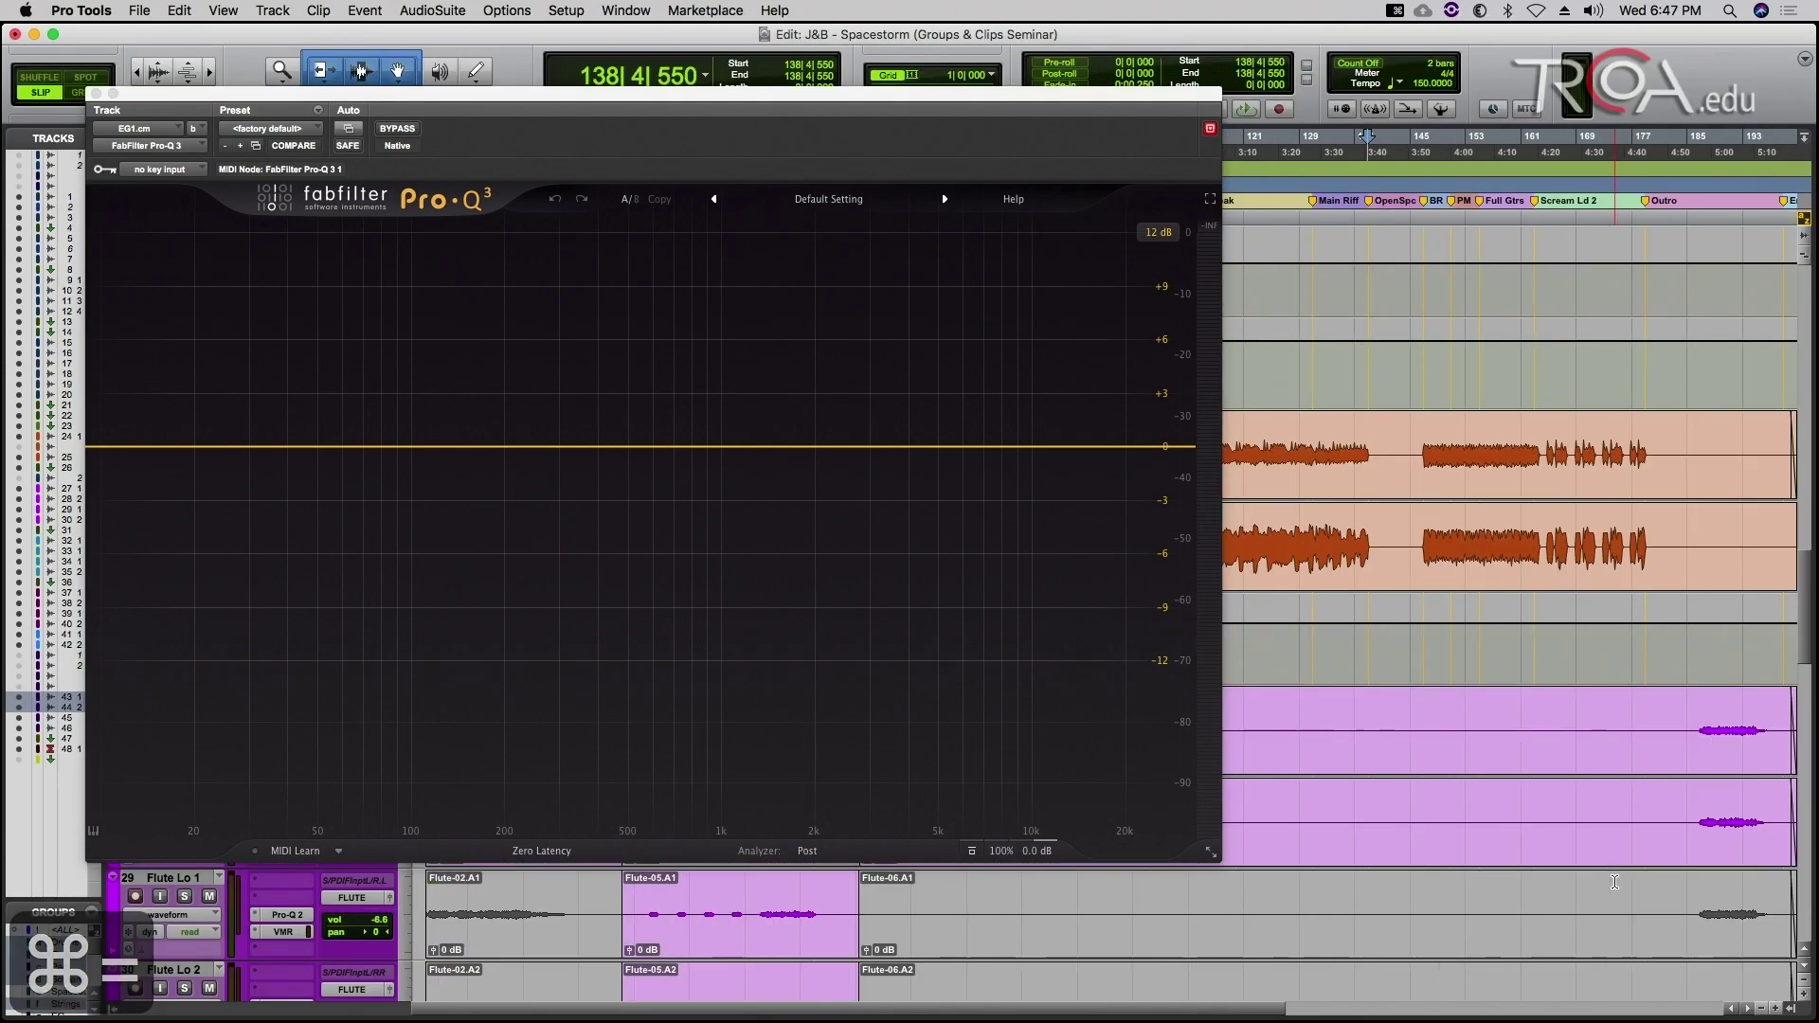
{"action": "scroll", "coordinate": [1614, 881], "scroll_direction": "down", "scroll_amount": 15}
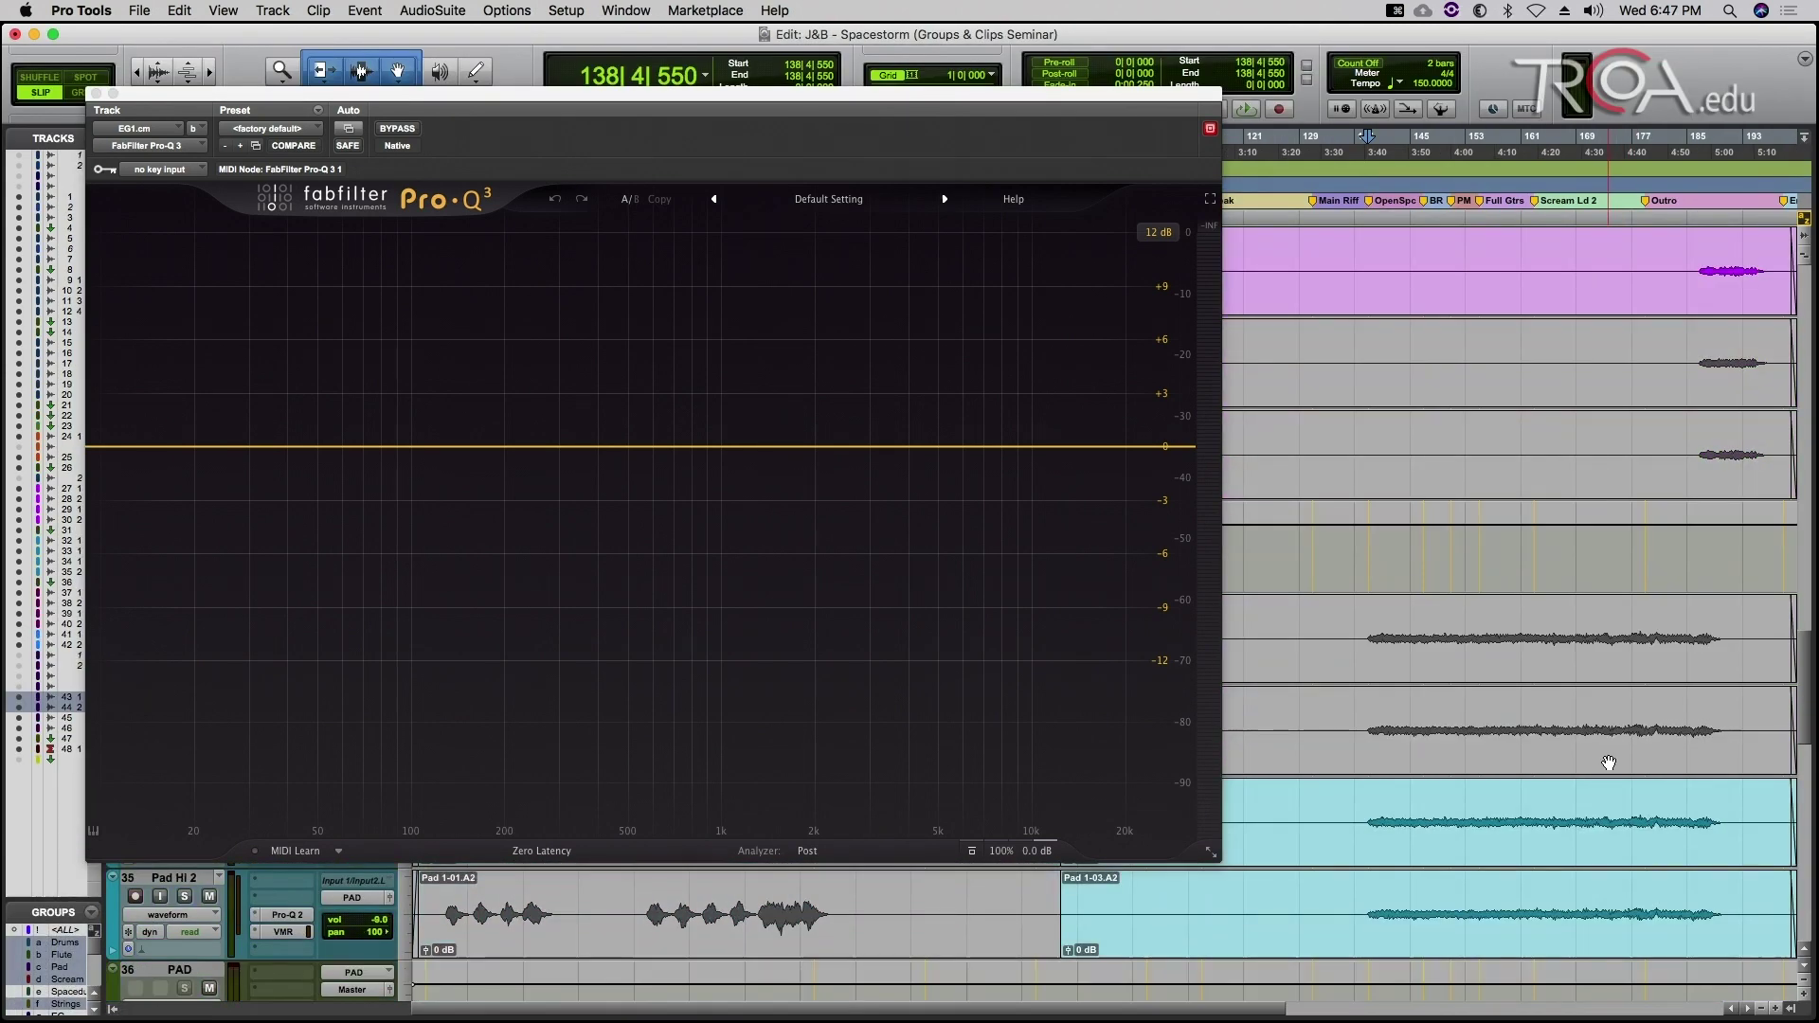
{"action": "scroll", "coordinate": [1601, 760], "scroll_direction": "down", "scroll_amount": 5}
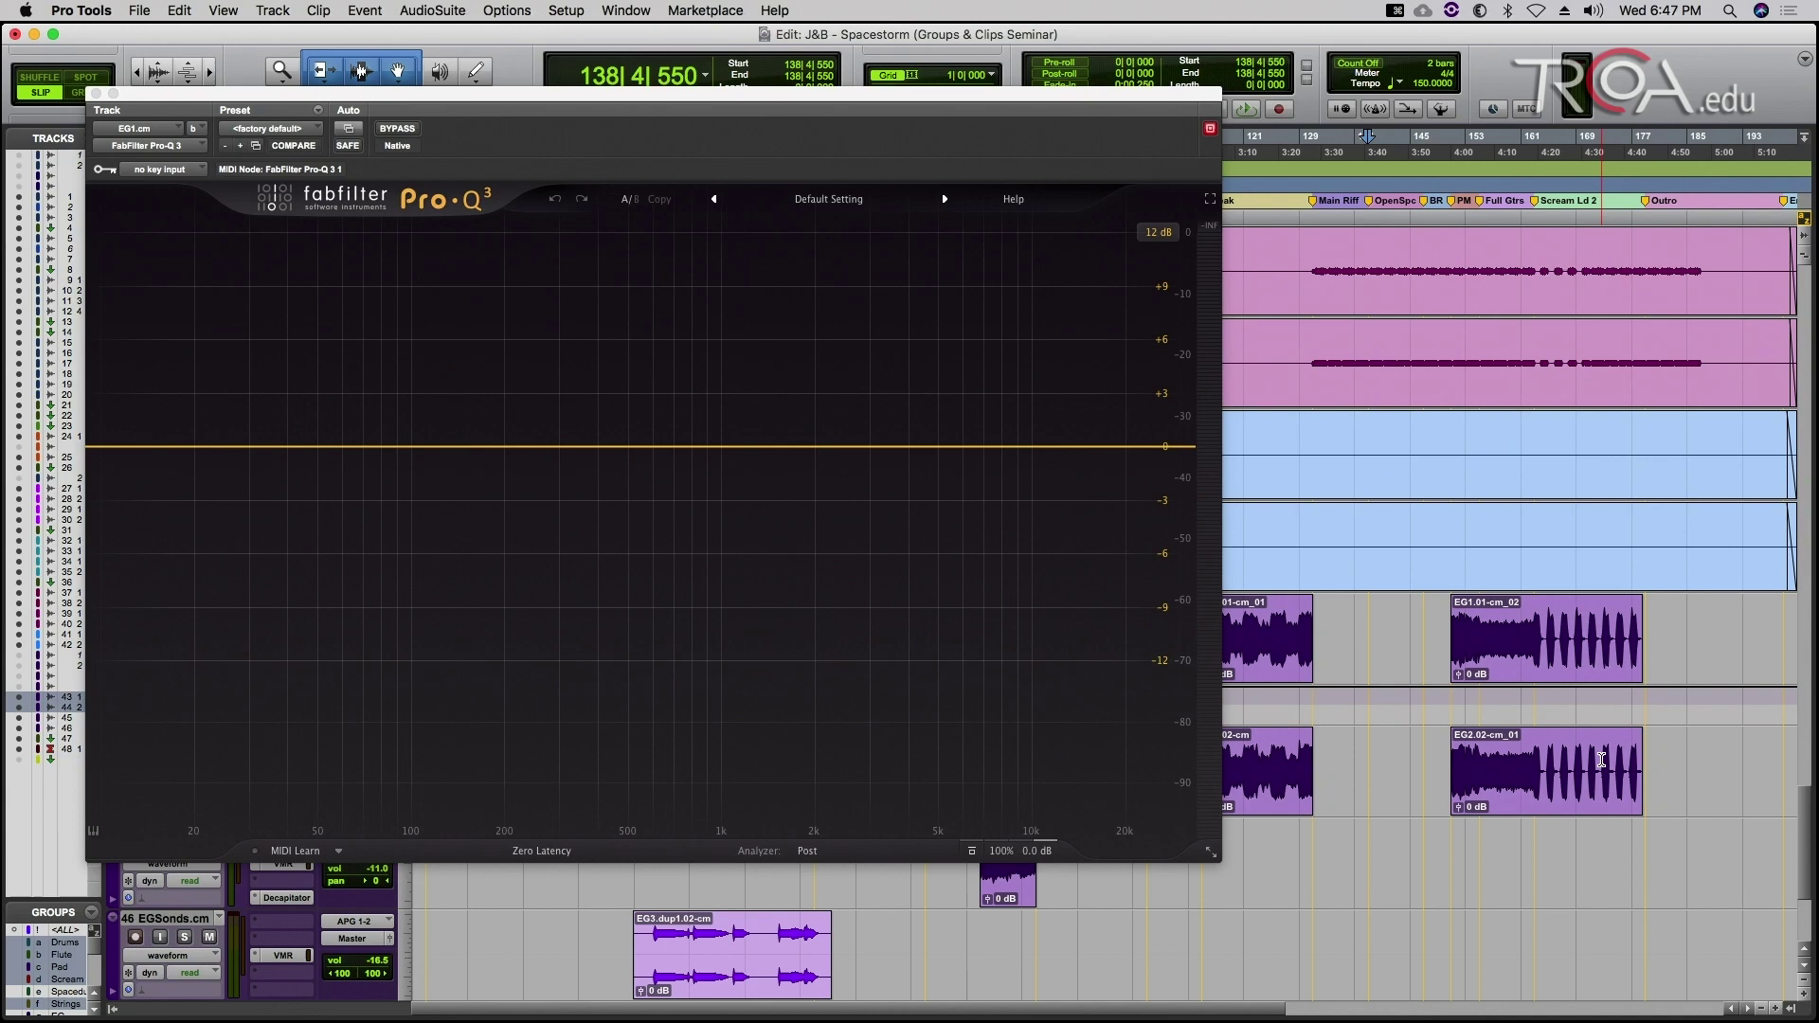
{"action": "scroll", "coordinate": [1461, 732], "scroll_direction": "up", "scroll_amount": 2}
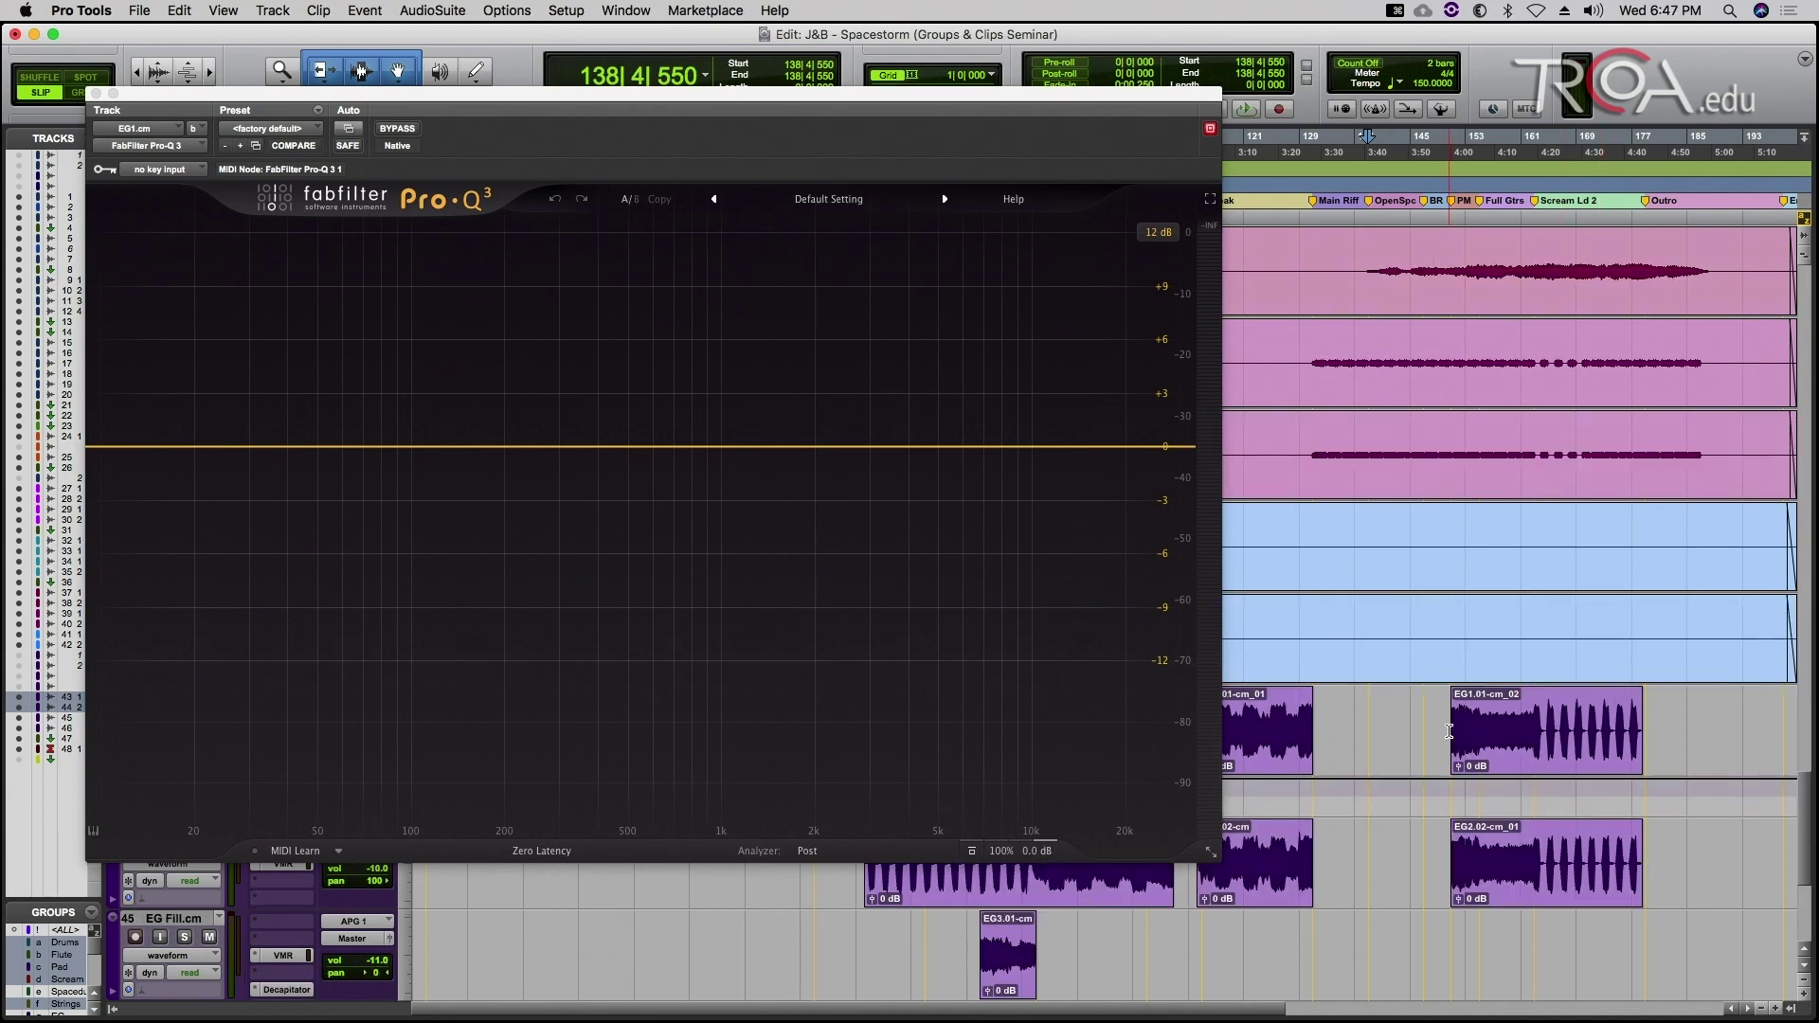
{"action": "left_click", "coordinate": [96, 94]}
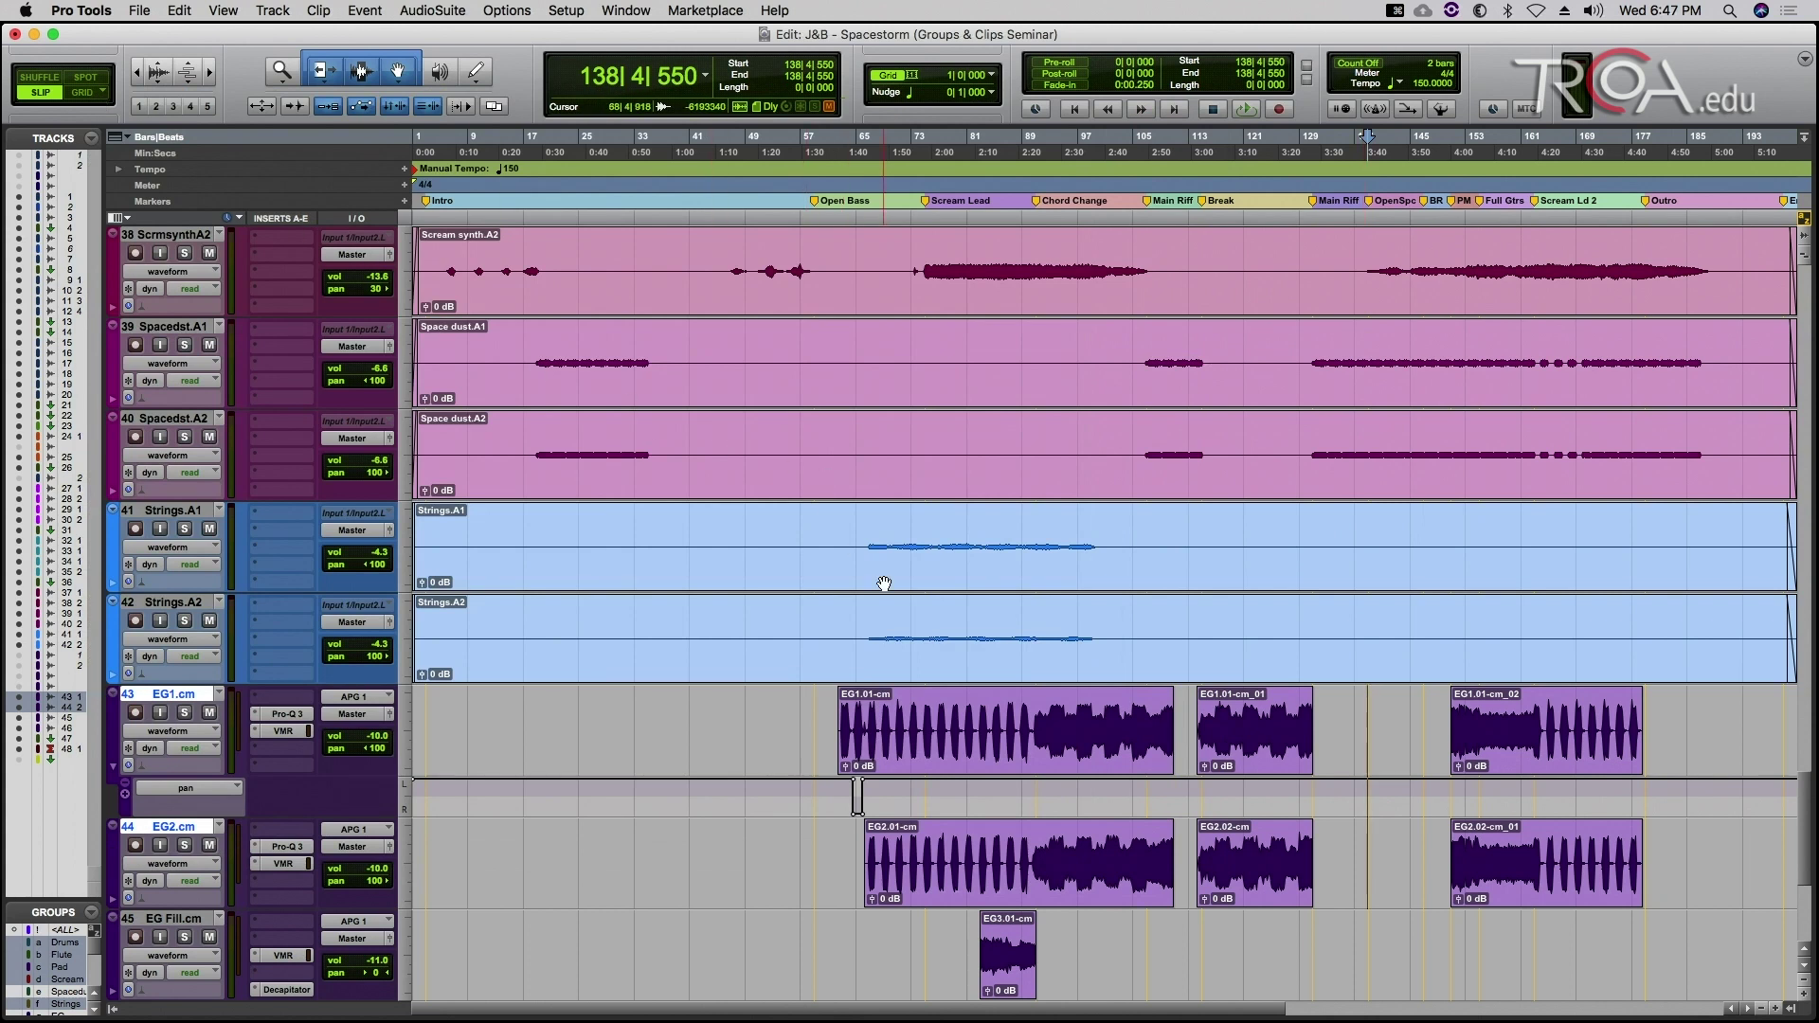
Step: Play from the Chord Change marker with EG1.cm and EG2.cm soloed, and return to the mixer
{"action": "left_click", "coordinate": [1036, 717]}
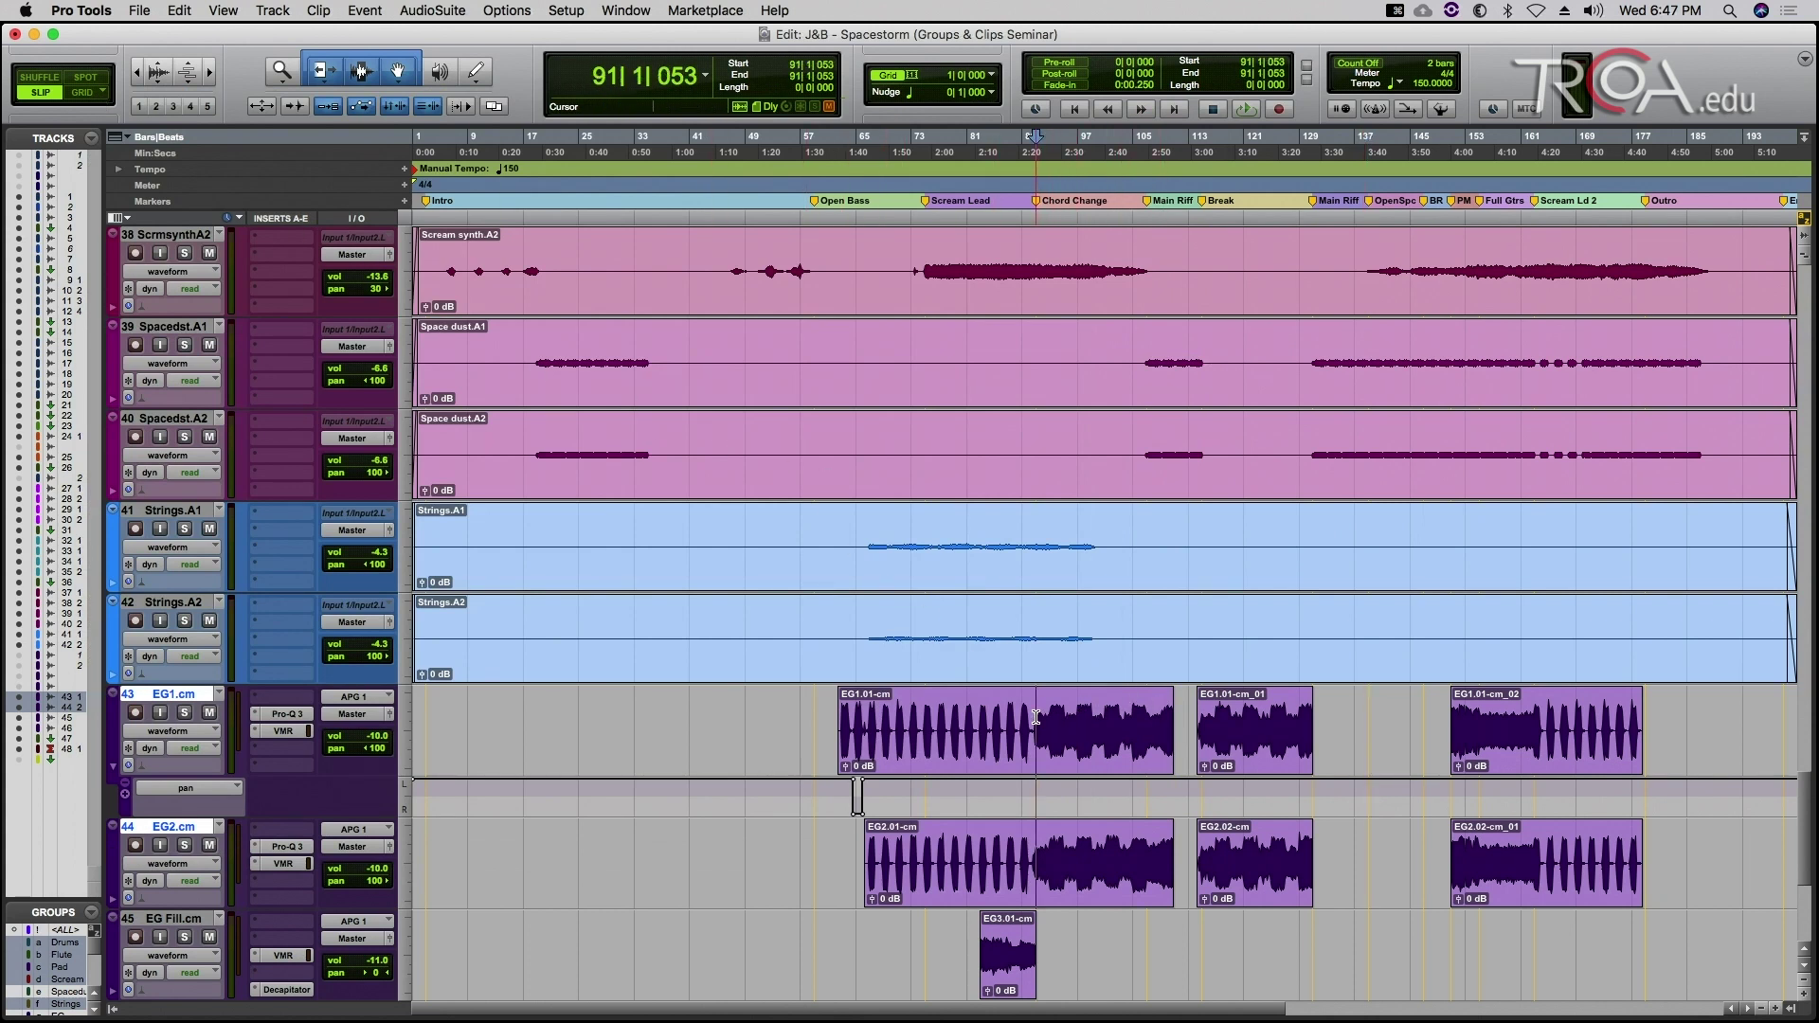
{"action": "key", "text": "space"}
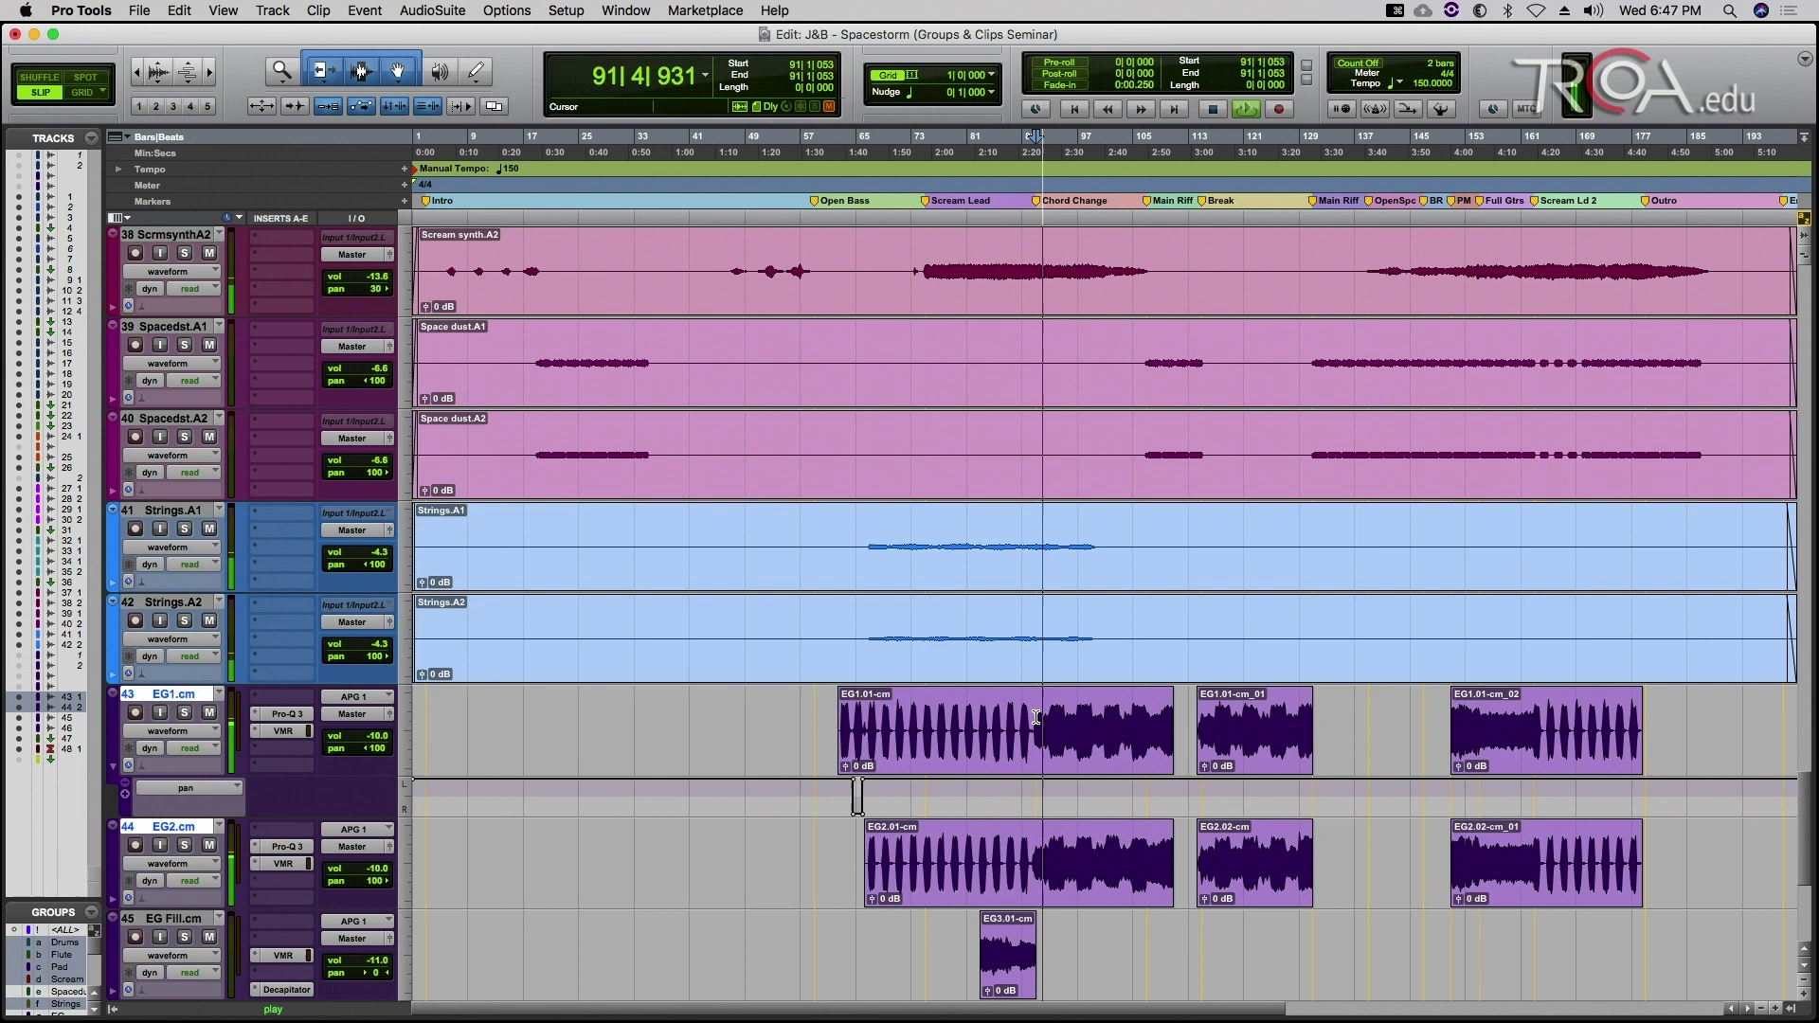
{"action": "left_click", "coordinate": [185, 713]}
{"action": "key", "text": "super+equal"}
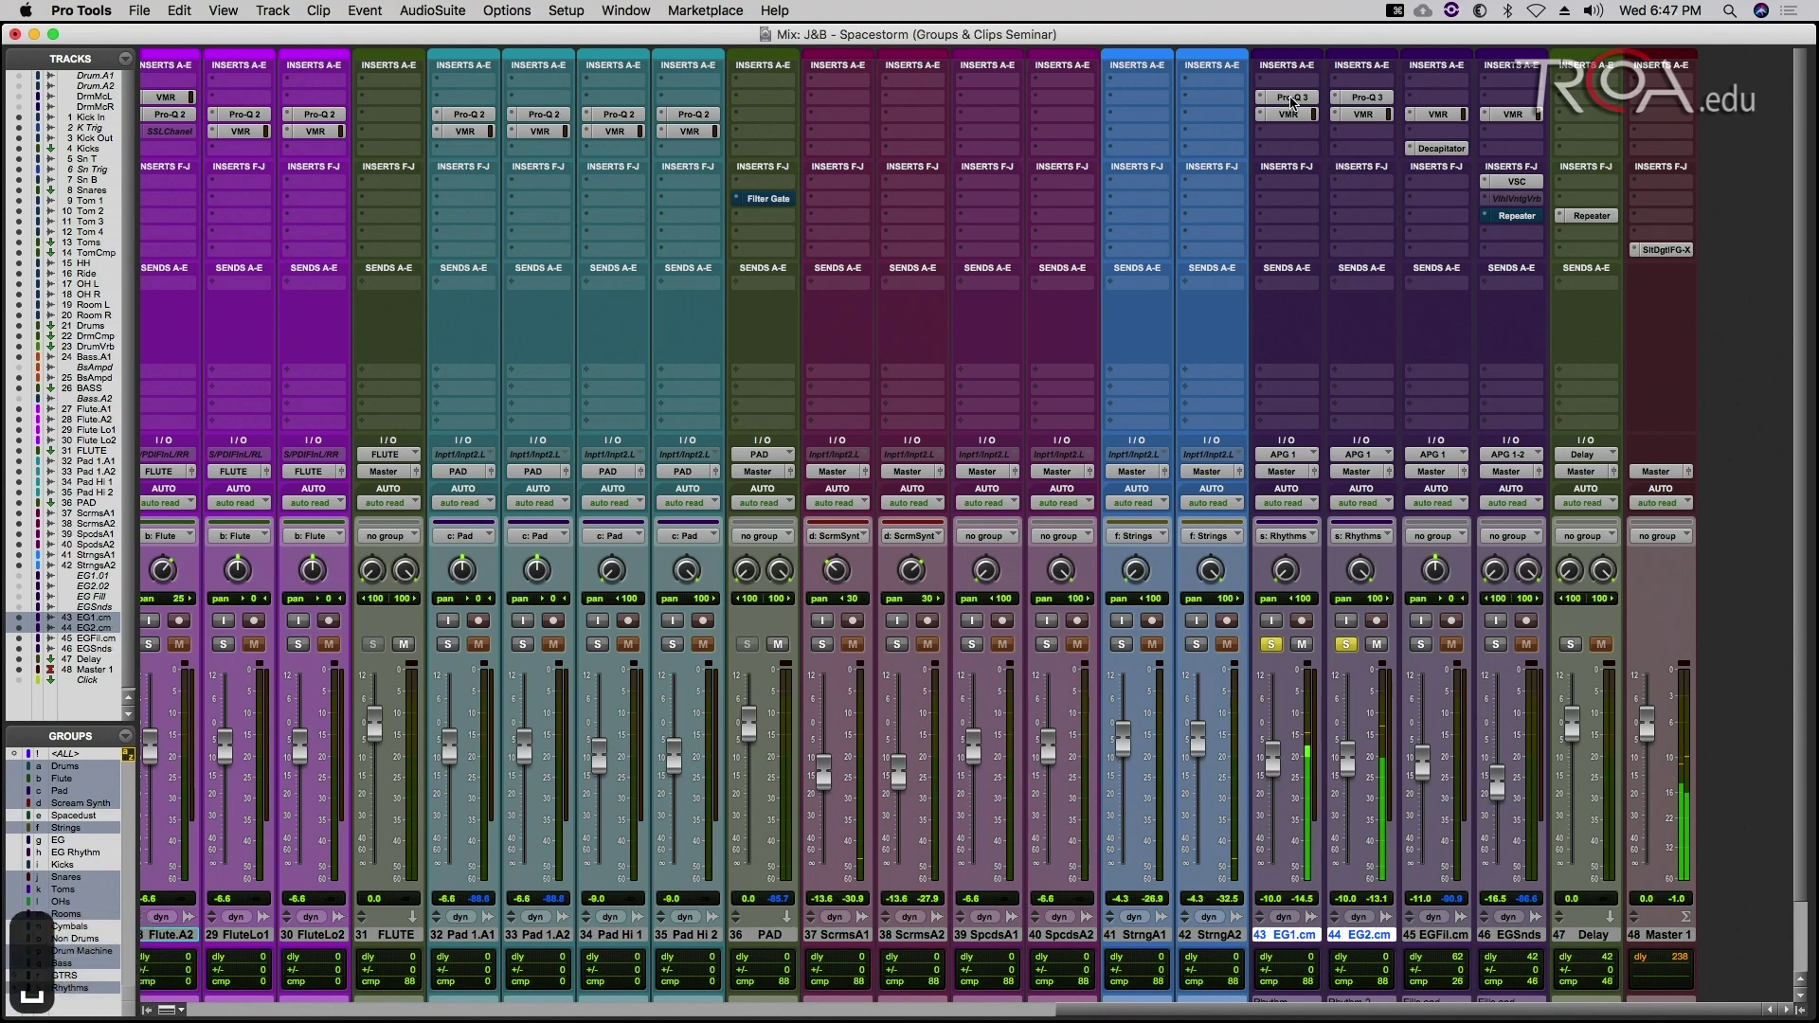
Step: Add a 12 dB/oct low cut with default Q in EG1.cm's Pro-Q 3, raising its frequency to between 500 Hz and 1 kHz
{"action": "left_click", "coordinate": [1291, 97]}
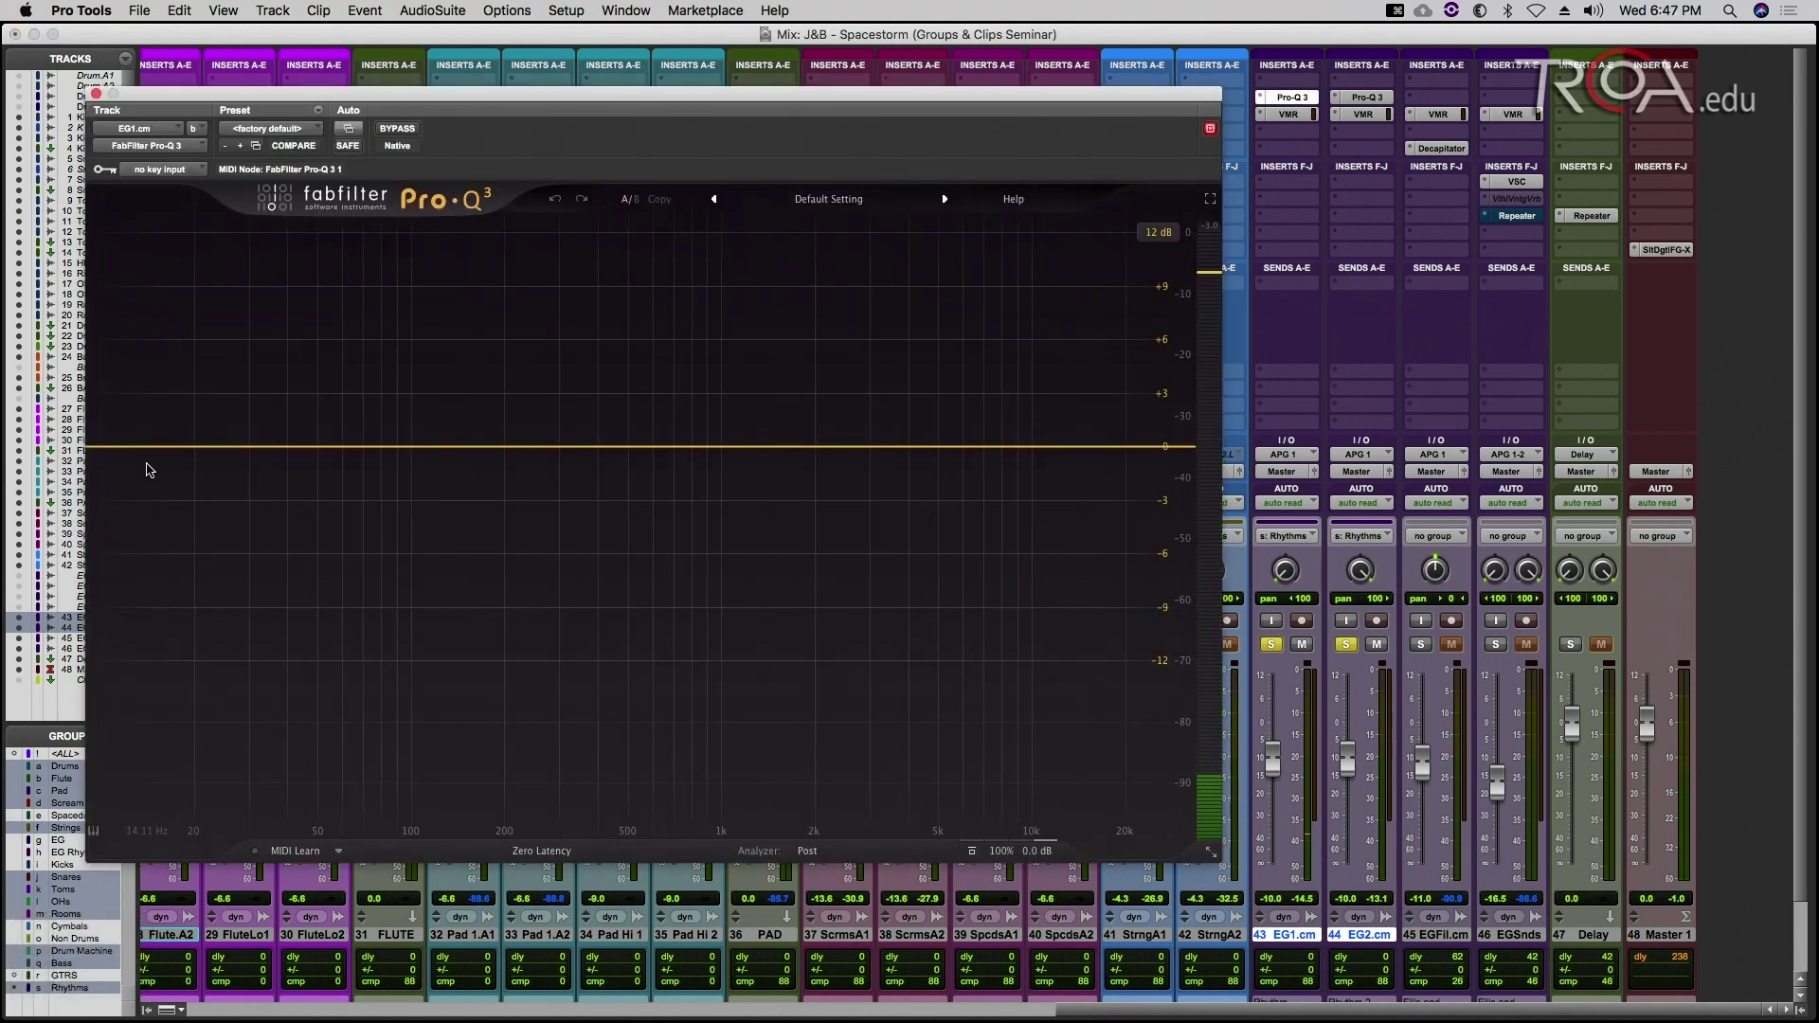
{"action": "left_click_drag", "start_coordinate": [146, 446], "coordinate": [145, 533]}
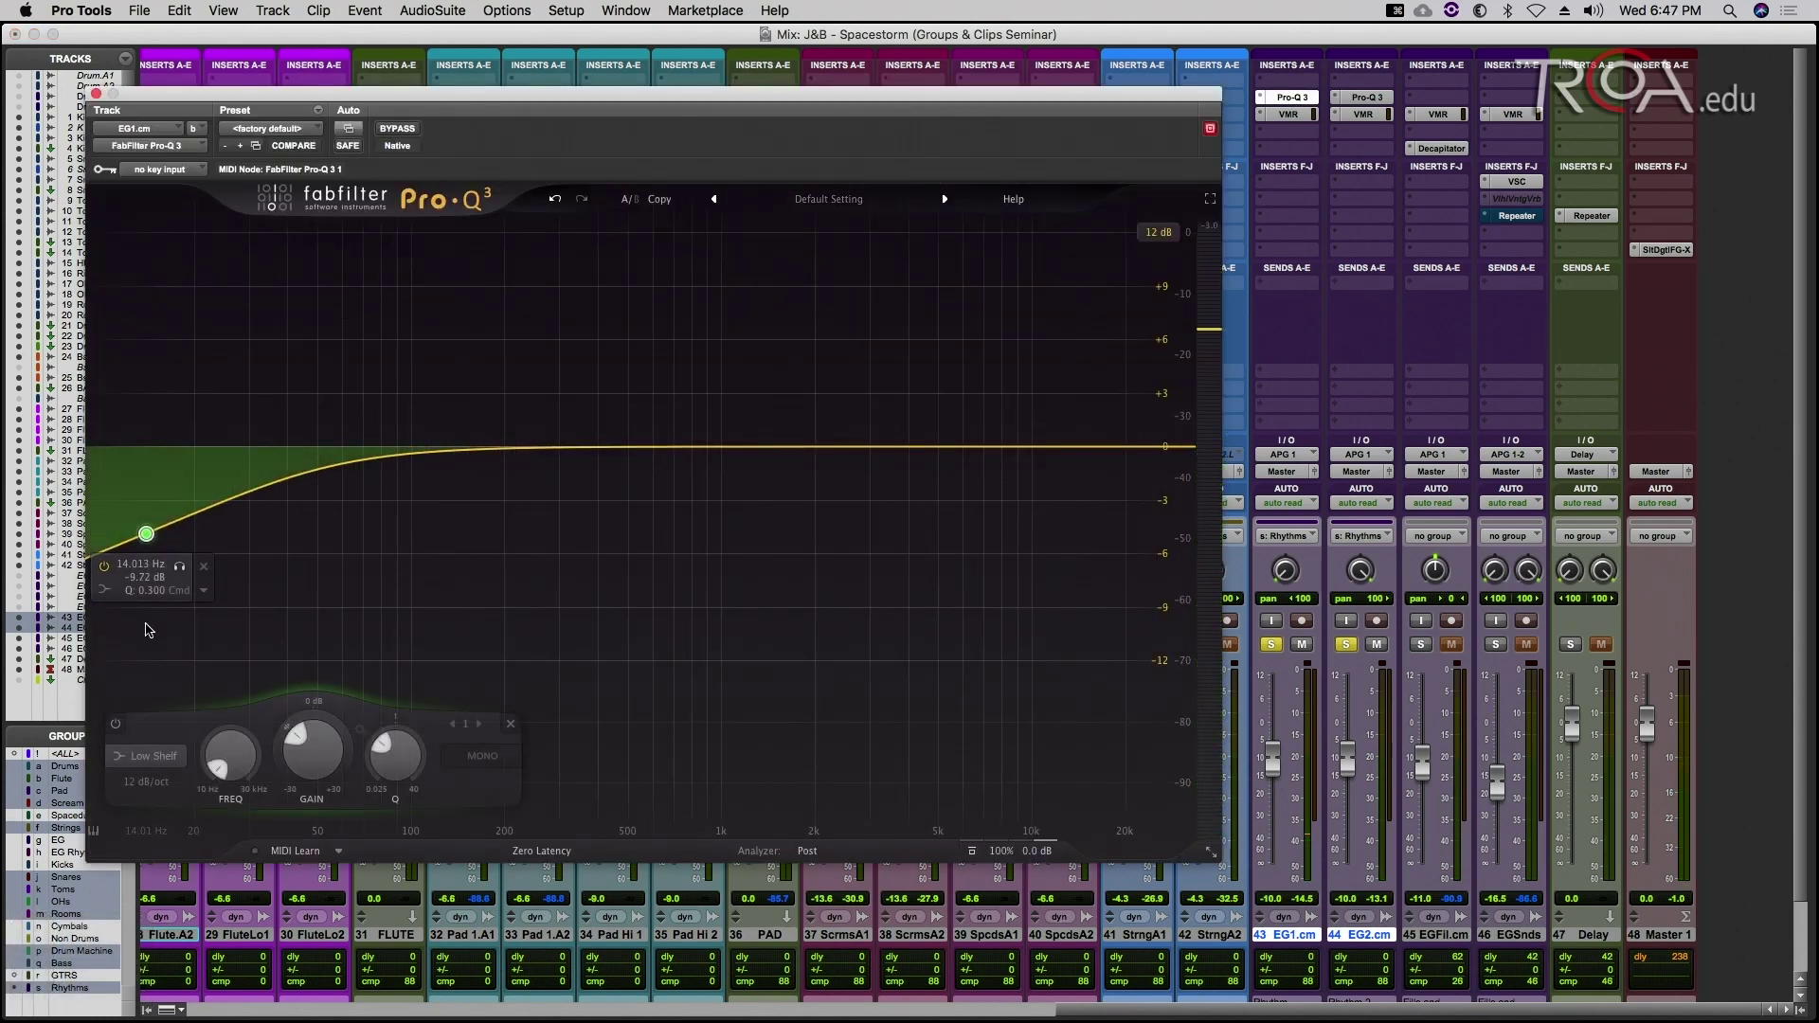
{"action": "left_click", "coordinate": [390, 751], "text": "alt"}
{"action": "left_click", "coordinate": [109, 756]}
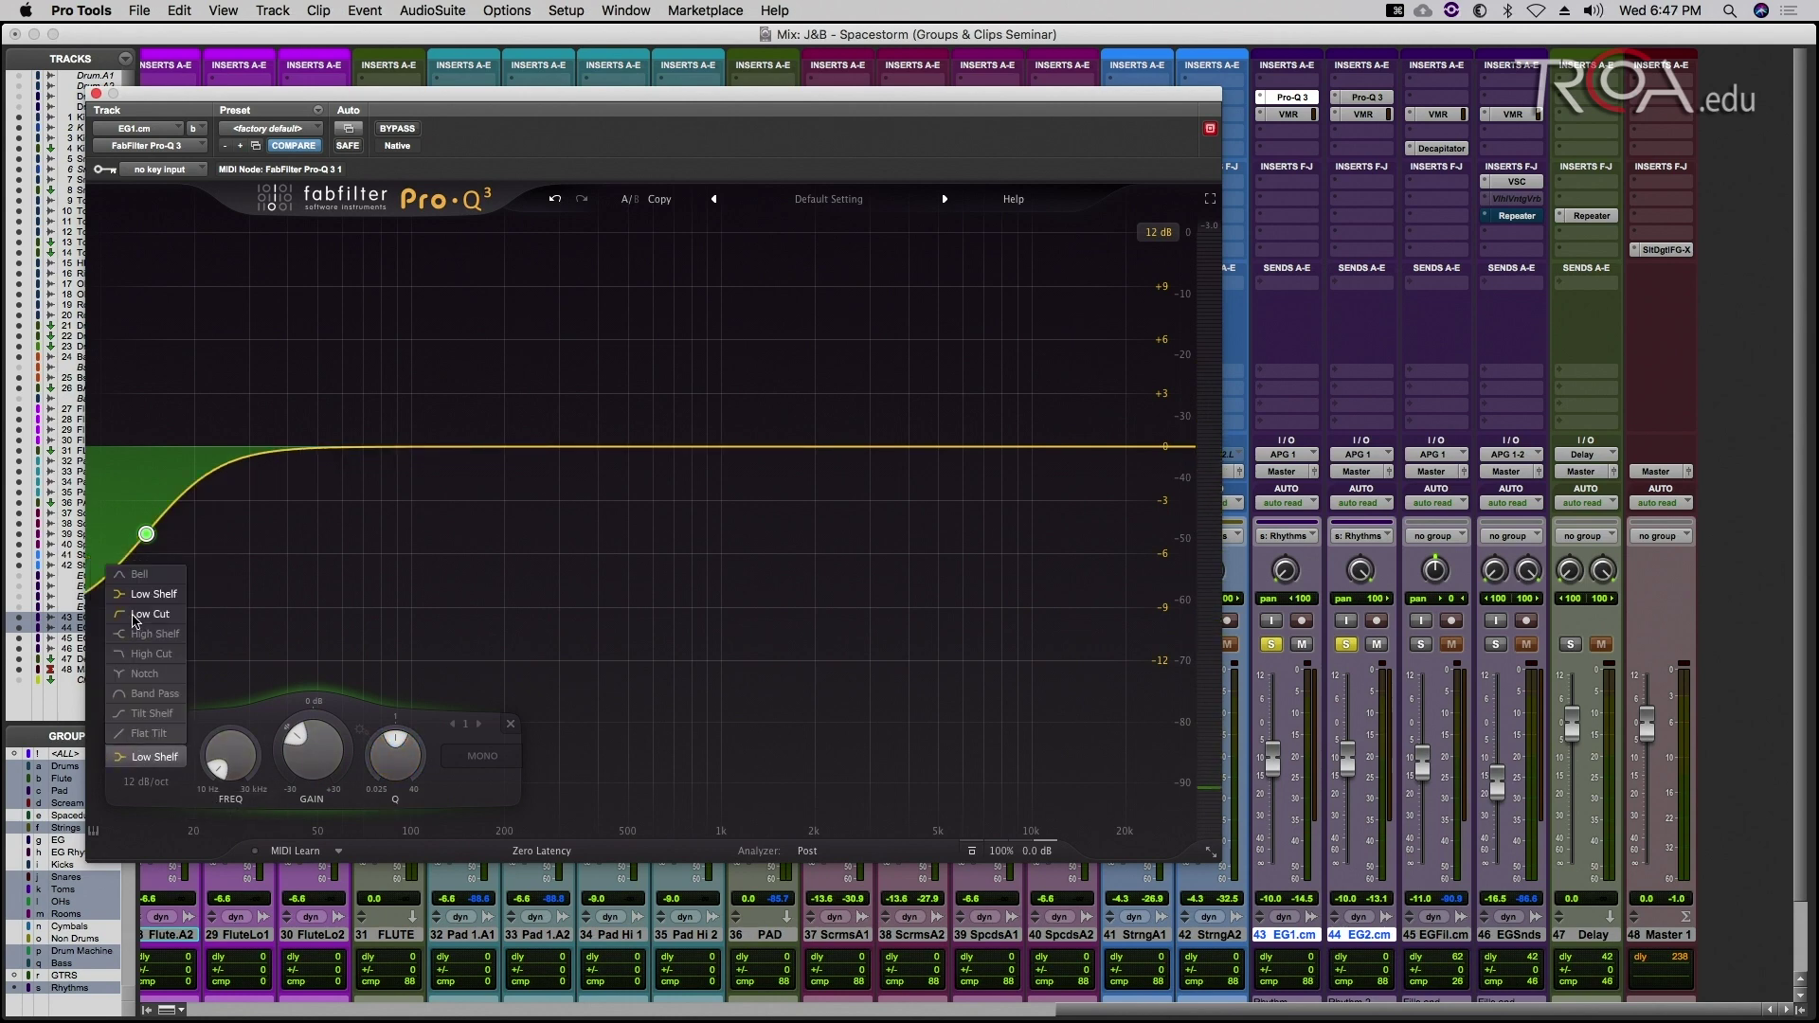
{"action": "left_click", "coordinate": [133, 617]}
{"action": "left_click_drag", "start_coordinate": [225, 755], "coordinate": [233, 633]}
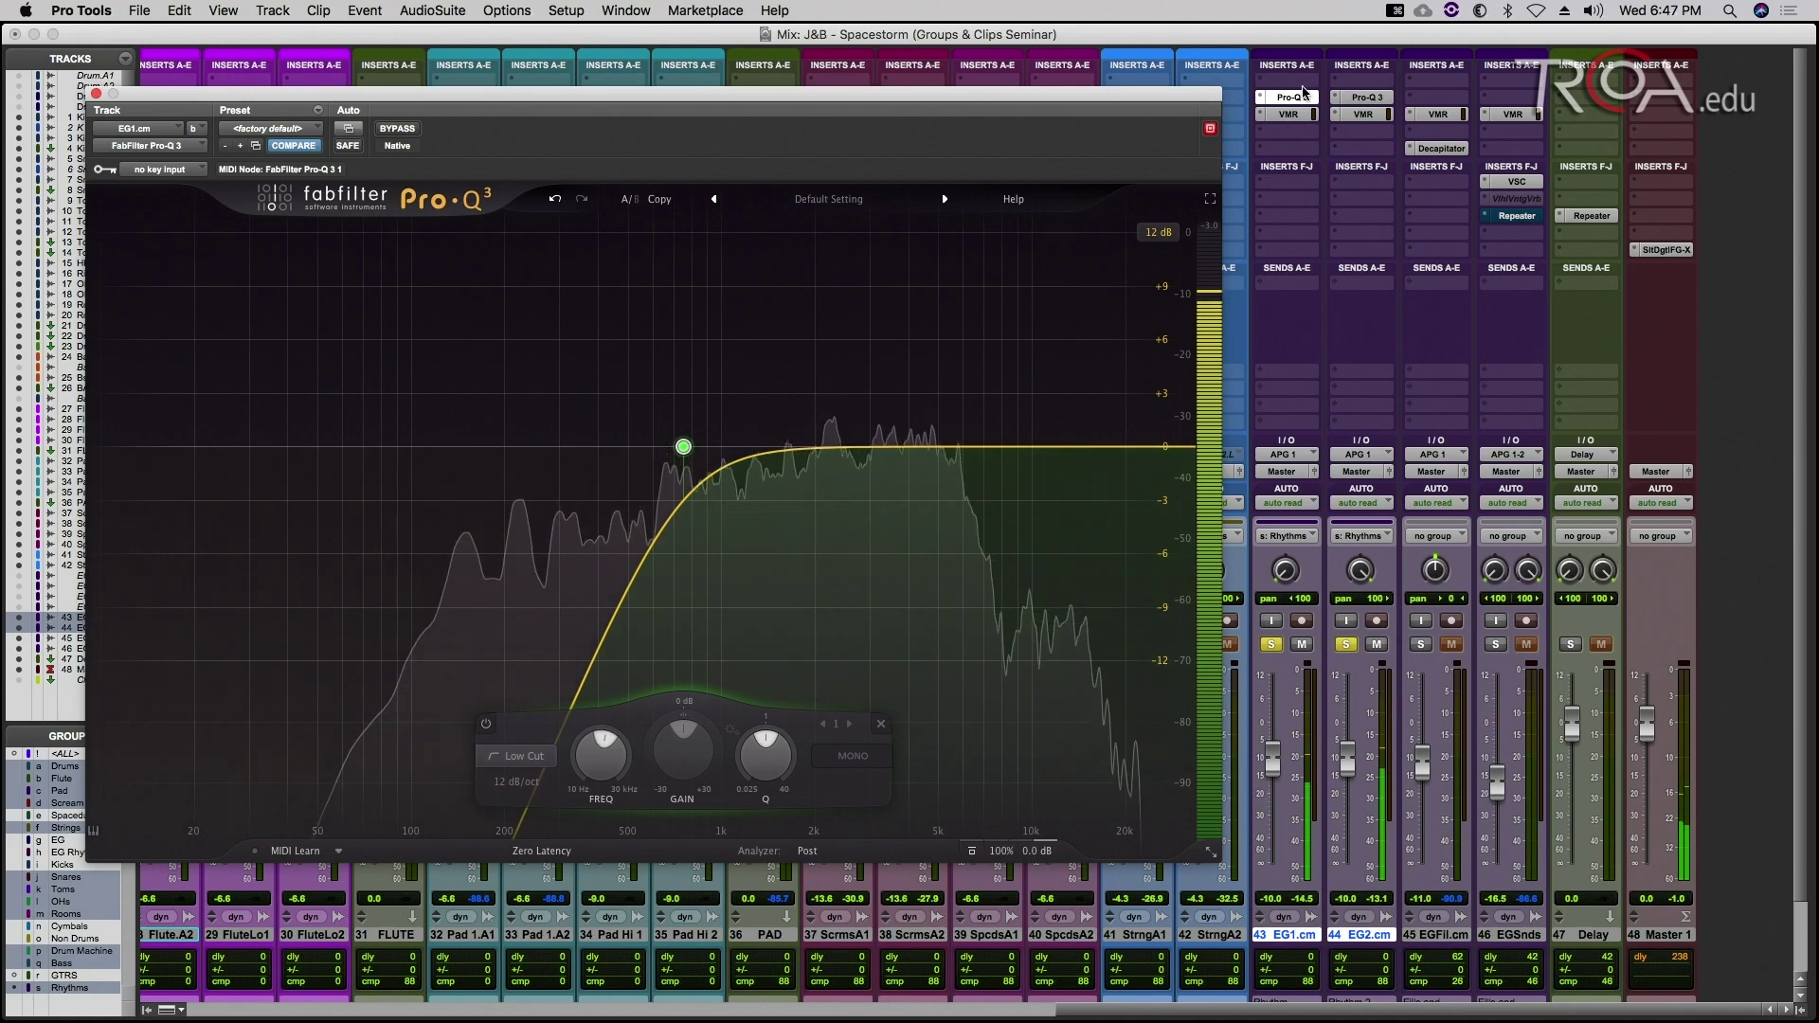
Step: Compare the Pro-Q 3 curves on EG2.cm and EG1.cm, and close the plug-in window
{"action": "left_click", "coordinate": [1365, 97]}
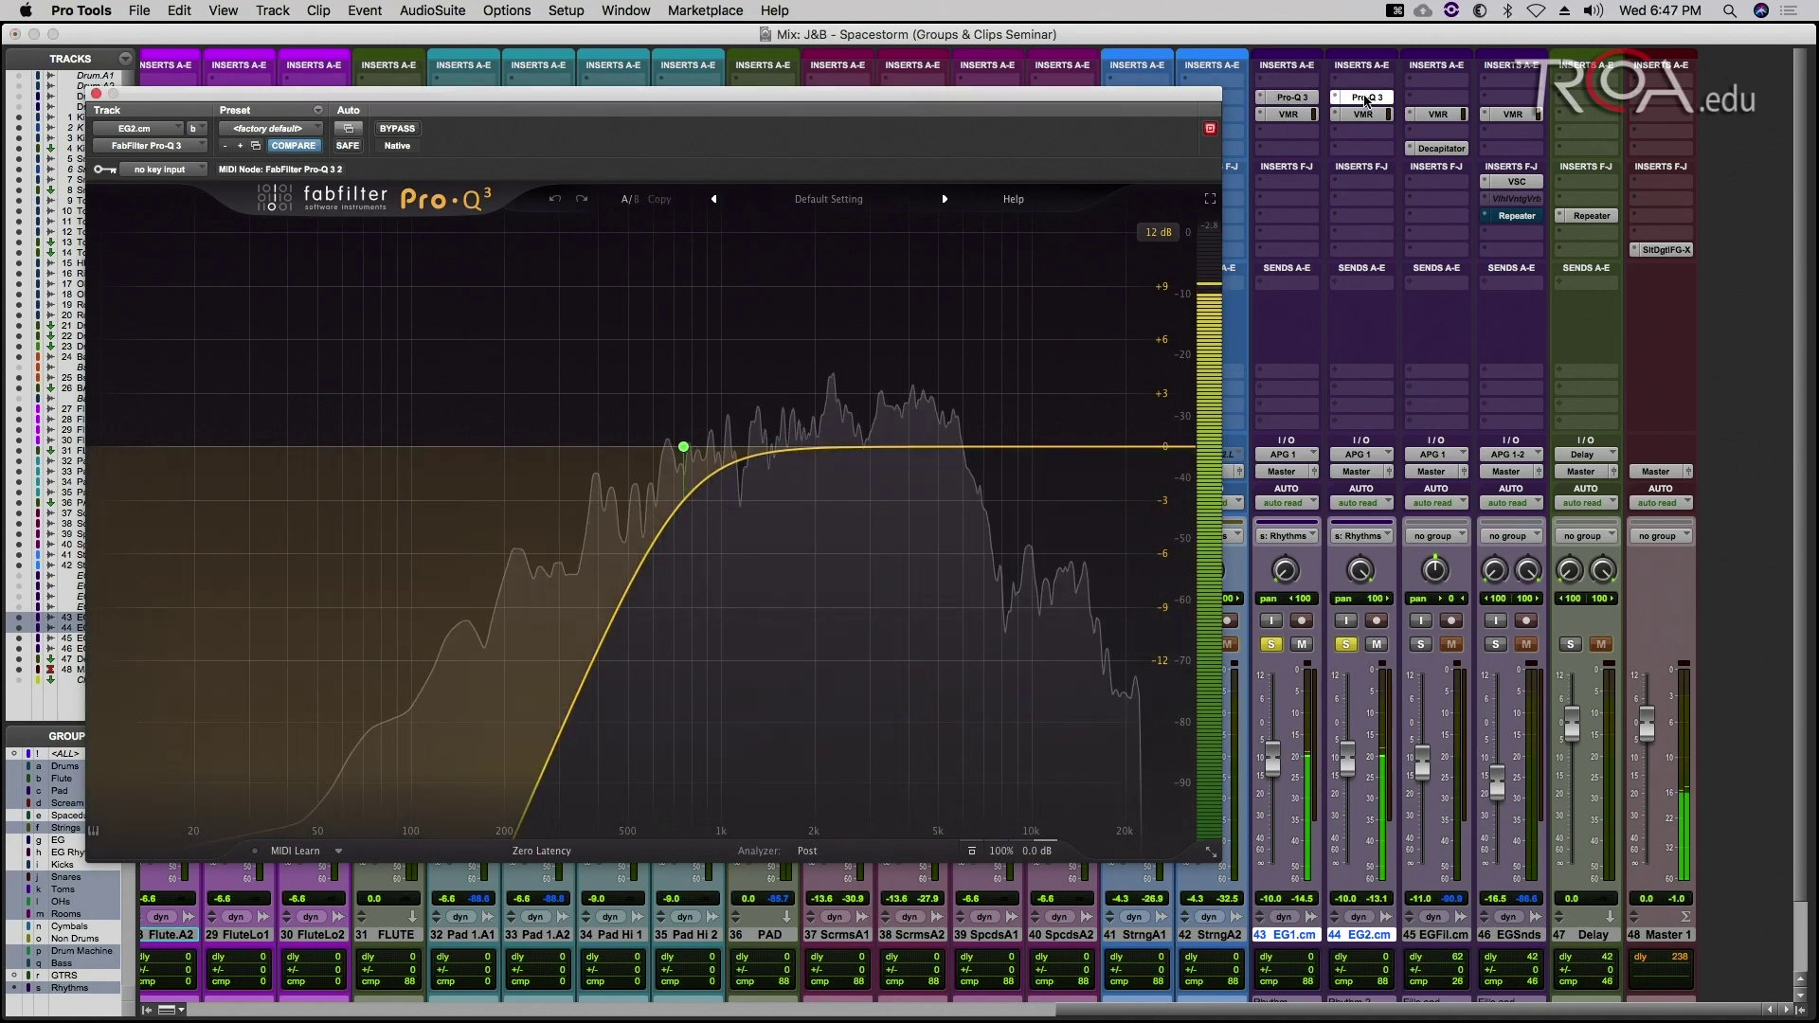
{"action": "left_click", "coordinate": [1303, 100]}
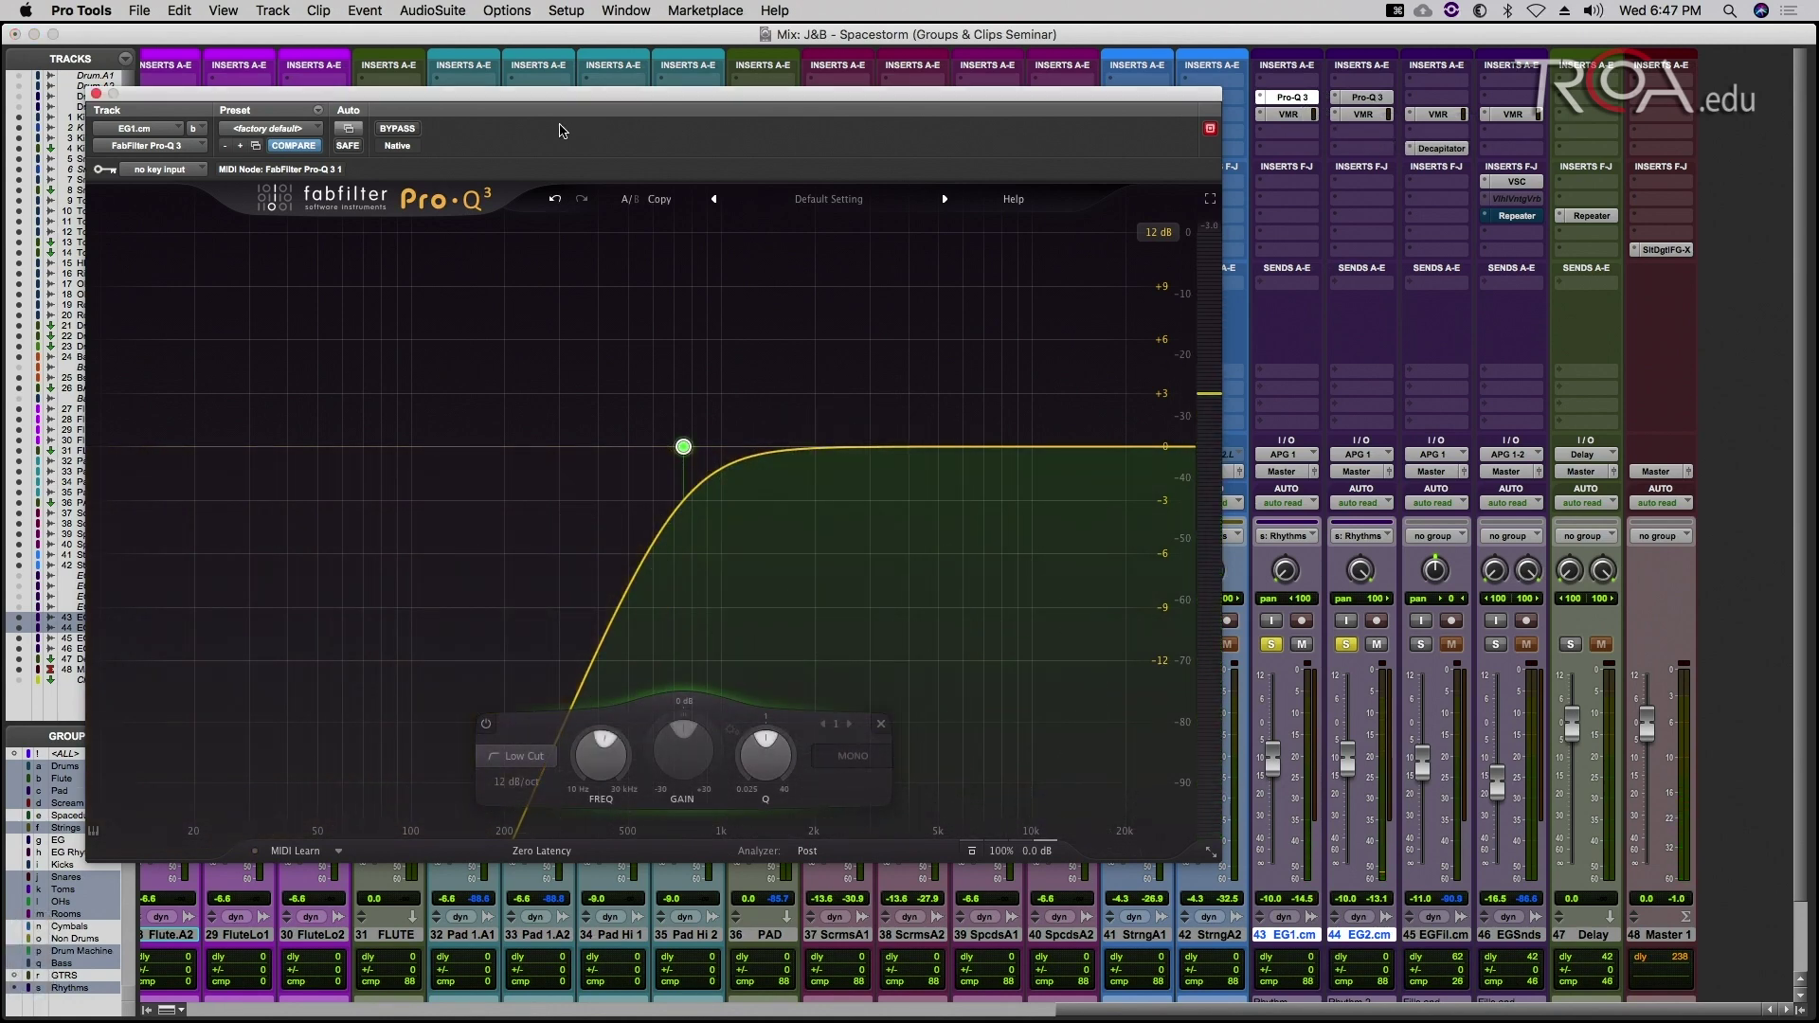
{"action": "left_click", "coordinate": [95, 94]}
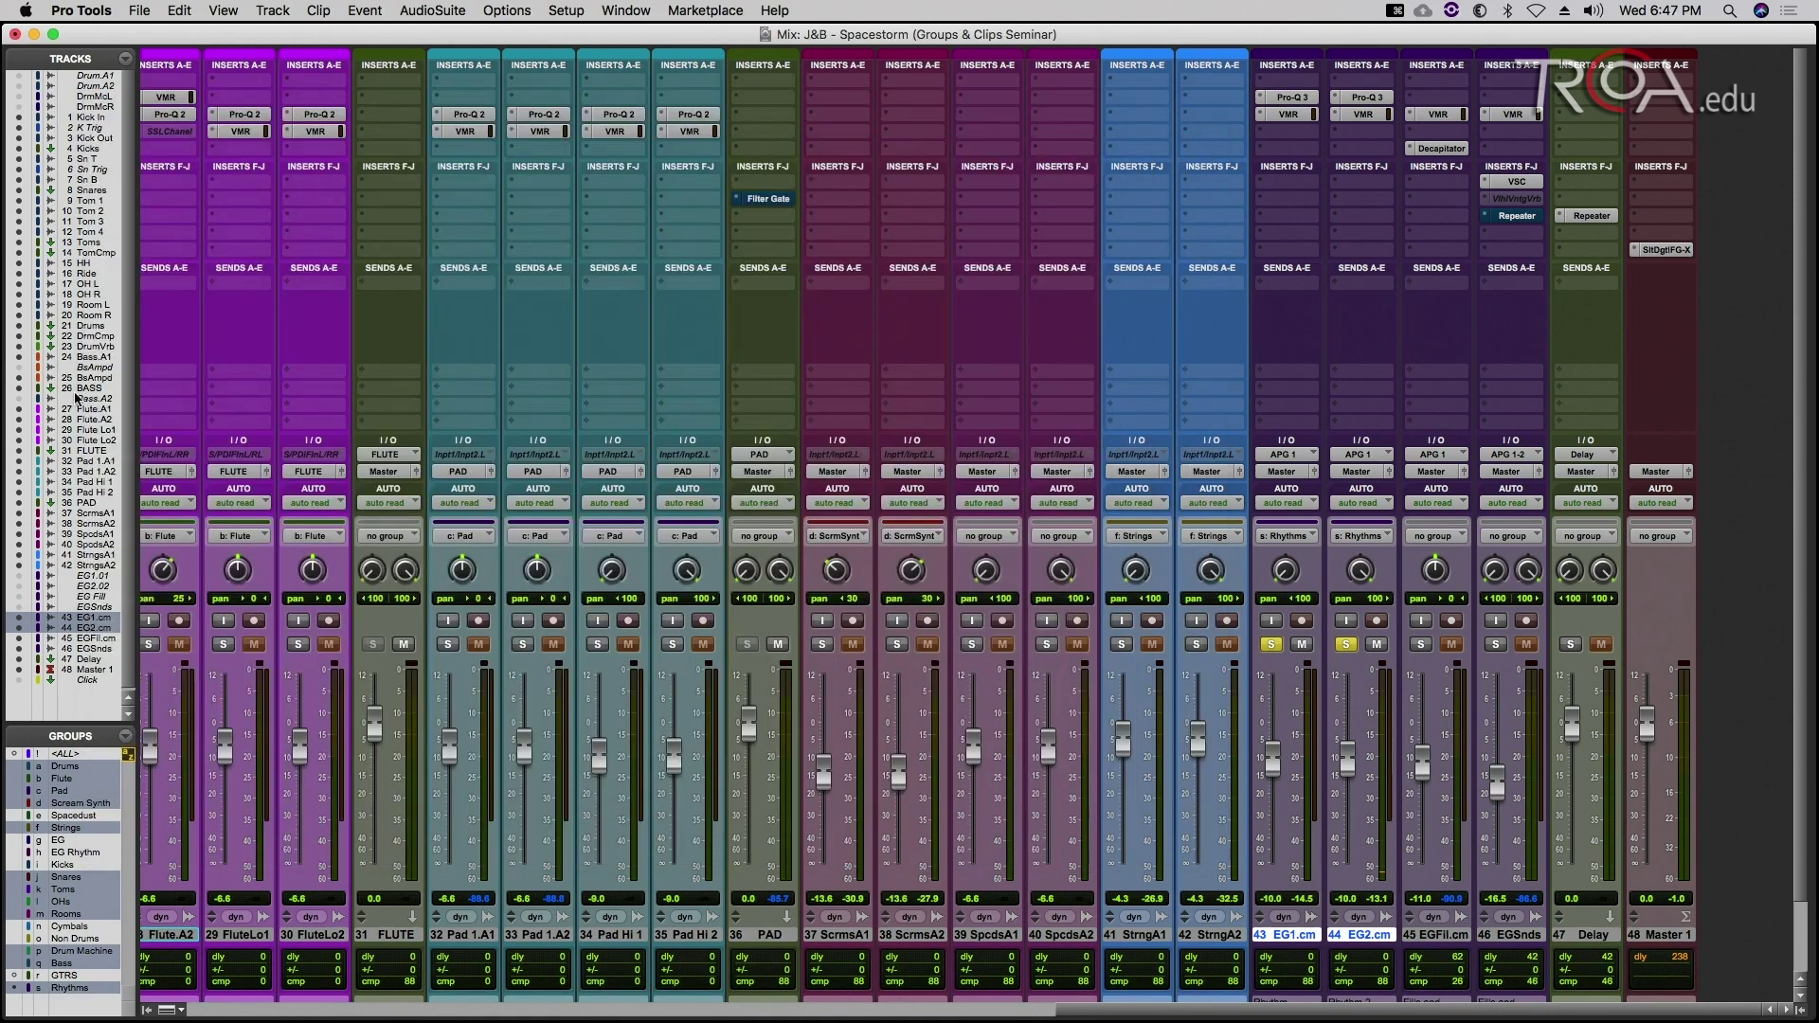
Step: Link insert c's controls and bypass in the Rhythms group, and view and close EG1.cm's Virtual Mix Rack
{"action": "right_click", "coordinate": [65, 992]}
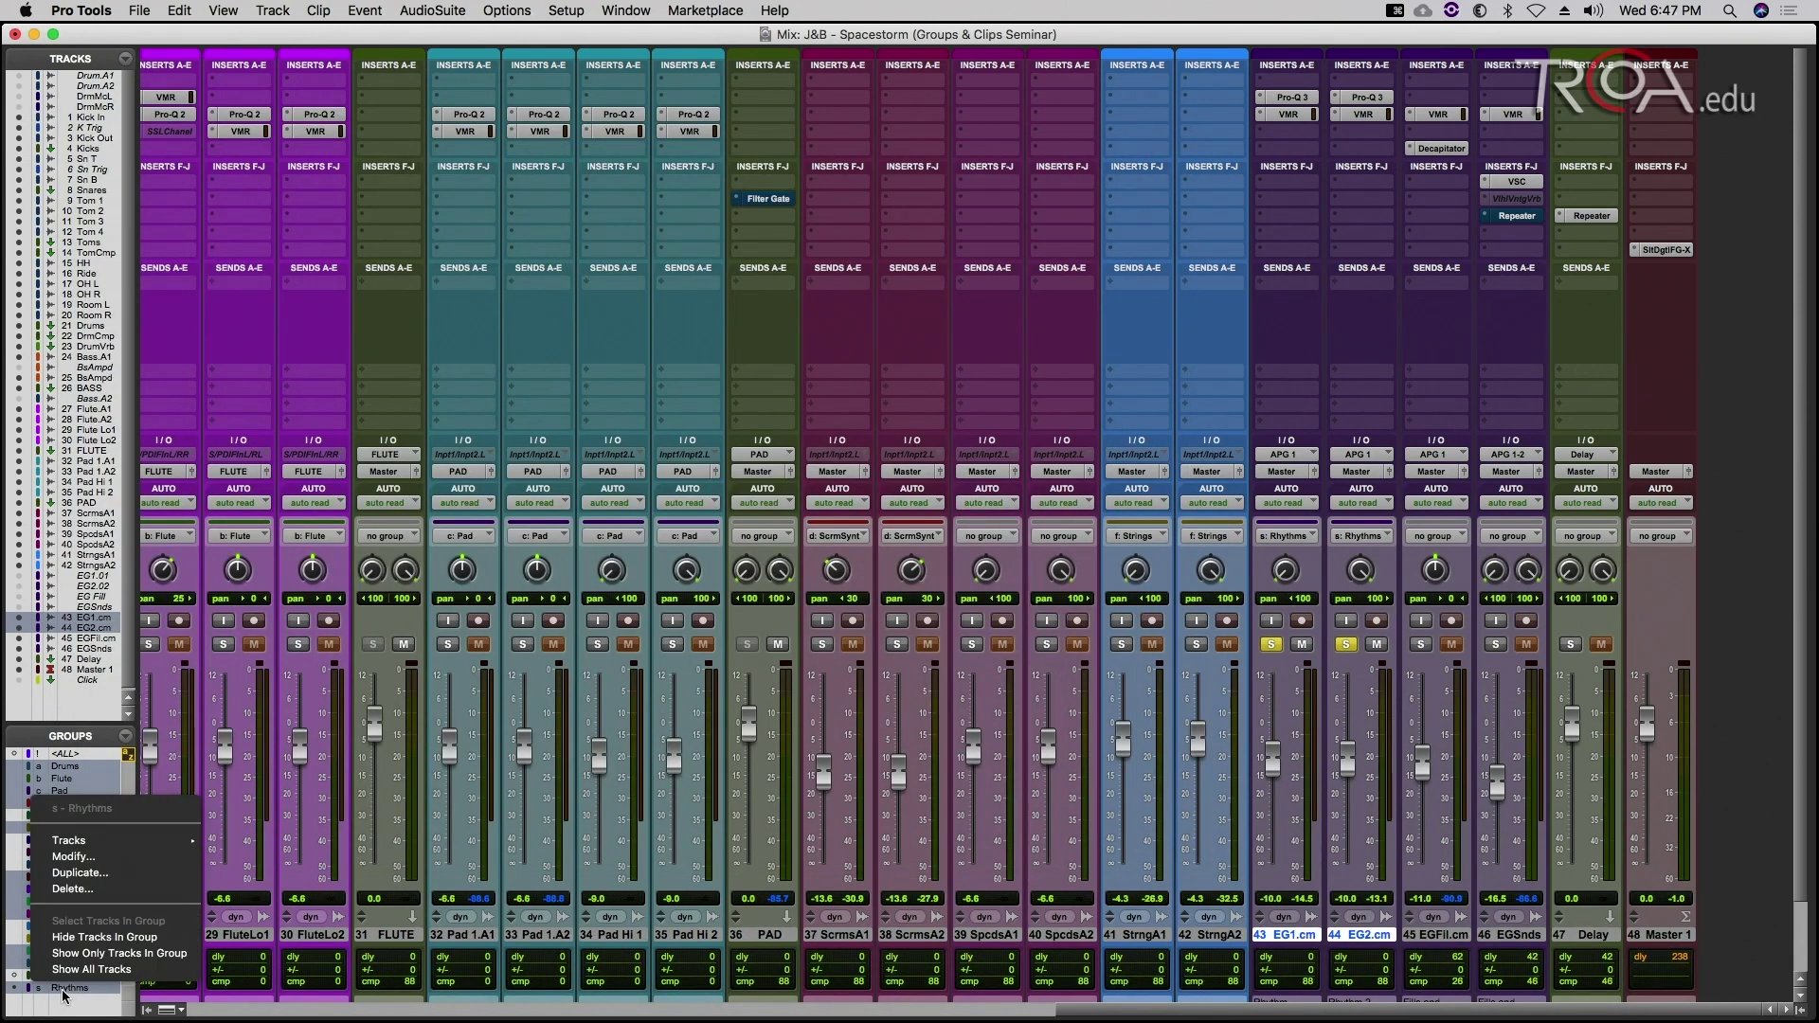
{"action": "left_click", "coordinate": [92, 858]}
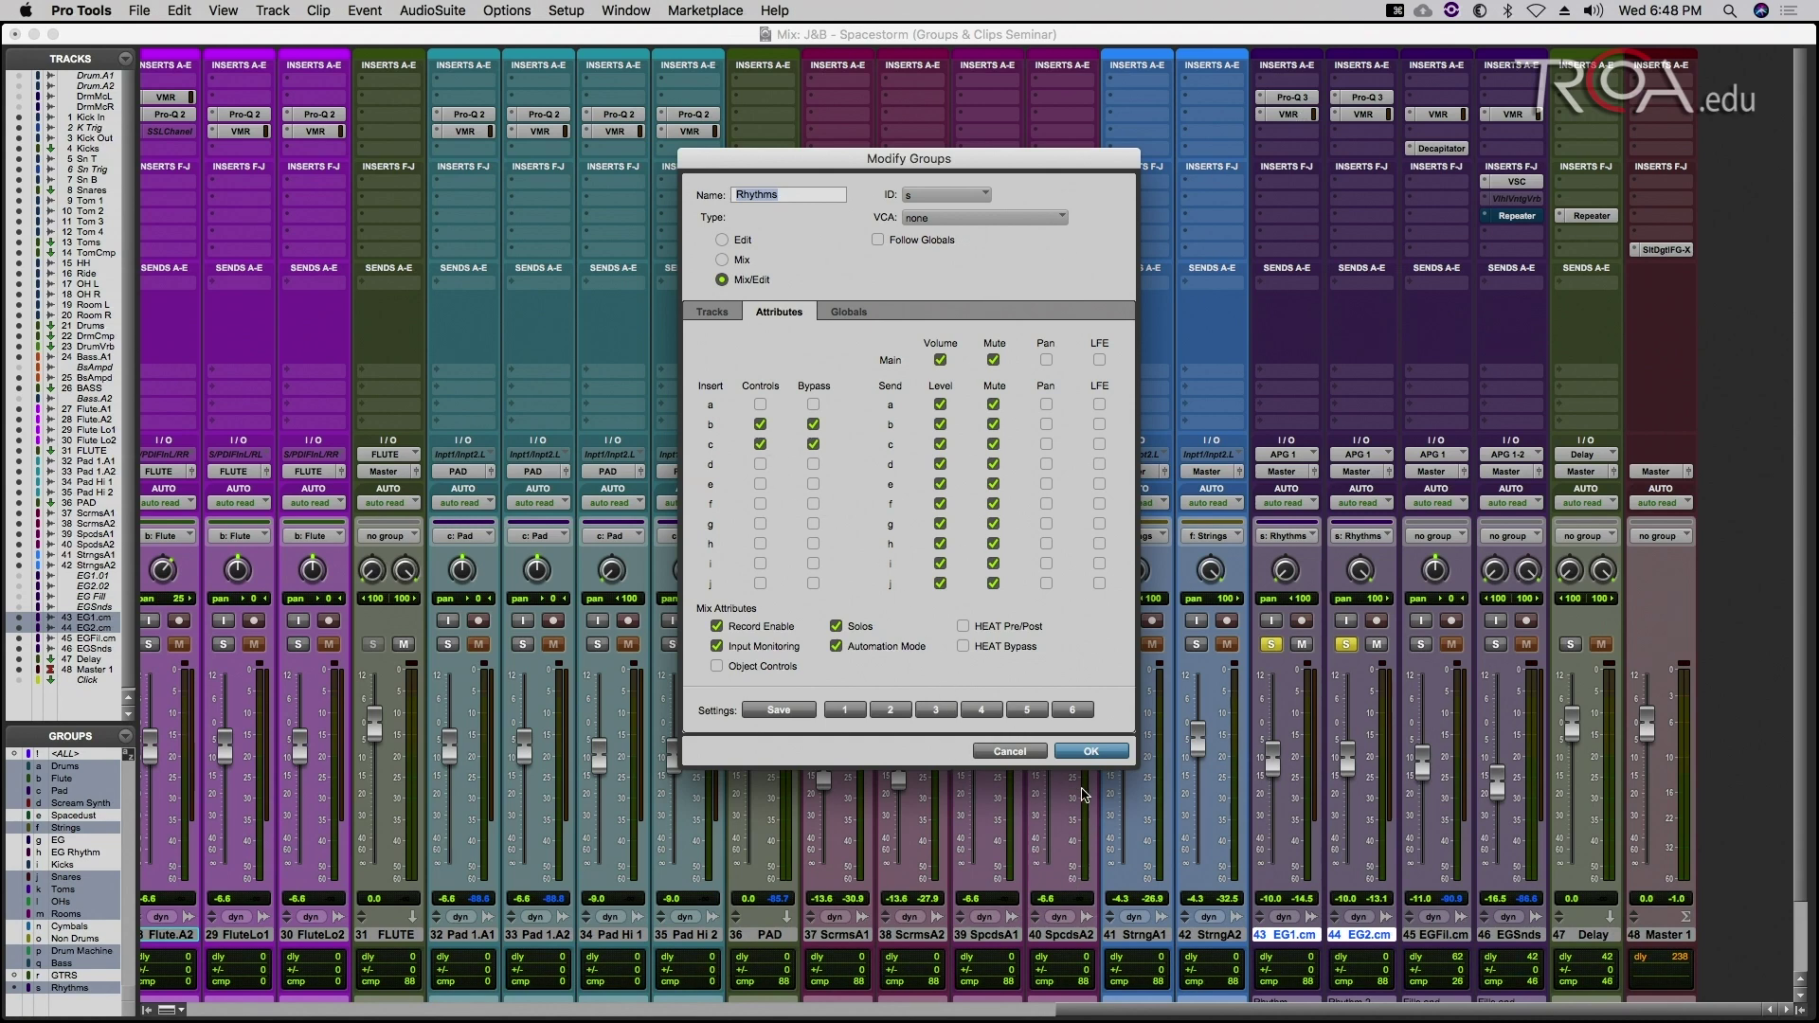
{"action": "left_click", "coordinate": [1080, 756]}
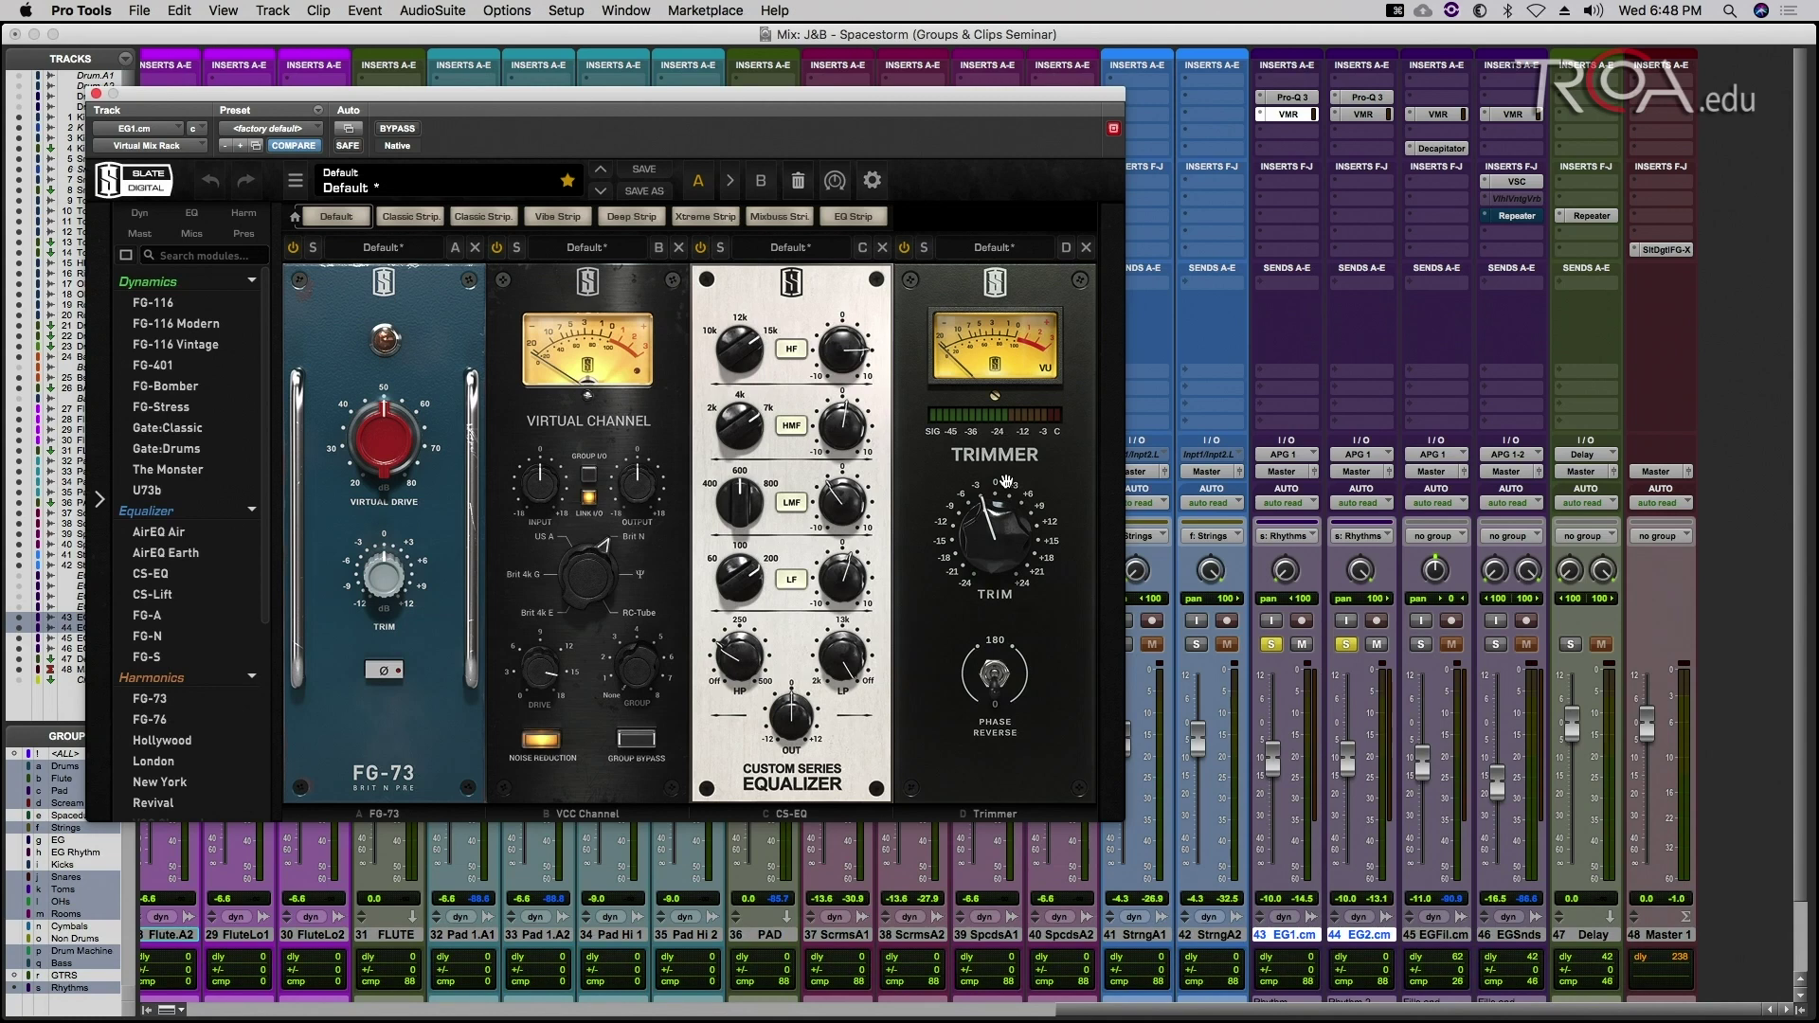
{"action": "left_click", "coordinate": [96, 93]}
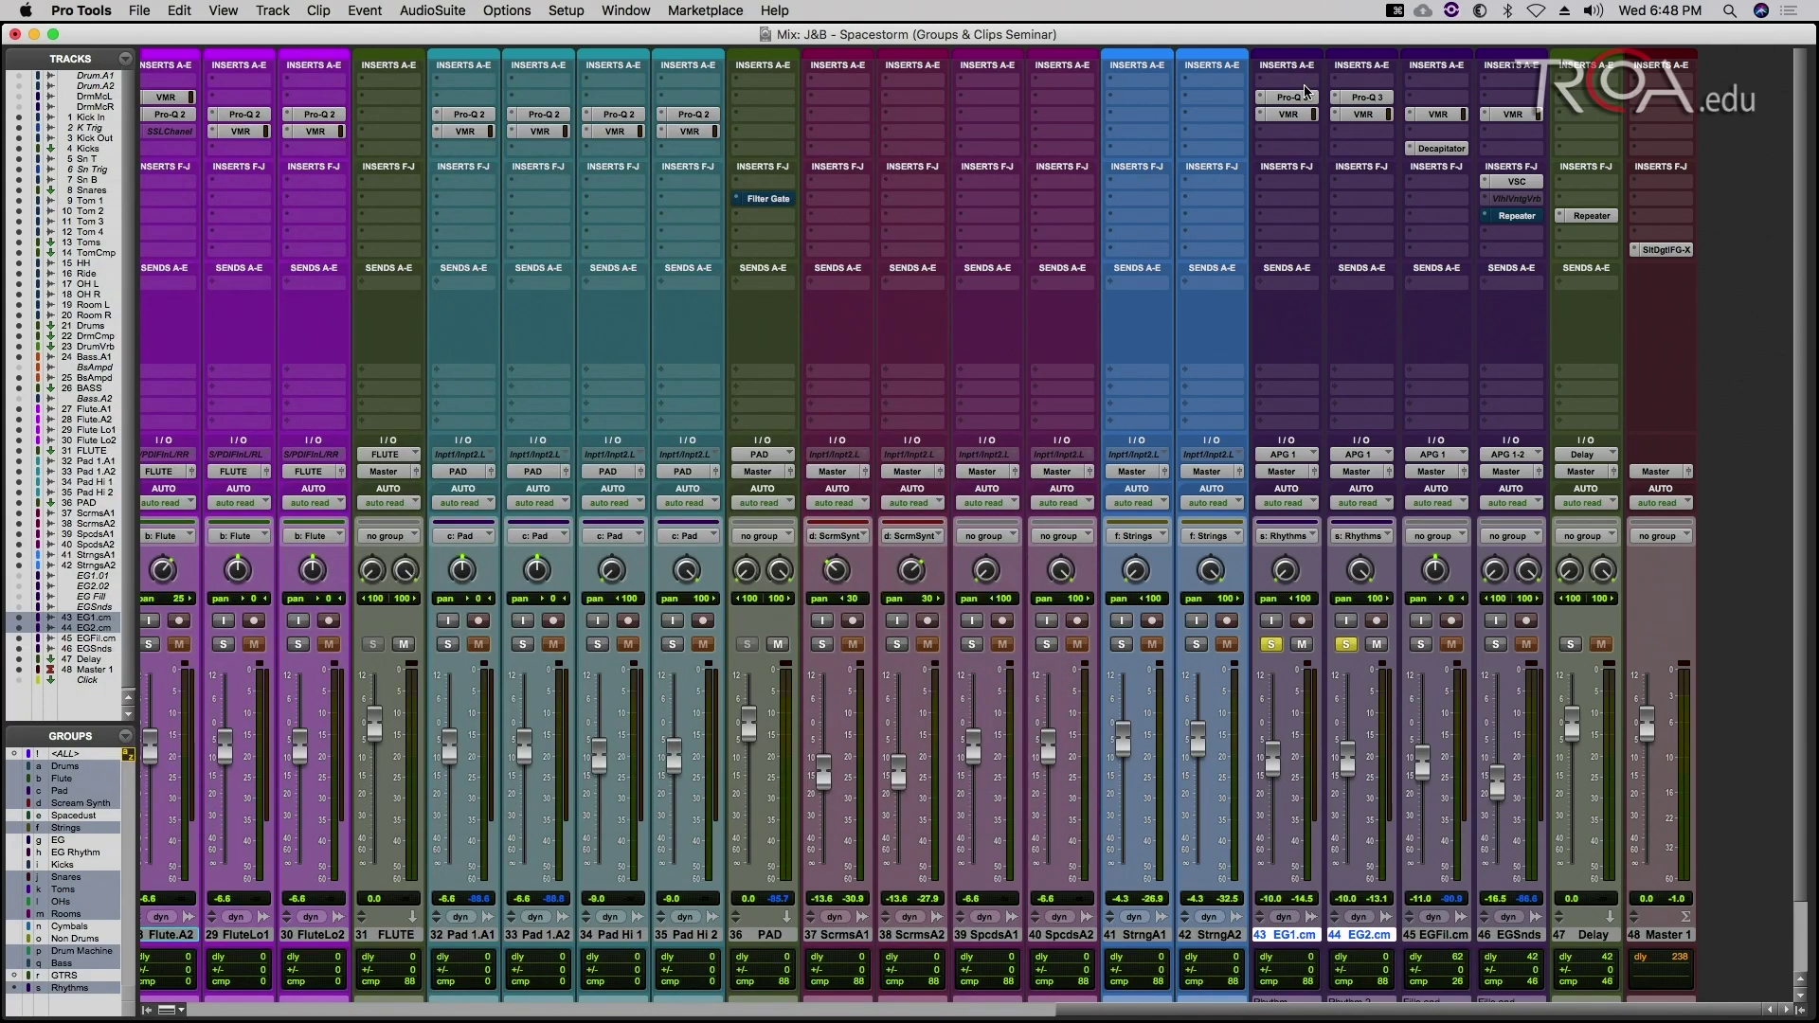
Step: Add a bell cut of about -8.1 dB near 3.4 kHz in EG2.cm's Pro-Q 3, and check EG1.cm's curve during playback
{"action": "left_click", "coordinate": [1364, 97]}
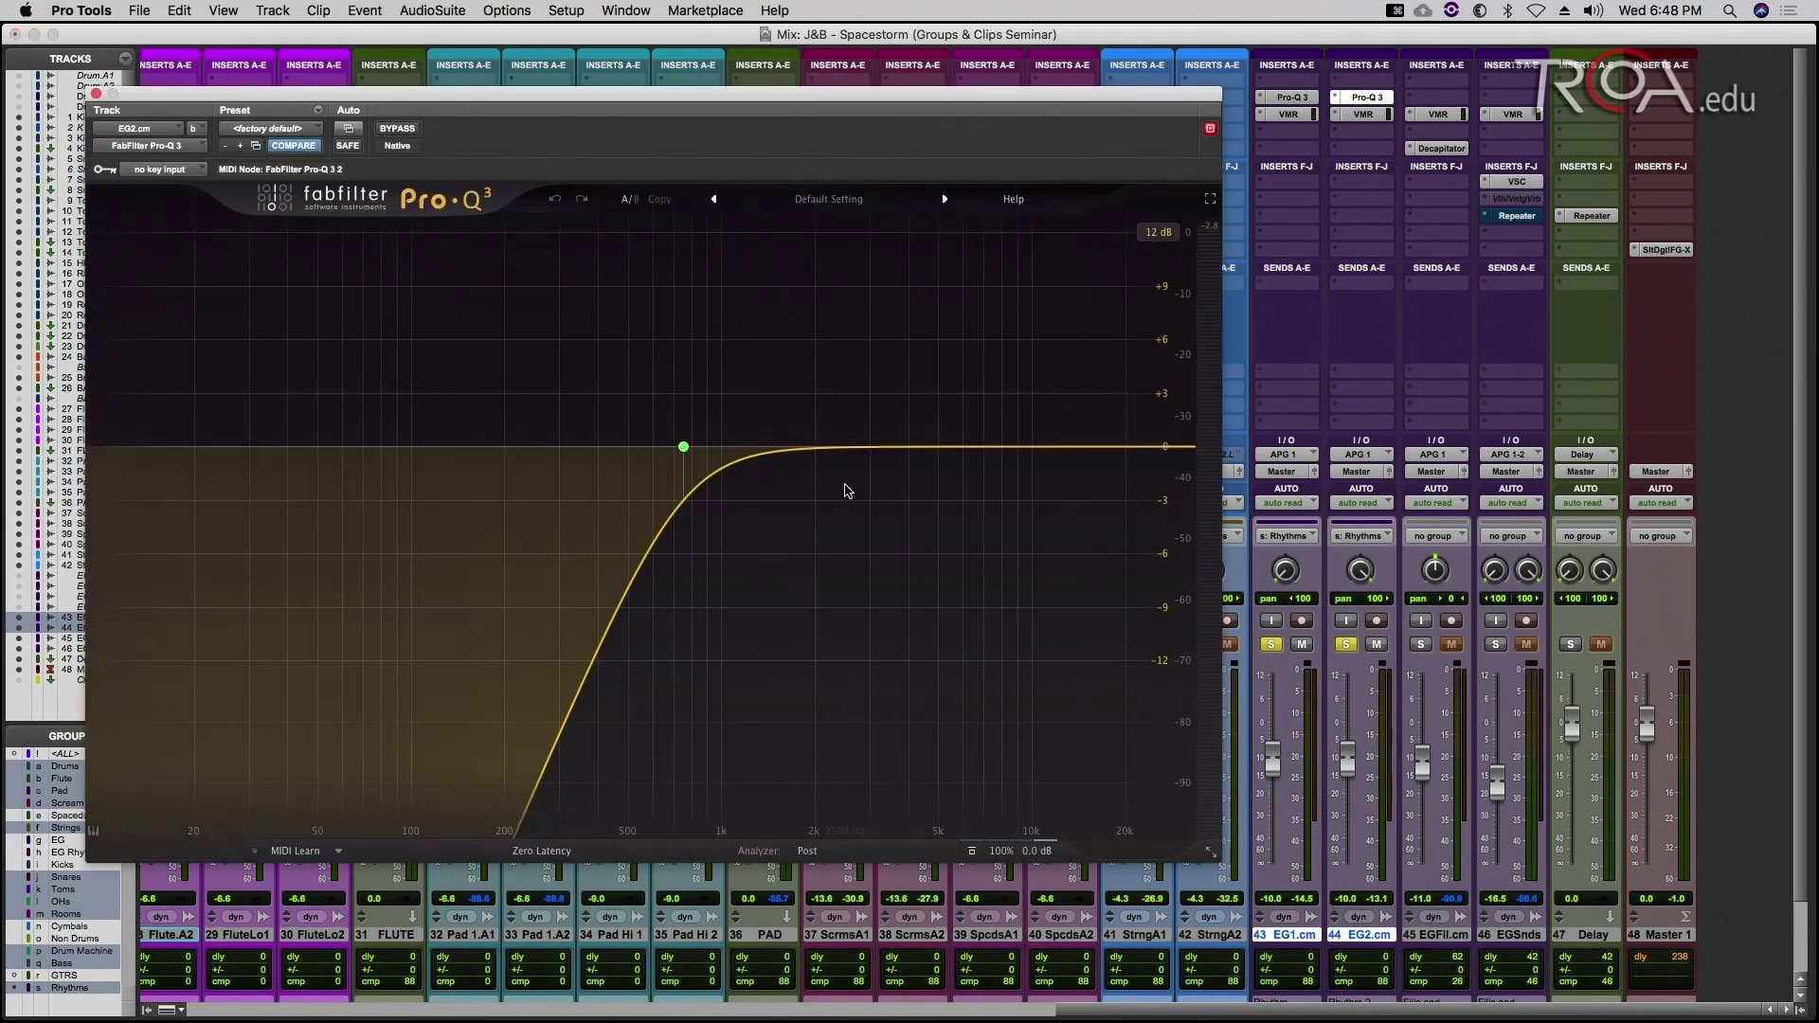
{"action": "left_click_drag", "start_coordinate": [845, 447], "coordinate": [886, 591]}
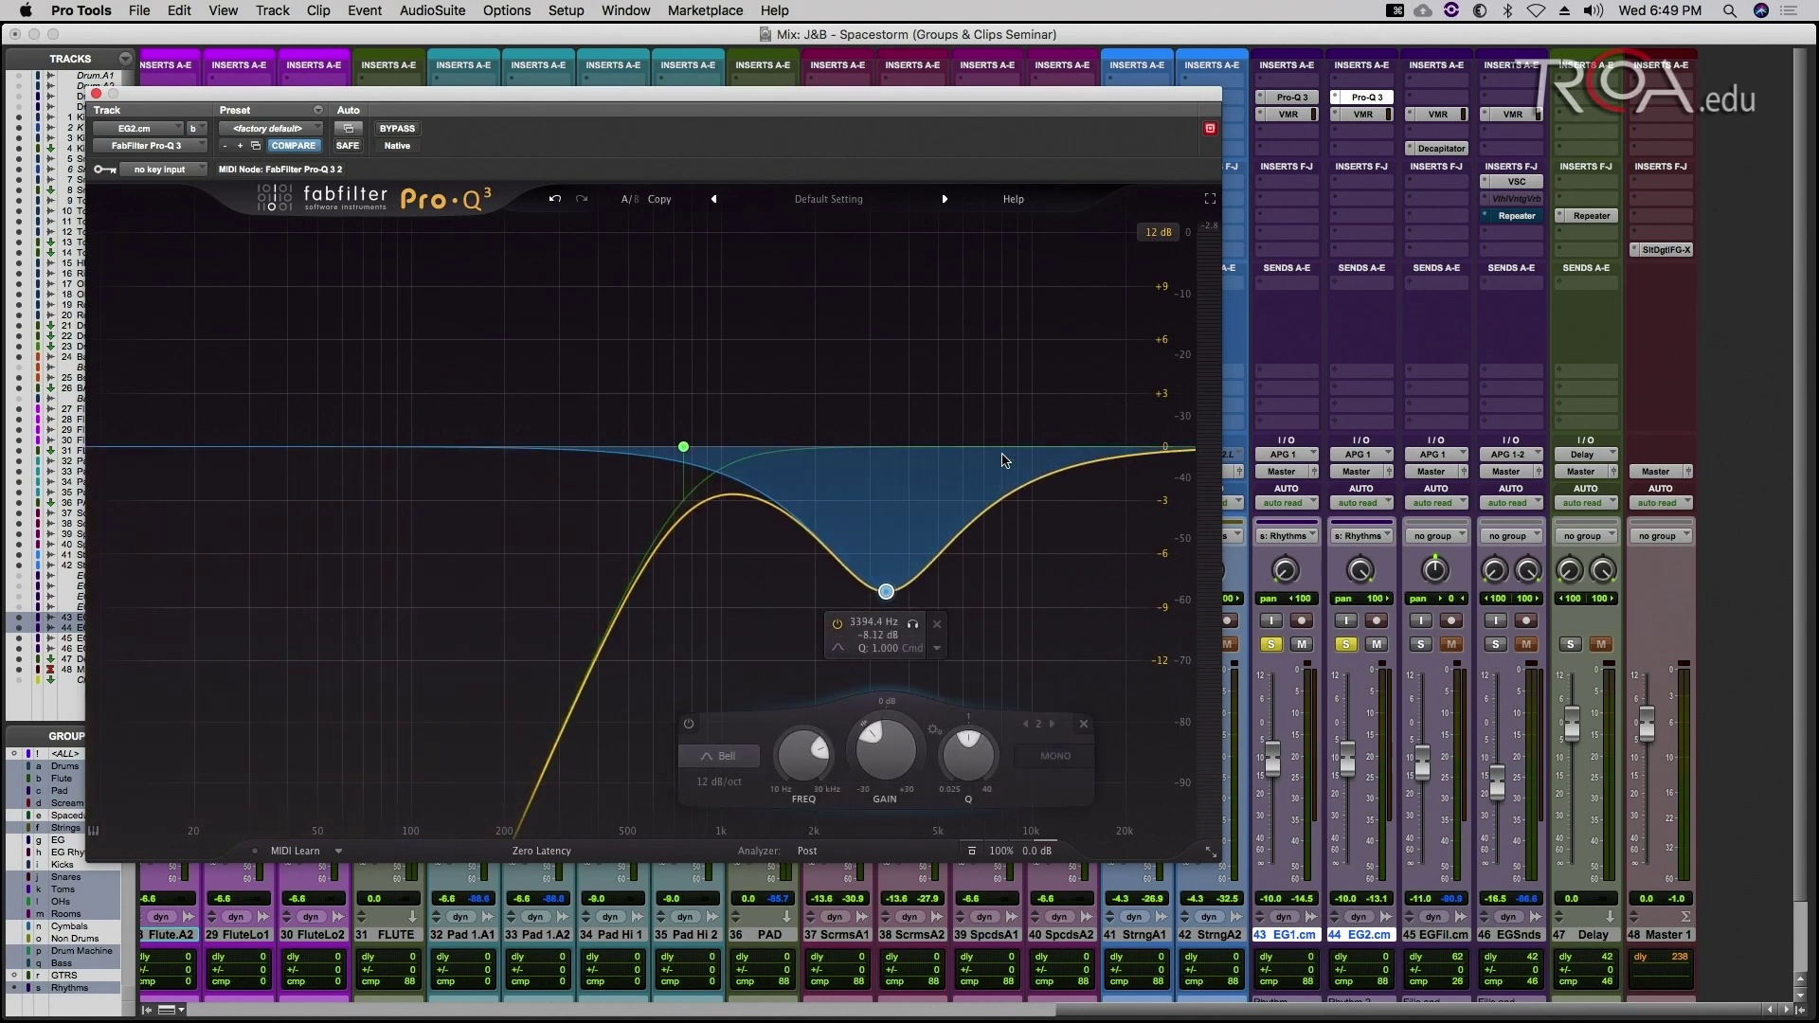
{"action": "left_click", "coordinate": [1281, 100]}
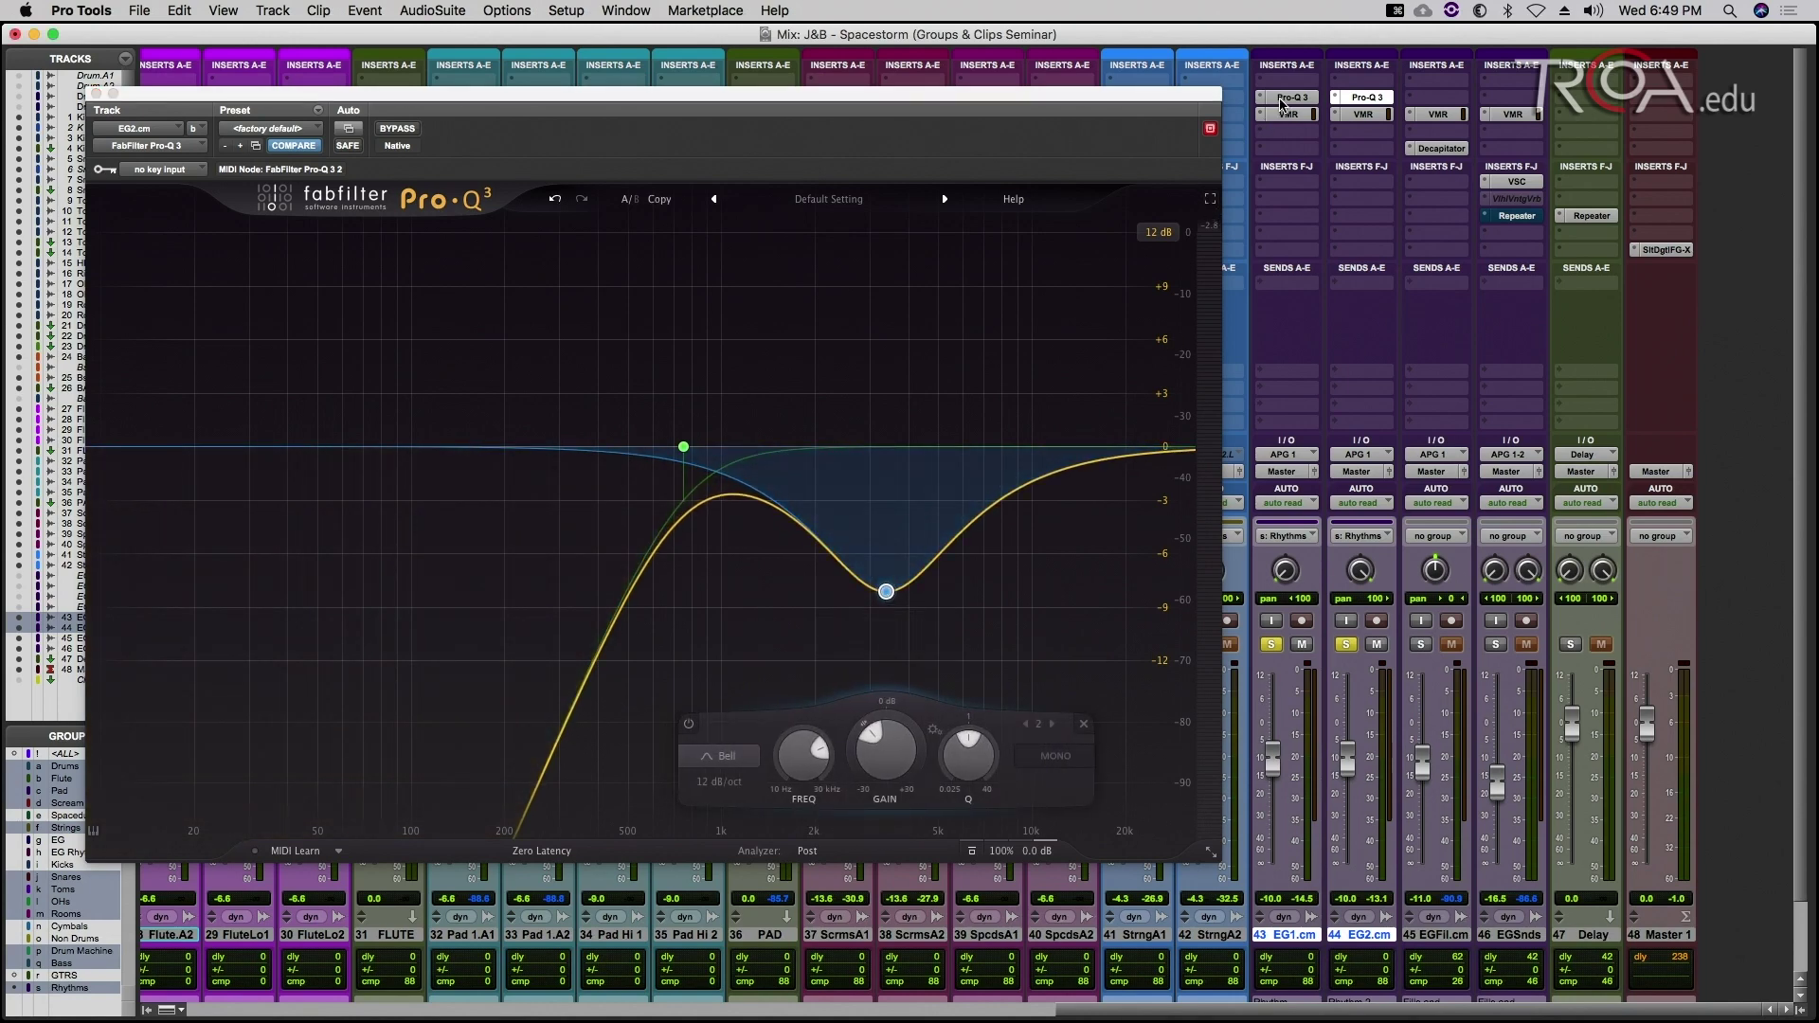
{"action": "key", "text": "space"}
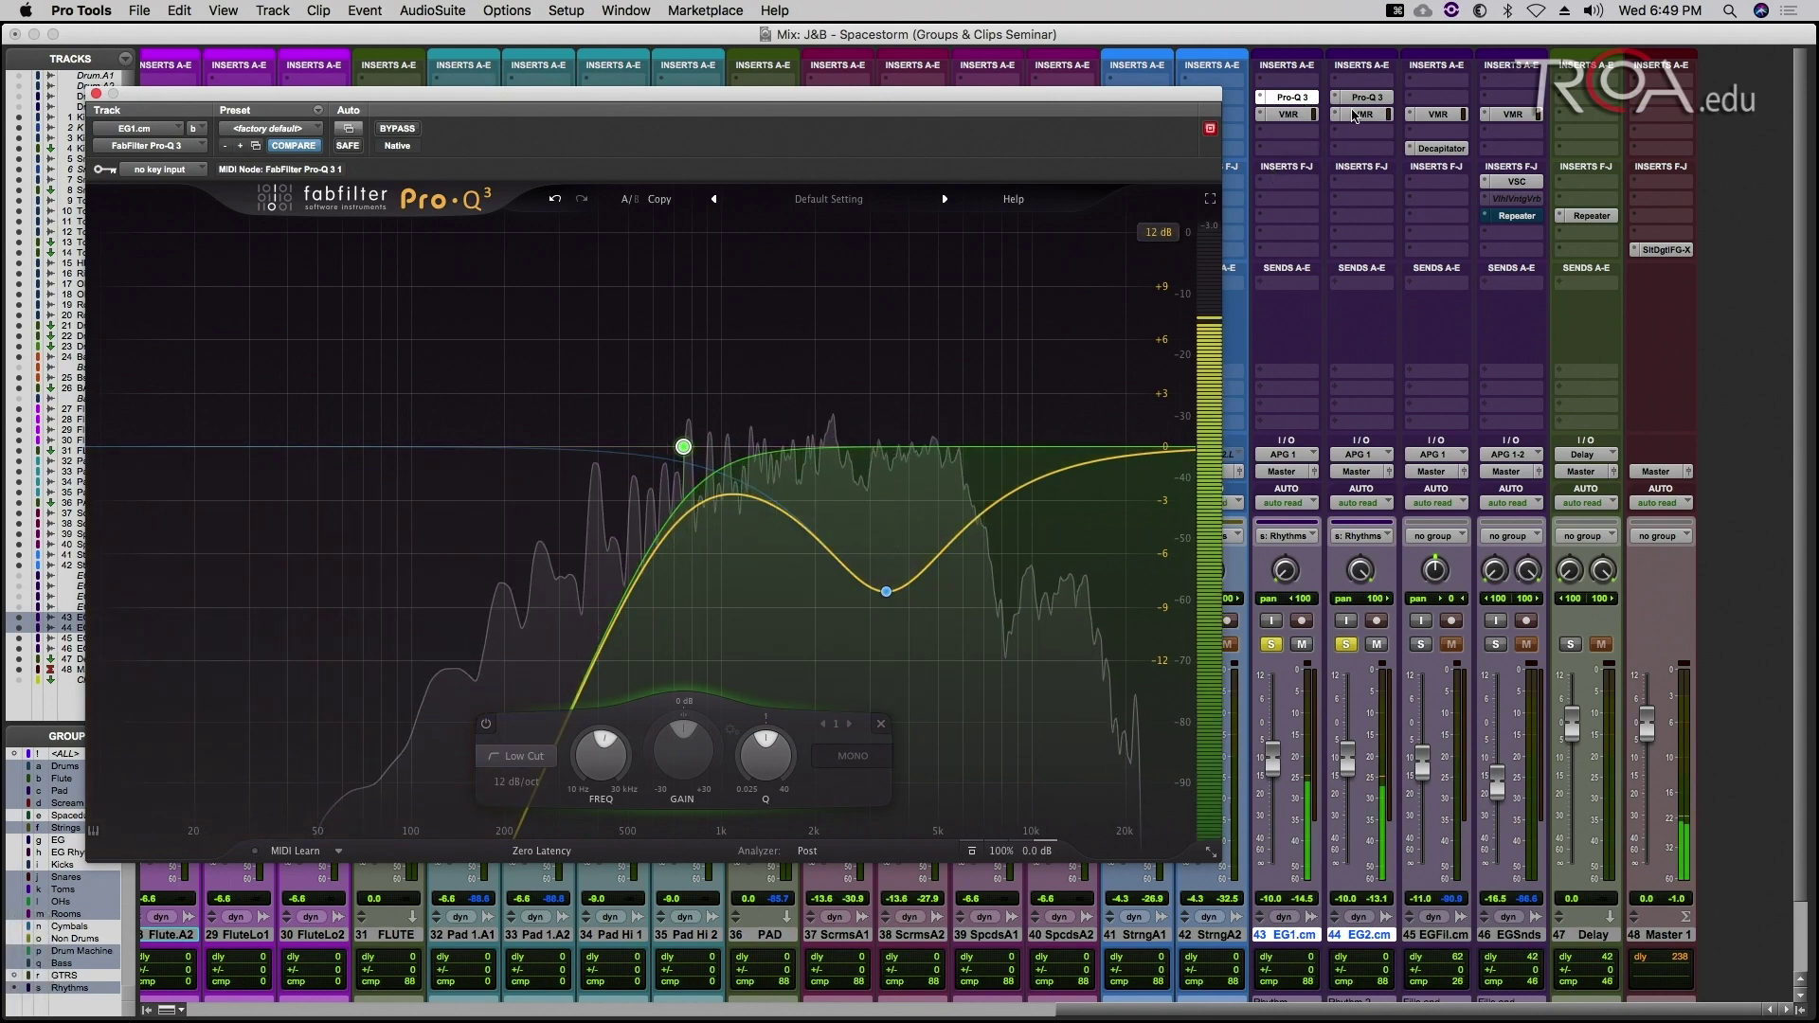
Step: Bypass the linked Pro-Q 3 inserts on EG1.cm and EG2.cm, and close the plug-in window
{"action": "left_click", "coordinate": [1298, 97], "text": "super"}
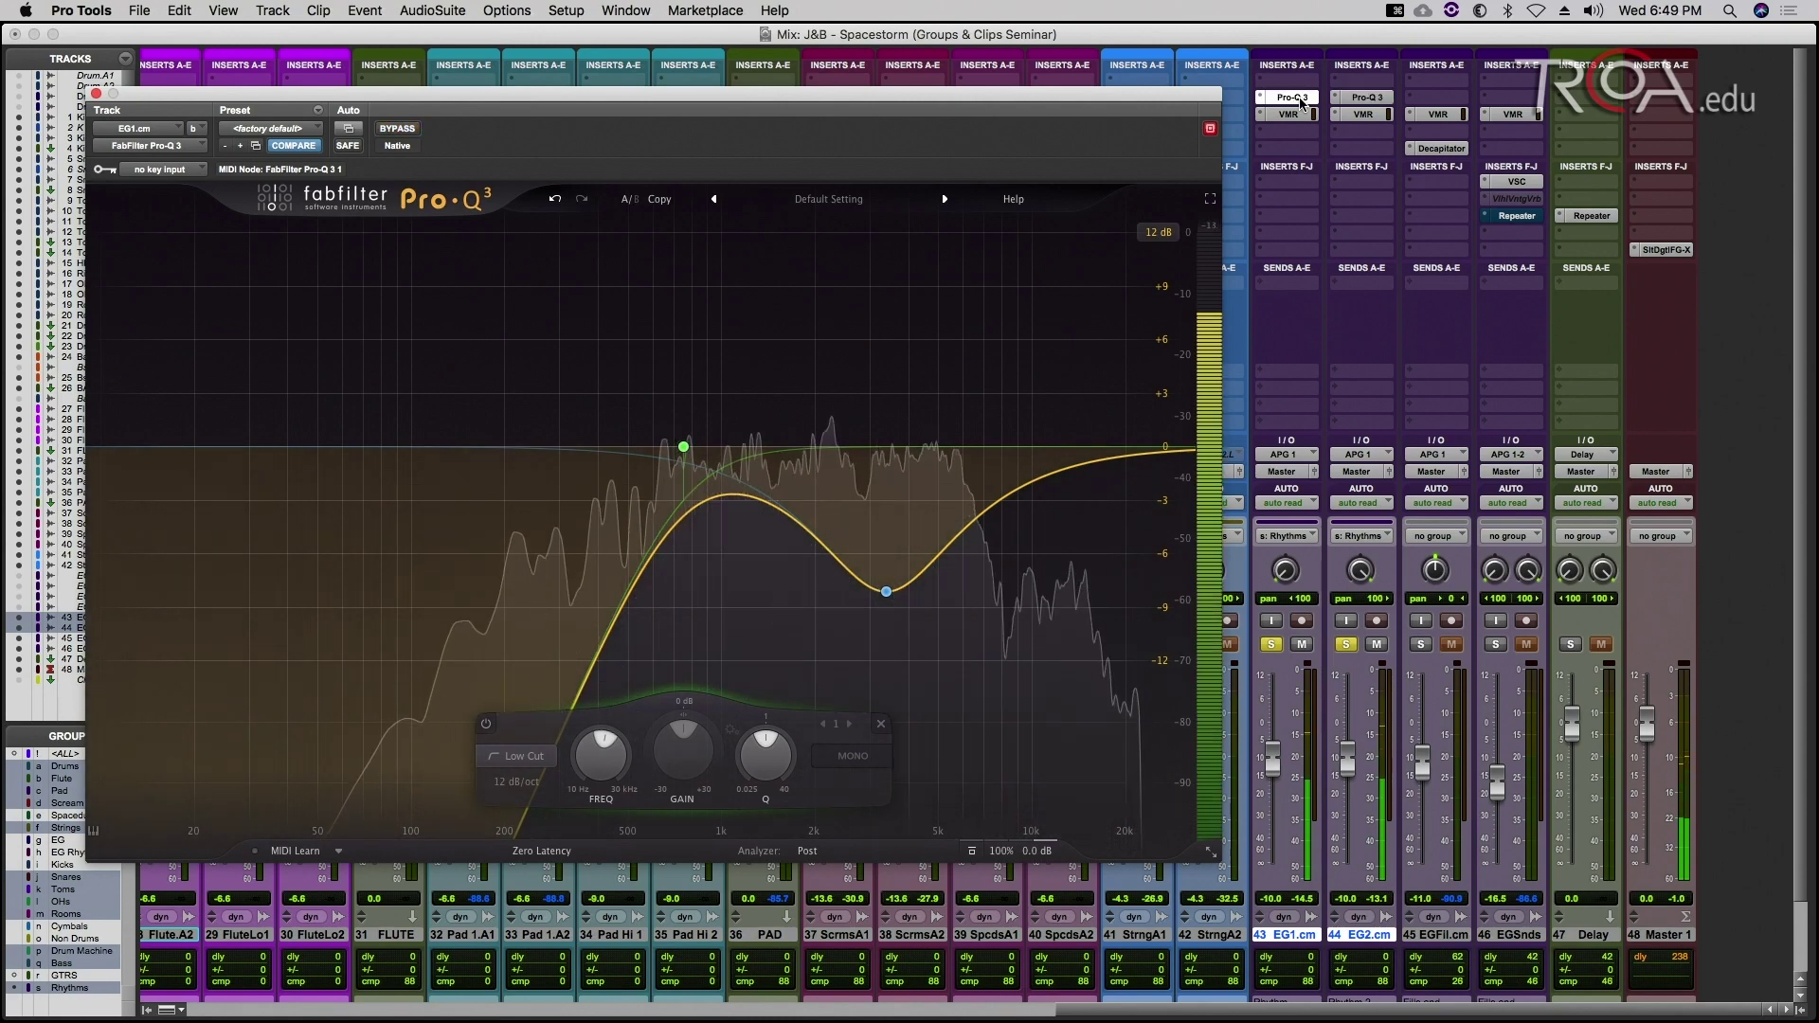
{"action": "left_click", "coordinate": [99, 96]}
Step: In the Edit window, show volume automation lanes beneath EG1.cm and EG2.cm
{"action": "key", "text": "super+equal"}
{"action": "scroll", "coordinate": [1010, 509], "scroll_direction": "down", "scroll_amount": 5}
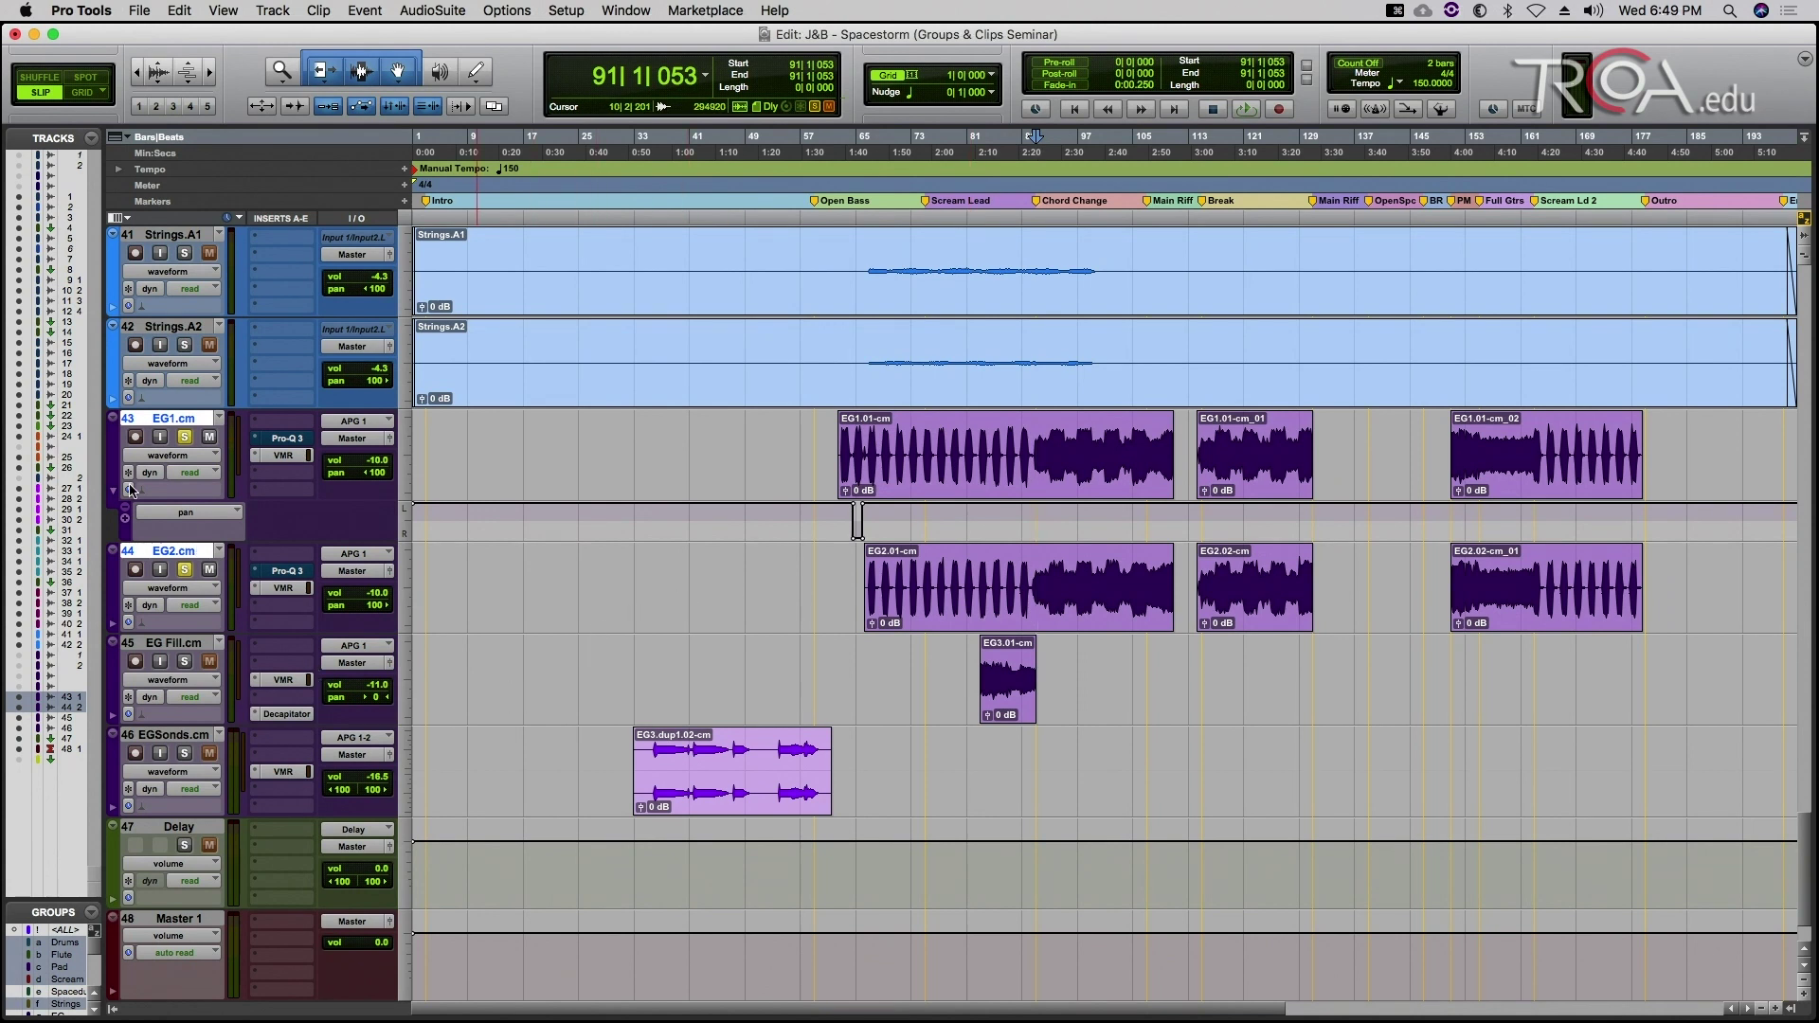
{"action": "left_click", "coordinate": [125, 519]}
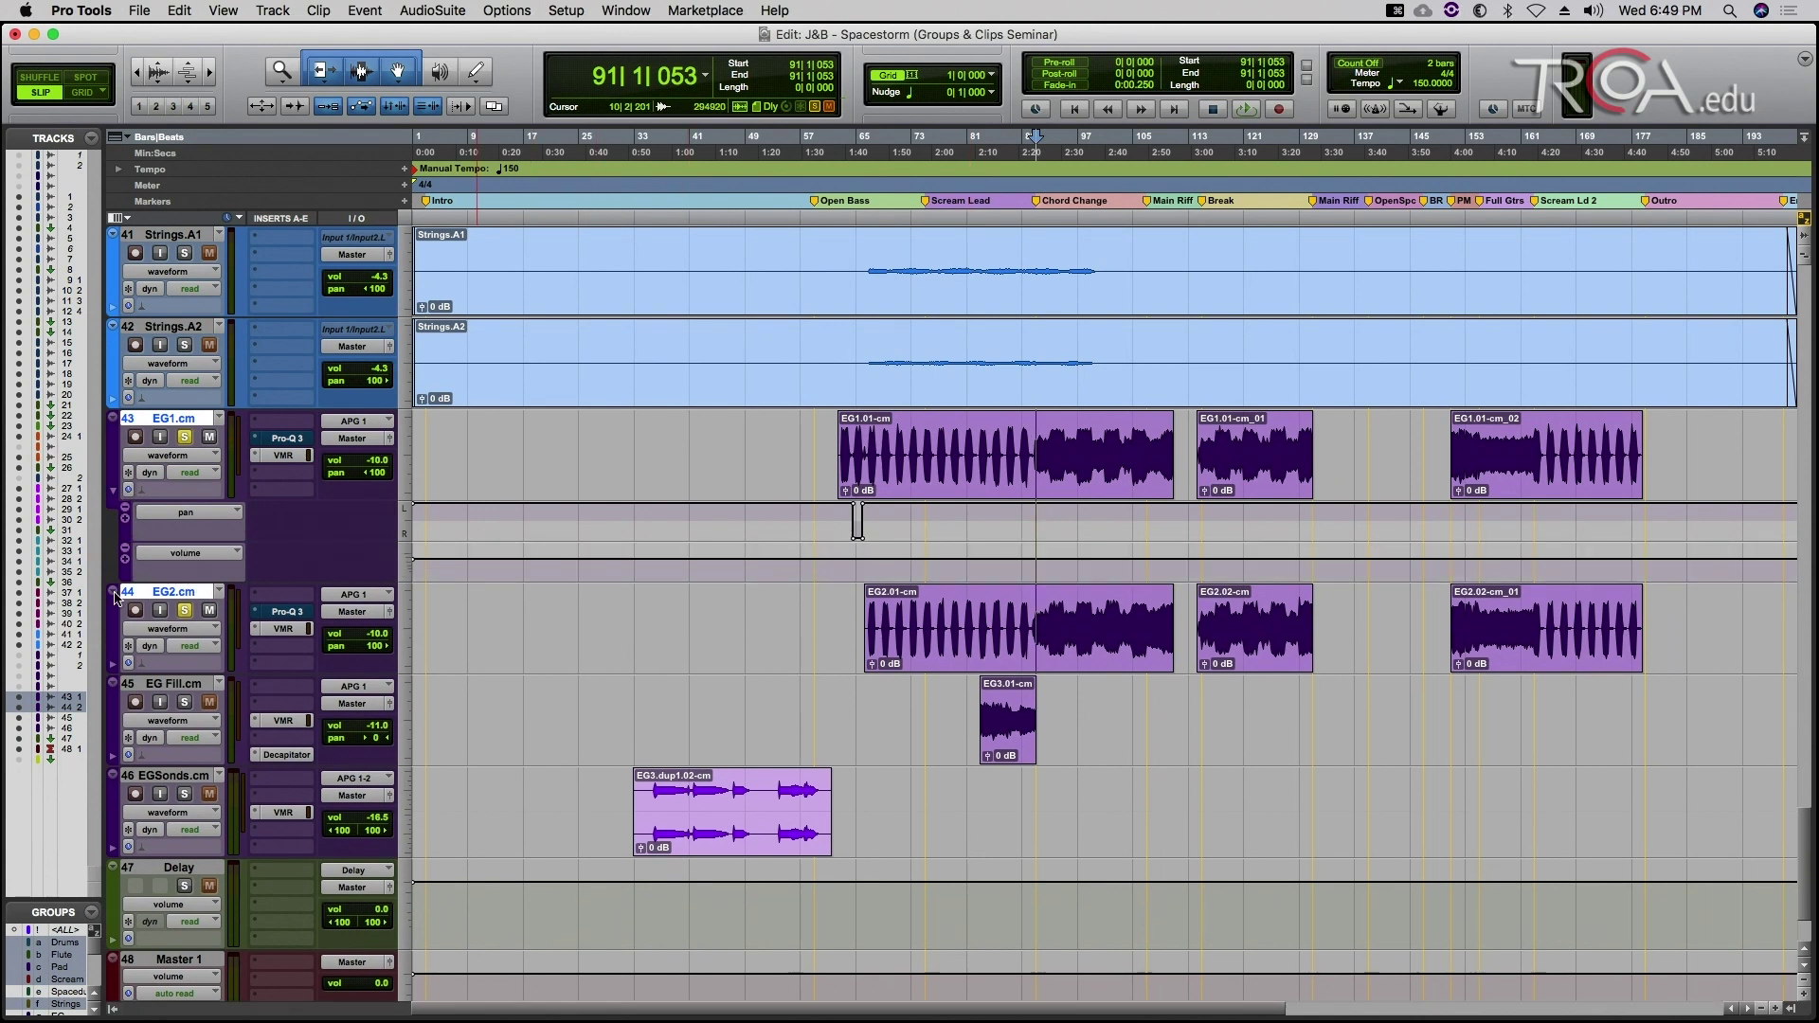
{"action": "left_click", "coordinate": [113, 665]}
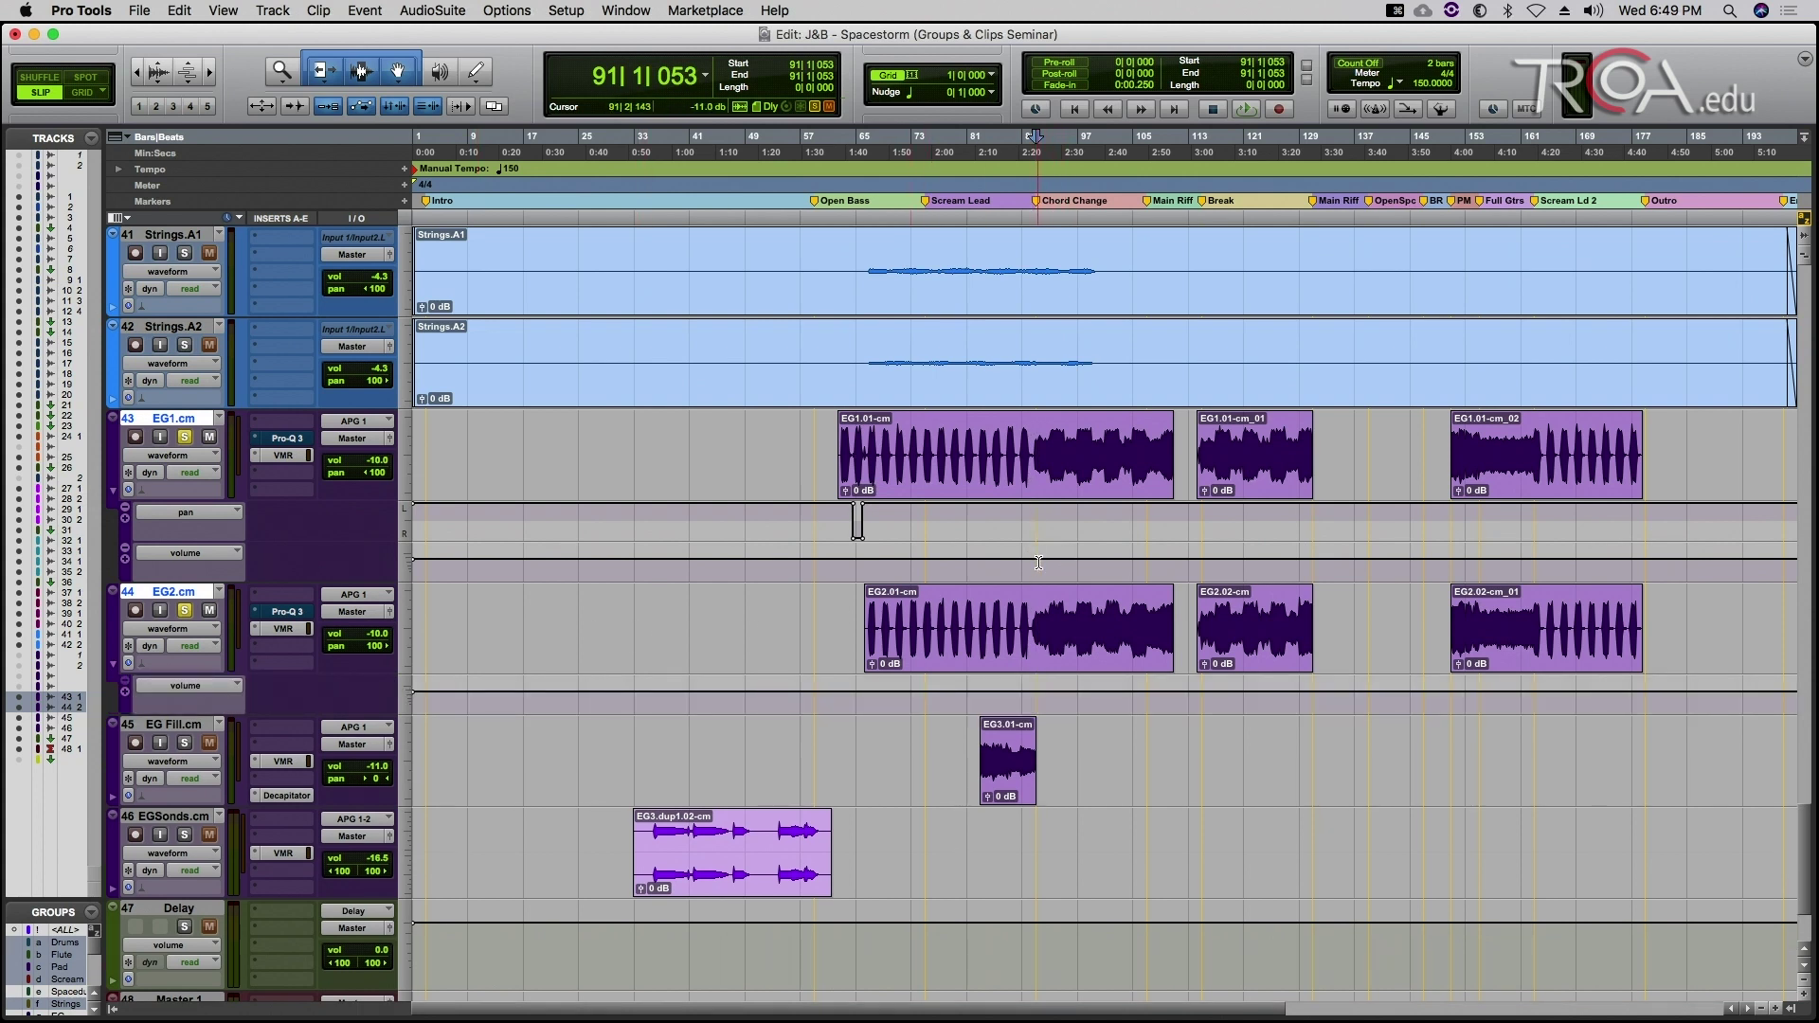
Step: Lower the grouped volume automation of EG1.cm and EG2.cm between about bars 91 and 109, and play into that passage
{"action": "left_click_drag", "start_coordinate": [1036, 563], "coordinate": [1164, 562]}
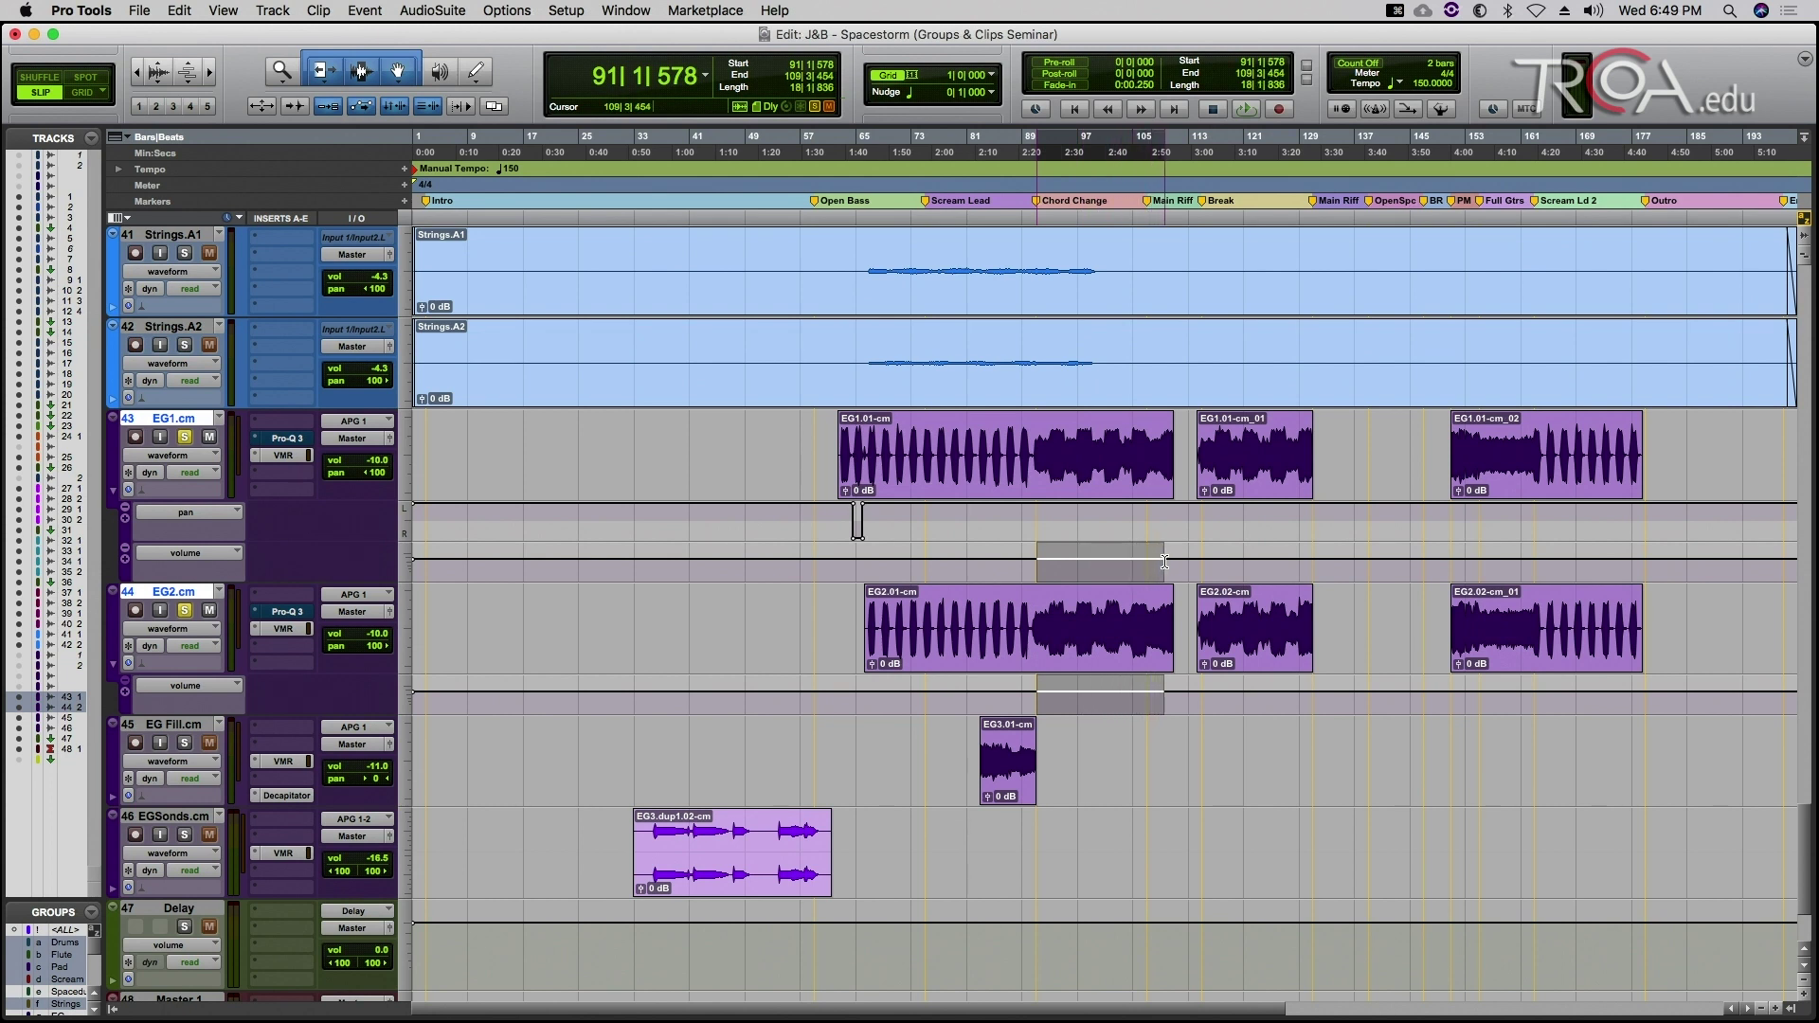
{"action": "left_click_drag", "start_coordinate": [1090, 549], "coordinate": [1090, 552]}
{"action": "left_click", "coordinate": [1021, 562]}
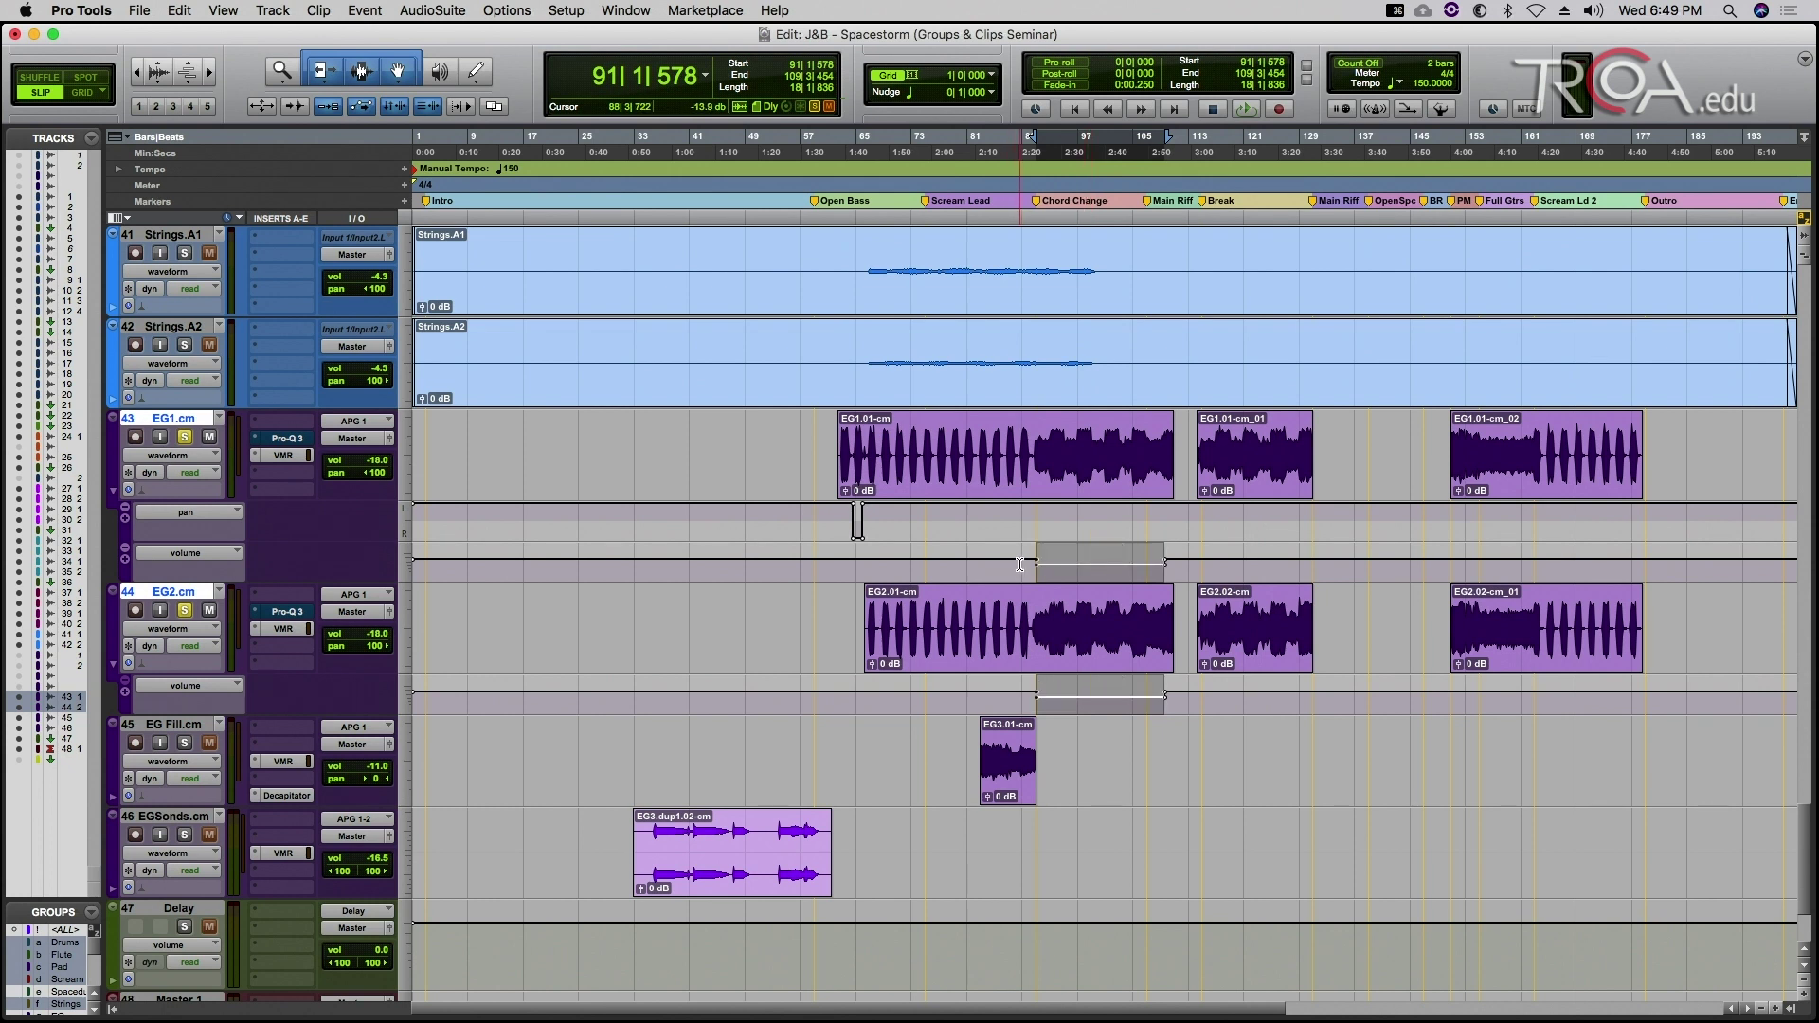
{"action": "key", "text": "space"}
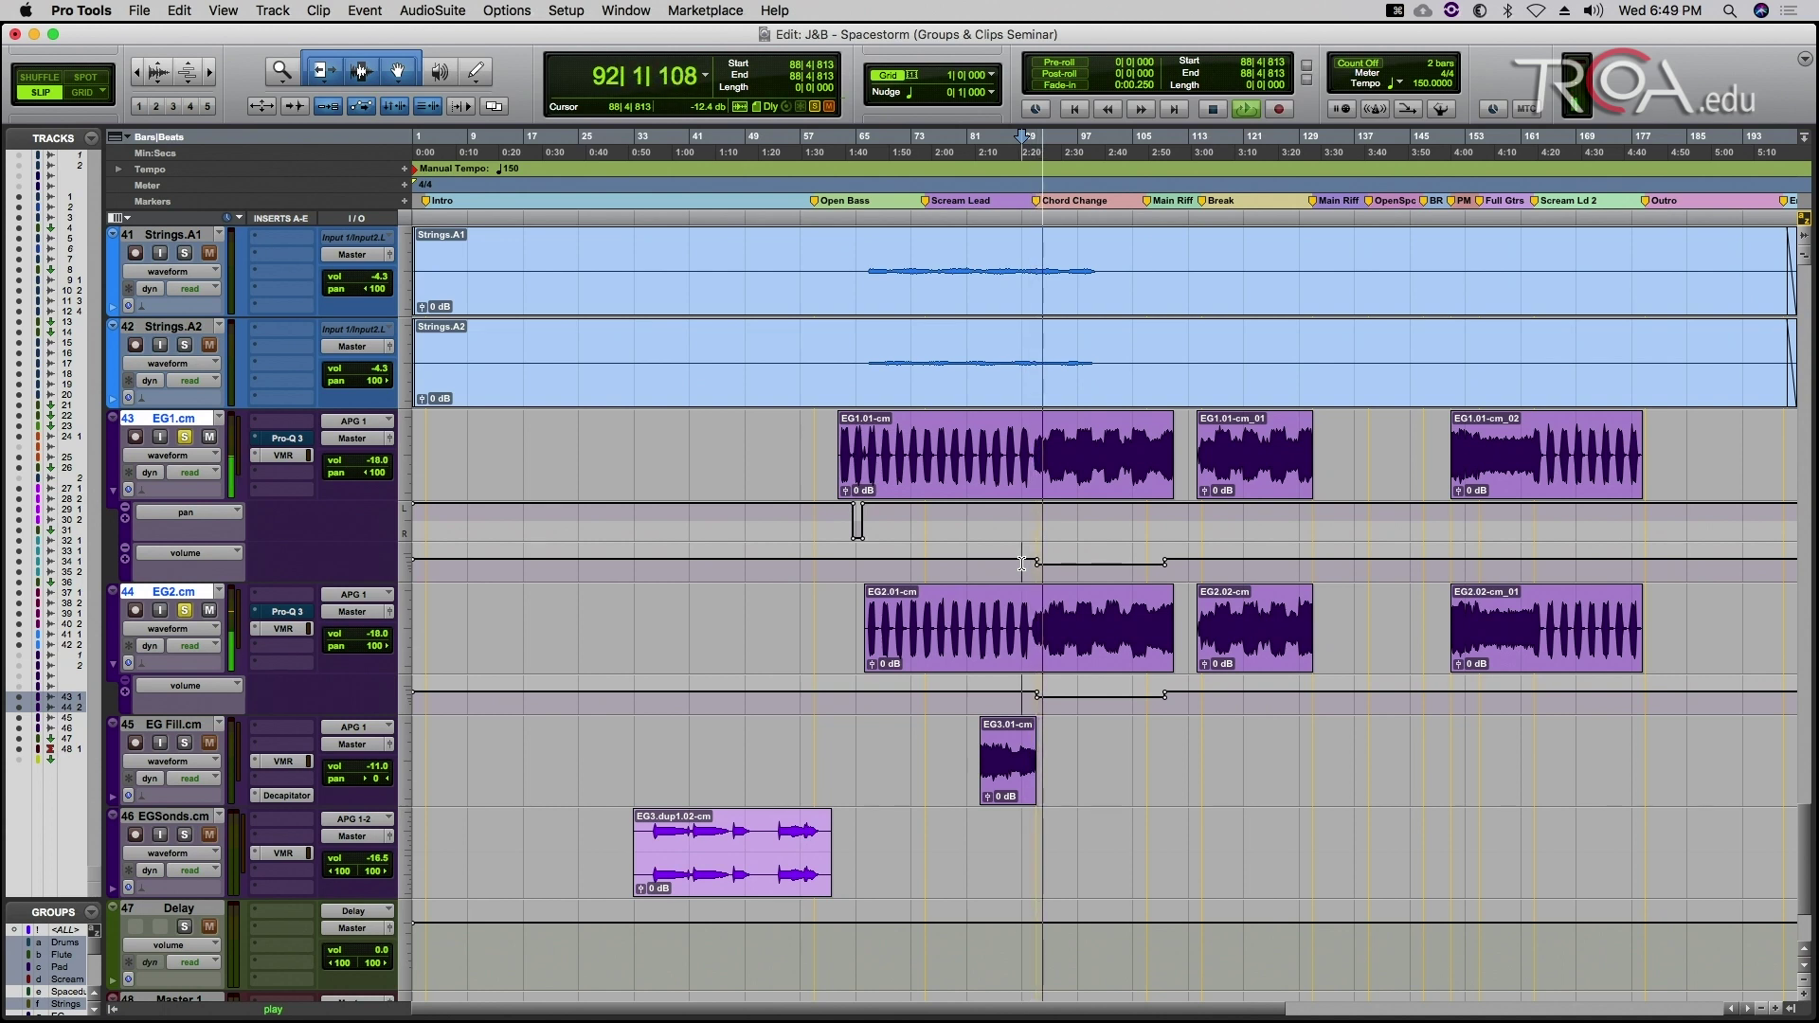
{"action": "key", "text": "super+period"}
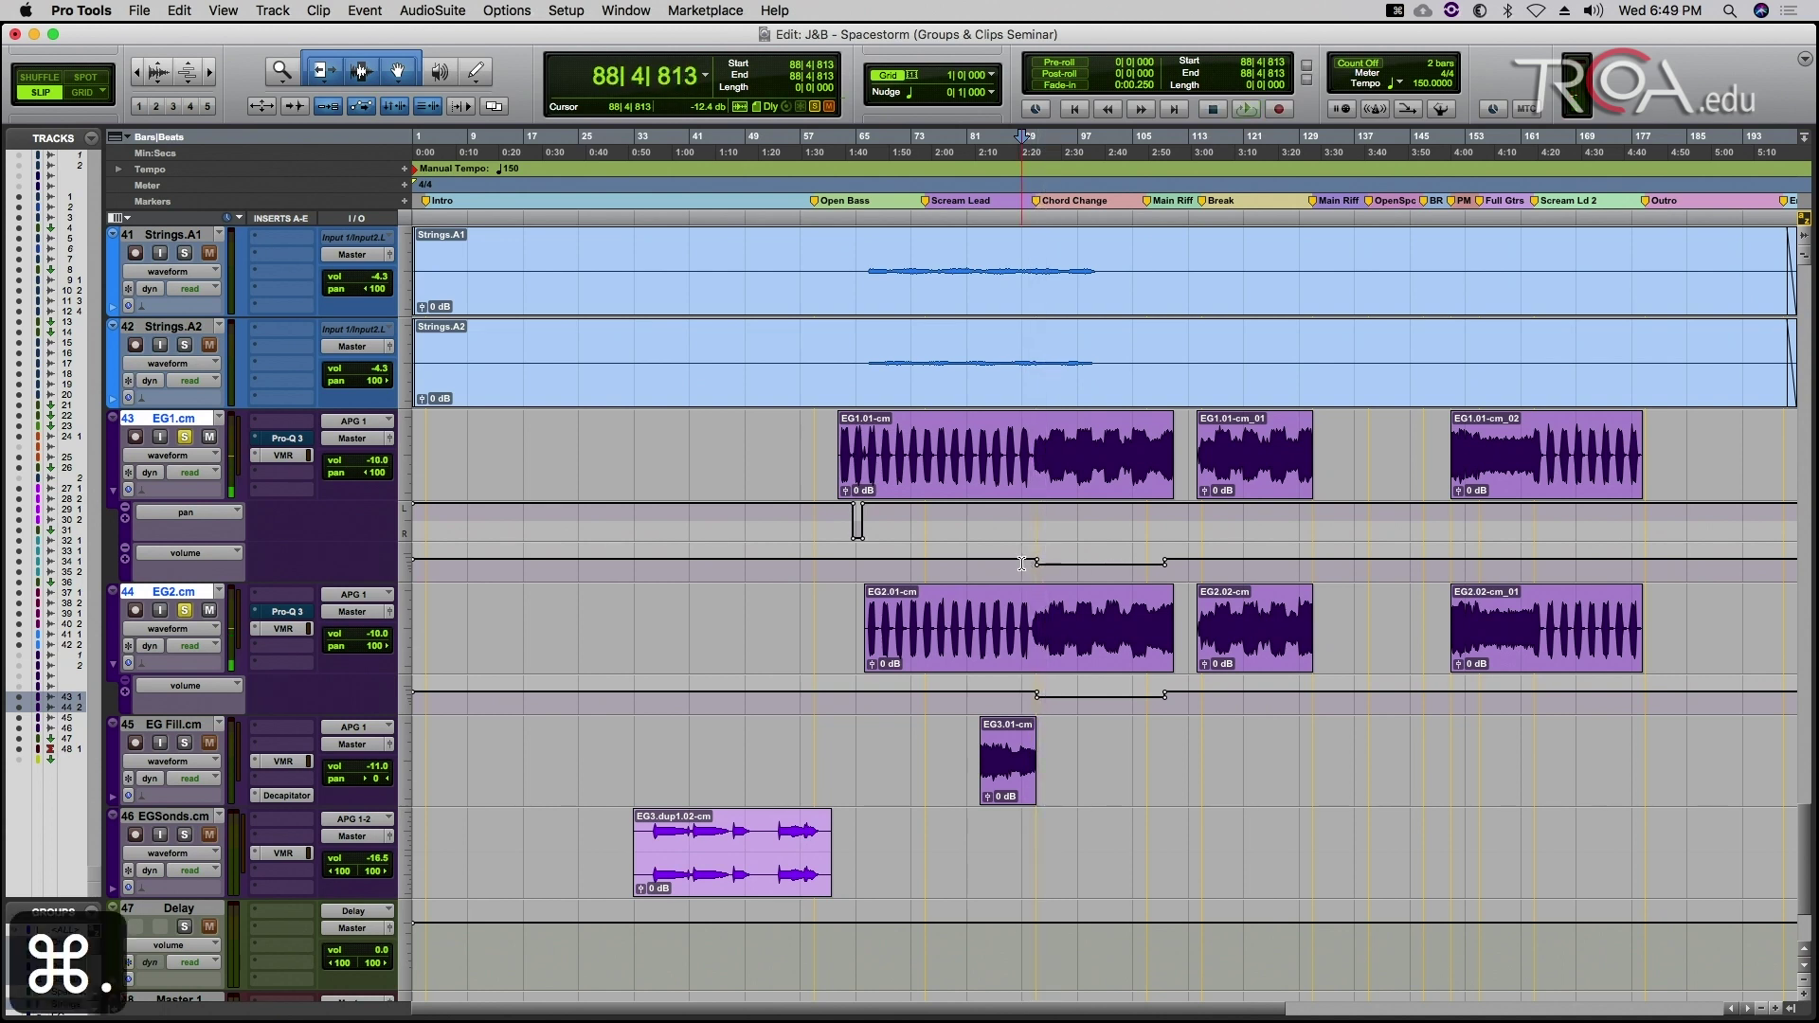
Step: Delete the volume automation breakpoints between about bars 88 and 114 on EG1.cm and EG2.cm, and restart playback
{"action": "left_click_drag", "start_coordinate": [1021, 563], "coordinate": [1196, 562]}
{"action": "key", "text": "BackSpace"}
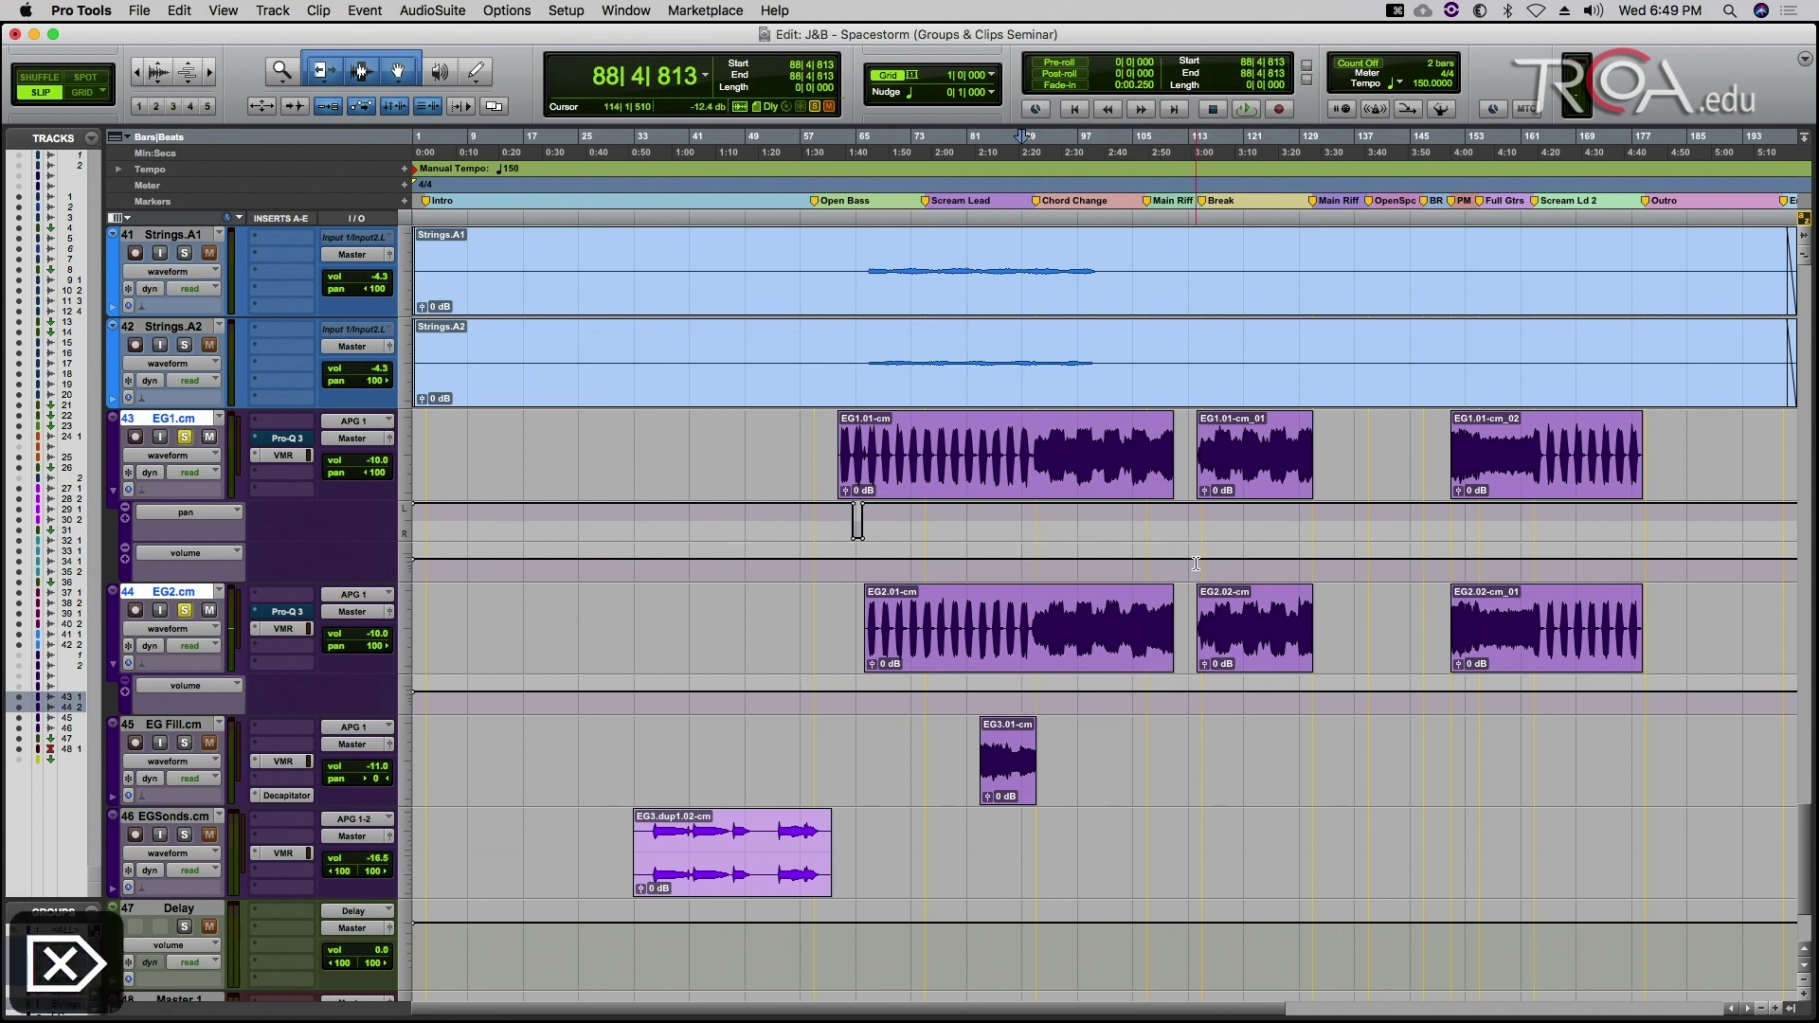
{"action": "key", "text": "space"}
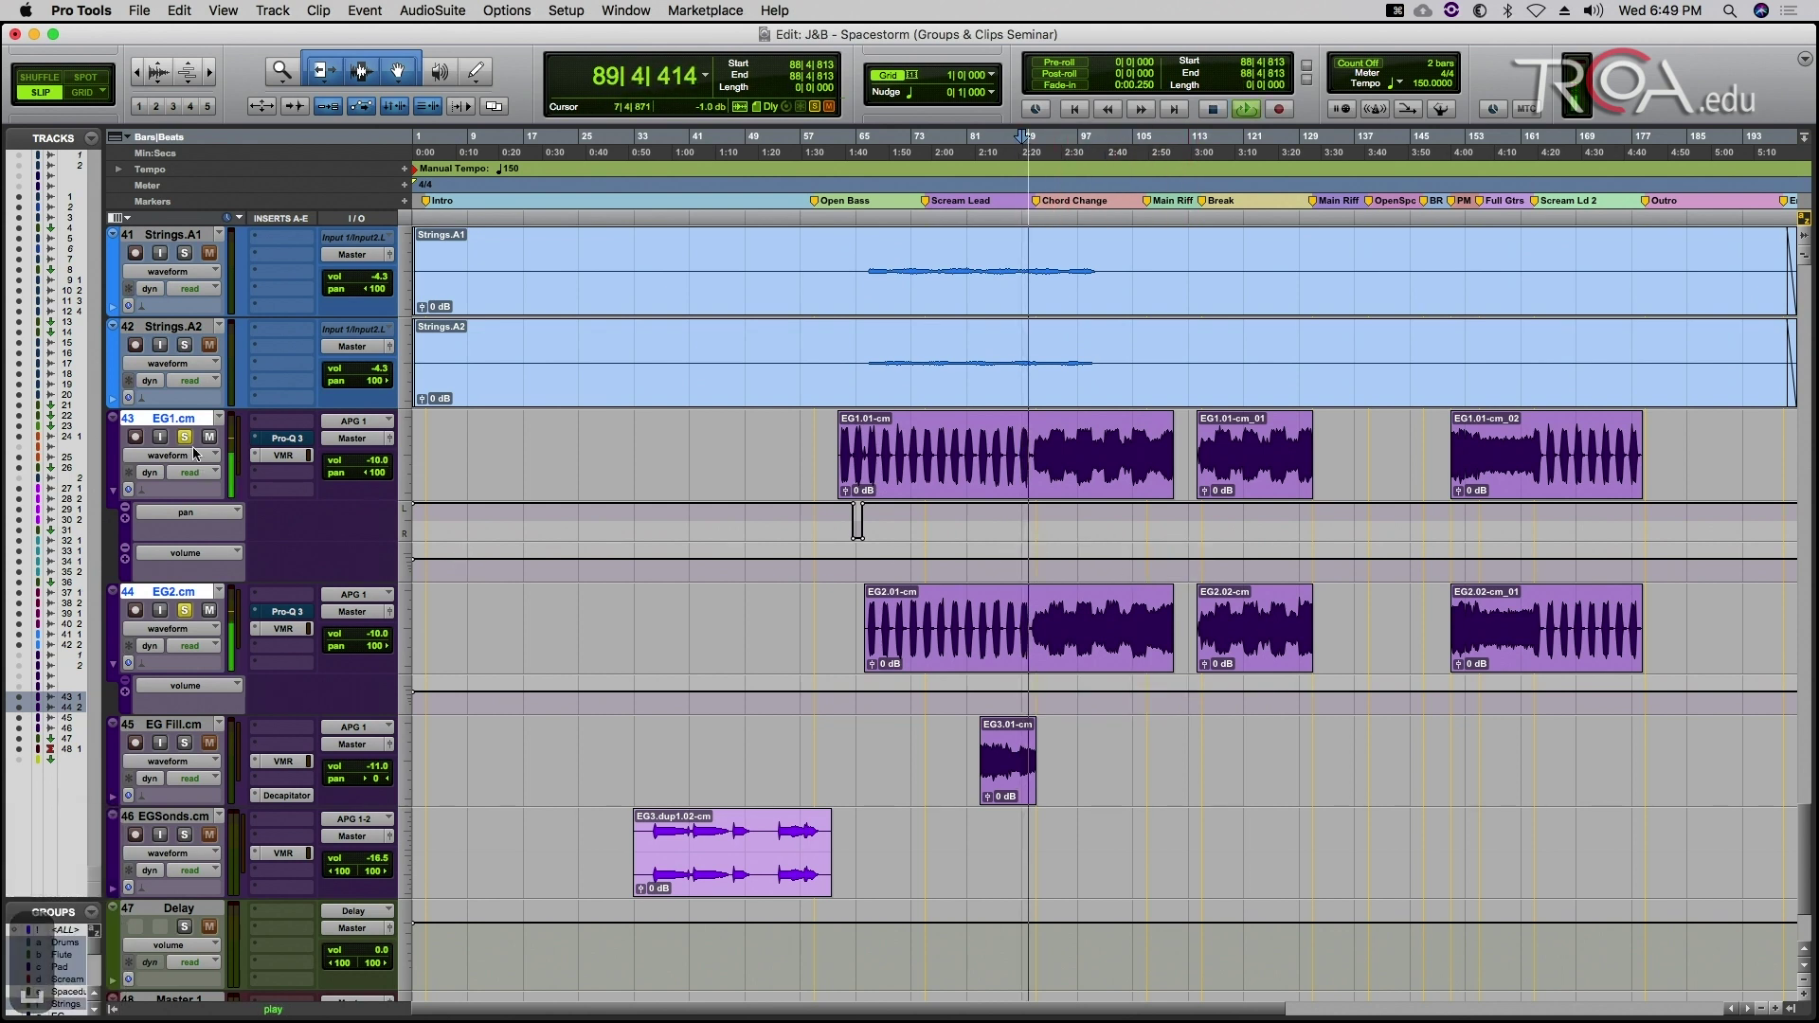
Step: Switch to the Mix window during playback, and stop the playback
{"action": "key", "text": "super+equal"}
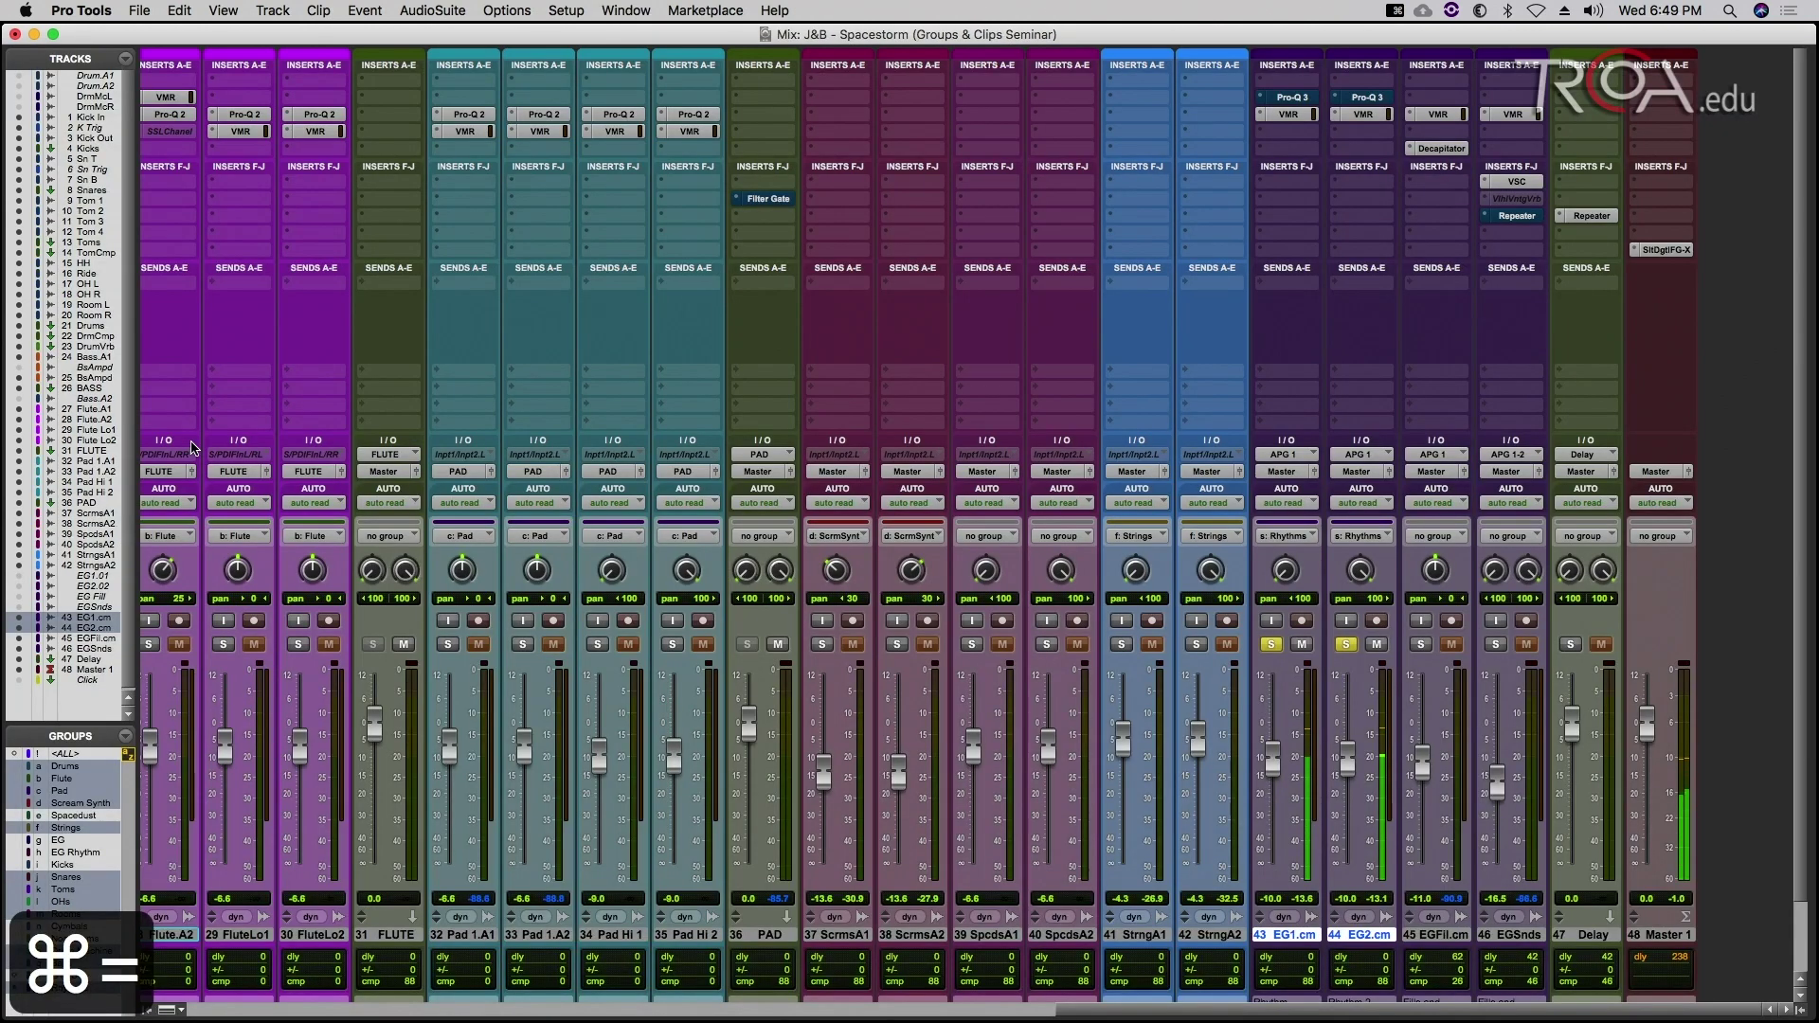
{"action": "key", "text": "super+equal"}
{"action": "key", "text": "super+equal"}
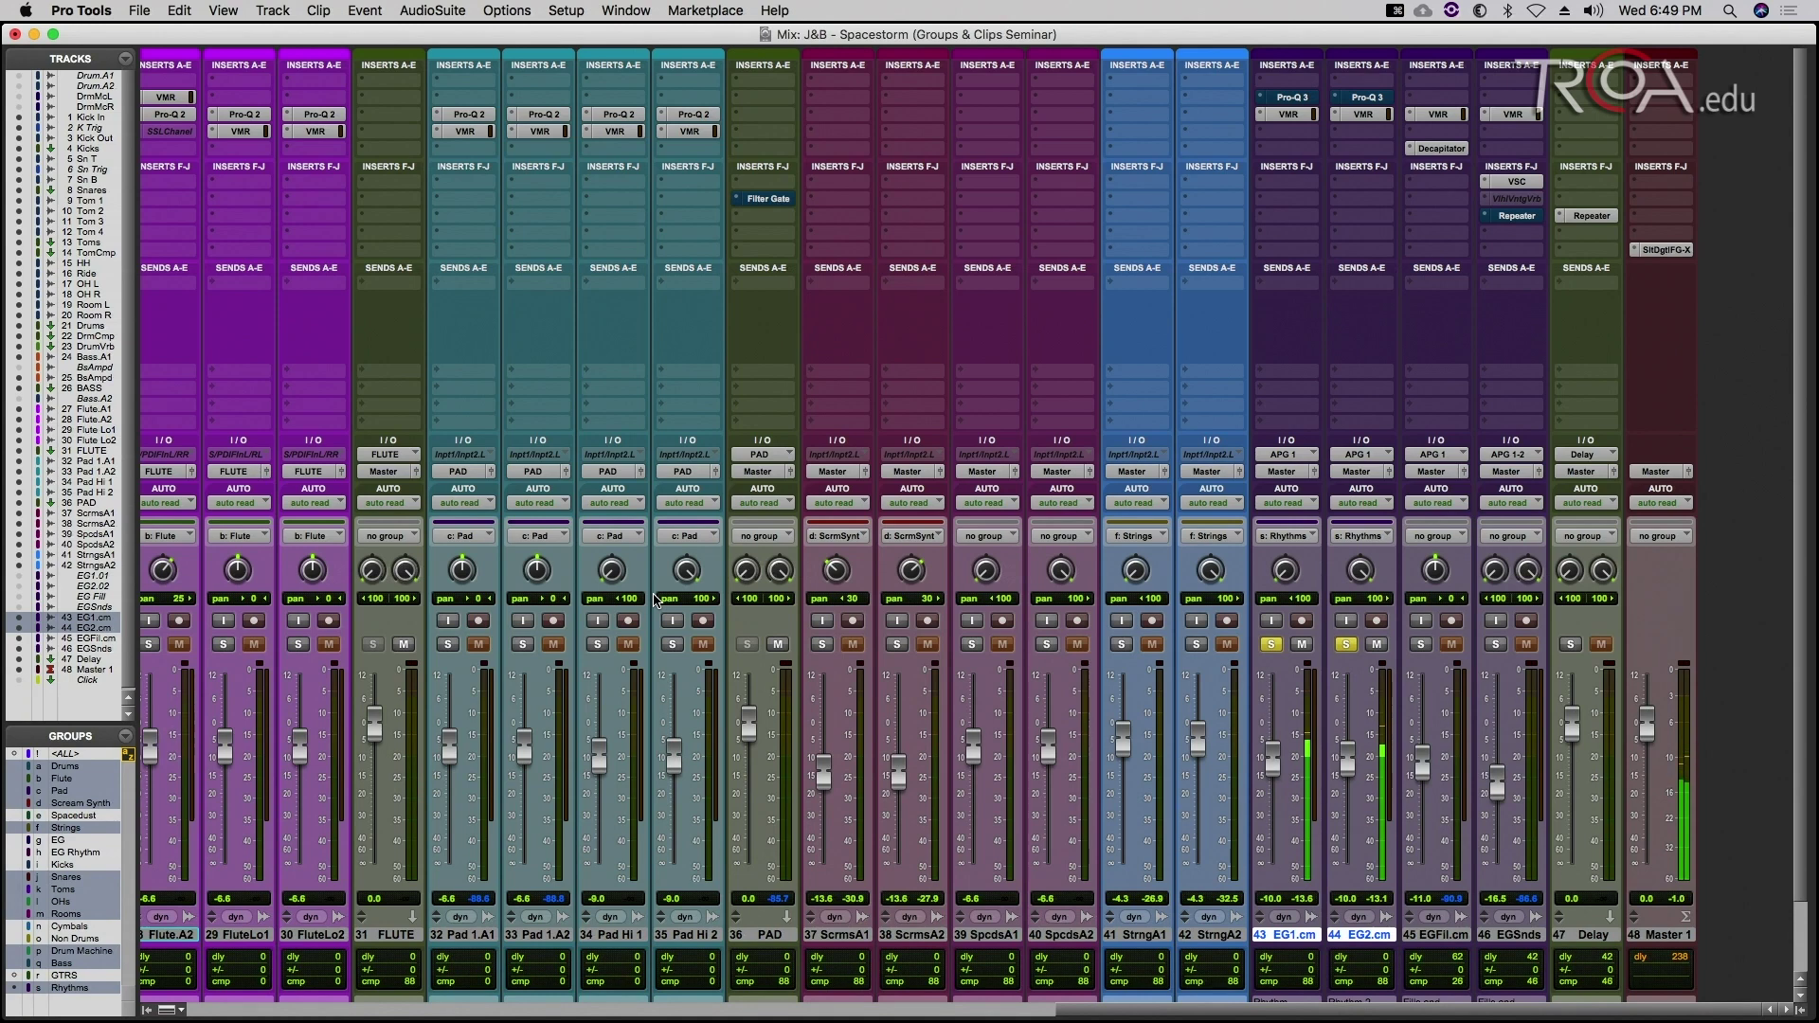
{"action": "key", "text": "space"}
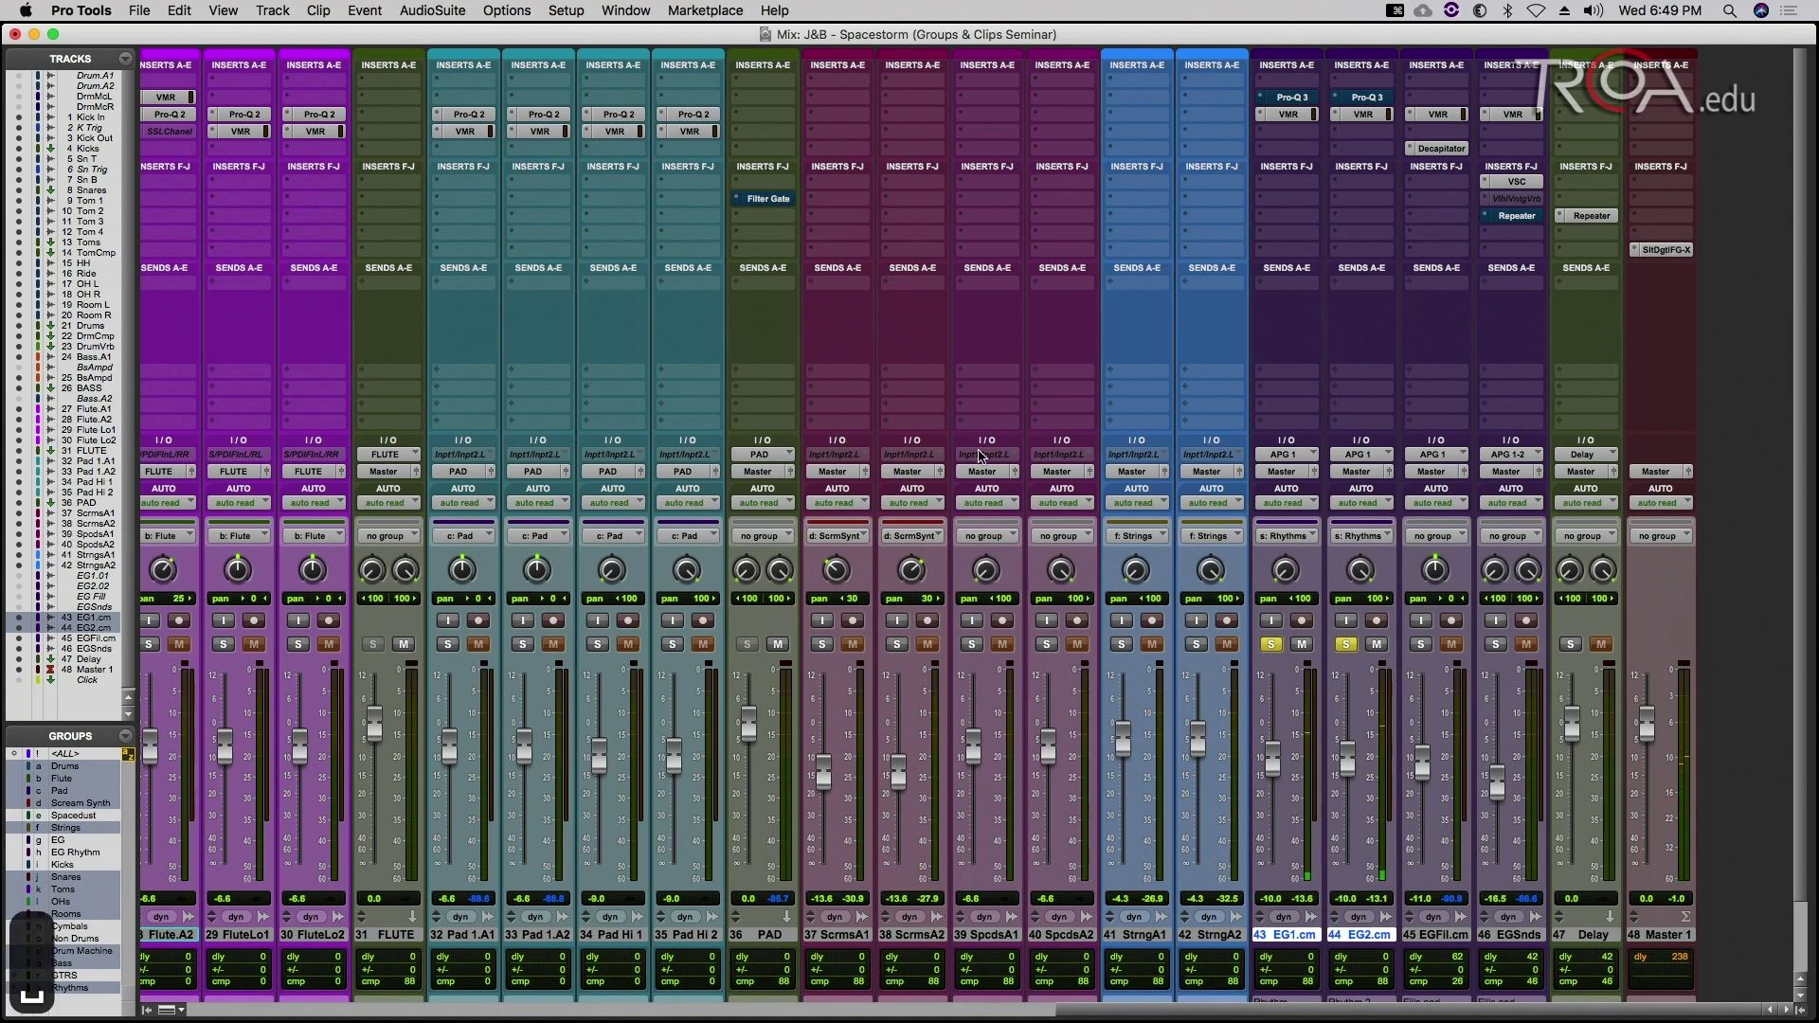
Step: Open the Rhythms group for modification, and compare its global attributes with its individual ones
{"action": "right_click", "coordinate": [90, 992]}
{"action": "left_click", "coordinate": [85, 860]}
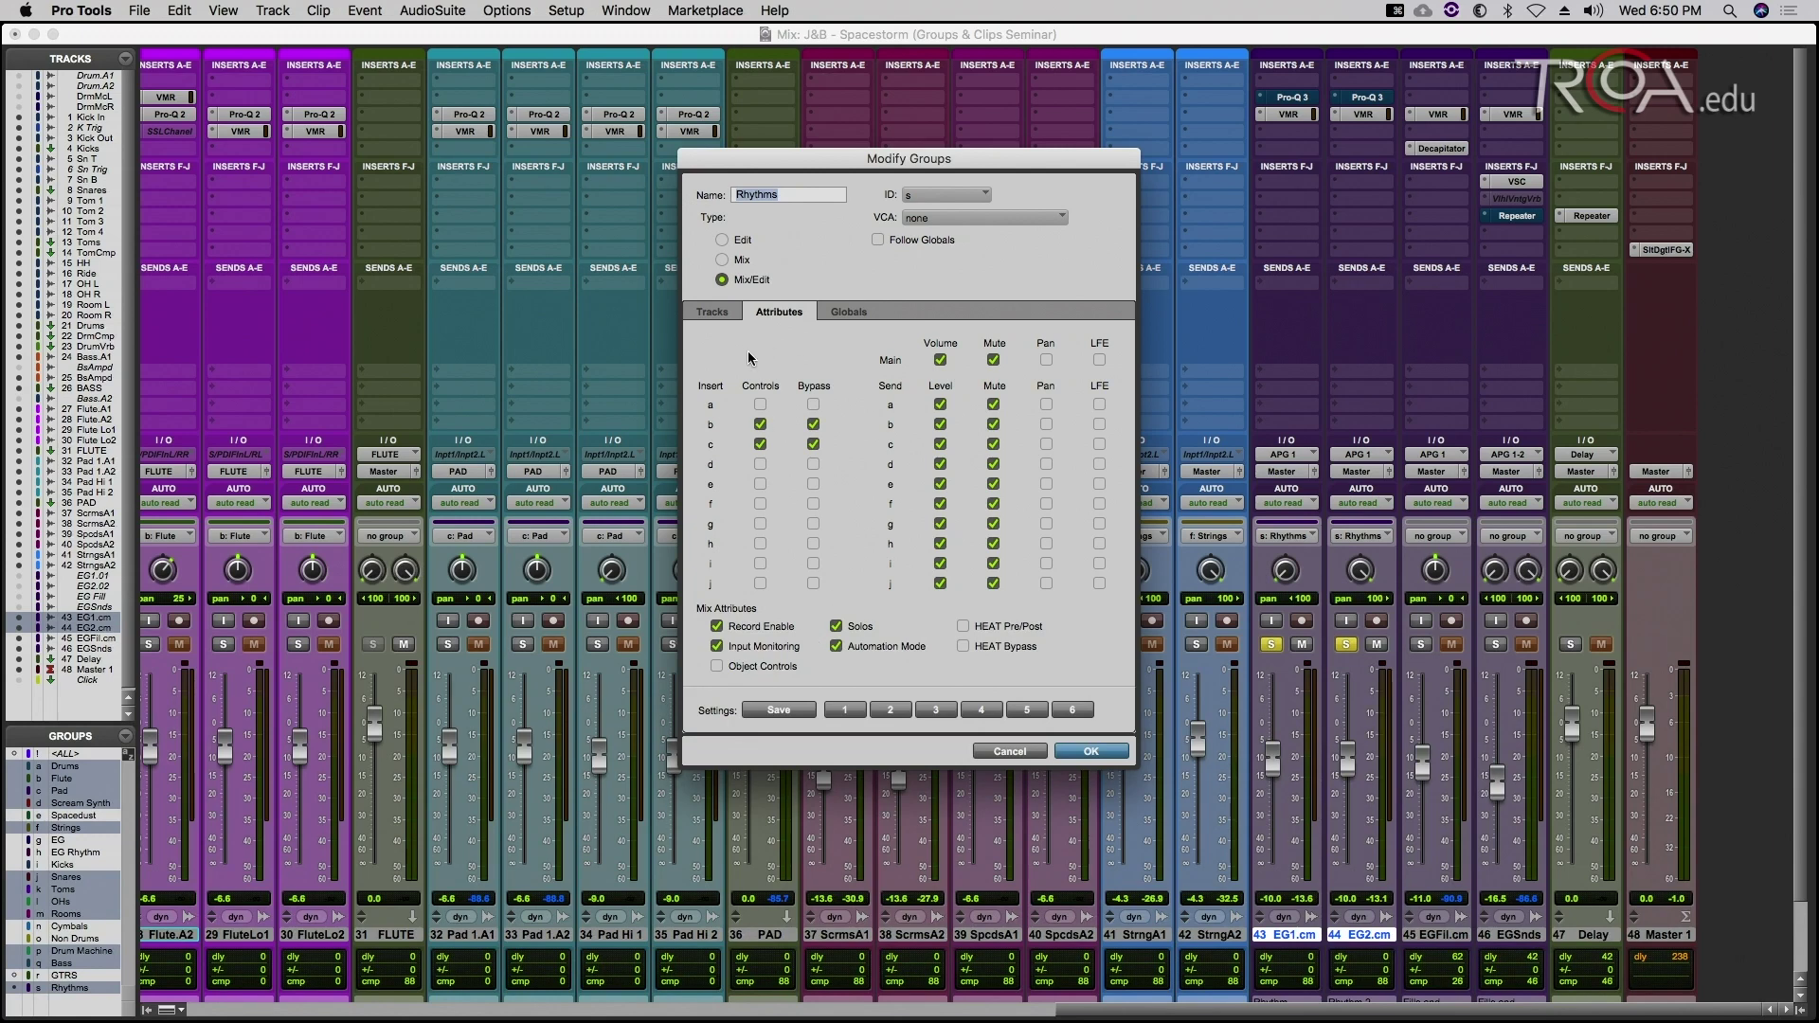
{"action": "left_click", "coordinate": [849, 317]}
{"action": "left_click", "coordinate": [794, 315]}
Step: Recall group settings 1 for Rhythms, and link insert b's controls and bypass plus all send levels and send mutes
{"action": "left_click", "coordinate": [842, 711]}
{"action": "left_click", "coordinate": [760, 424]}
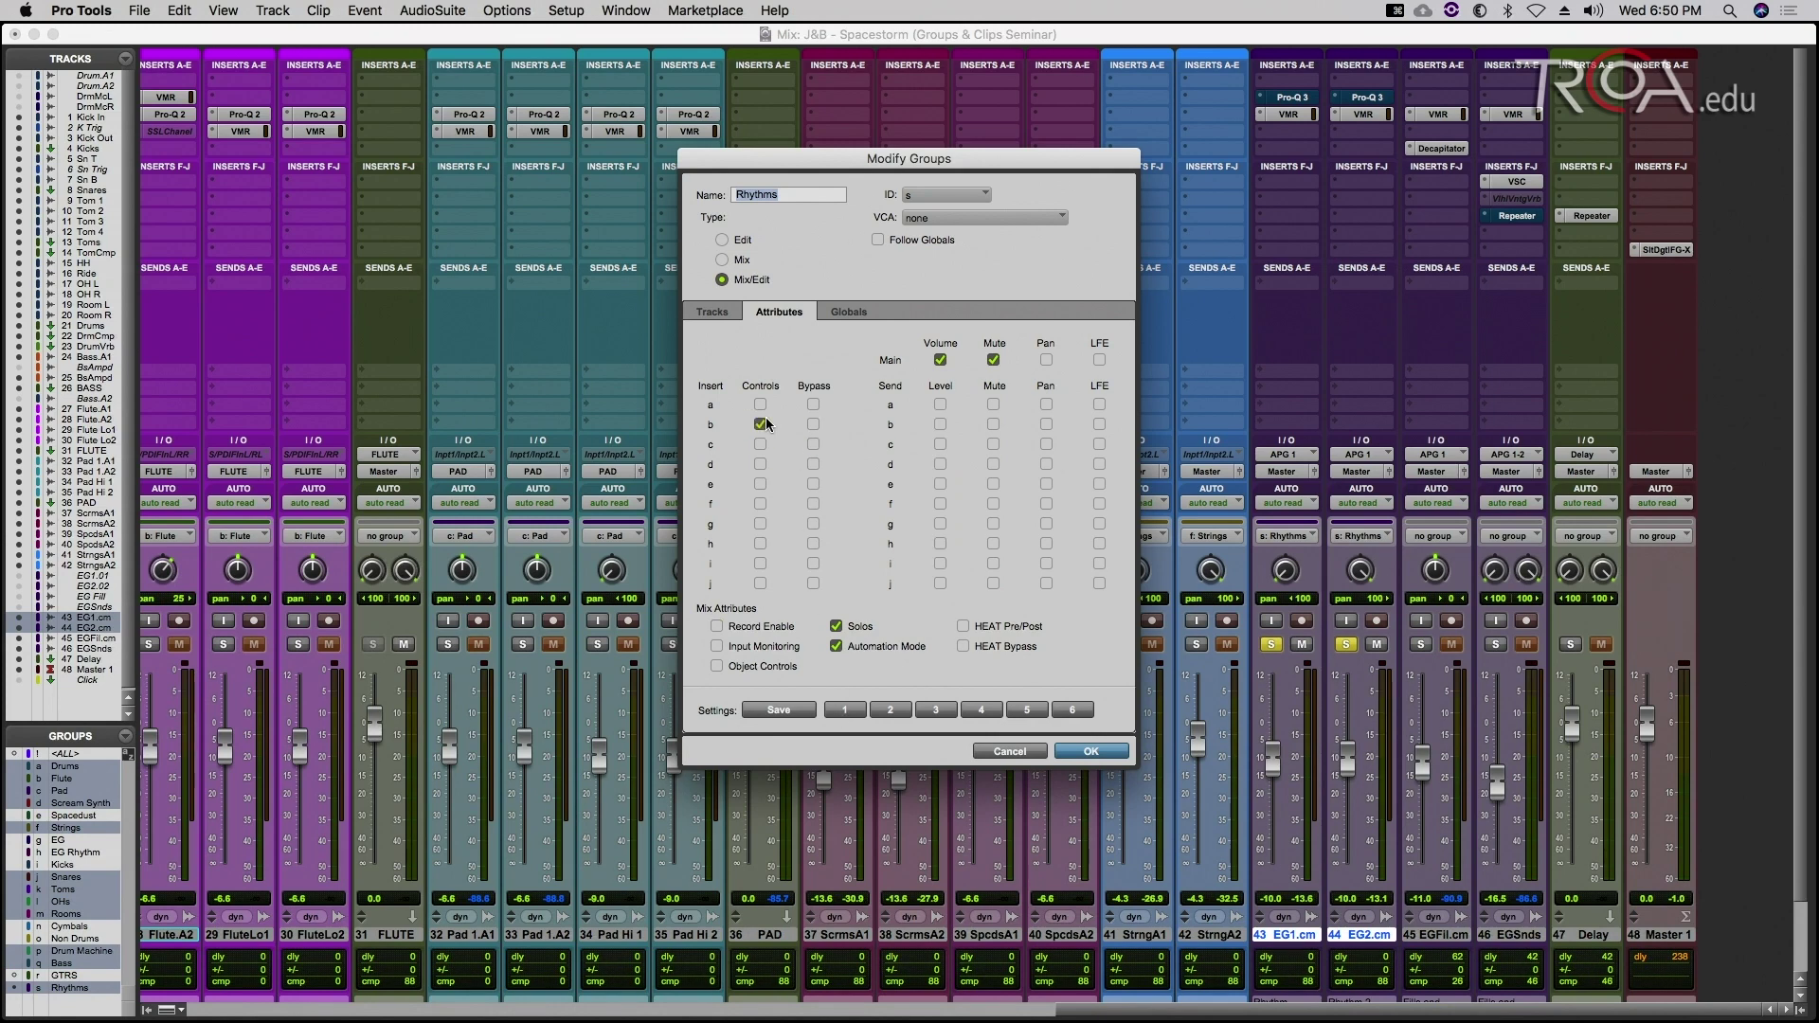
{"action": "left_click", "coordinate": [813, 424]}
{"action": "left_click", "coordinate": [940, 405], "text": "alt"}
{"action": "left_click", "coordinate": [993, 404], "text": "alt"}
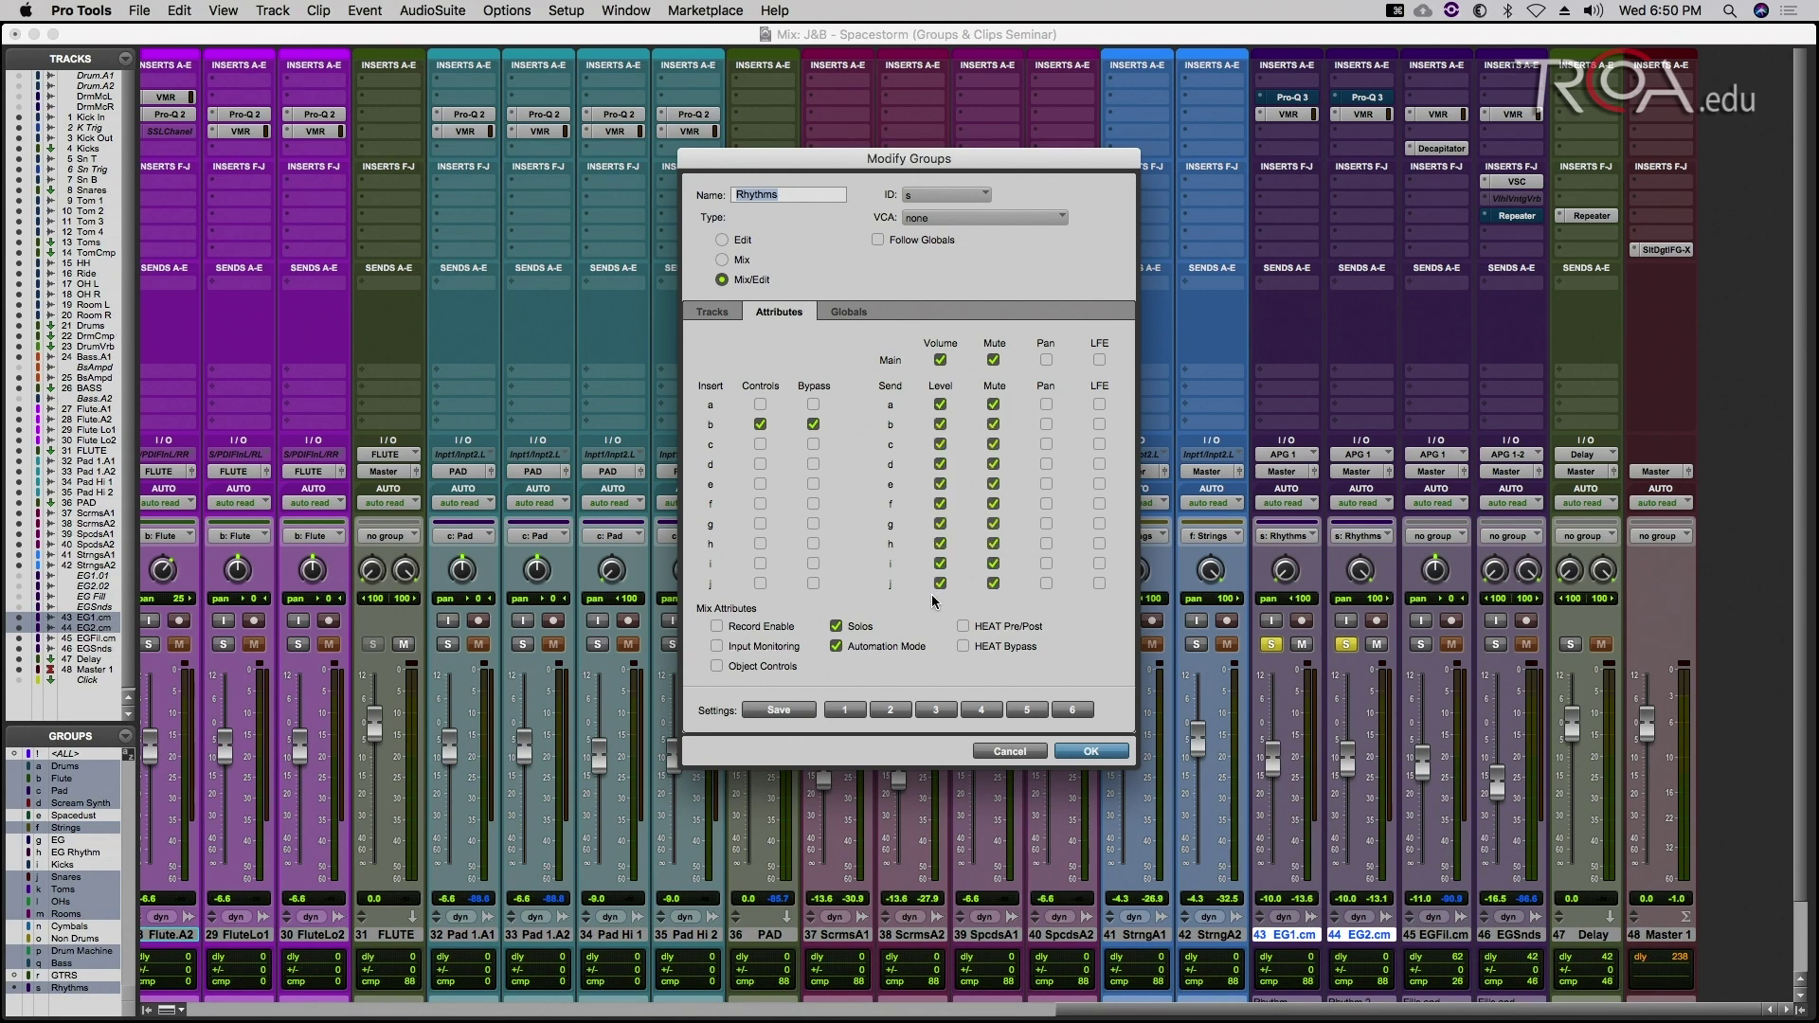
Step: Save the Rhythms group attributes as a settings preset in location 1
{"action": "left_click", "coordinate": [779, 710]}
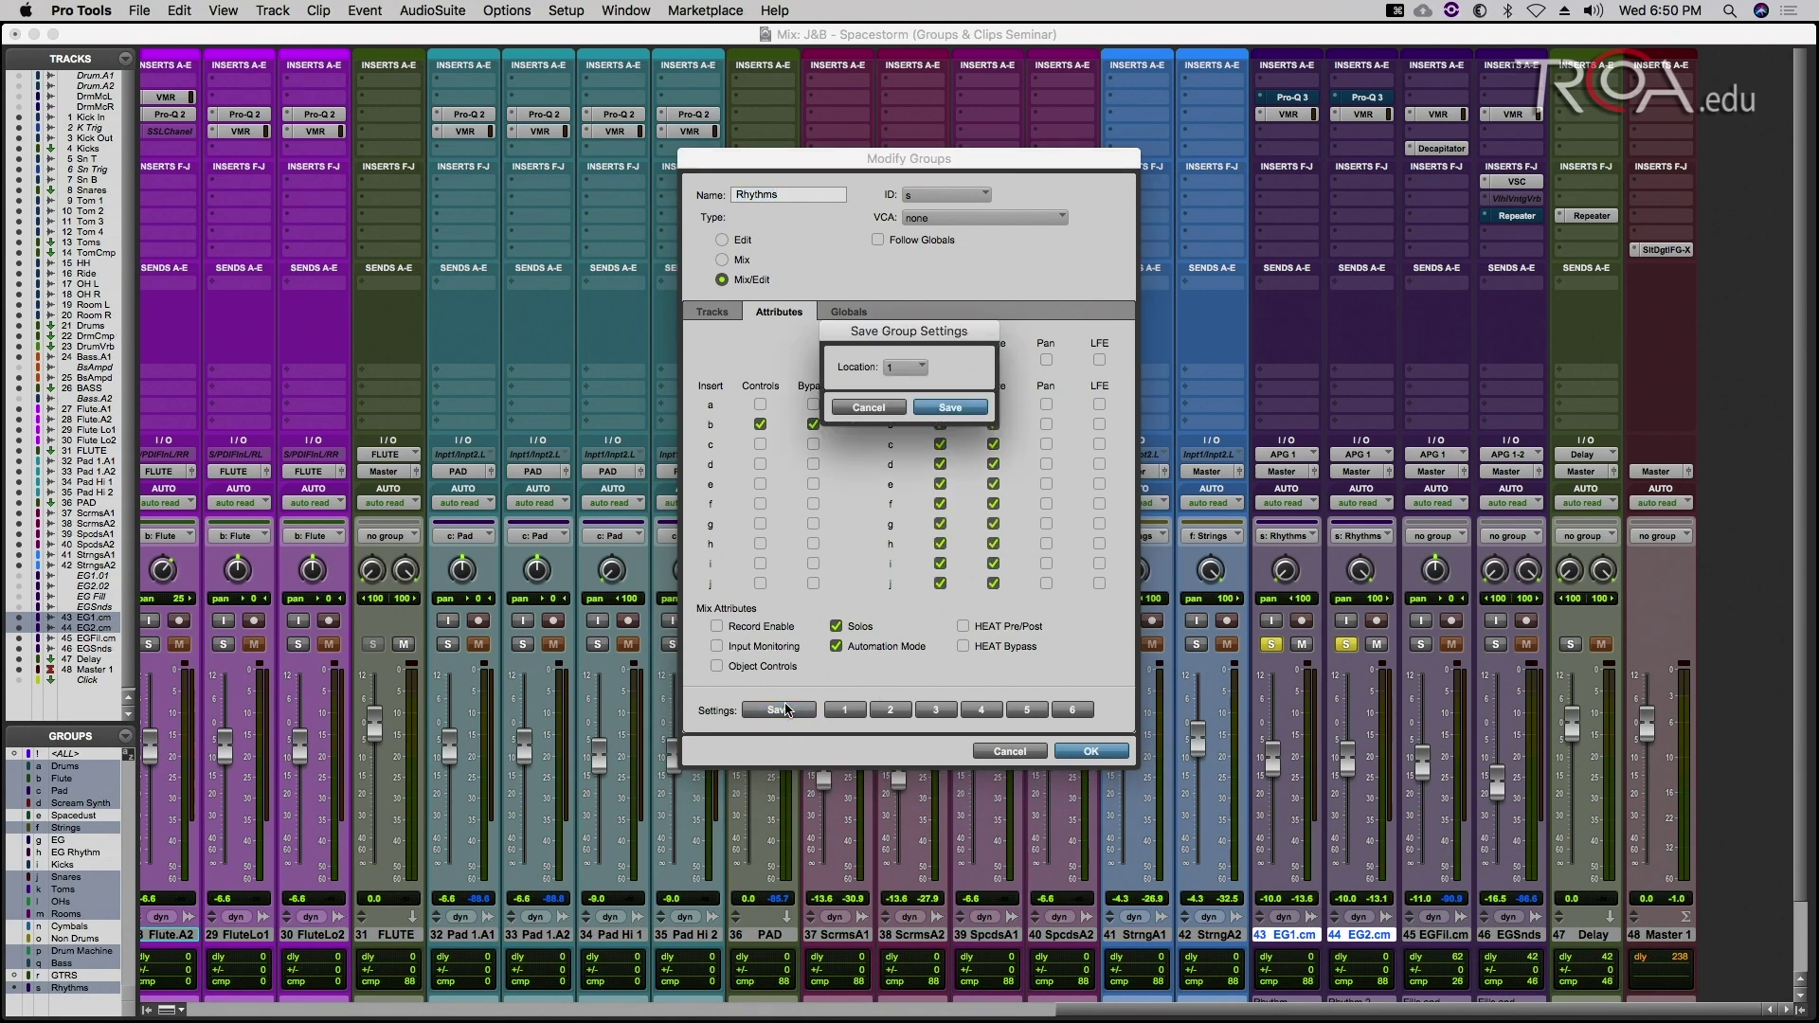
{"action": "left_click", "coordinate": [916, 369]}
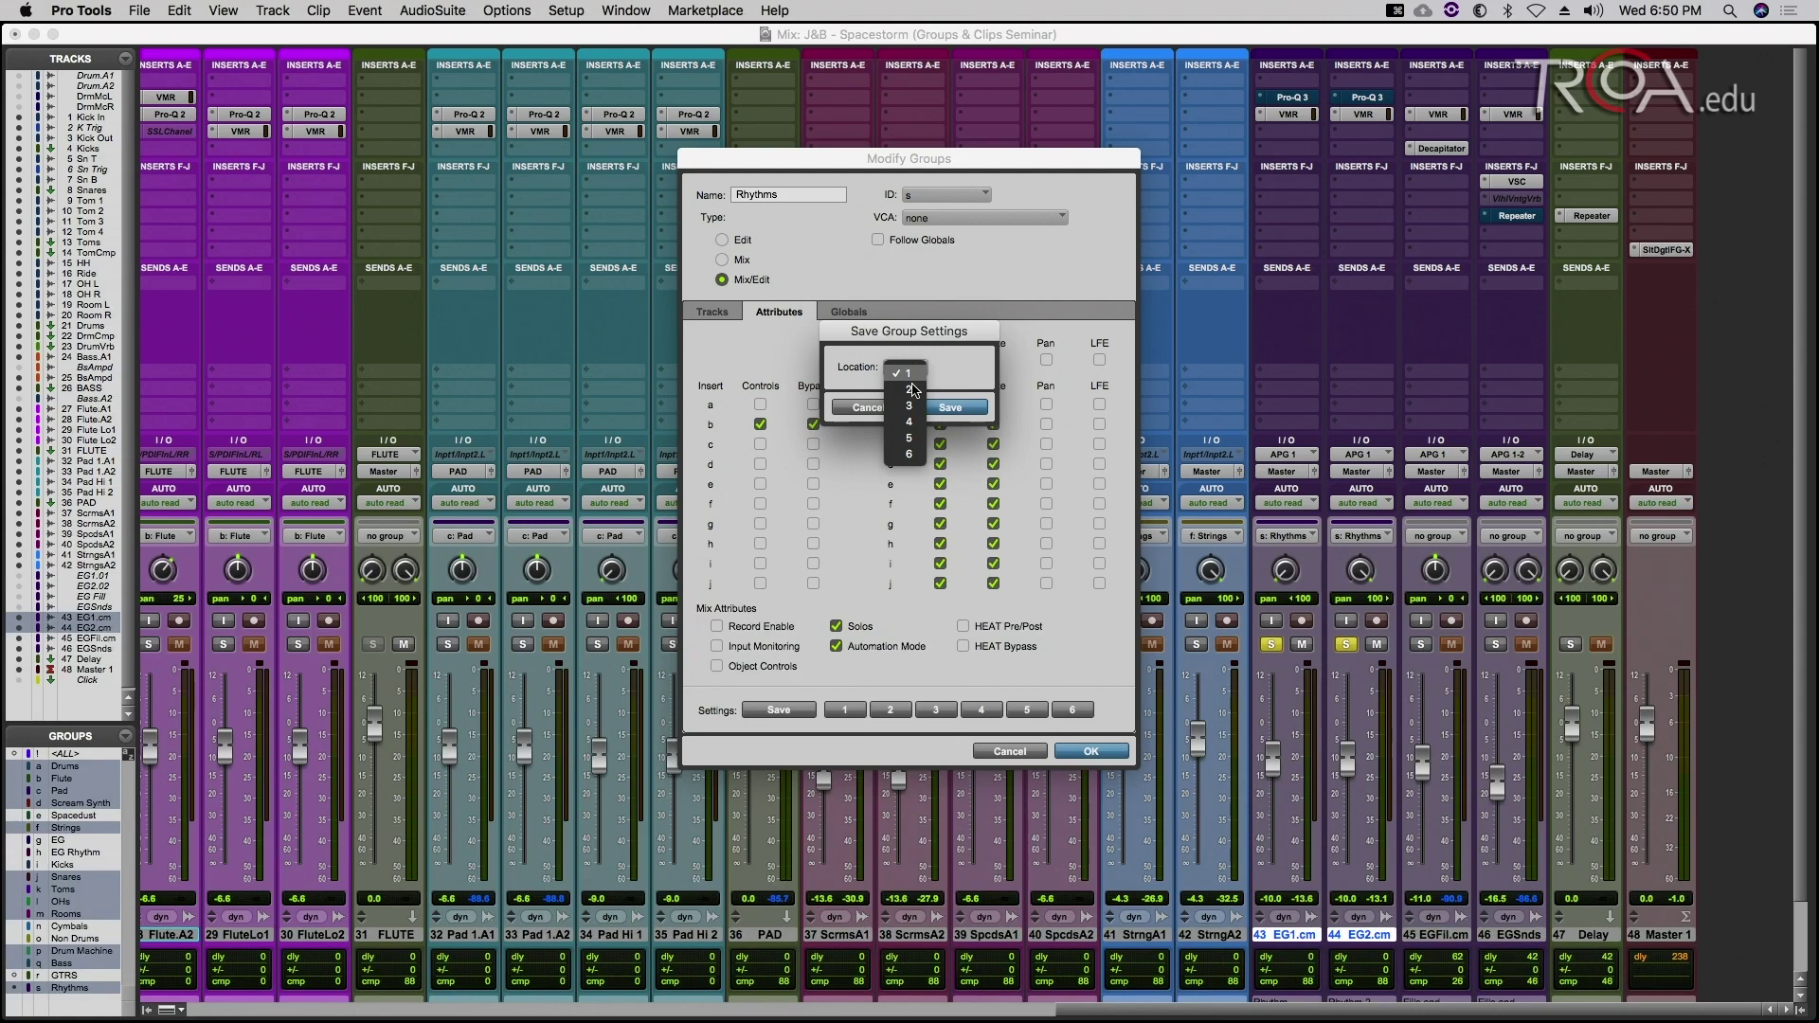
{"action": "left_click", "coordinate": [886, 343]}
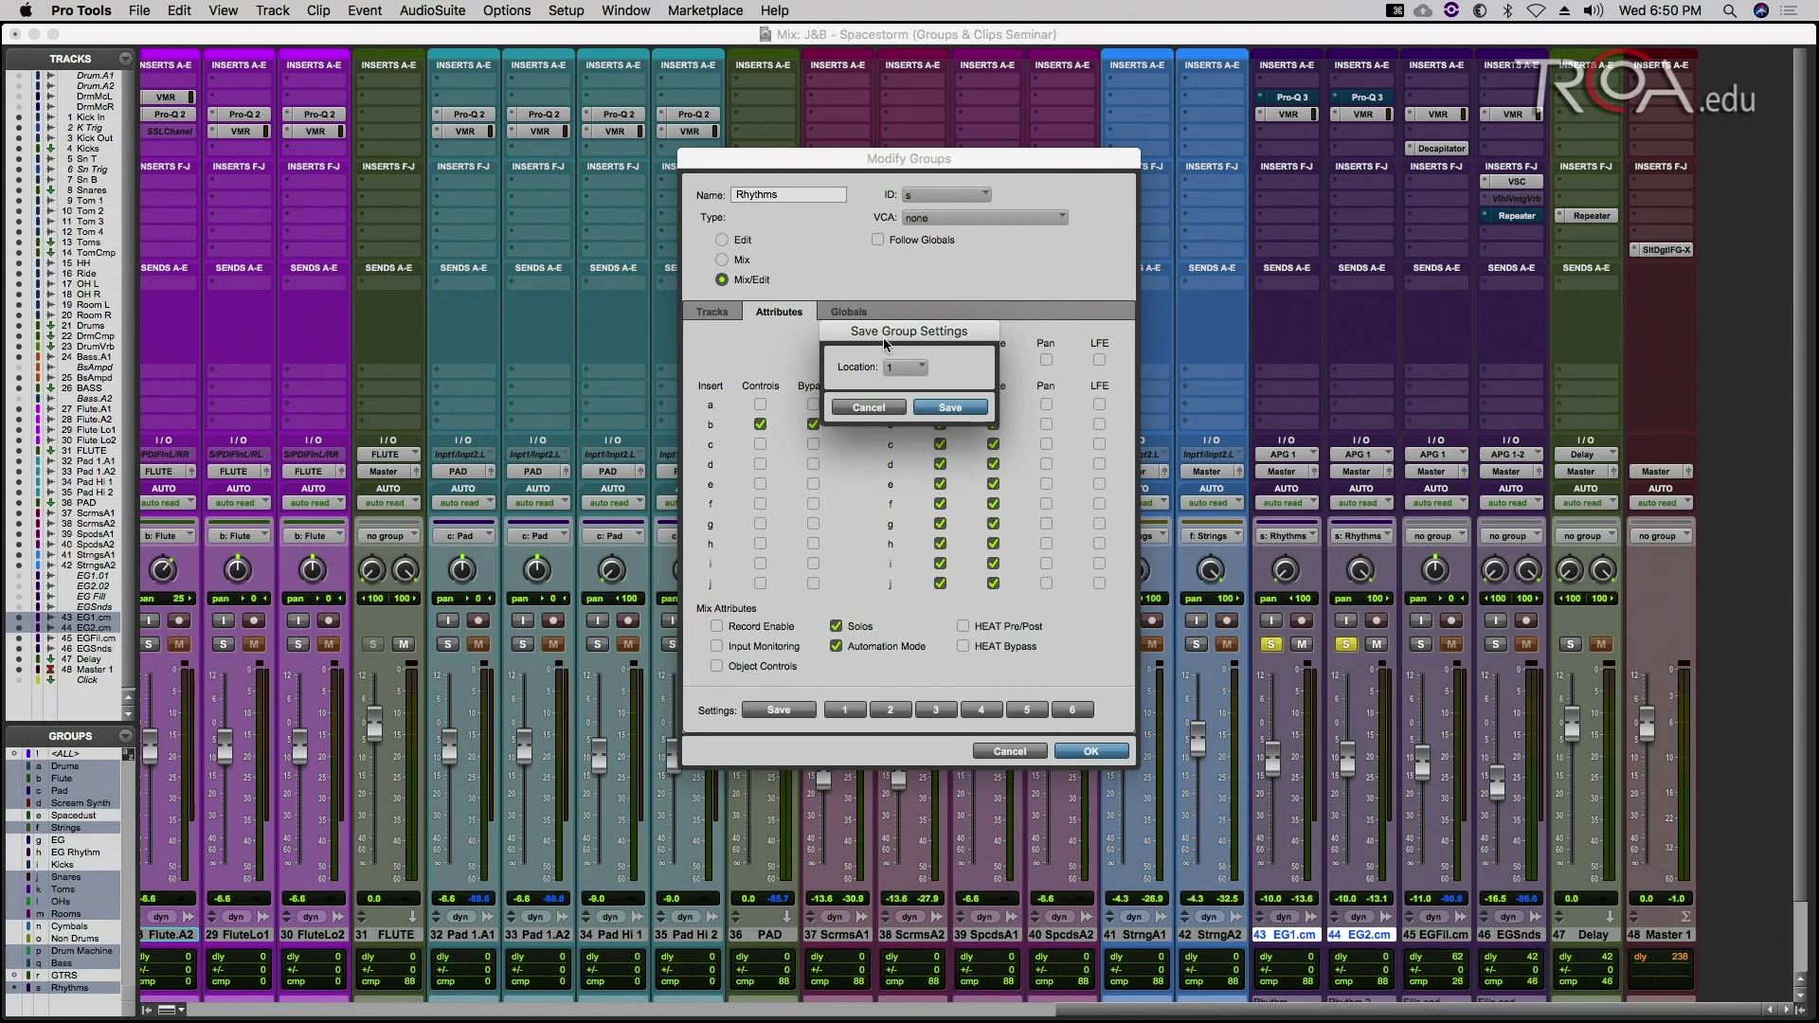
{"action": "left_click", "coordinate": [925, 409]}
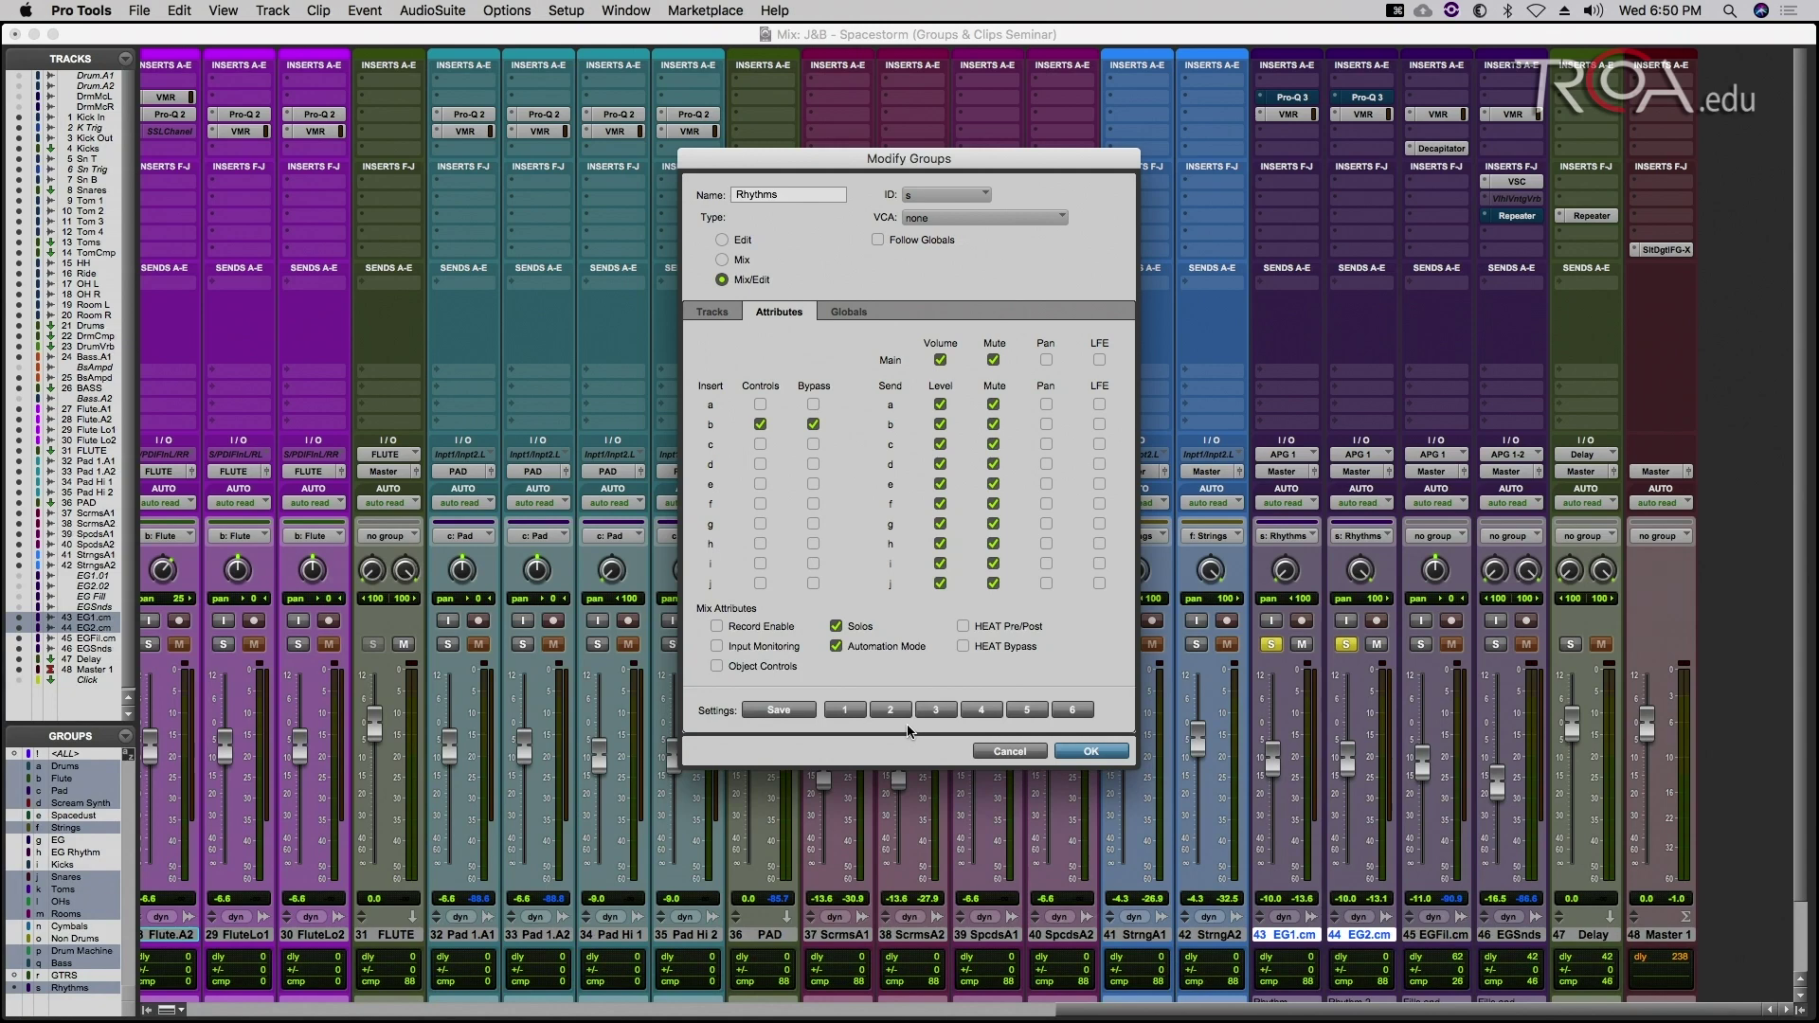
Step: Recall settings 2 and 1, add Record Enable and Input Monitoring to the linked attributes, and save them to location 1
{"action": "left_click", "coordinate": [897, 710]}
{"action": "left_click", "coordinate": [861, 709]}
{"action": "left_click", "coordinate": [717, 626]}
{"action": "left_click", "coordinate": [764, 711]}
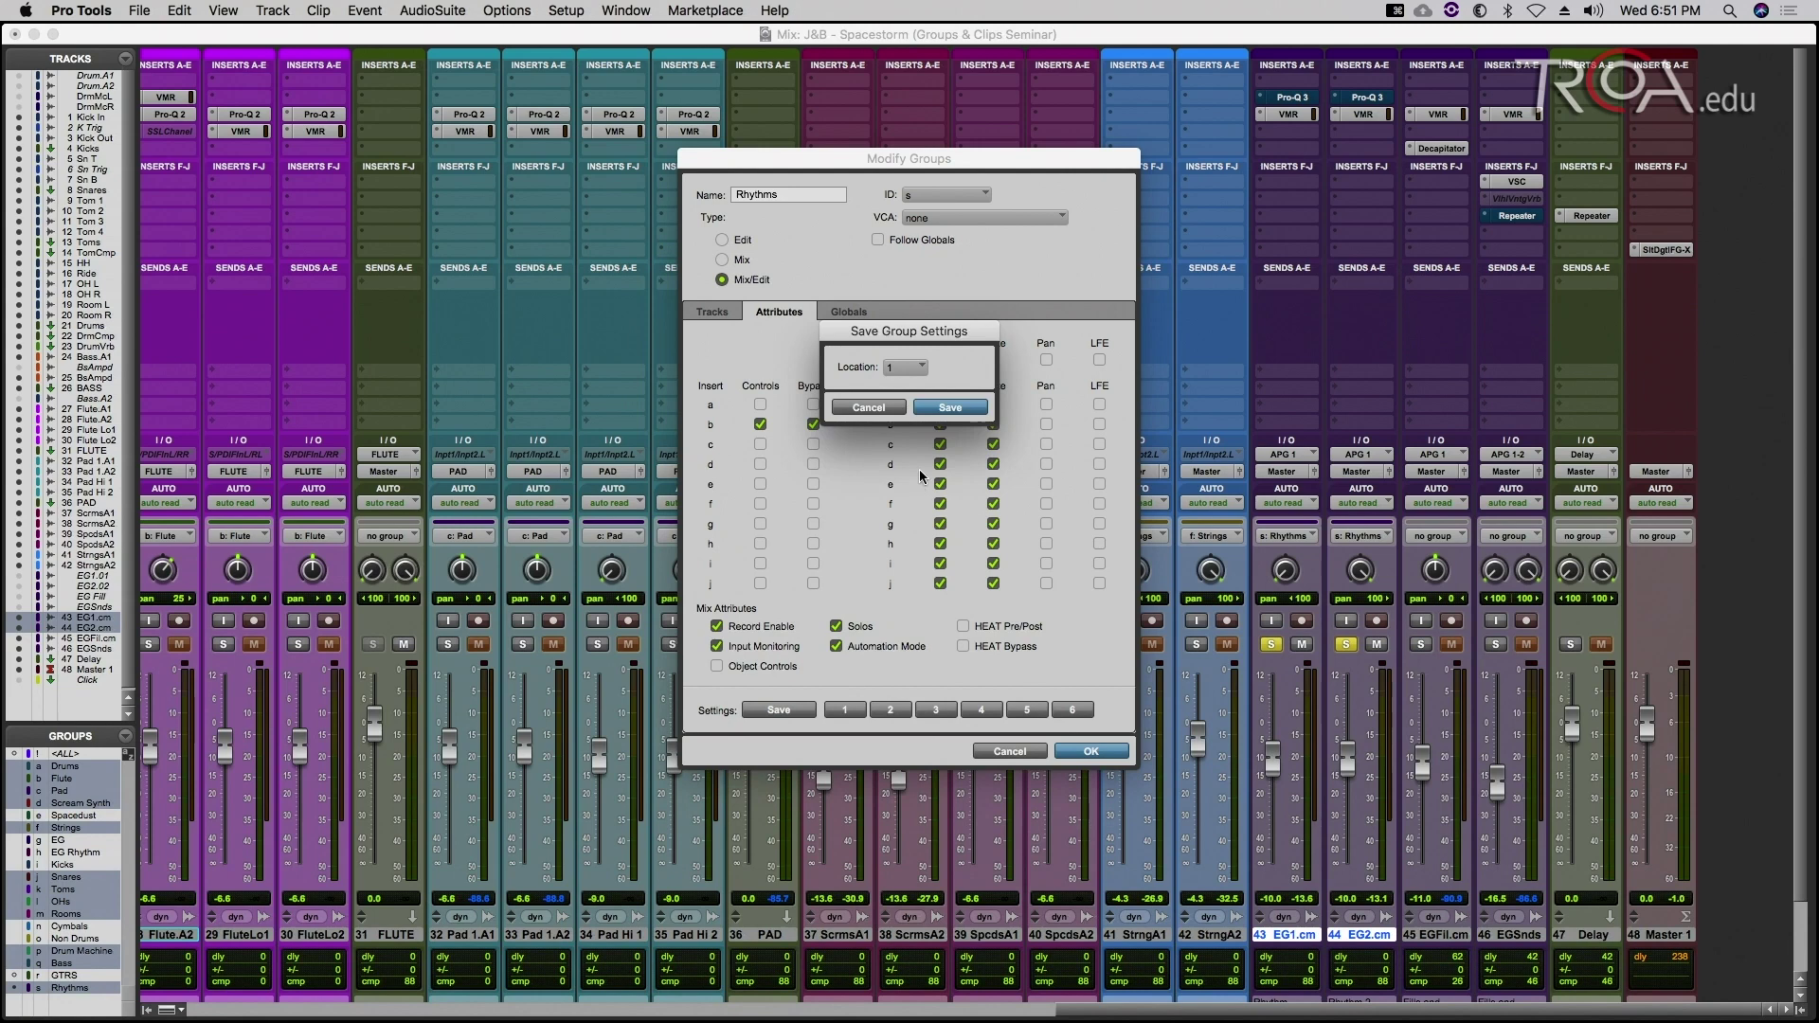
{"action": "left_click", "coordinate": [947, 408]}
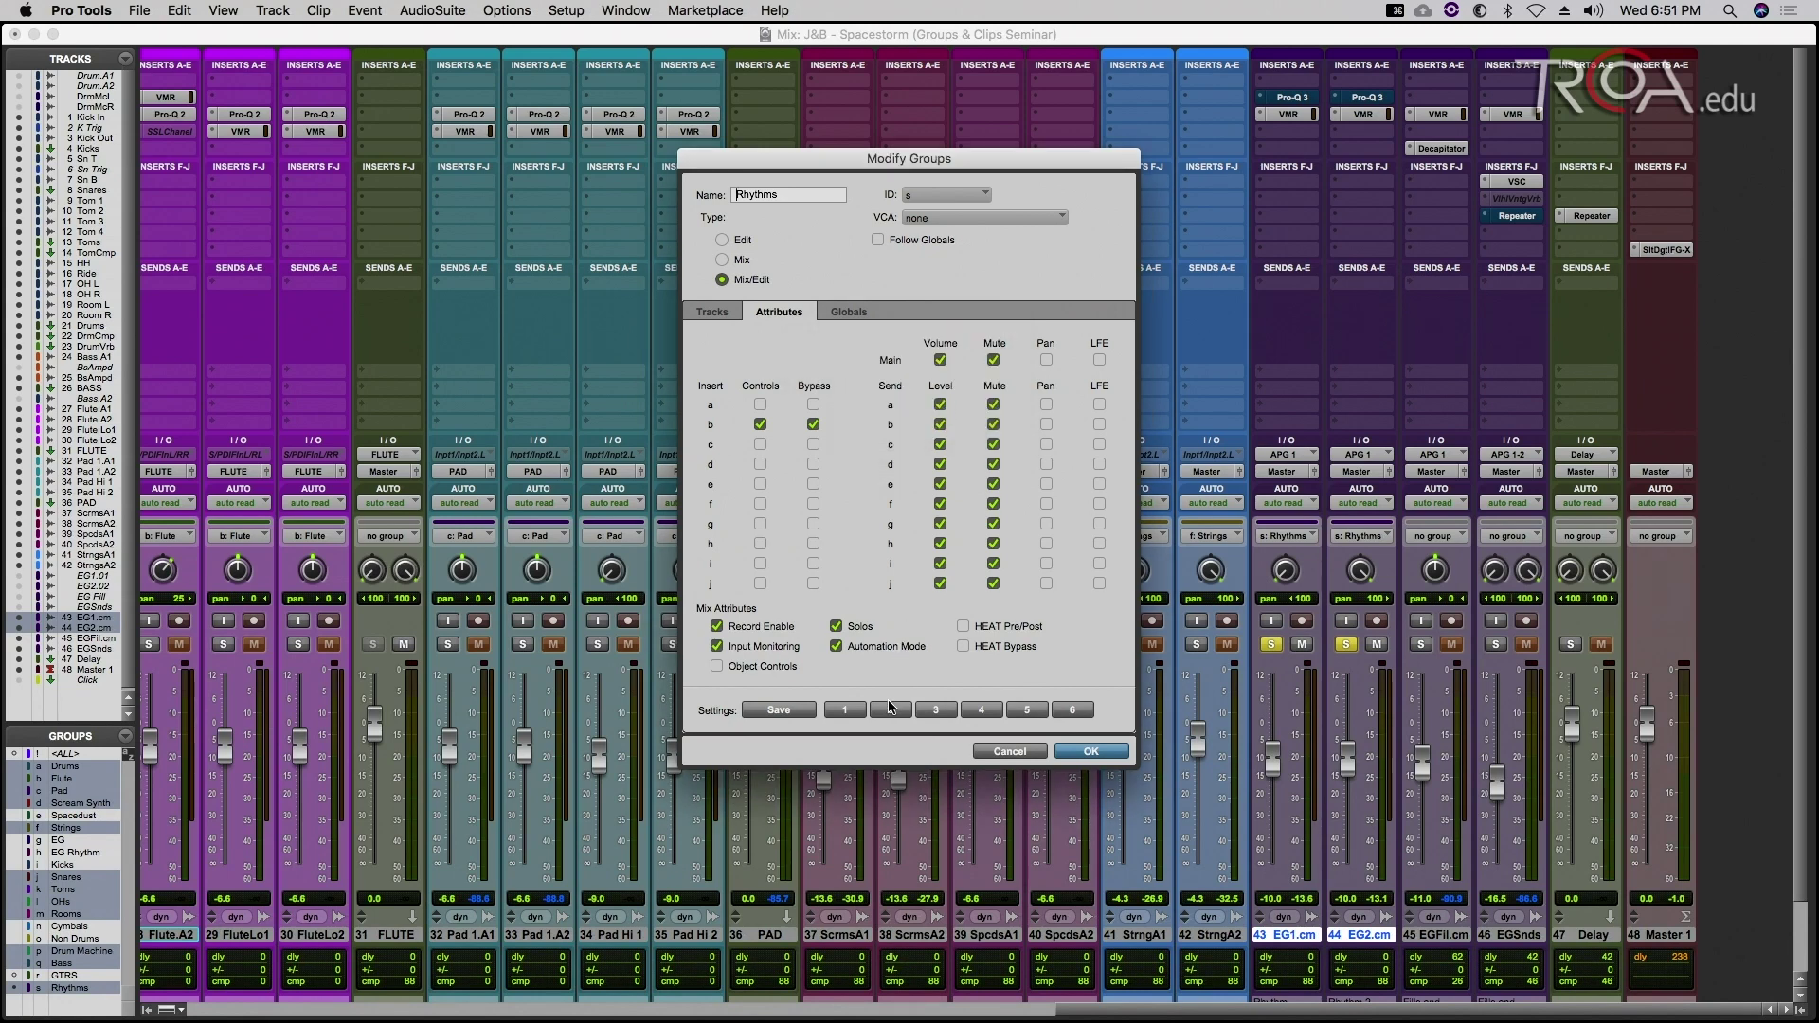
Step: Compare group settings 2 and 1, and review the Rhythms group's global attributes and track list
{"action": "left_click", "coordinate": [888, 704]}
{"action": "left_click", "coordinate": [862, 704]}
{"action": "left_click", "coordinate": [849, 314]}
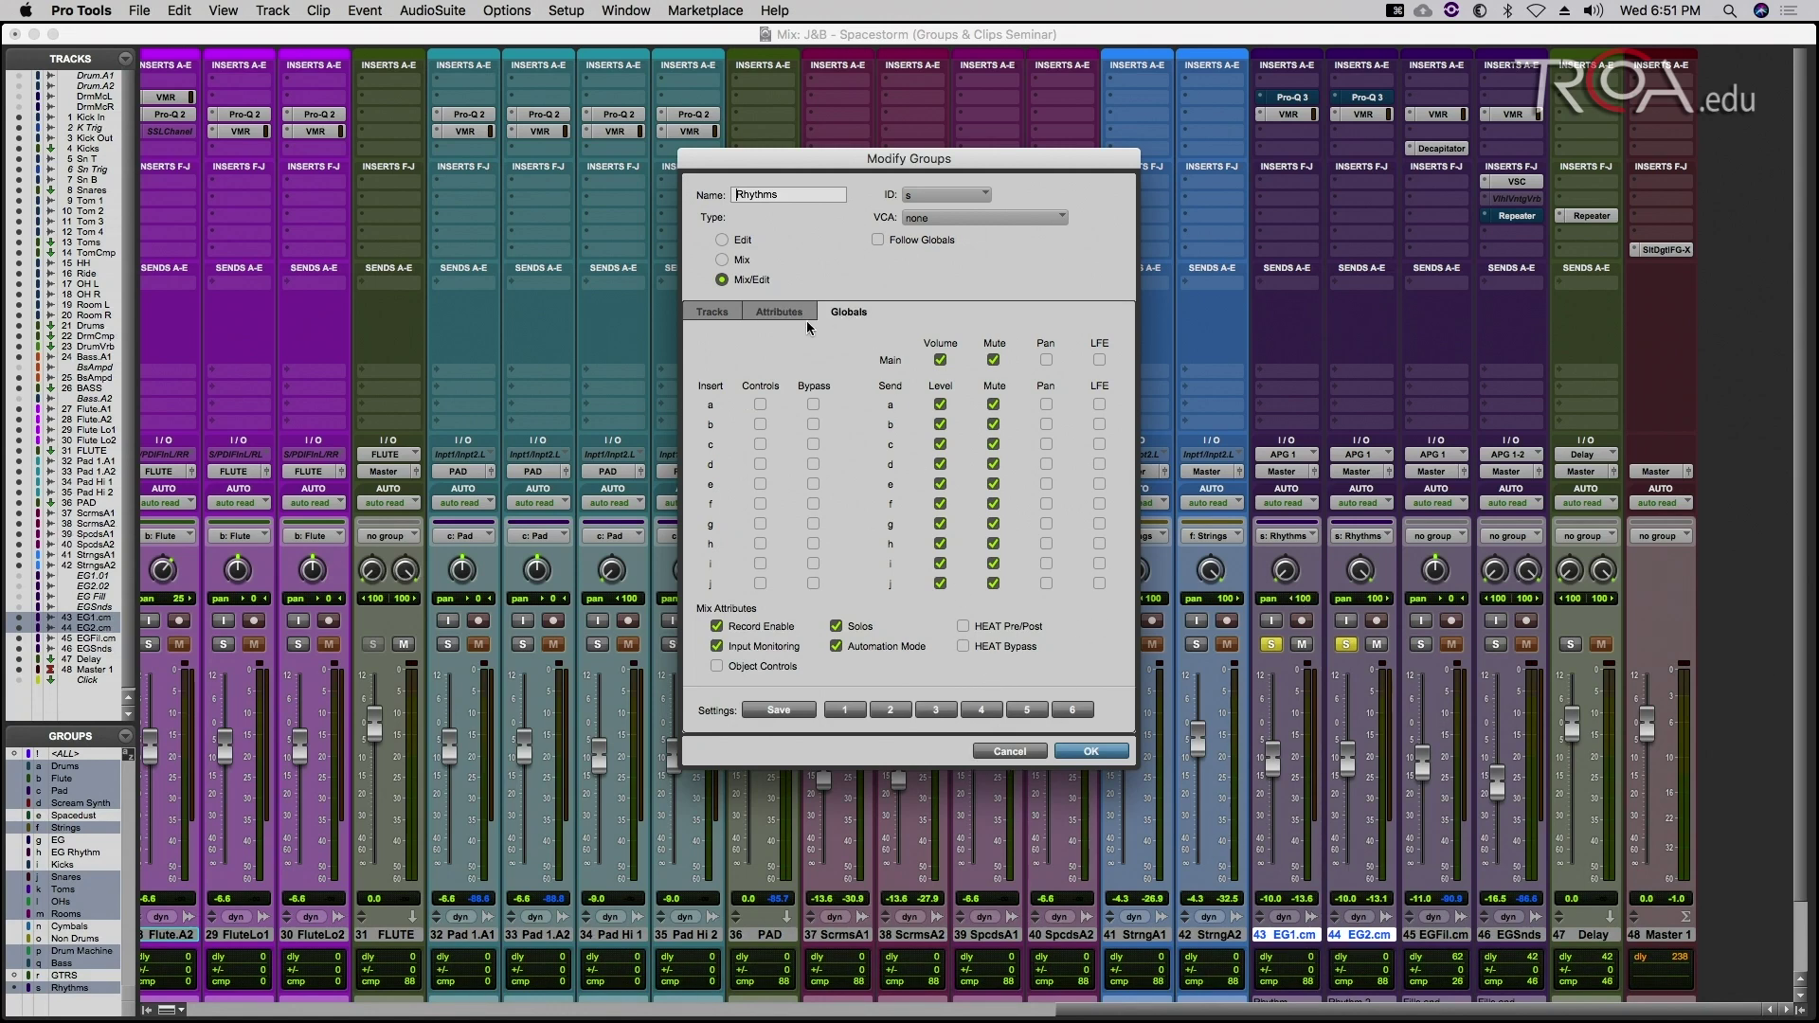
{"action": "left_click", "coordinate": [801, 318]}
{"action": "left_click", "coordinate": [720, 314]}
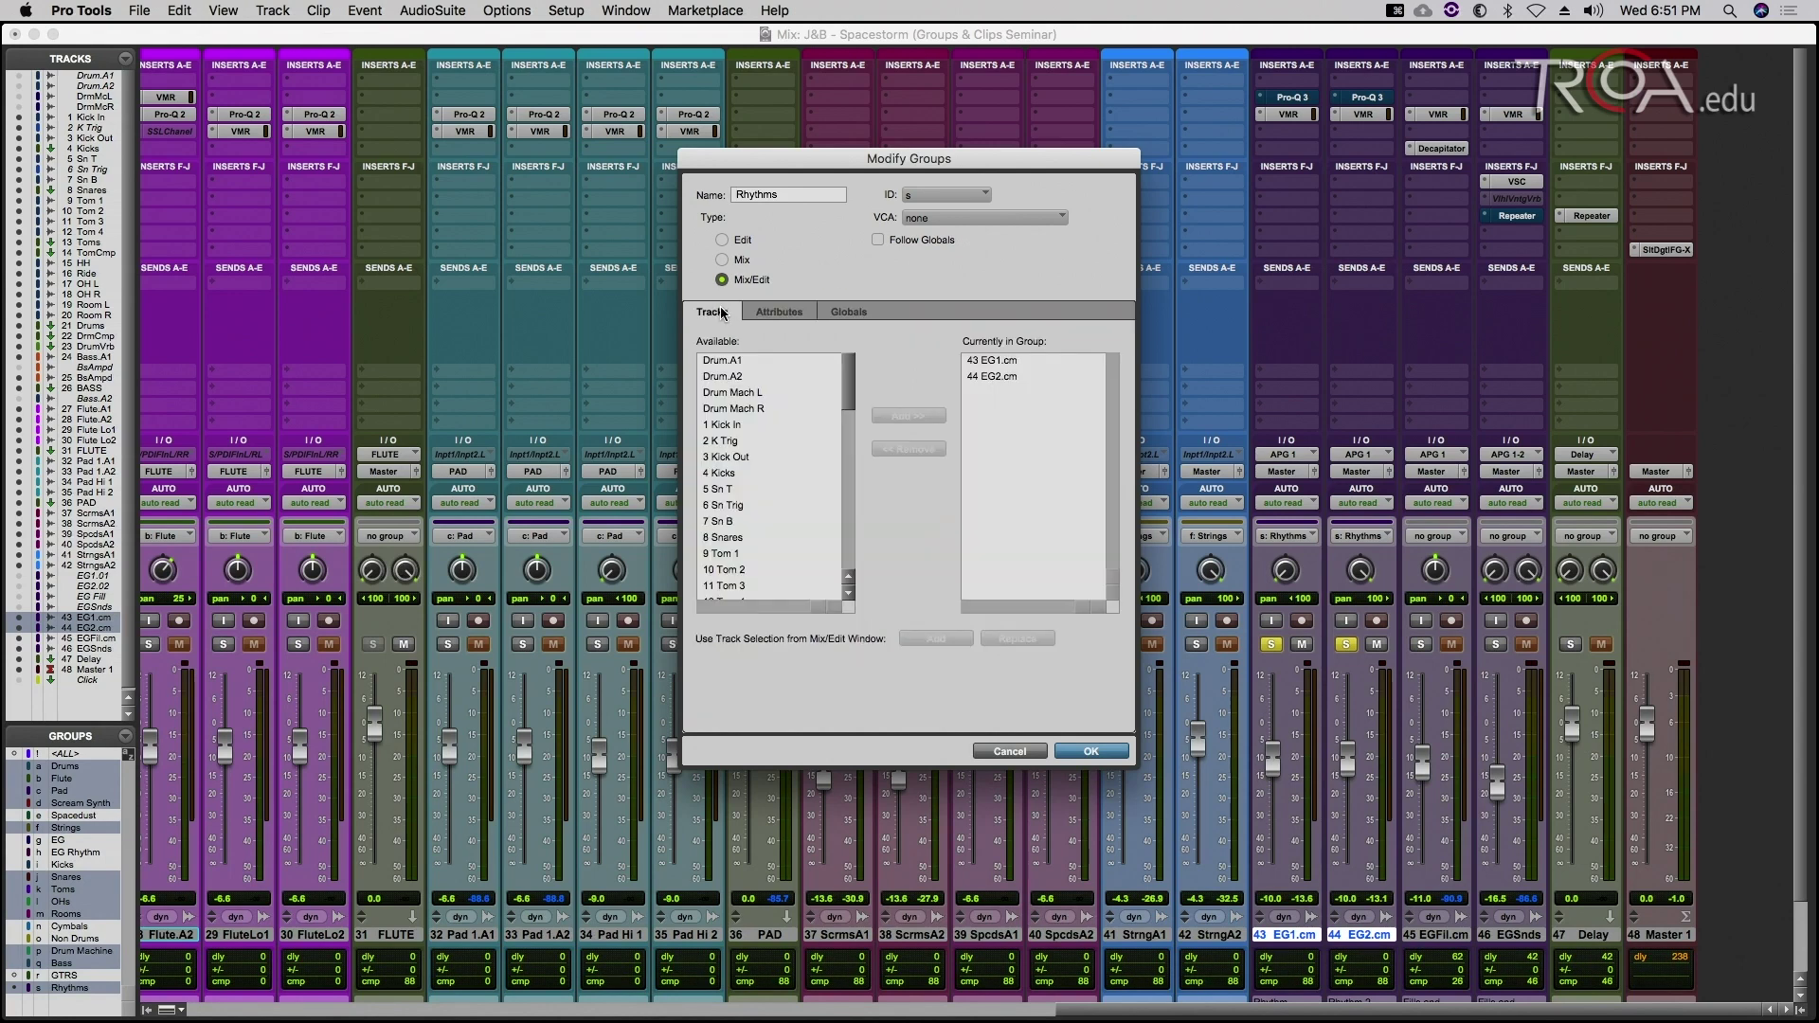